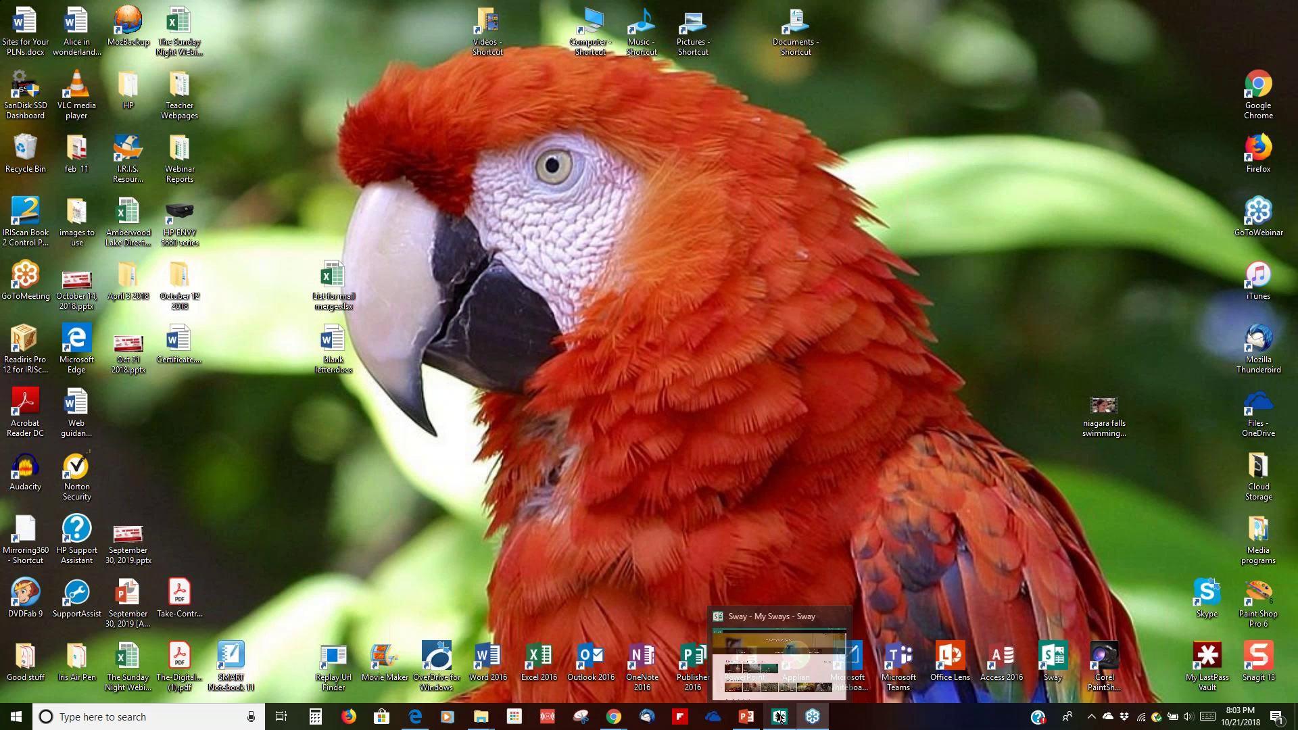
Switch to the Chrome window with the TED tabs and bring up the Office 365 home page
{"action": "mouse_move", "coordinate": [612, 716]}
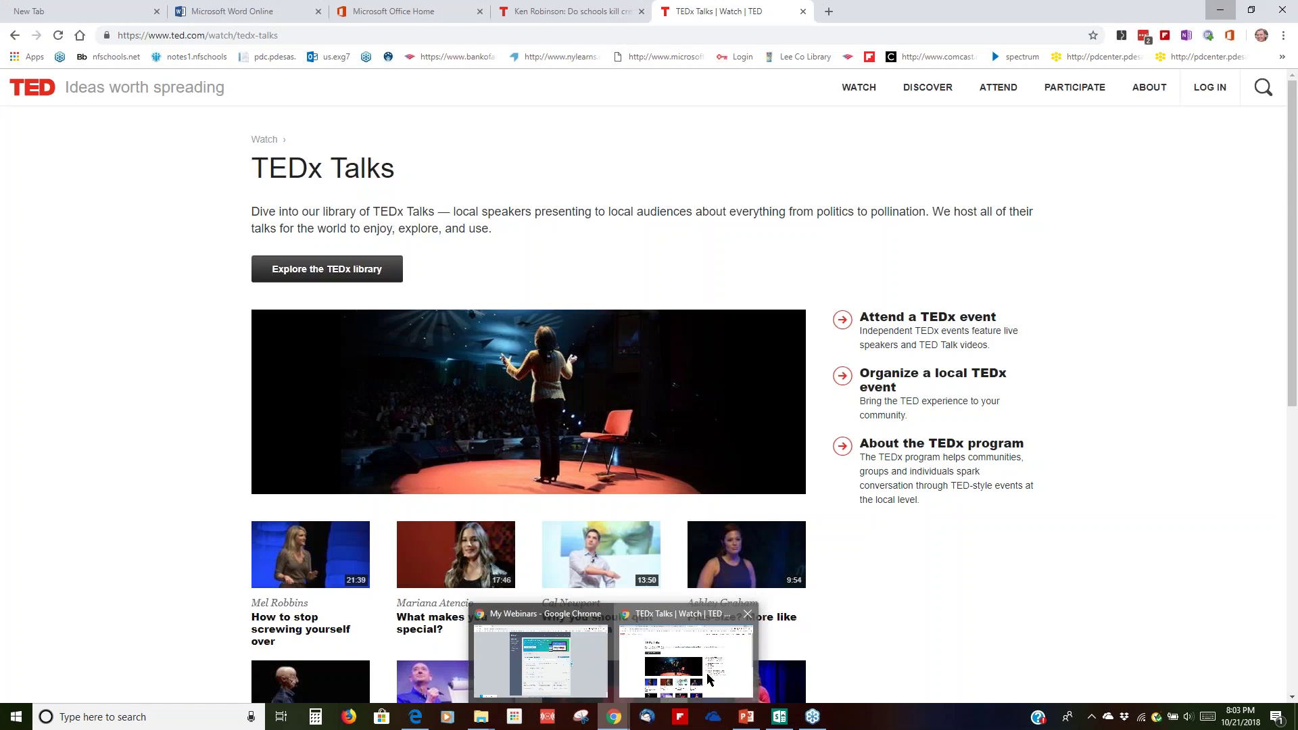
{"action": "left_click", "coordinate": [686, 661]}
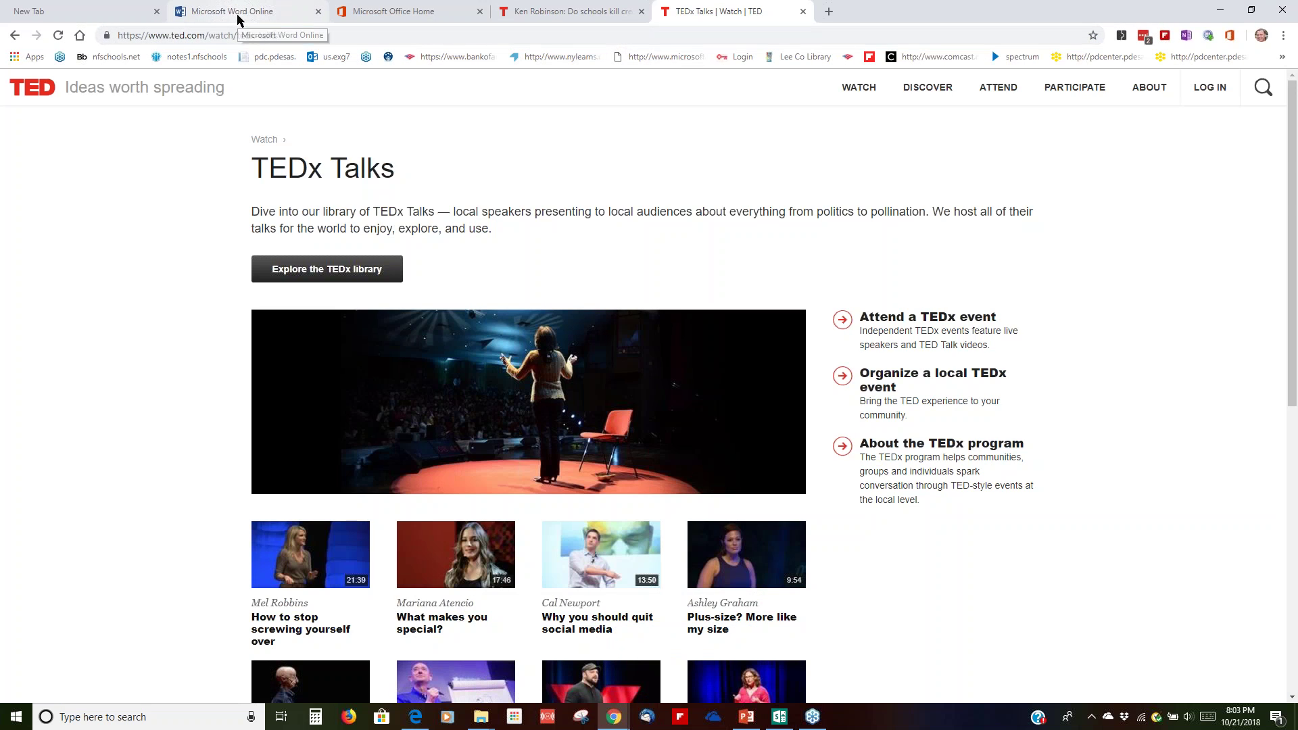
{"action": "left_click", "coordinate": [215, 16]}
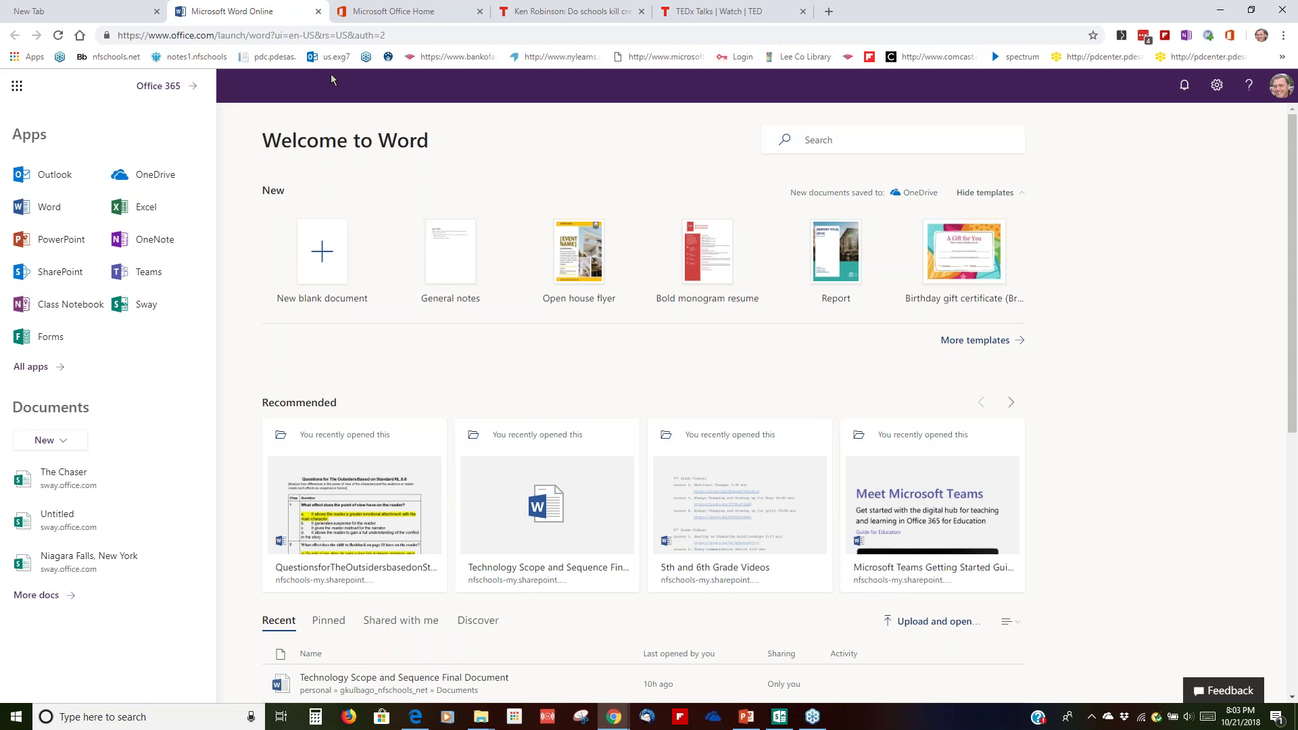
{"action": "left_click", "coordinate": [446, 19]}
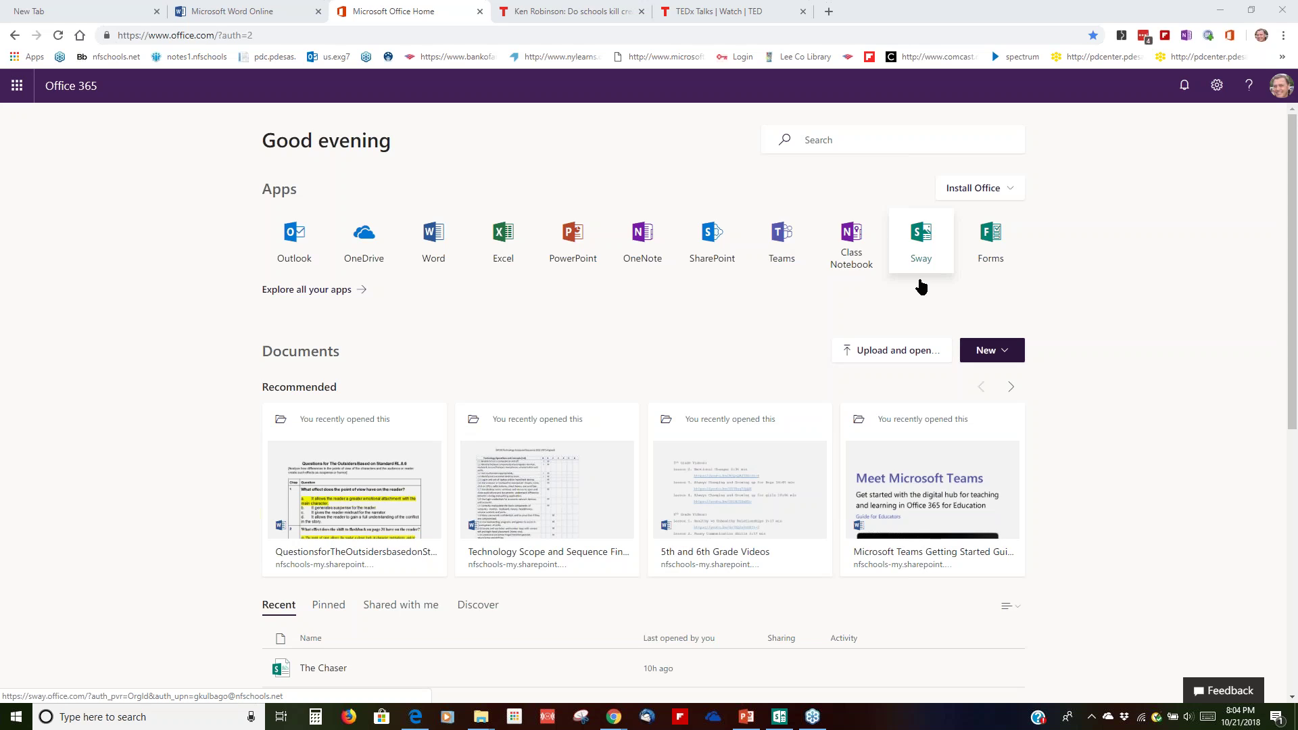
Open Microsoft Store, search for "sway" and show the Sway app's product page
{"action": "mouse_move", "coordinate": [786, 723]}
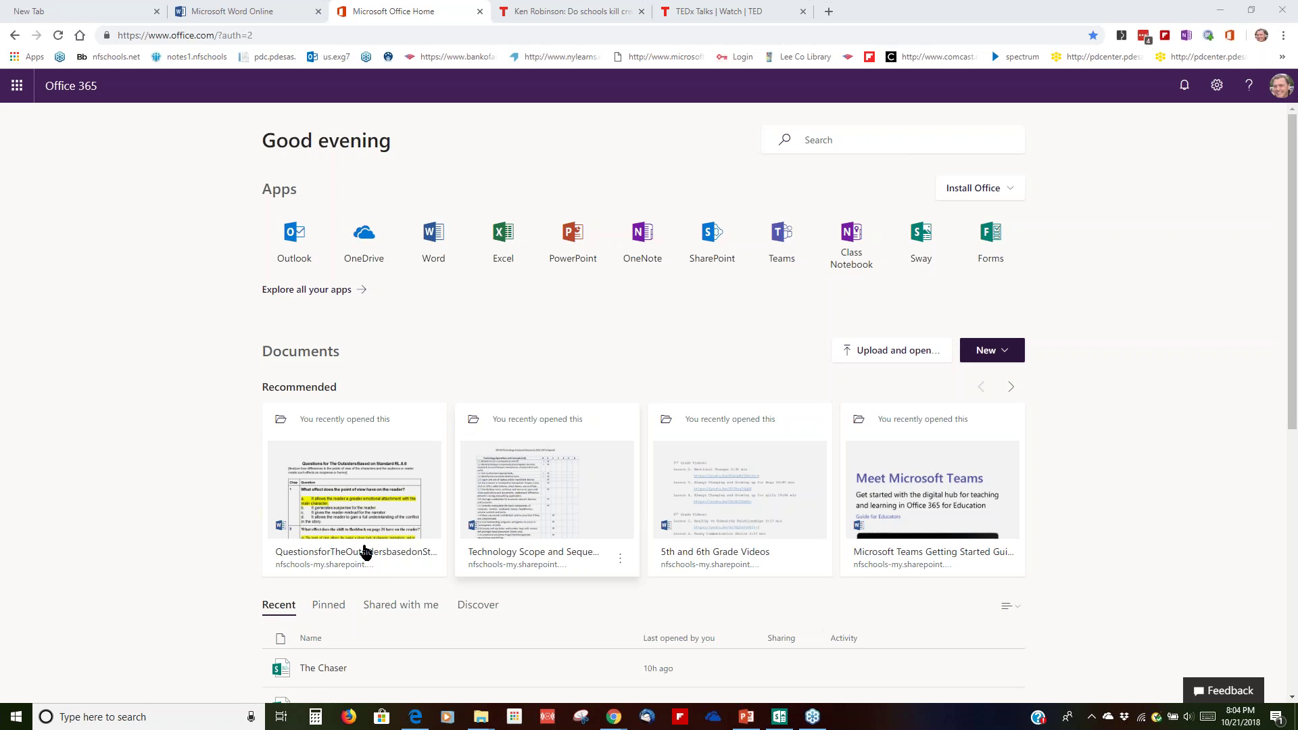
{"action": "left_click", "coordinate": [17, 717]}
{"action": "left_click", "coordinate": [254, 590]}
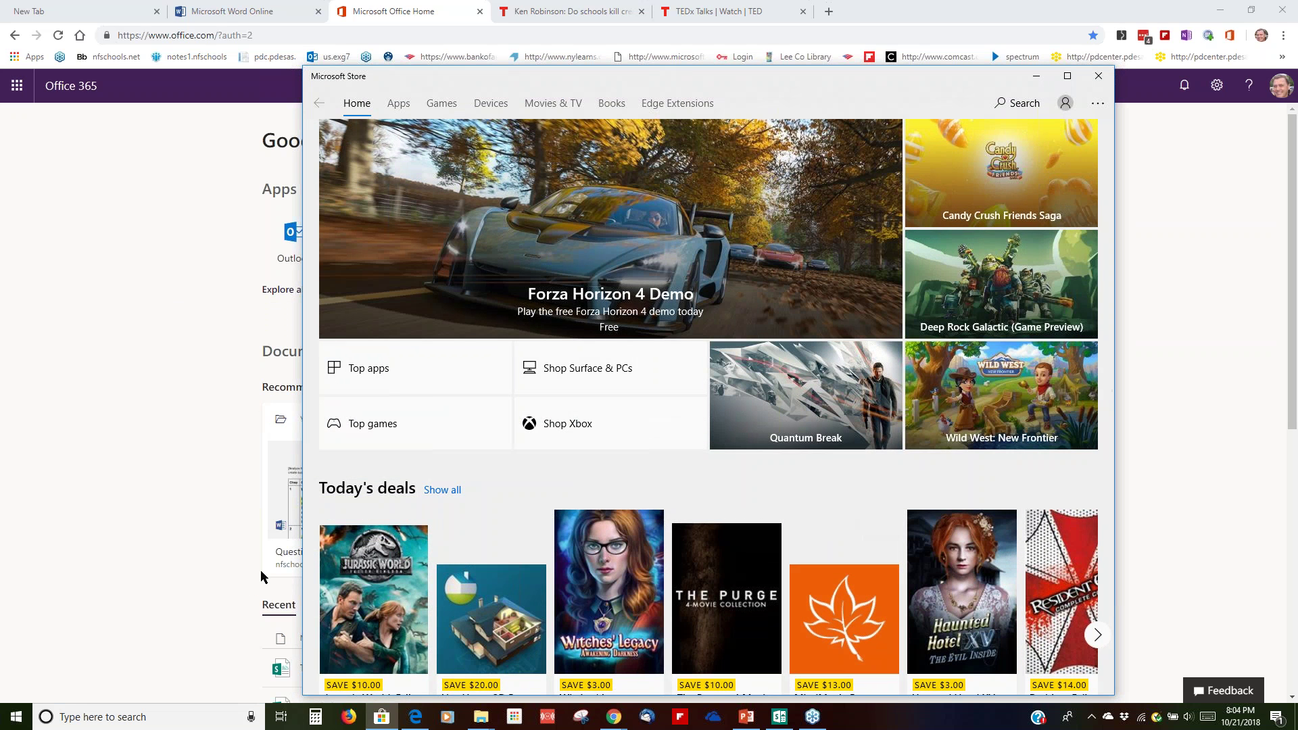
{"action": "left_click", "coordinate": [1014, 102]}
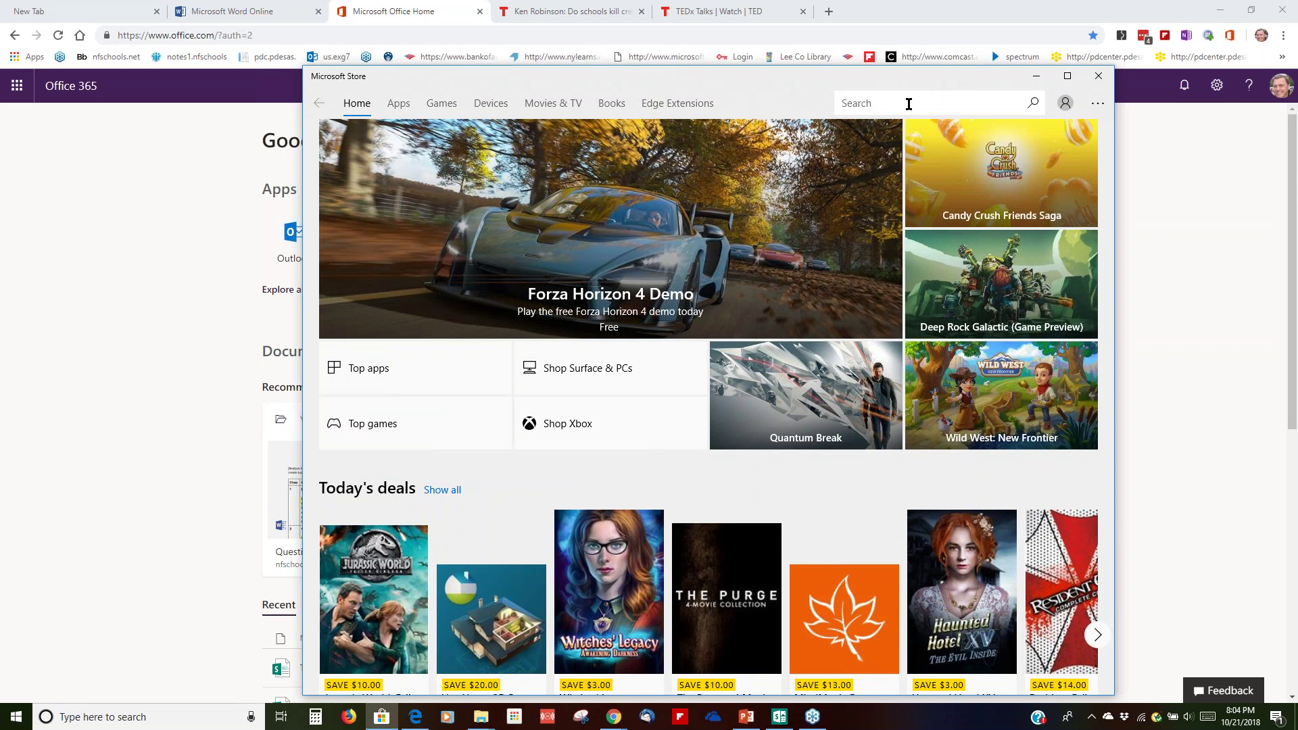
{"action": "type", "text": "sway"}
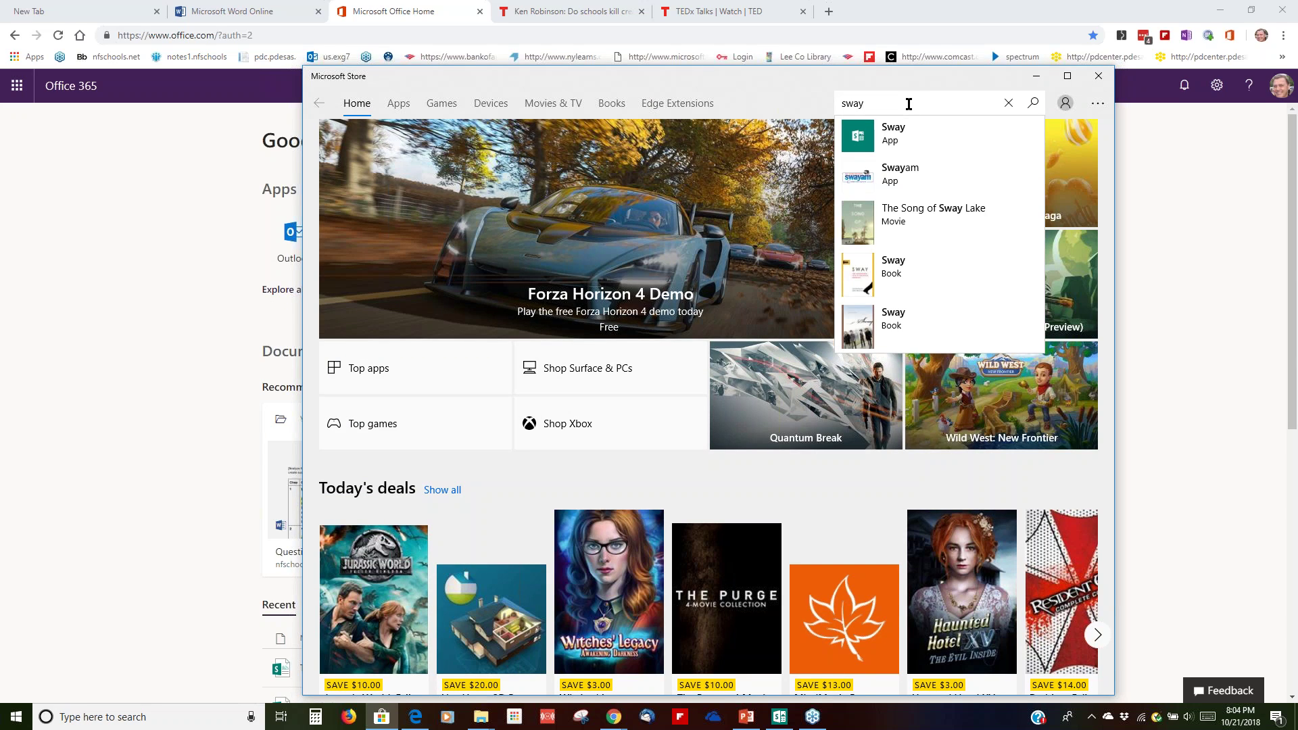
{"action": "left_click", "coordinate": [873, 135]}
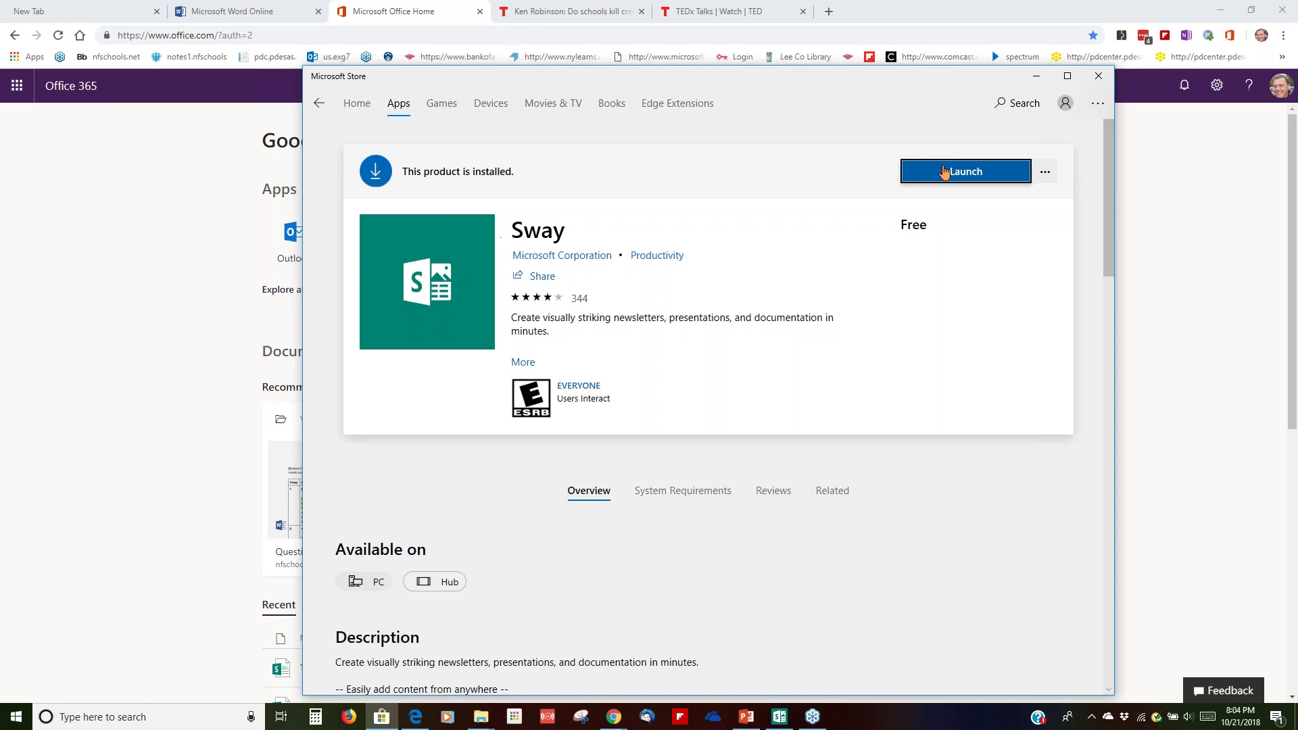
Search Microsoft Store for "microsoft online", then return to the Office 365 home page in Chrome
{"action": "left_click", "coordinate": [1022, 104]}
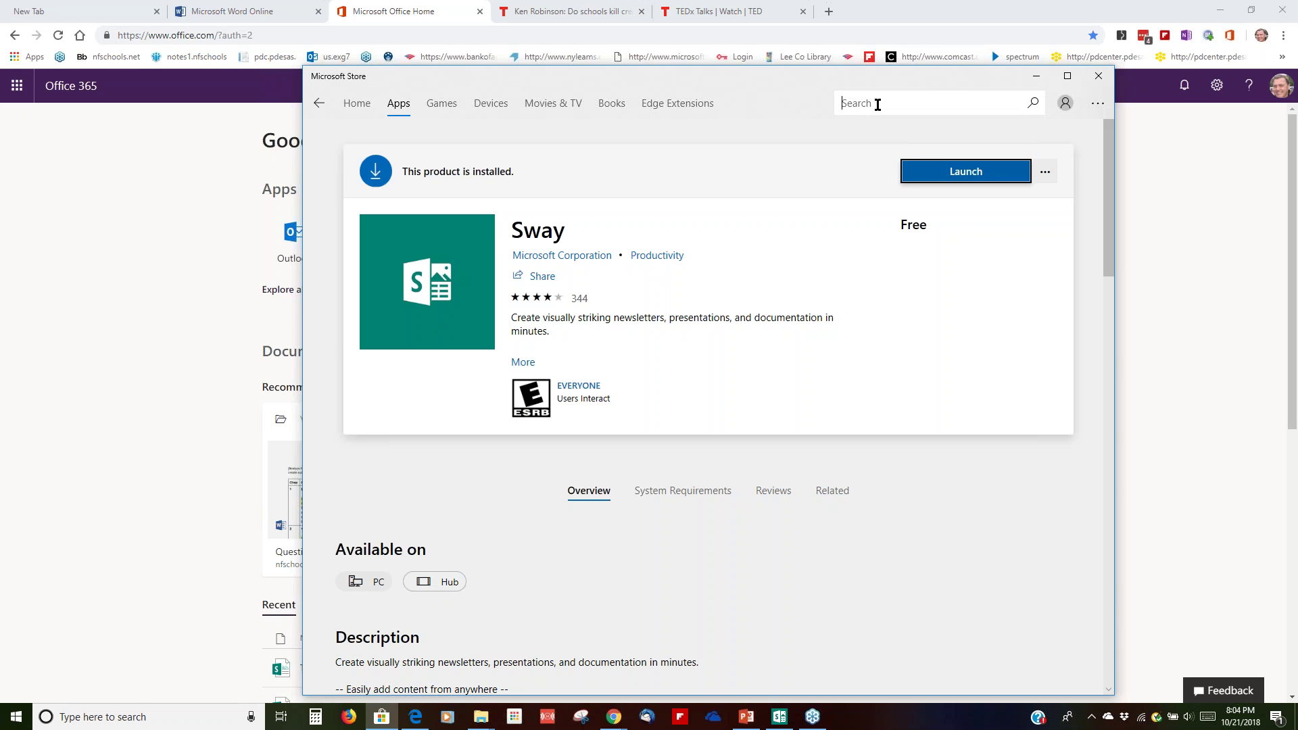
{"action": "type", "text": "mi"}
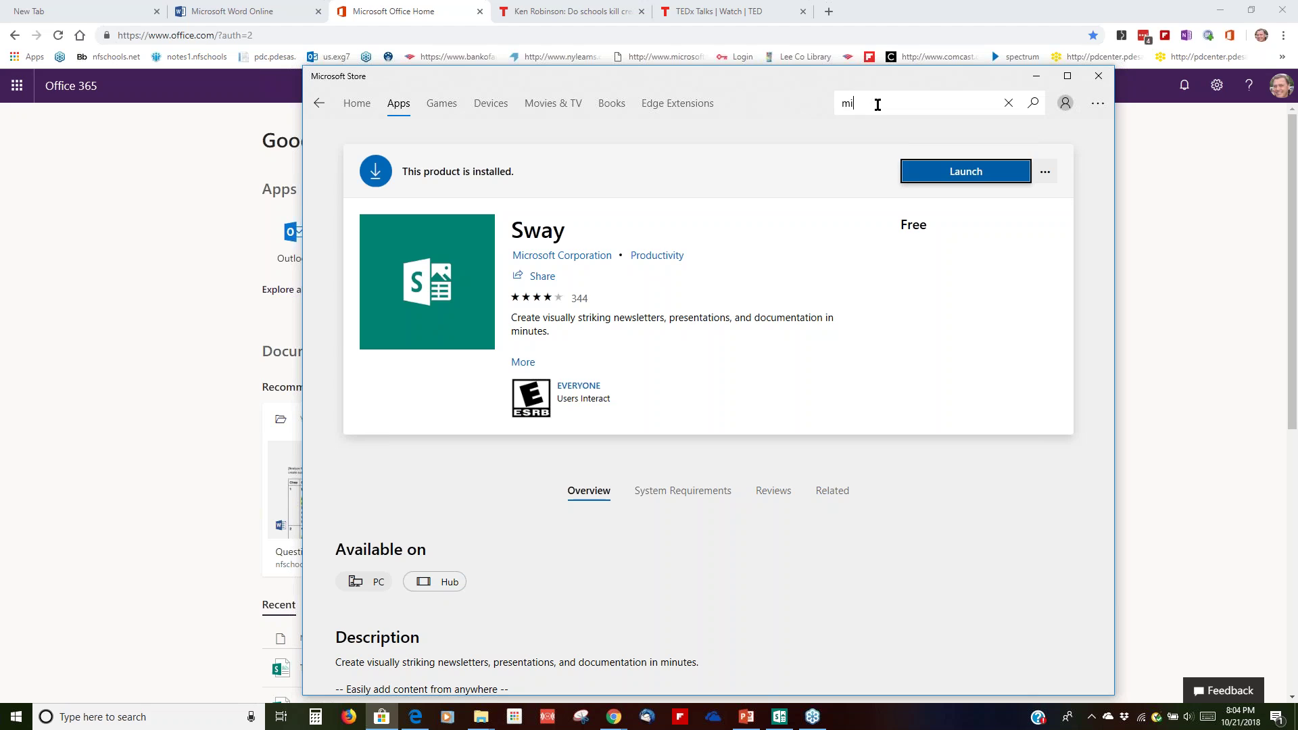
{"action": "type", "text": "crosoft"}
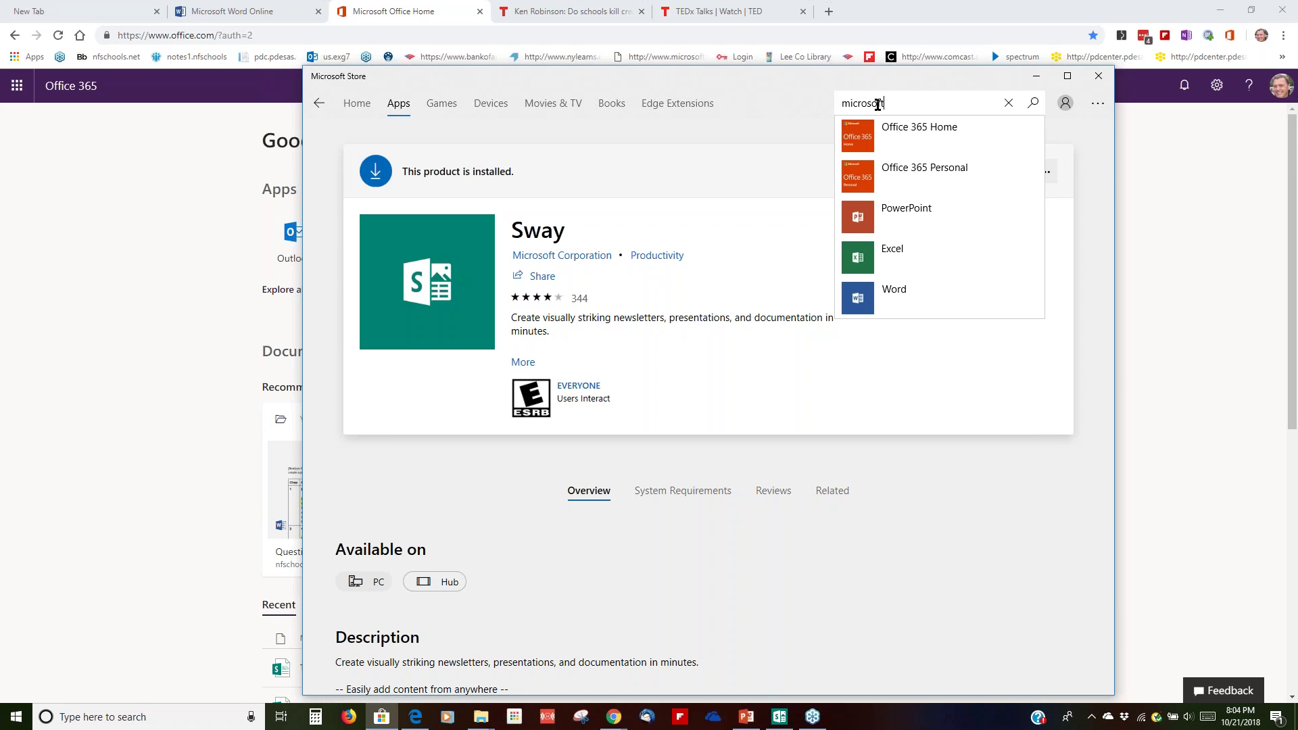
{"action": "type", "text": " online"}
{"action": "key", "text": "Return"}
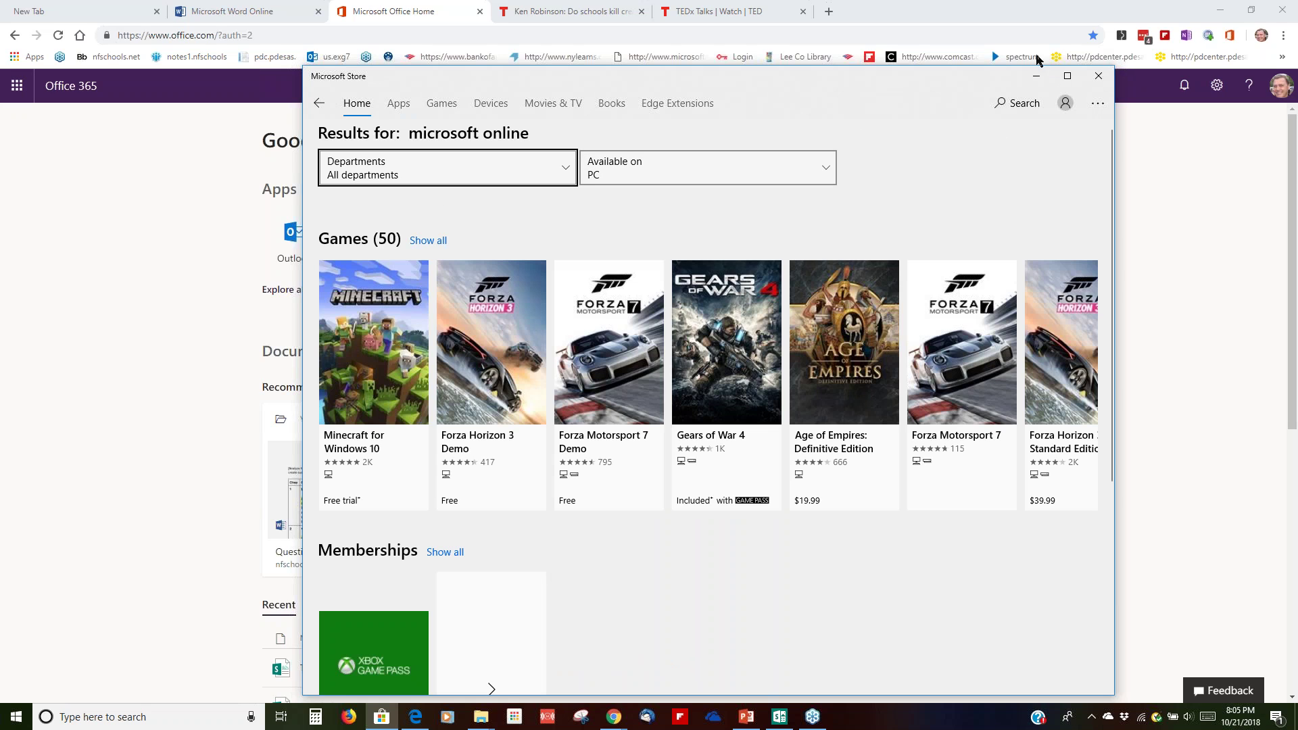
{"action": "left_click", "coordinate": [1022, 36]}
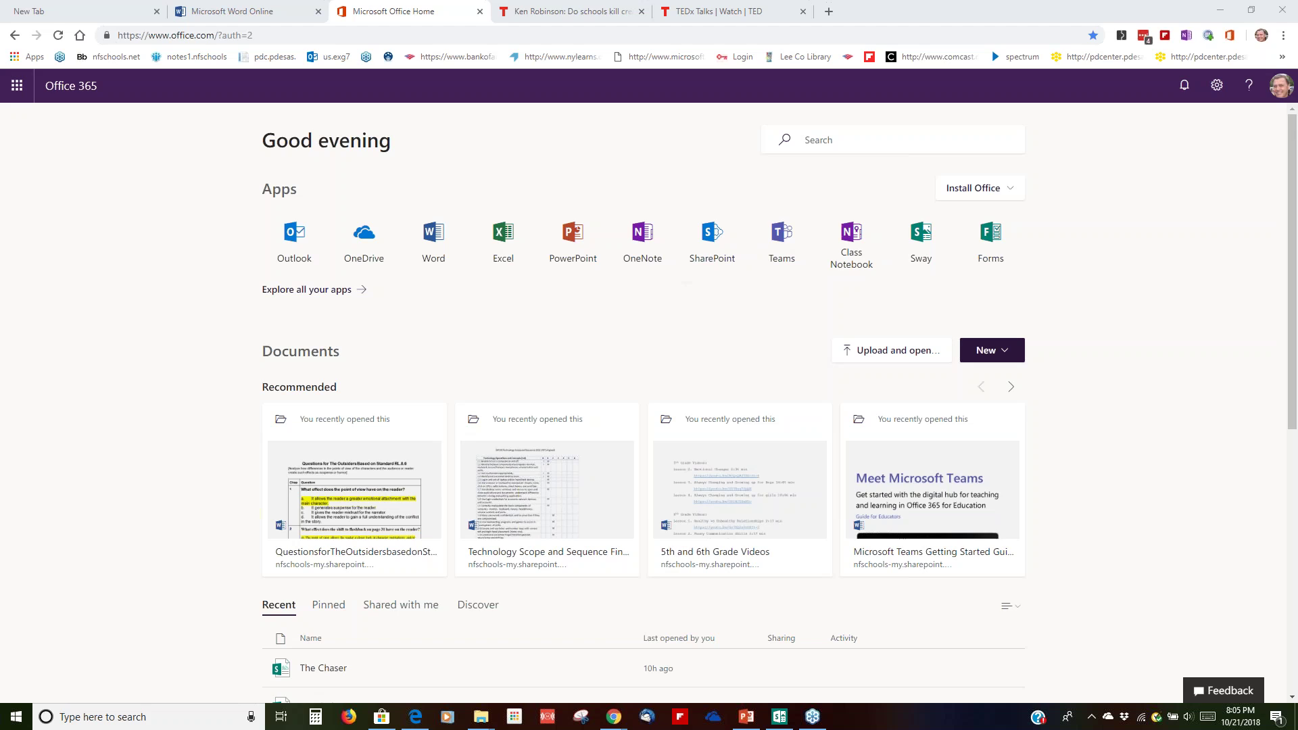
Switch to Microsoft Edge, view the Office Online extension's apps and recent documents, and return to Chrome
{"action": "left_click", "coordinate": [415, 717]}
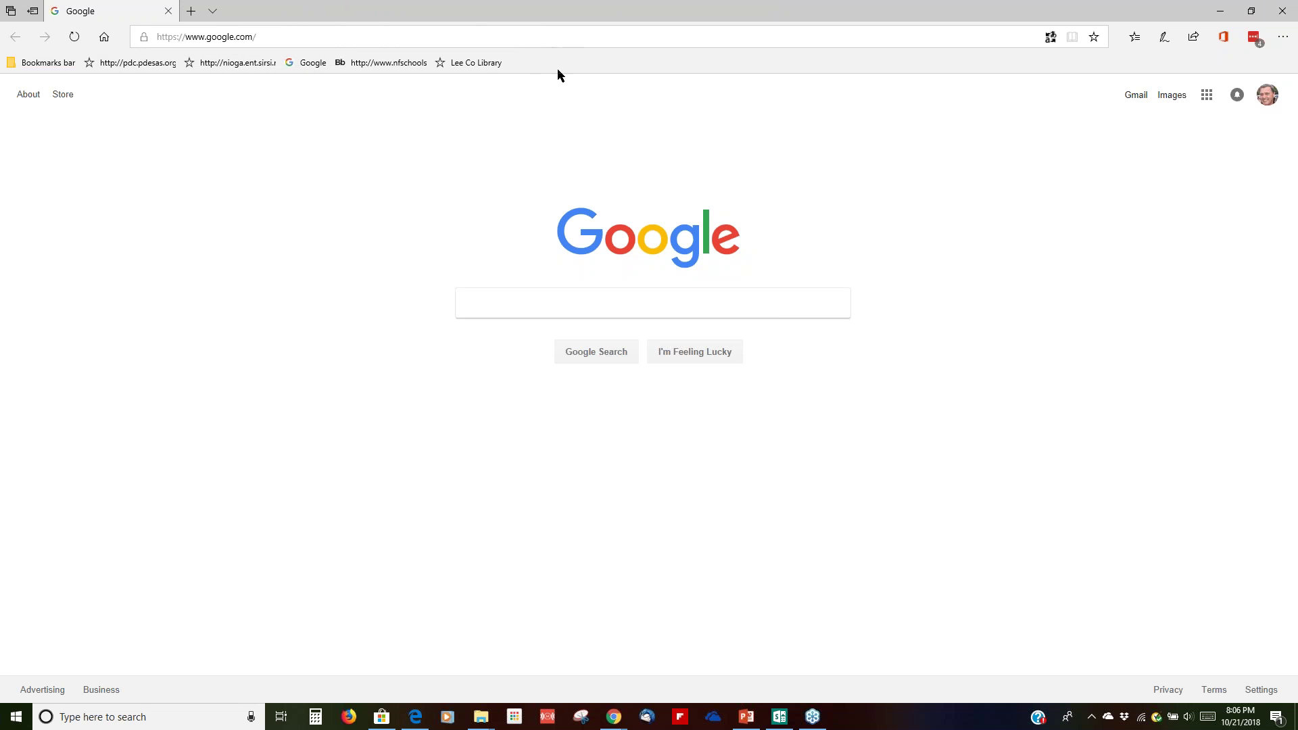
{"action": "left_click", "coordinate": [1224, 39]}
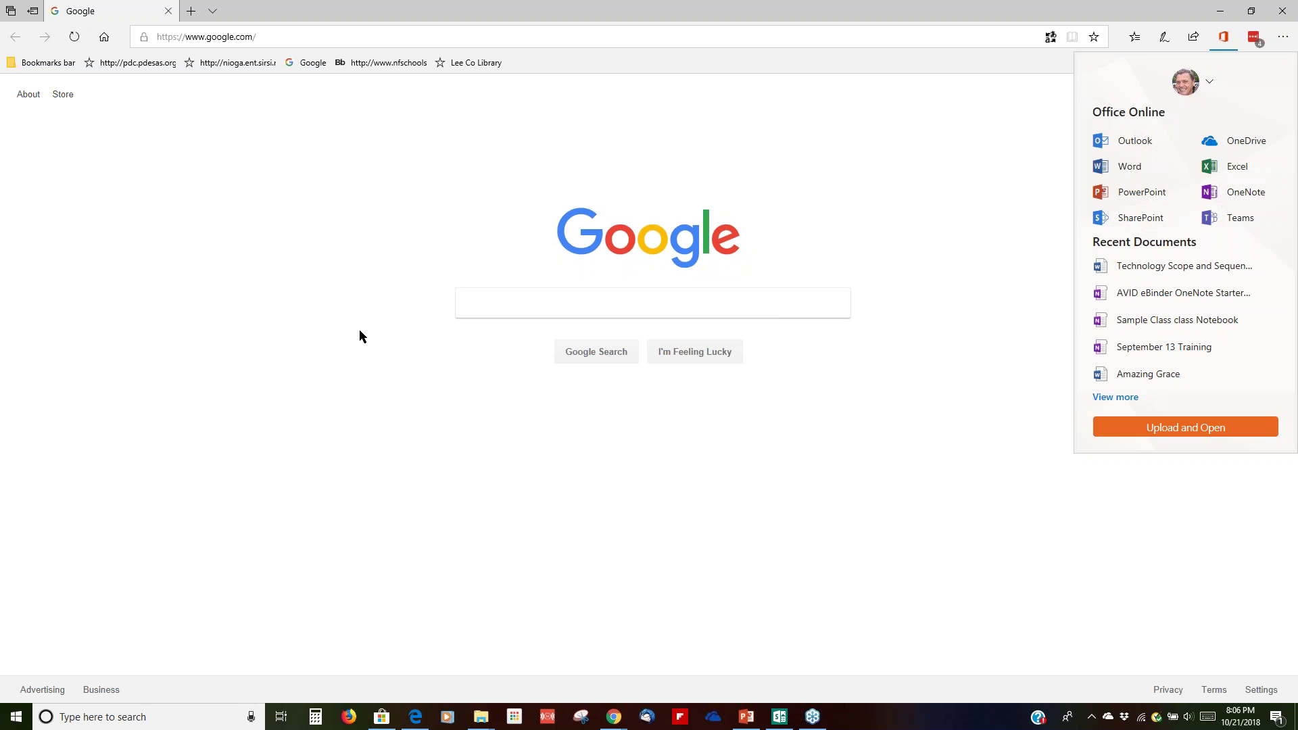
{"action": "left_click", "coordinate": [1225, 18]}
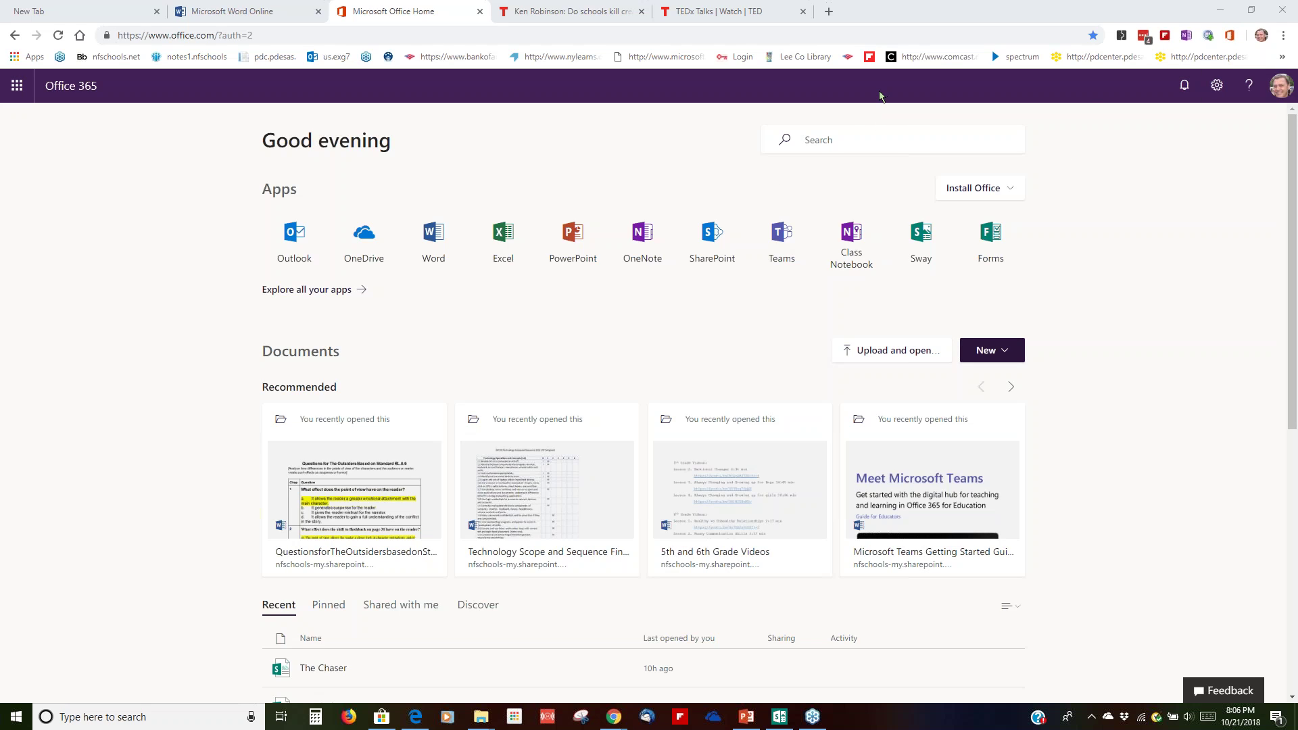
Open the Chrome Web Store from Chrome's apps page and search it for "microsoft online"
{"action": "left_click", "coordinate": [12, 61]}
{"action": "left_click", "coordinate": [12, 58]}
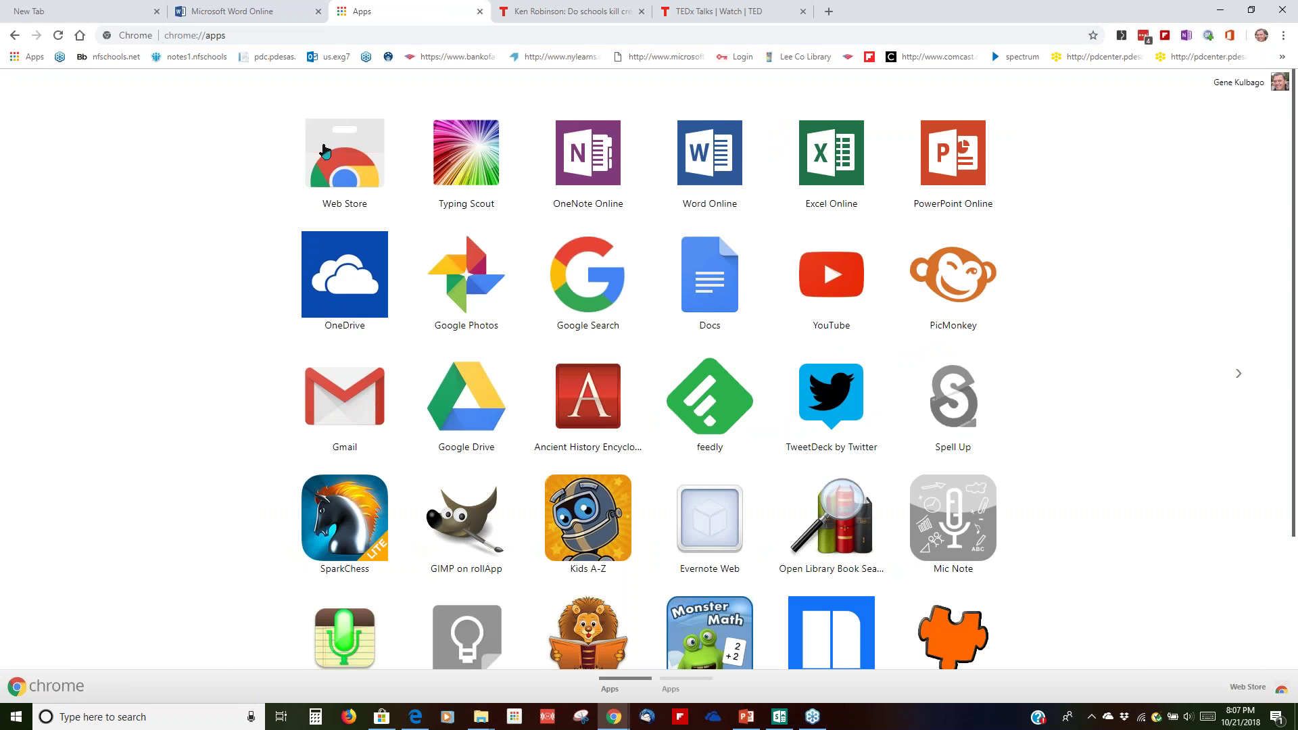
{"action": "left_click", "coordinate": [330, 163]}
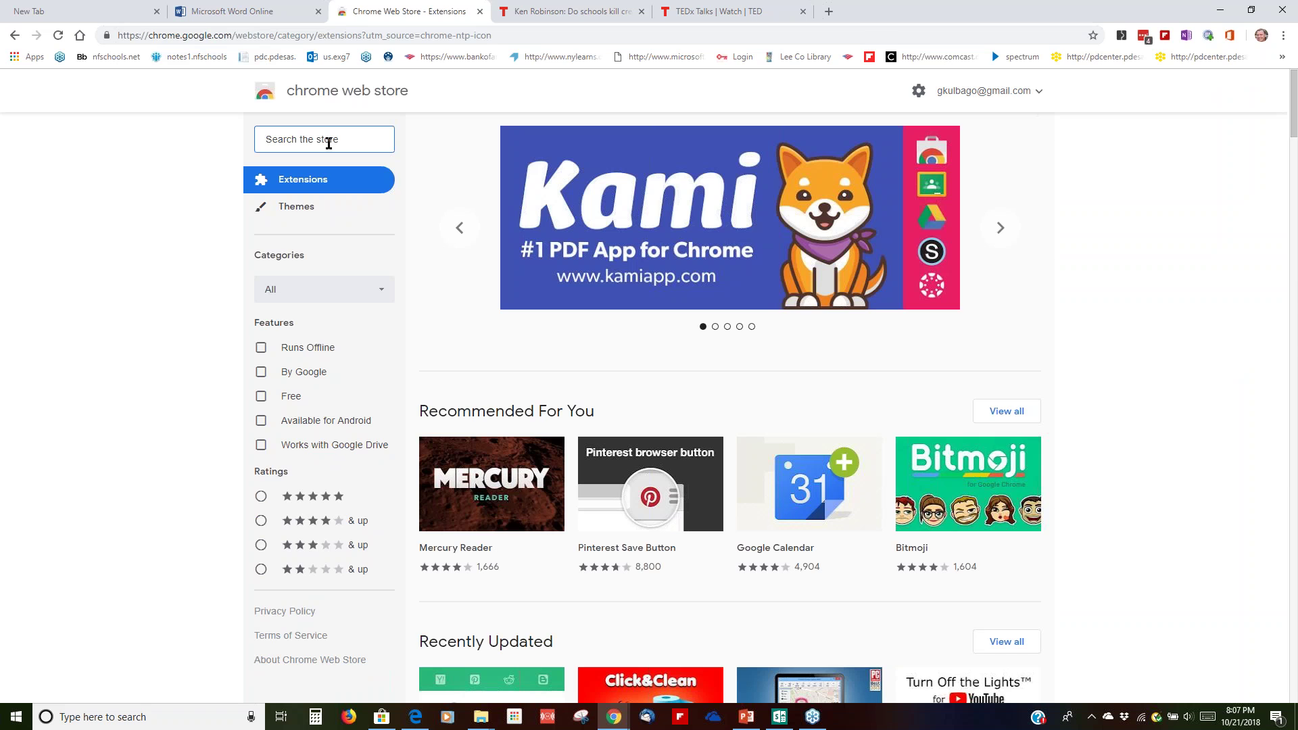
{"action": "type", "text": "mic"}
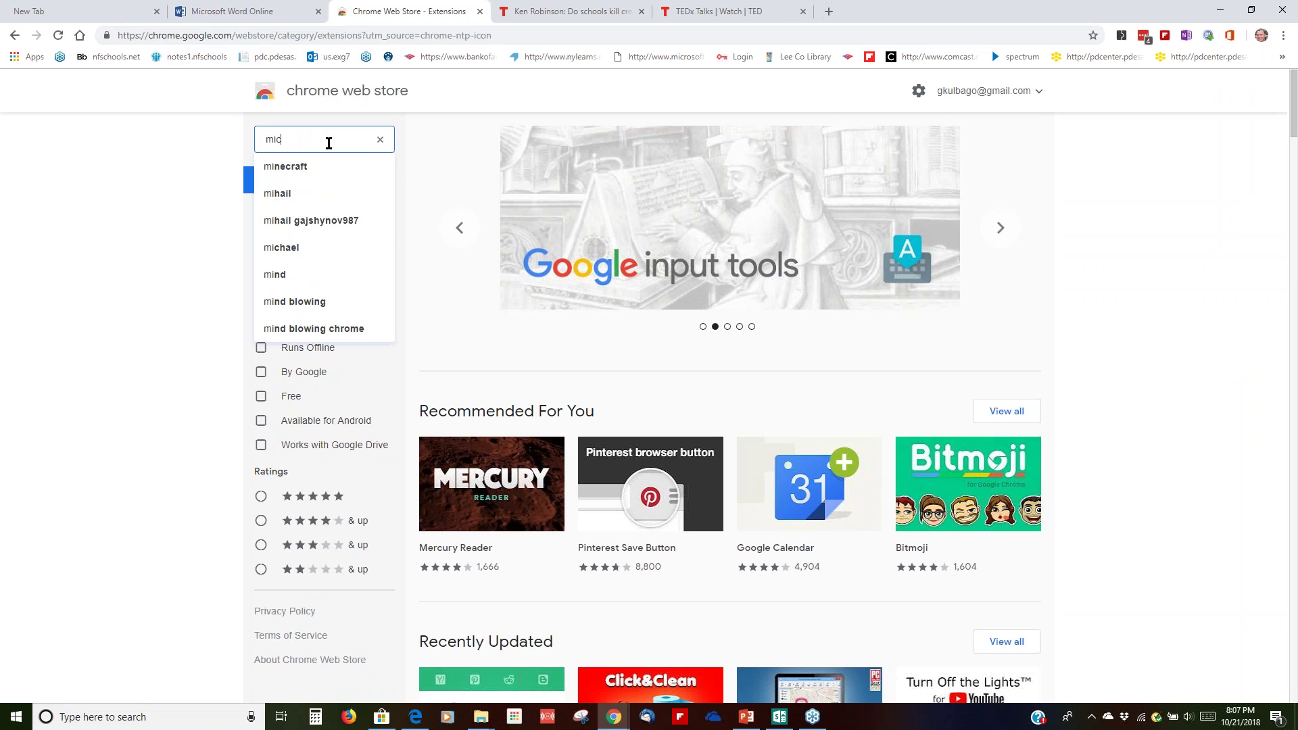
{"action": "type", "text": "rosoft"}
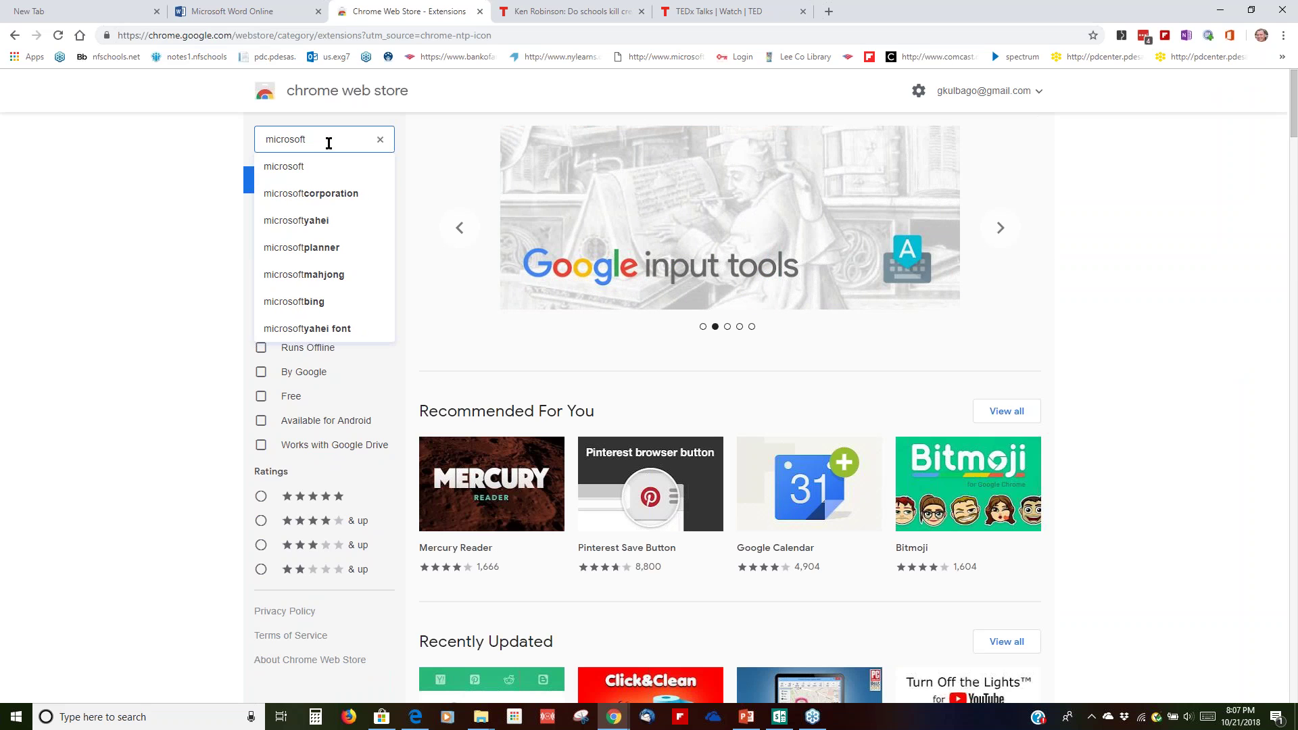
{"action": "type", "text": " online"}
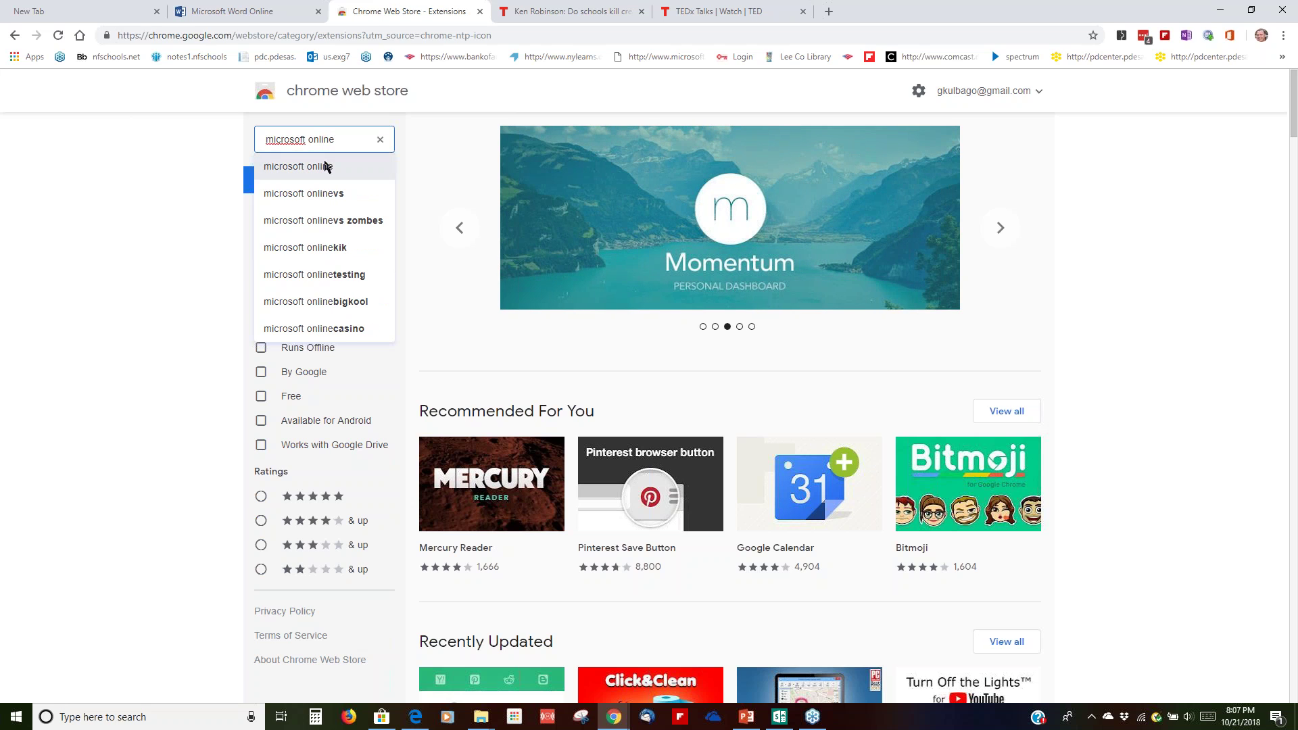
{"action": "left_click", "coordinate": [325, 167]}
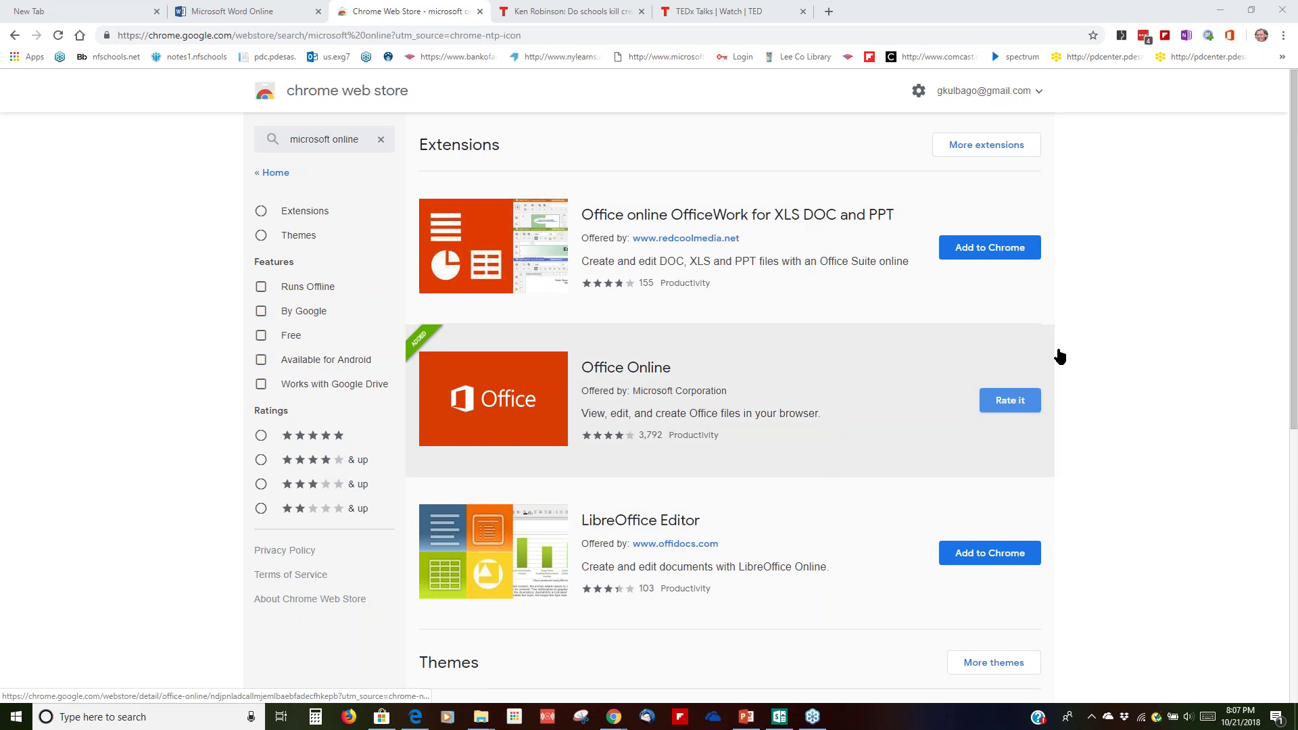
Open Word Online through Chrome's Office Online extension and go from there to the Office 365 home page
{"action": "left_click", "coordinate": [1230, 38]}
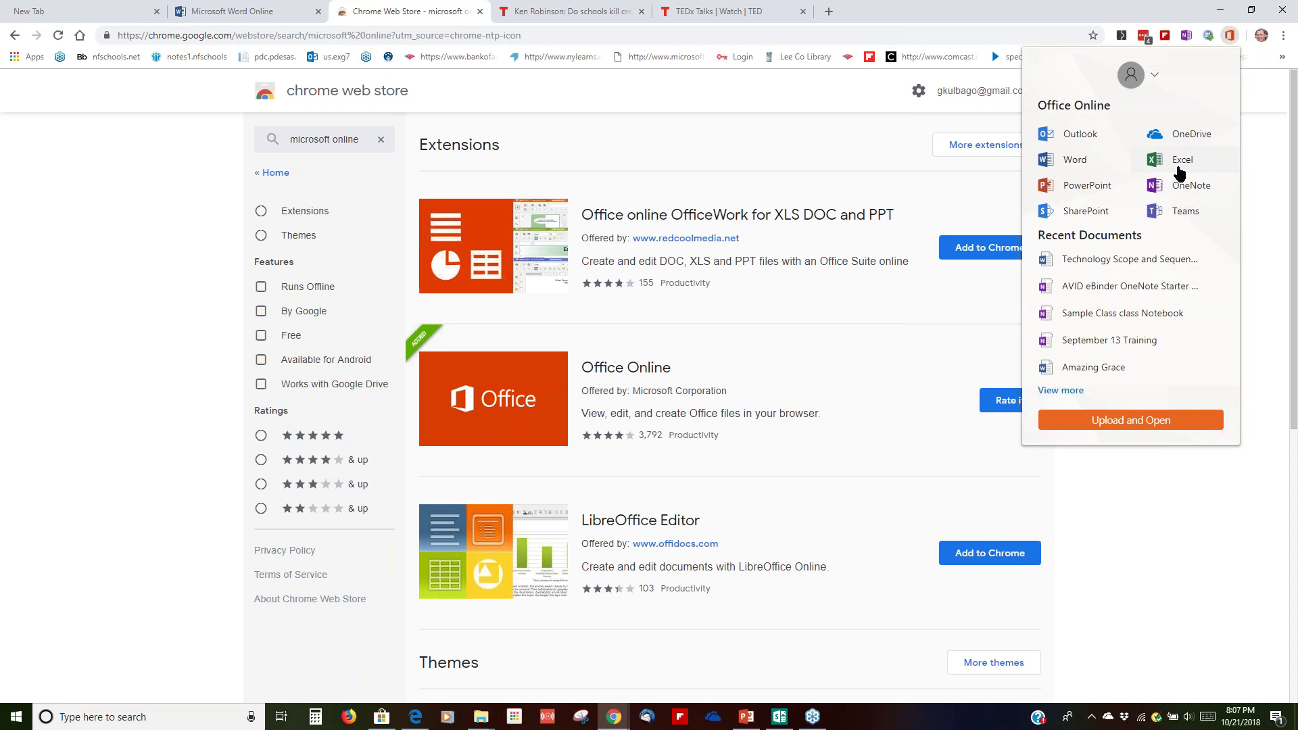
{"action": "left_click", "coordinate": [1078, 167]}
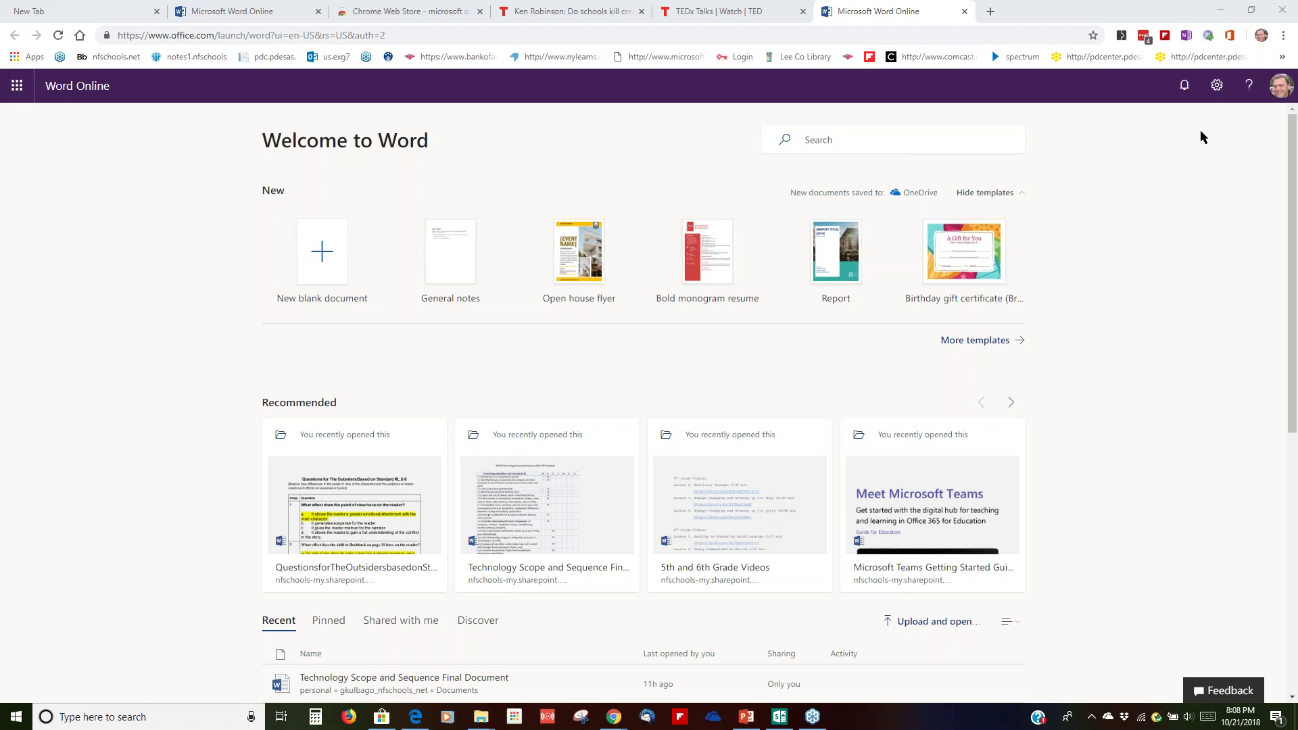
{"action": "left_click", "coordinate": [18, 88]}
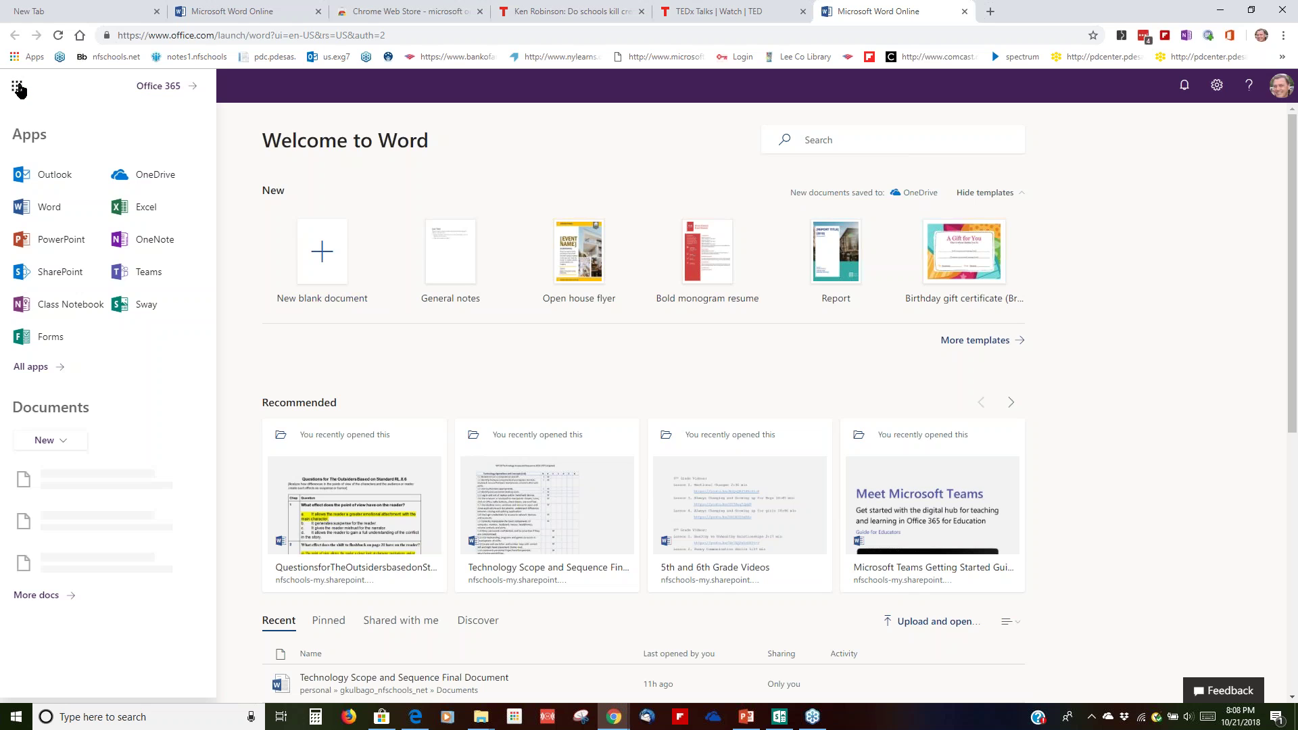
{"action": "left_click", "coordinate": [172, 86]}
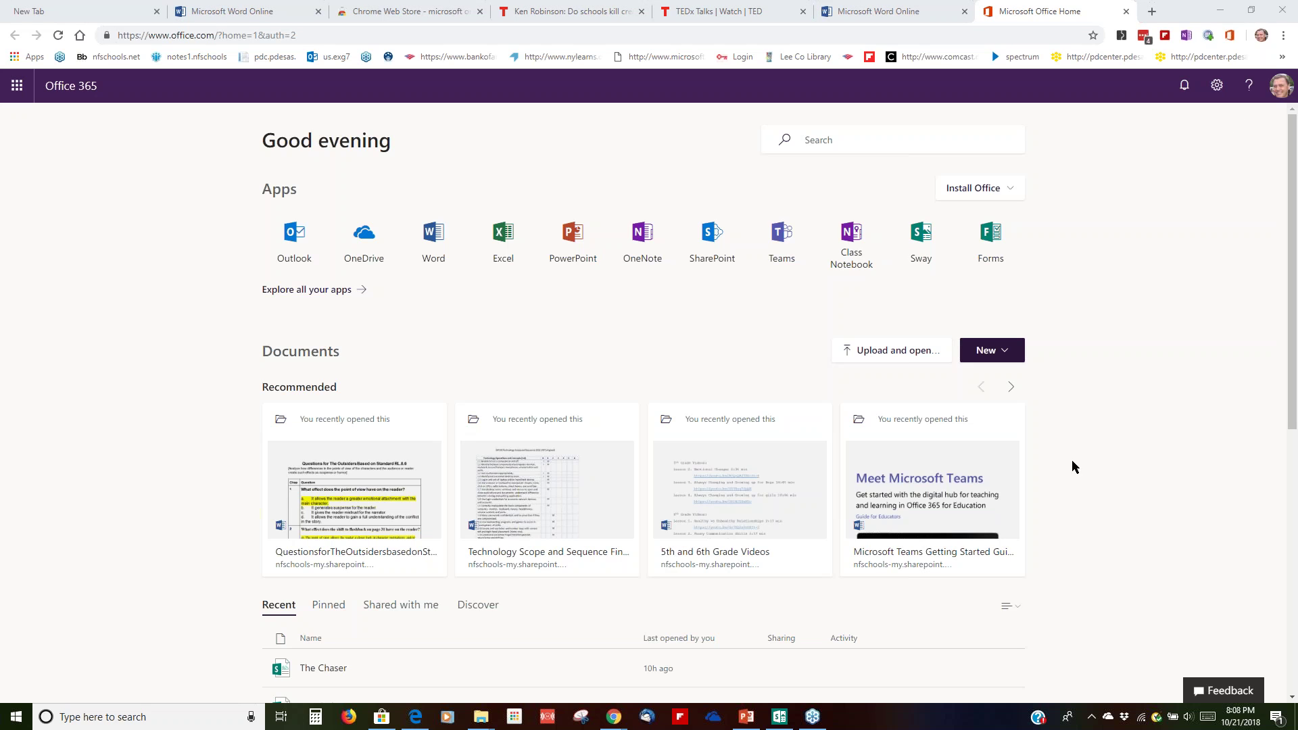
Minimise Chrome, close Microsoft Store and try to open the Niagara Falls Sway in the Sway desktop app
{"action": "left_click", "coordinate": [1222, 13]}
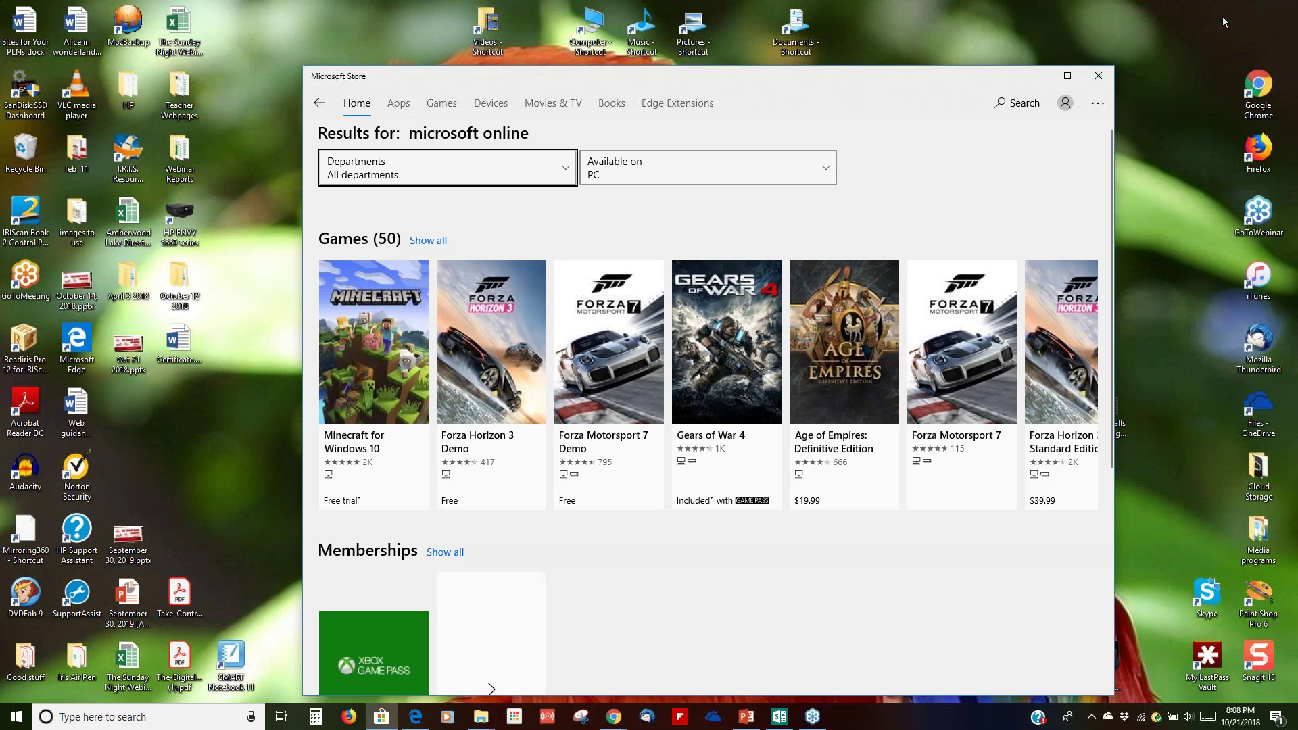
{"action": "left_click", "coordinate": [1104, 76]}
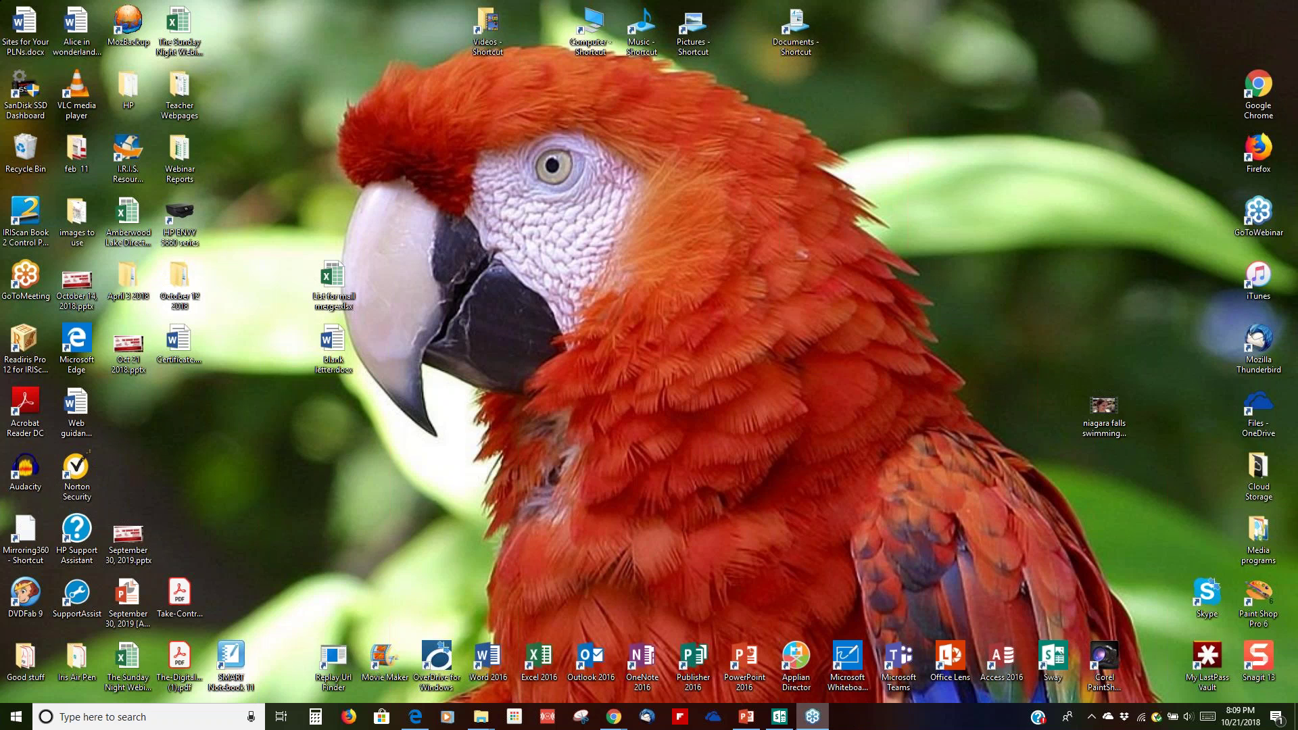
{"action": "left_click", "coordinate": [784, 722]}
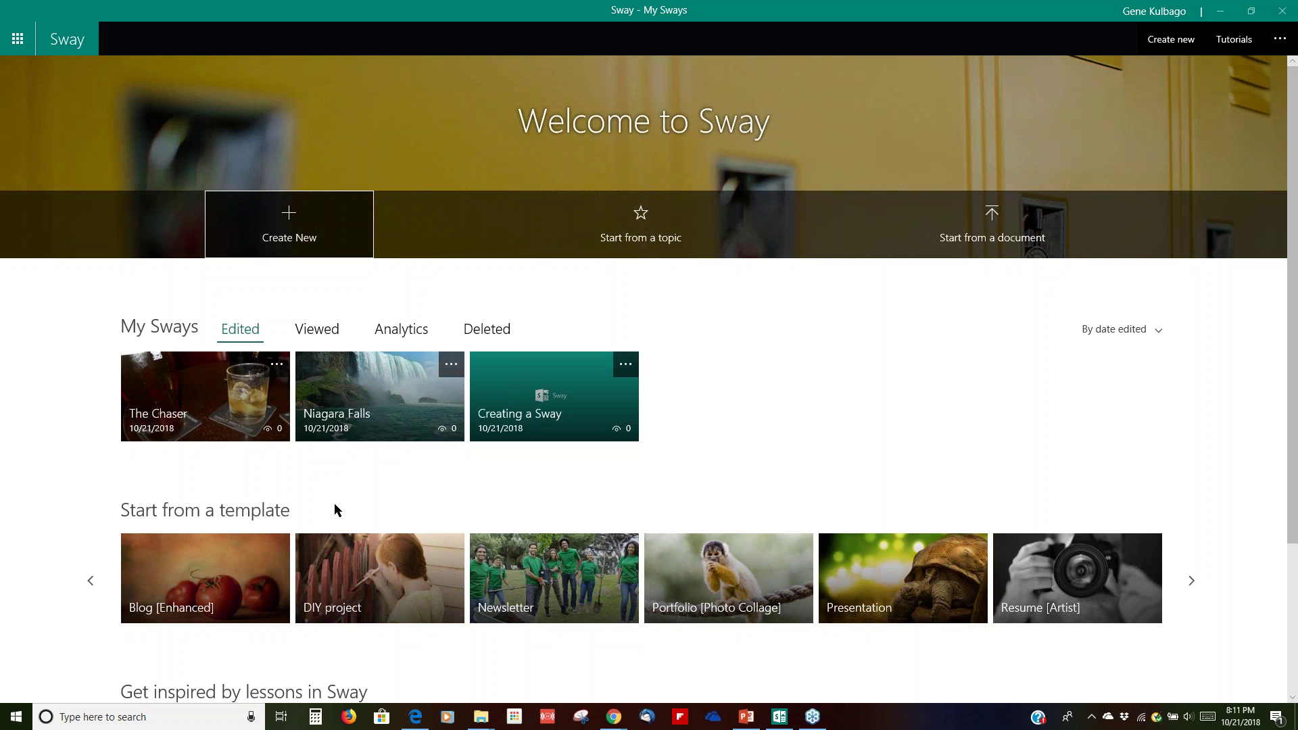
{"action": "left_click", "coordinate": [380, 406]}
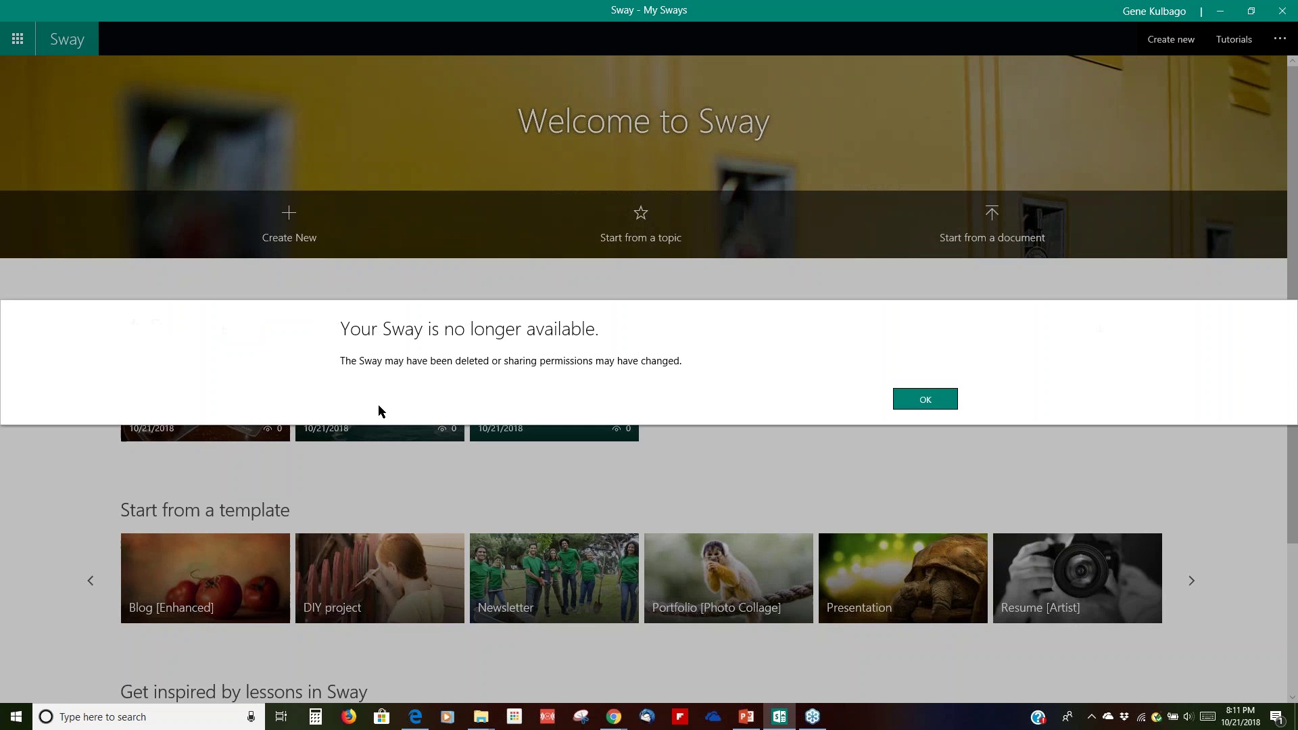
{"action": "left_click", "coordinate": [923, 401]}
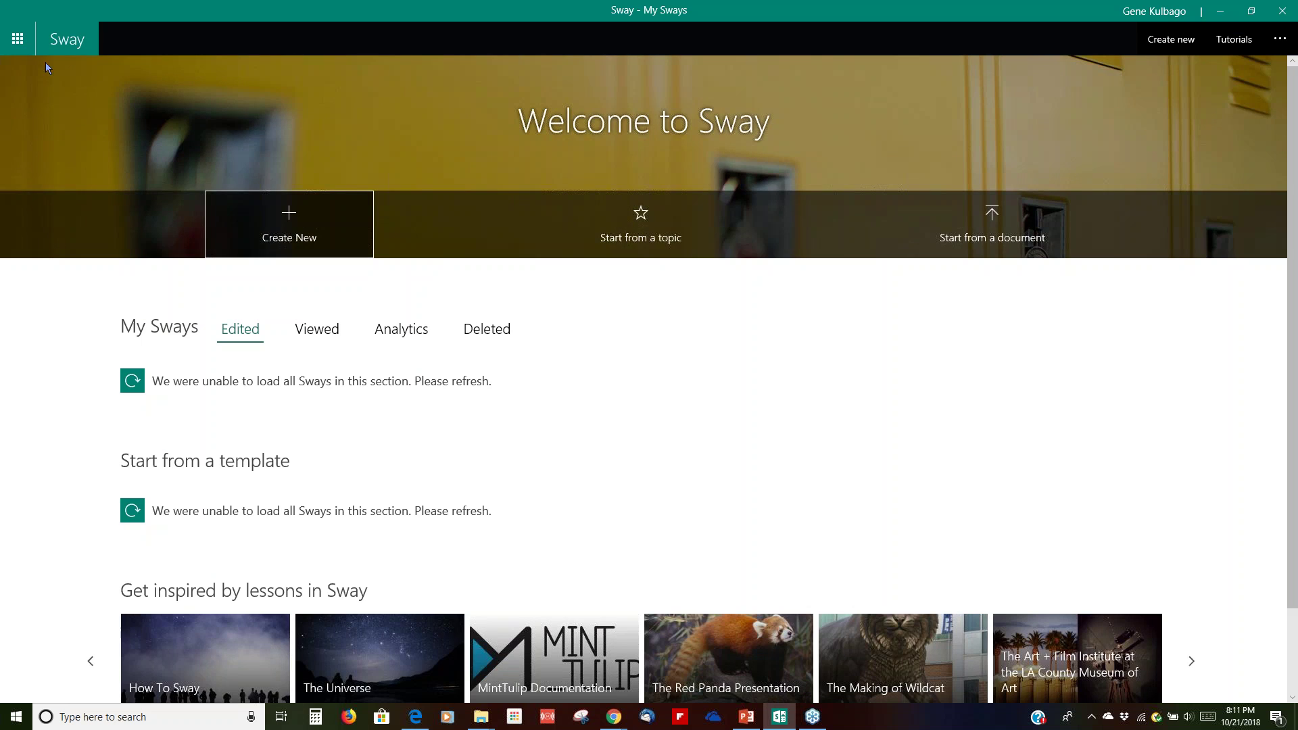
Open Sway in the browser from the Sway app's Office 365 launcher and open the Niagara Falls Sway for editing
{"action": "left_click", "coordinate": [21, 41]}
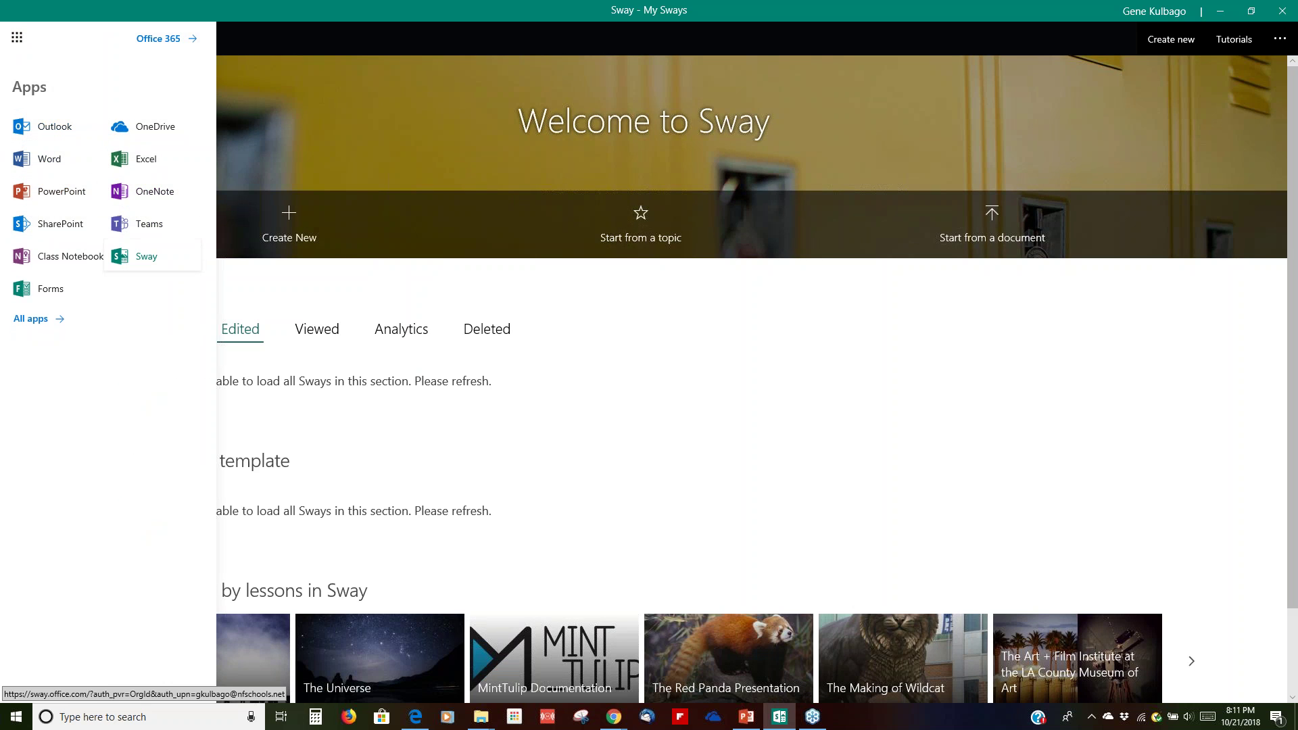
{"action": "left_click", "coordinate": [142, 260]}
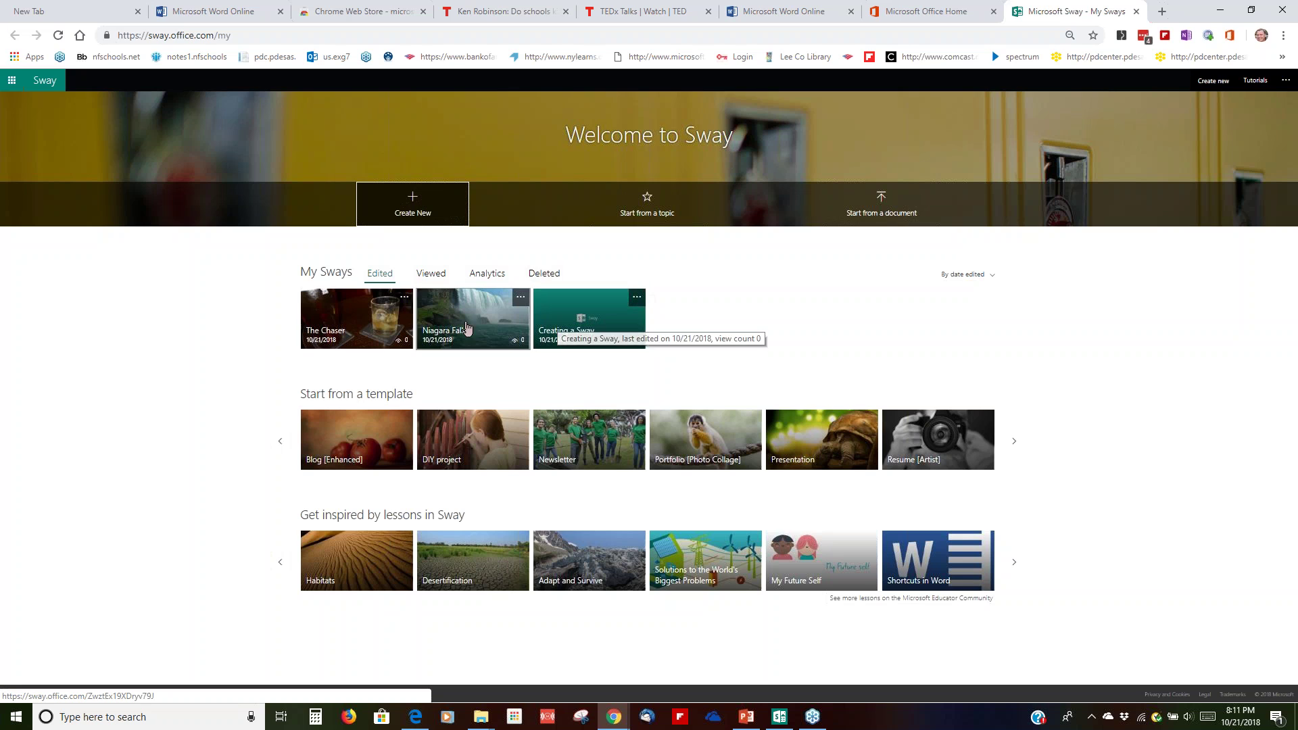
{"action": "left_click", "coordinate": [574, 318]}
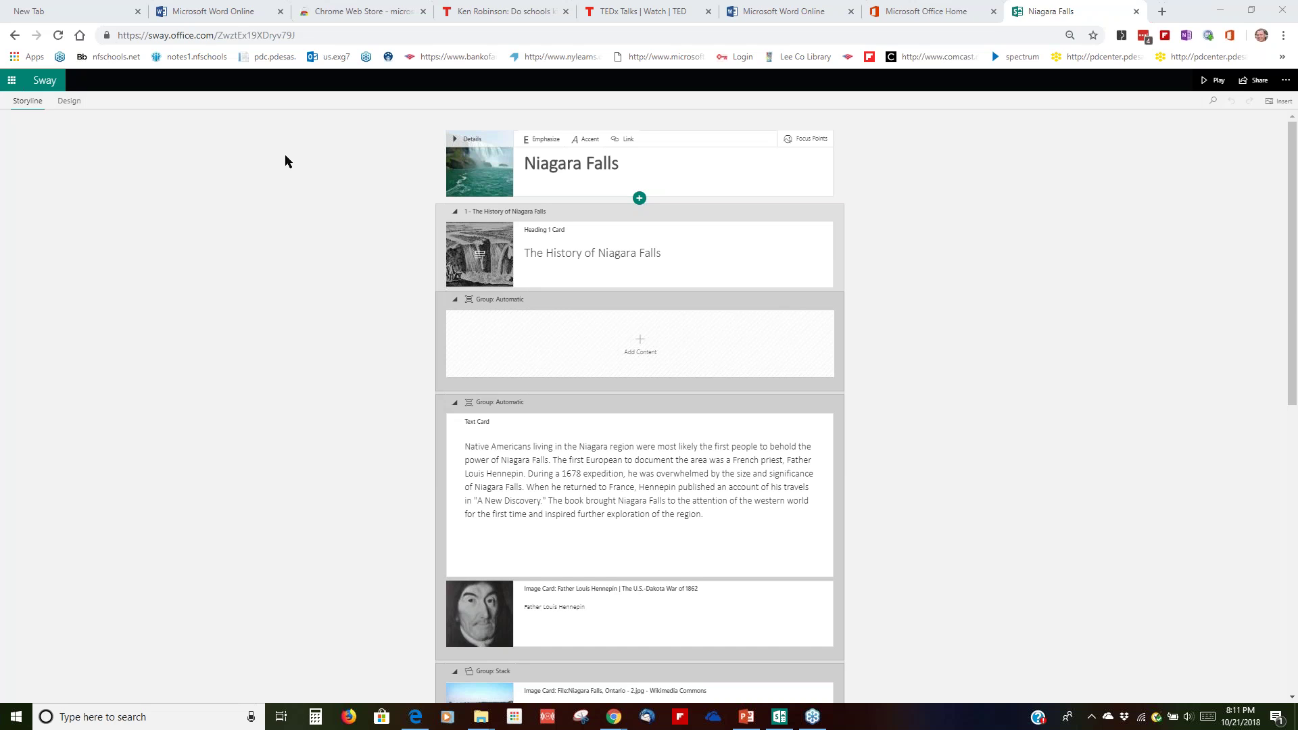
Look over the Niagara Falls storyline, play the Sway and advance through its sections to the photo stack
{"action": "scroll", "coordinate": [1024, 343], "scroll_direction": "down", "scroll_amount": 8}
{"action": "scroll", "coordinate": [1020, 345], "scroll_direction": "up", "scroll_amount": 4}
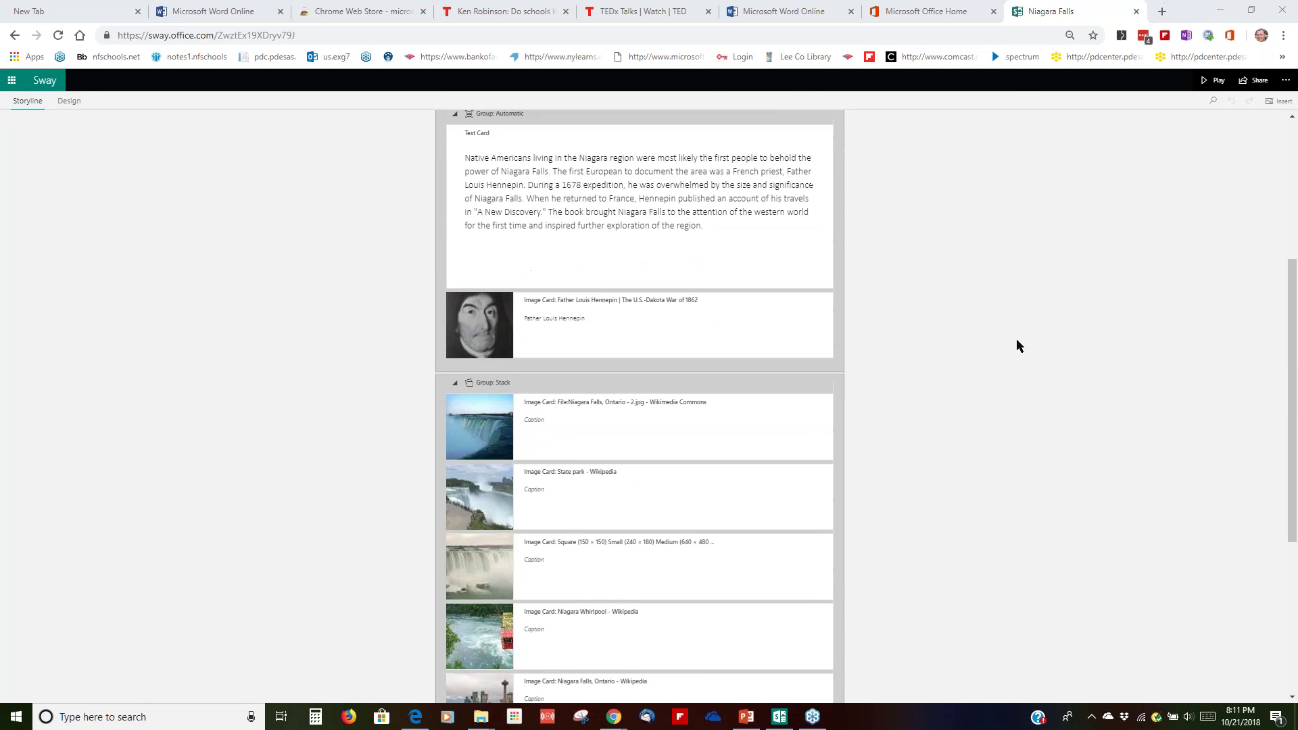
{"action": "scroll", "coordinate": [1020, 343], "scroll_direction": "up", "scroll_amount": 4}
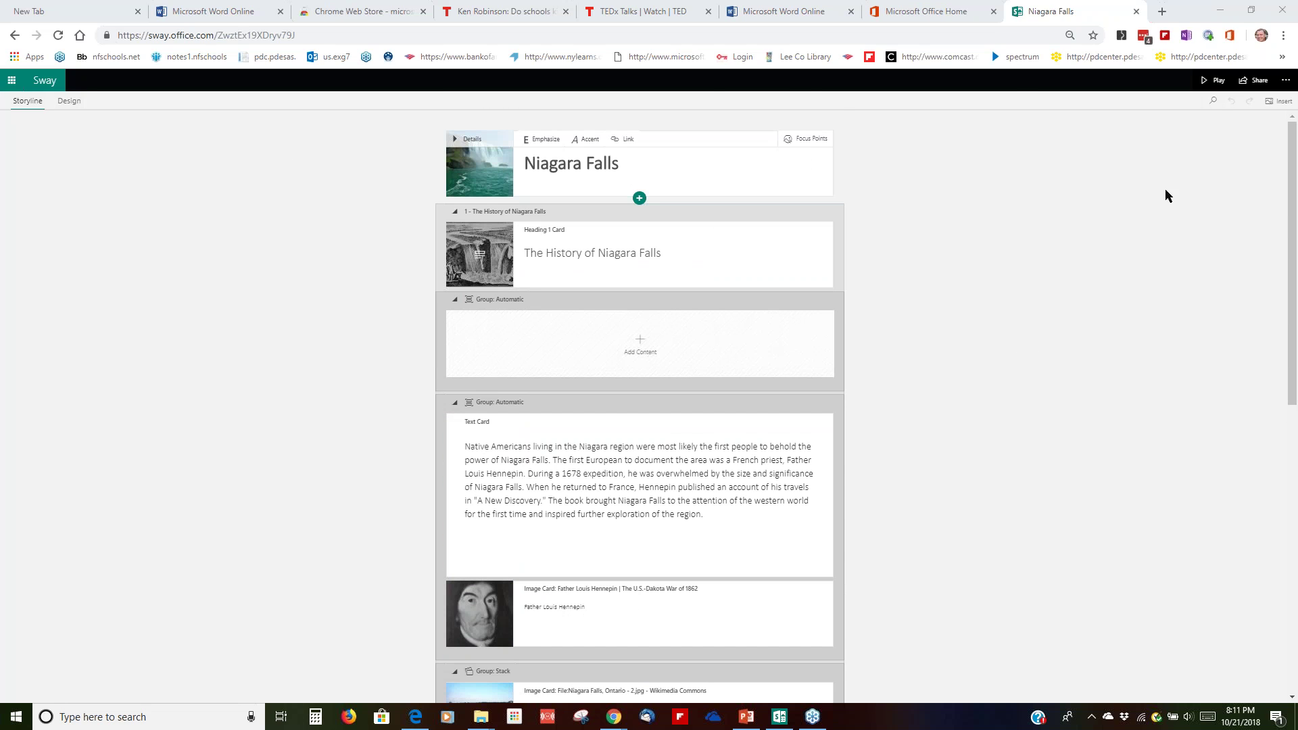
{"action": "left_click", "coordinate": [1217, 81]}
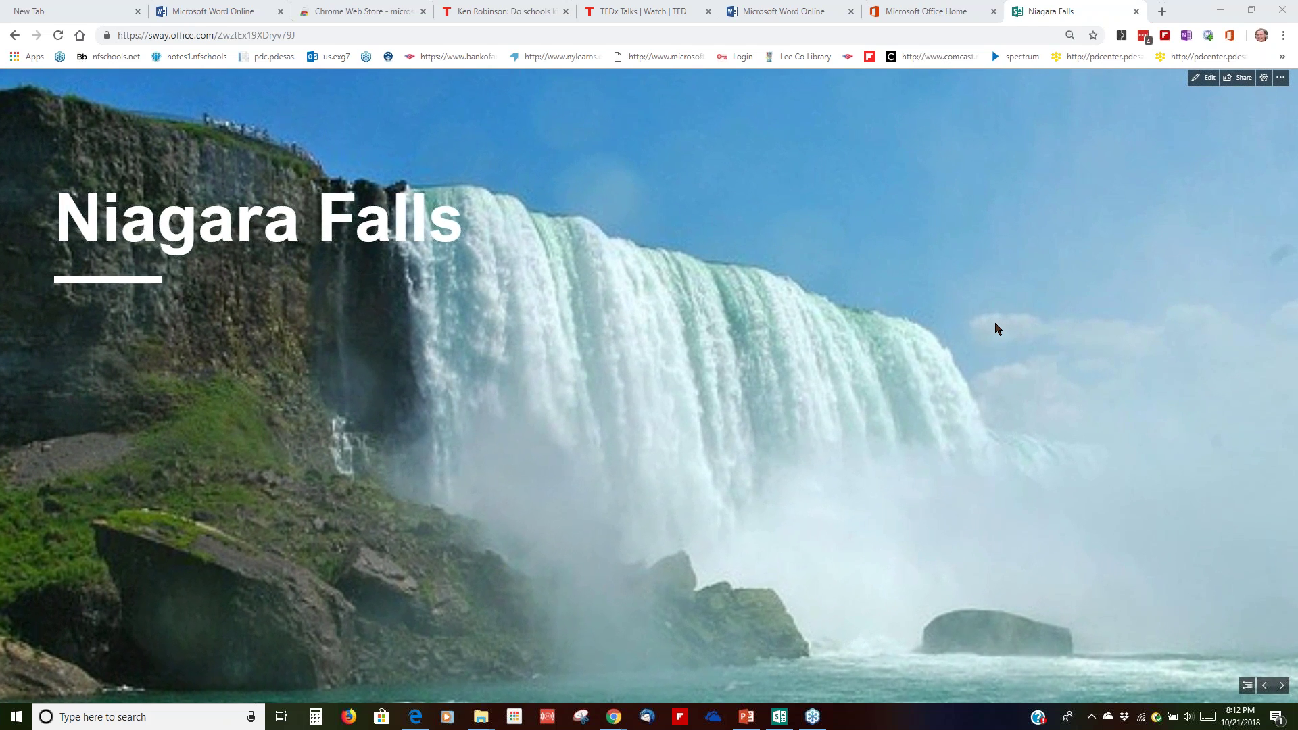
{"action": "left_click", "coordinate": [1282, 685]}
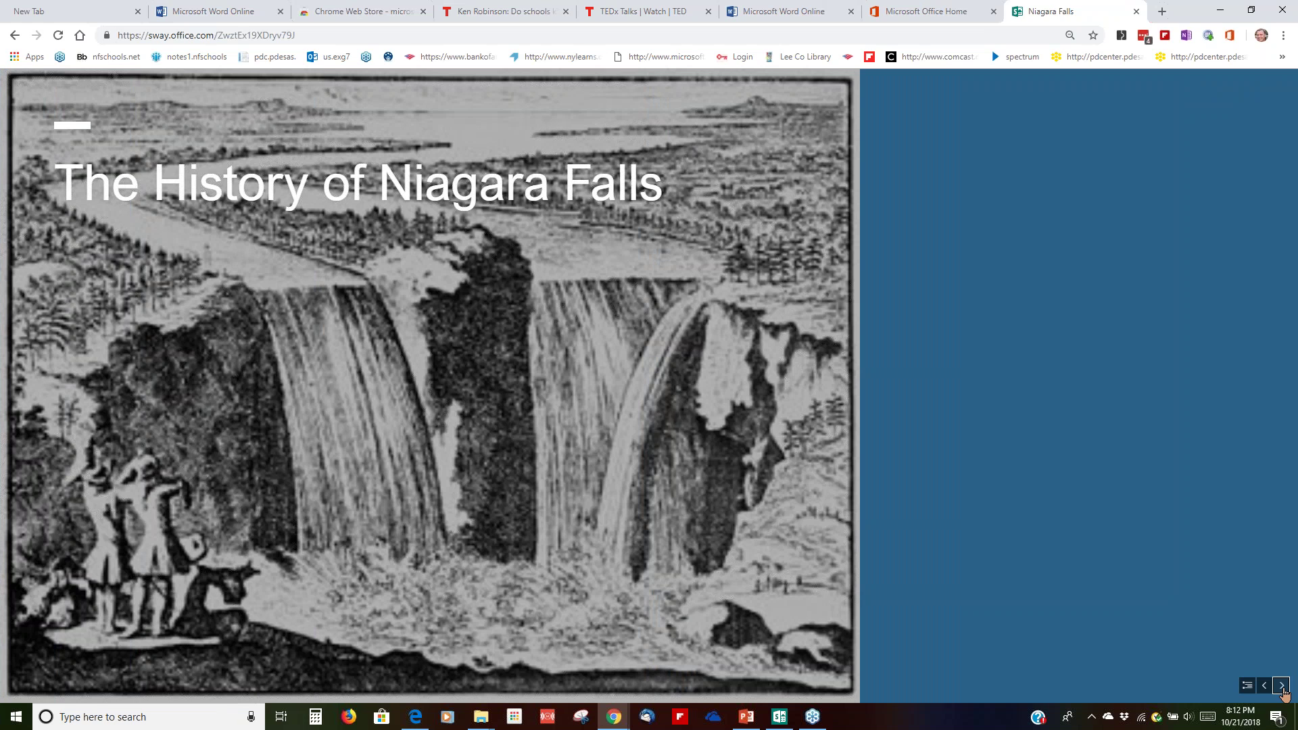
{"action": "left_click", "coordinate": [1281, 685]}
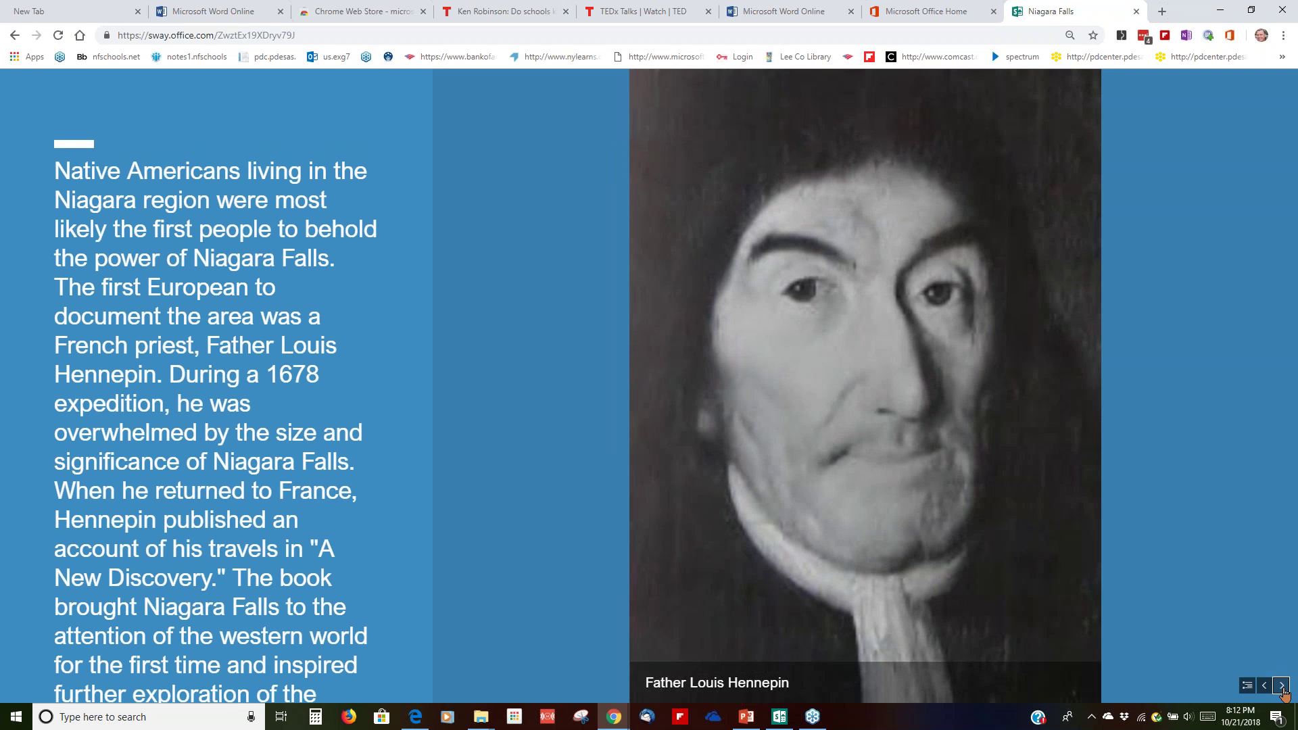
{"action": "left_click", "coordinate": [1282, 685]}
{"action": "left_click", "coordinate": [1281, 686]}
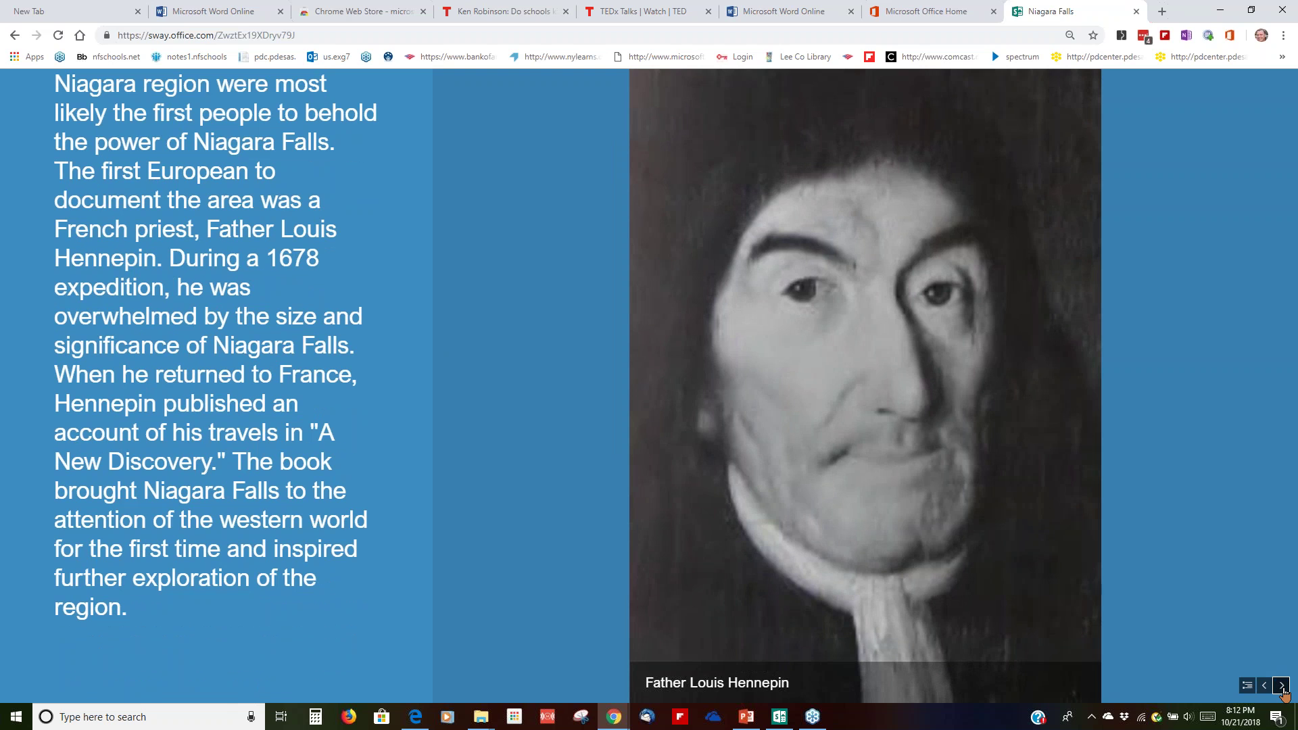
{"action": "left_click", "coordinate": [1281, 685]}
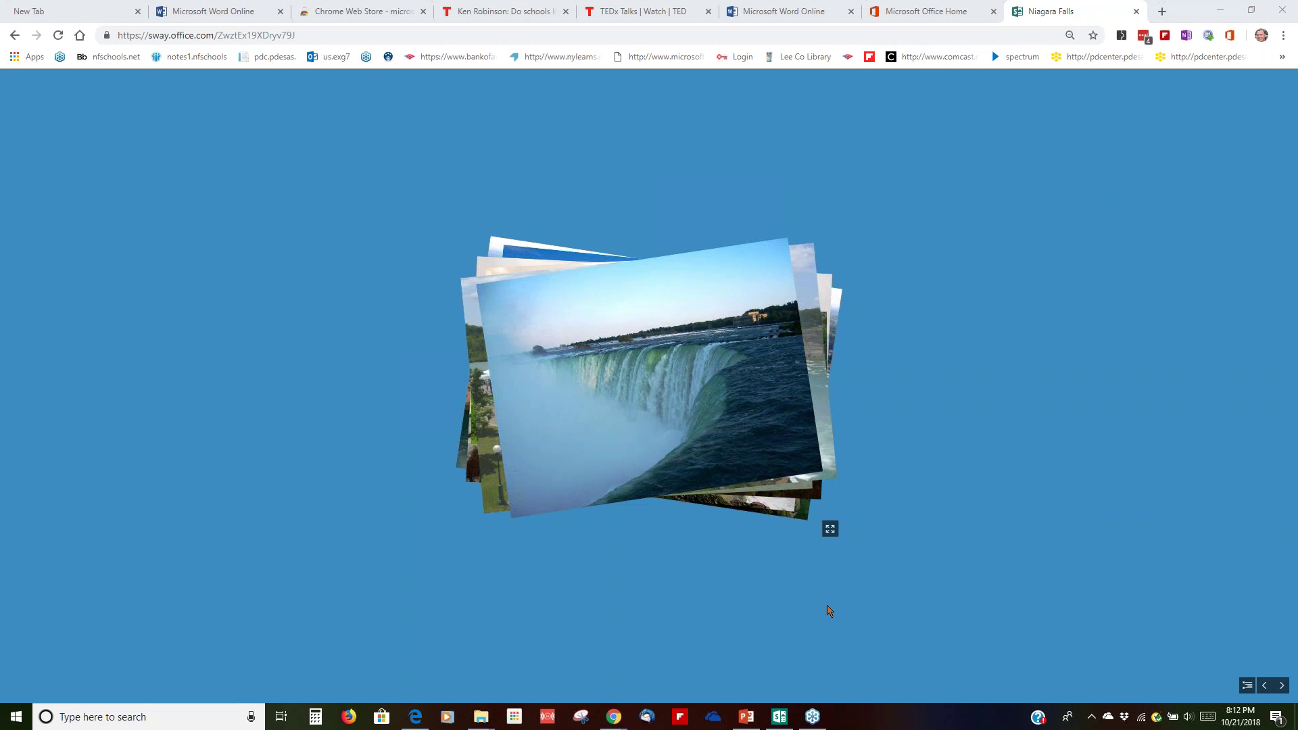
Flip through the photos in the Niagara Falls stack to the aerial view of the falls
{"action": "left_click", "coordinate": [718, 373]}
{"action": "left_click", "coordinate": [718, 374]}
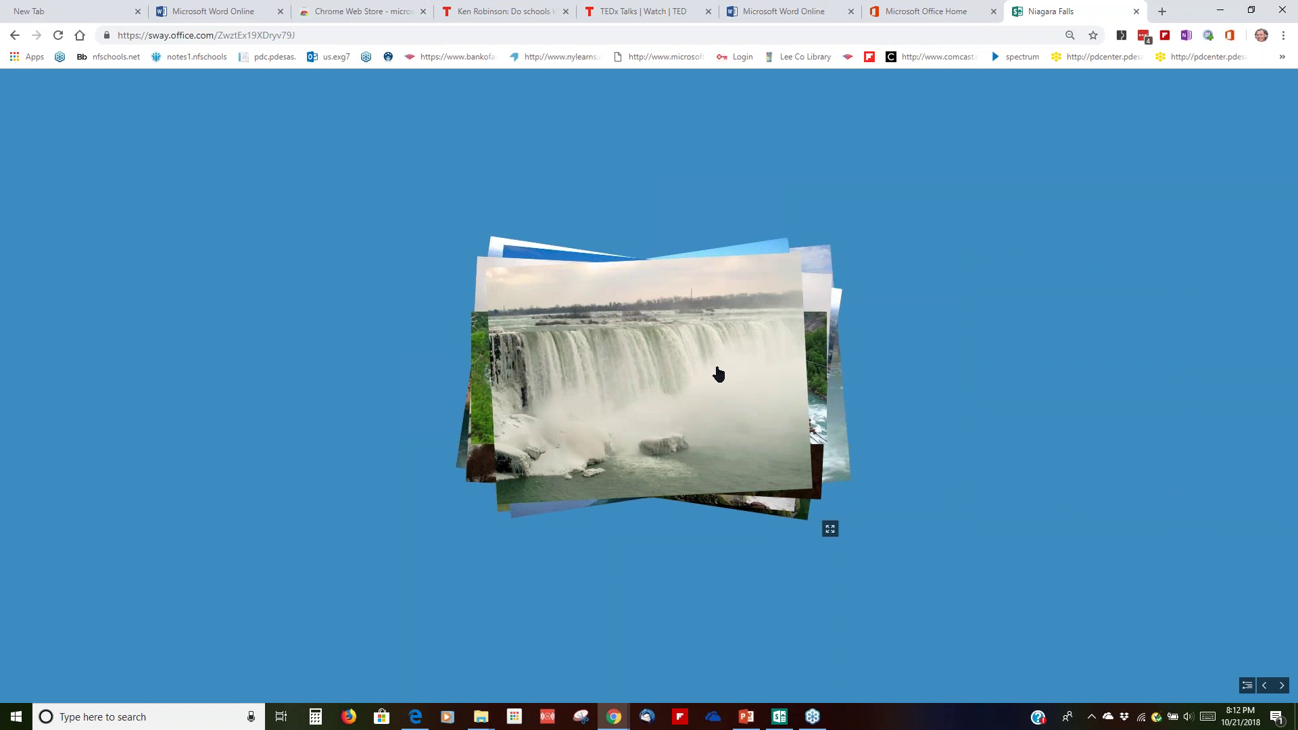
{"action": "left_click", "coordinate": [718, 374]}
{"action": "left_click", "coordinate": [718, 374]}
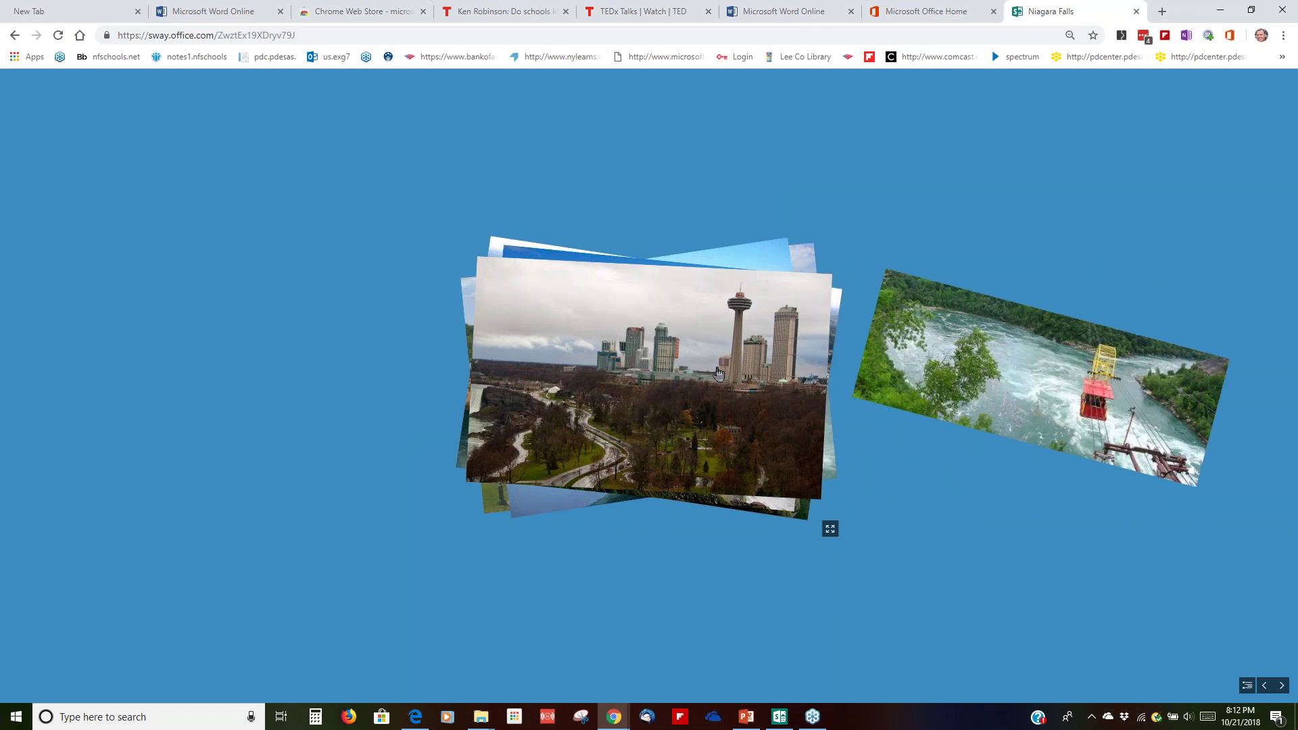
{"action": "left_click", "coordinate": [718, 374]}
{"action": "left_click", "coordinate": [718, 374]}
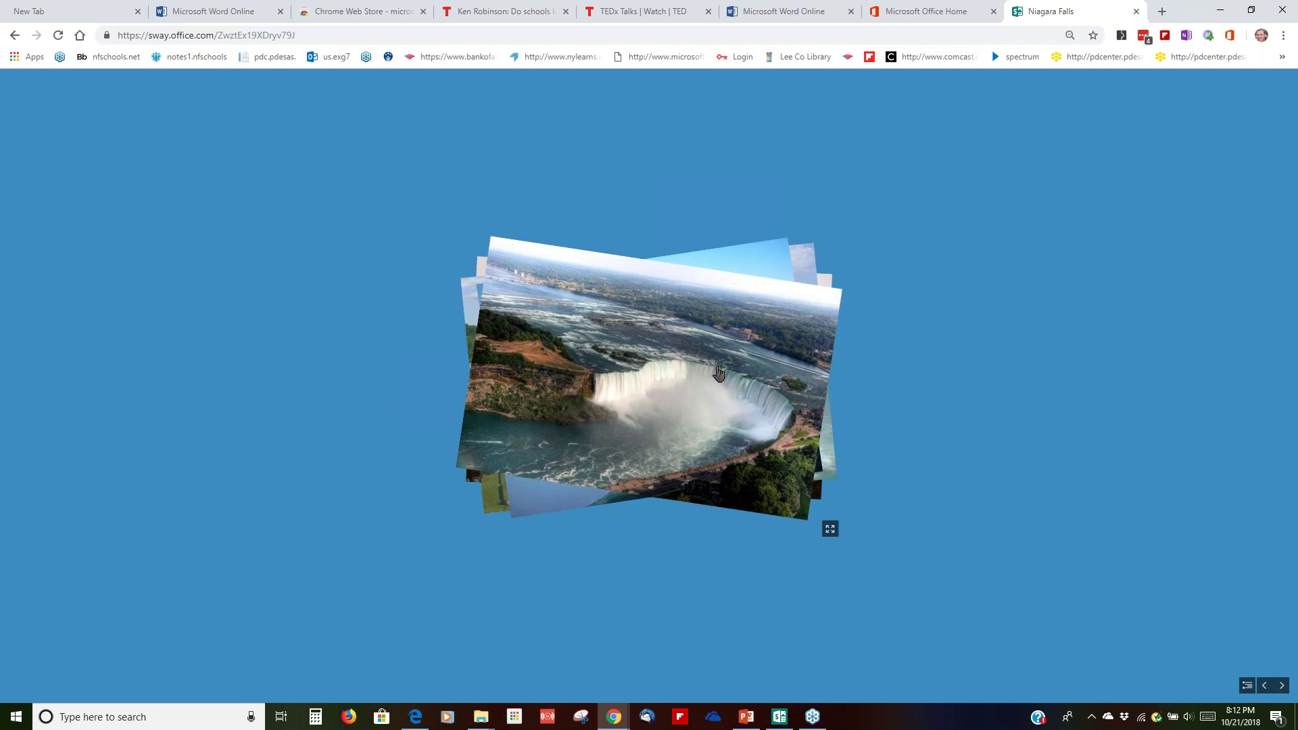
Browse the stacked photos at full size, return to the presentation and play the video in the following section
{"action": "left_click", "coordinate": [830, 530]}
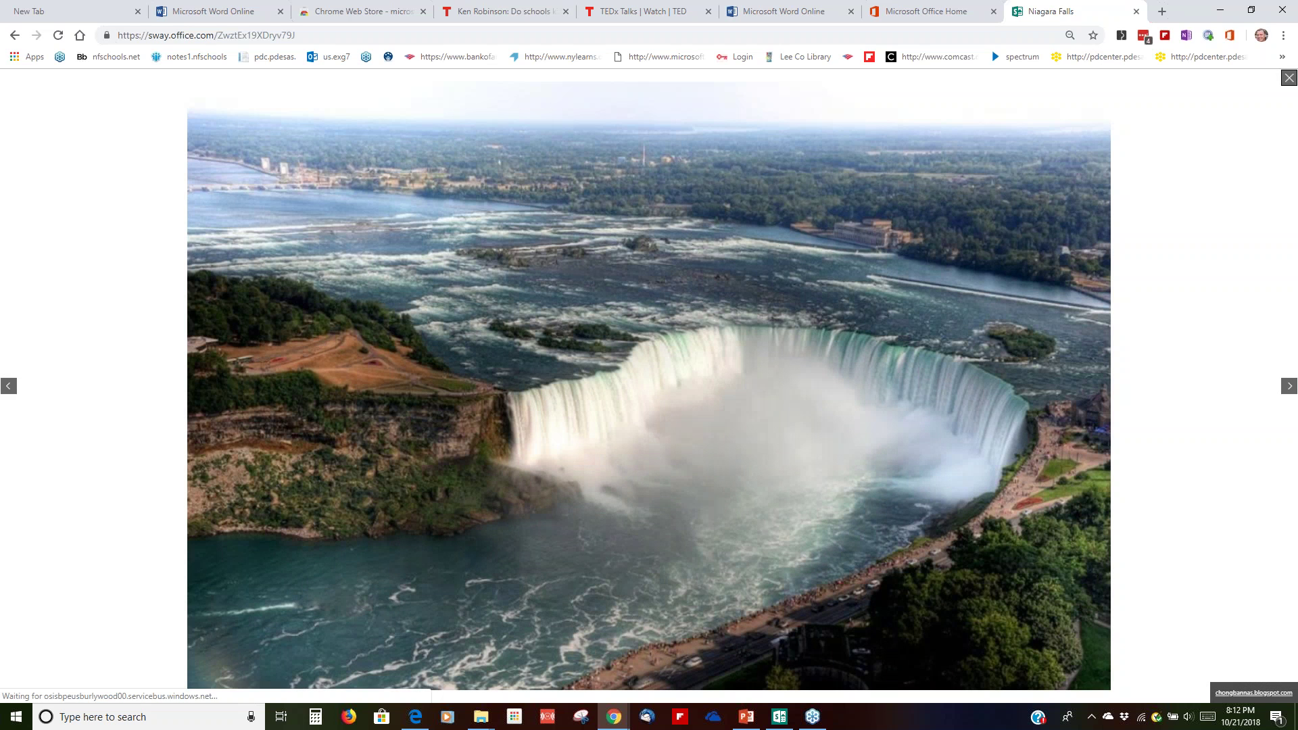
{"action": "left_click", "coordinate": [1288, 387]}
{"action": "left_click", "coordinate": [1288, 388]}
{"action": "left_click", "coordinate": [1288, 388]}
{"action": "left_click", "coordinate": [1289, 388]}
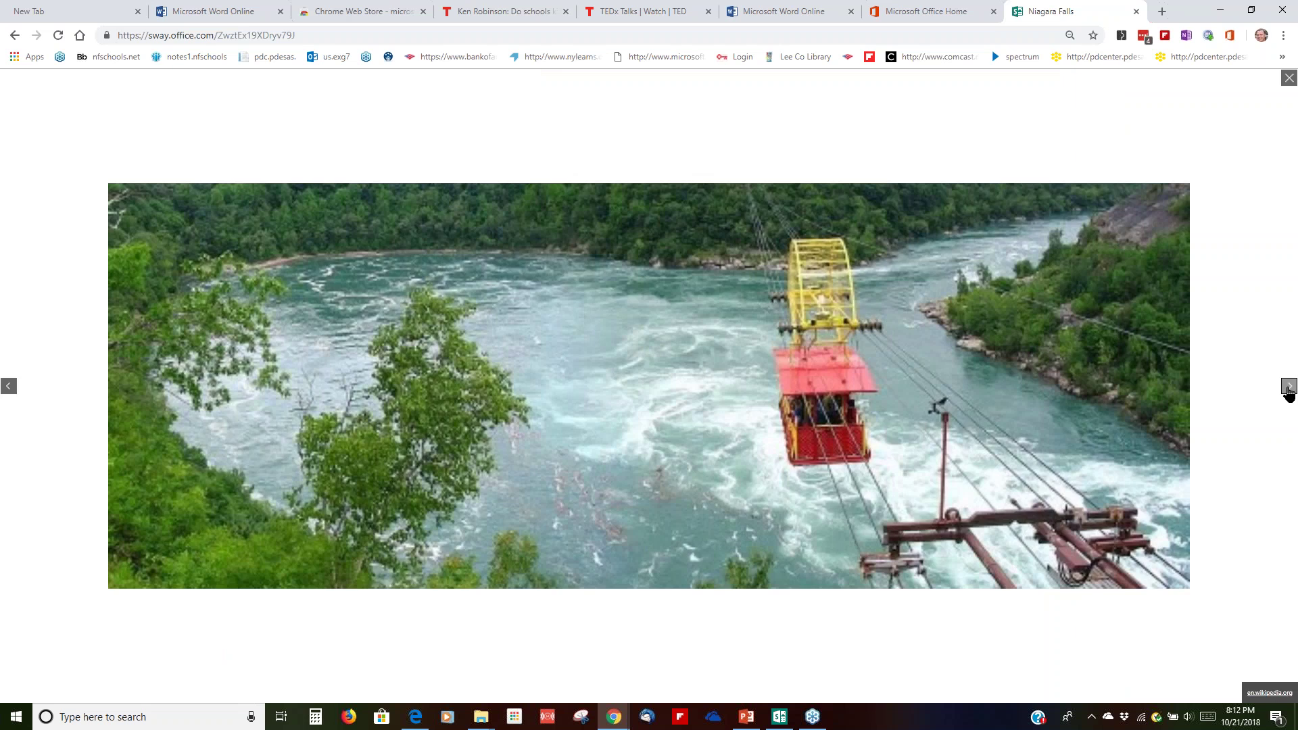
{"action": "left_click", "coordinate": [1289, 79]}
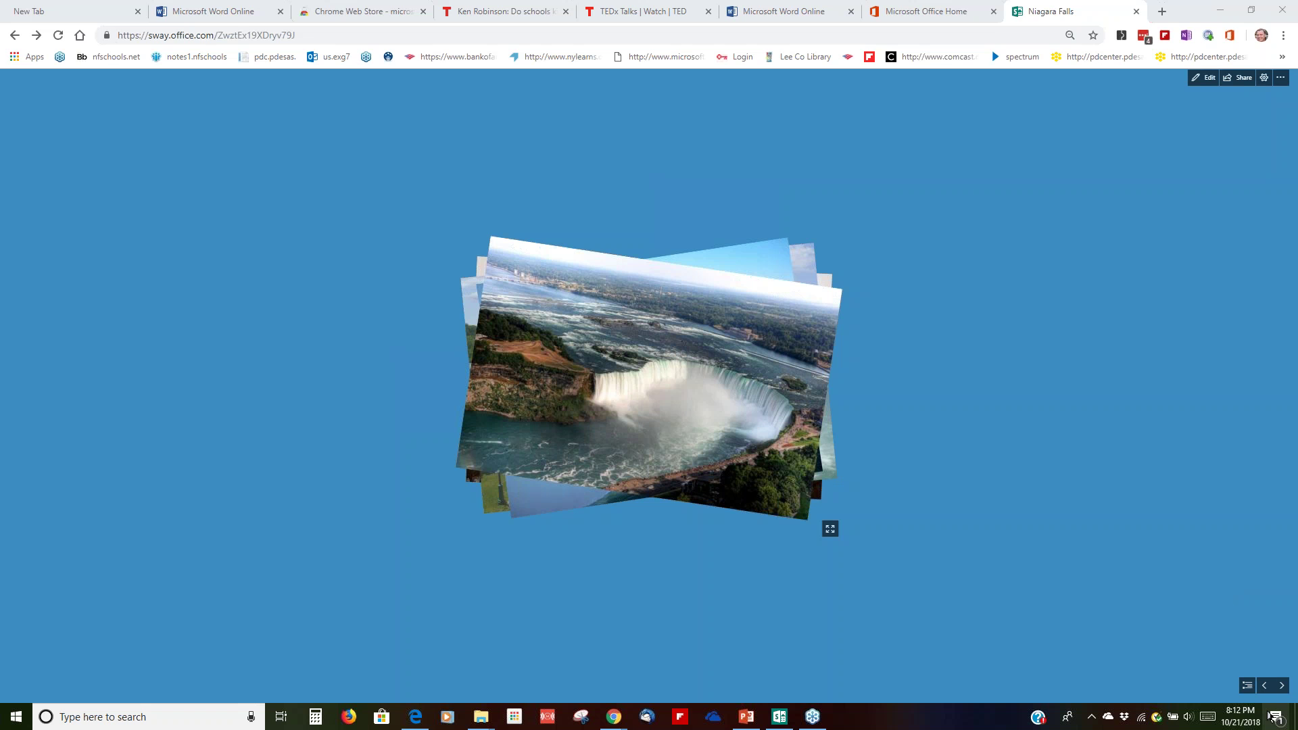
{"action": "left_click", "coordinate": [1279, 686]}
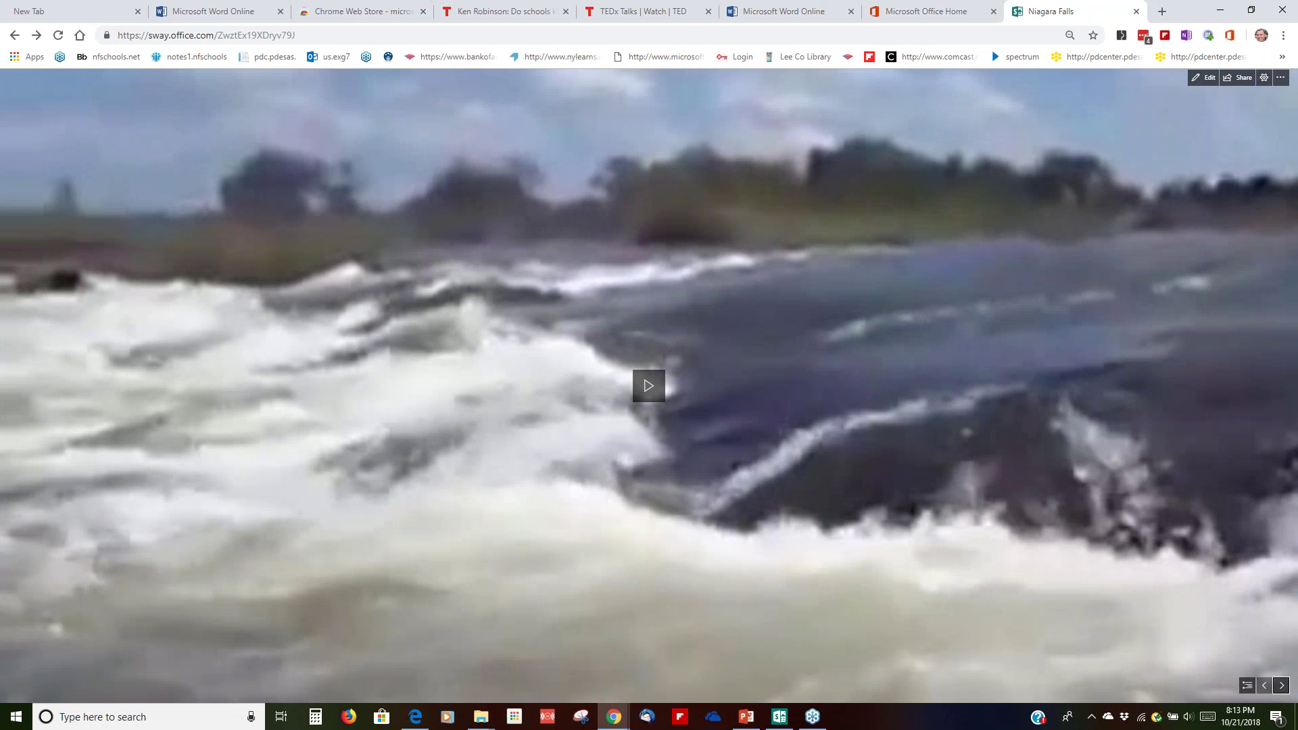
{"action": "left_click", "coordinate": [649, 391]}
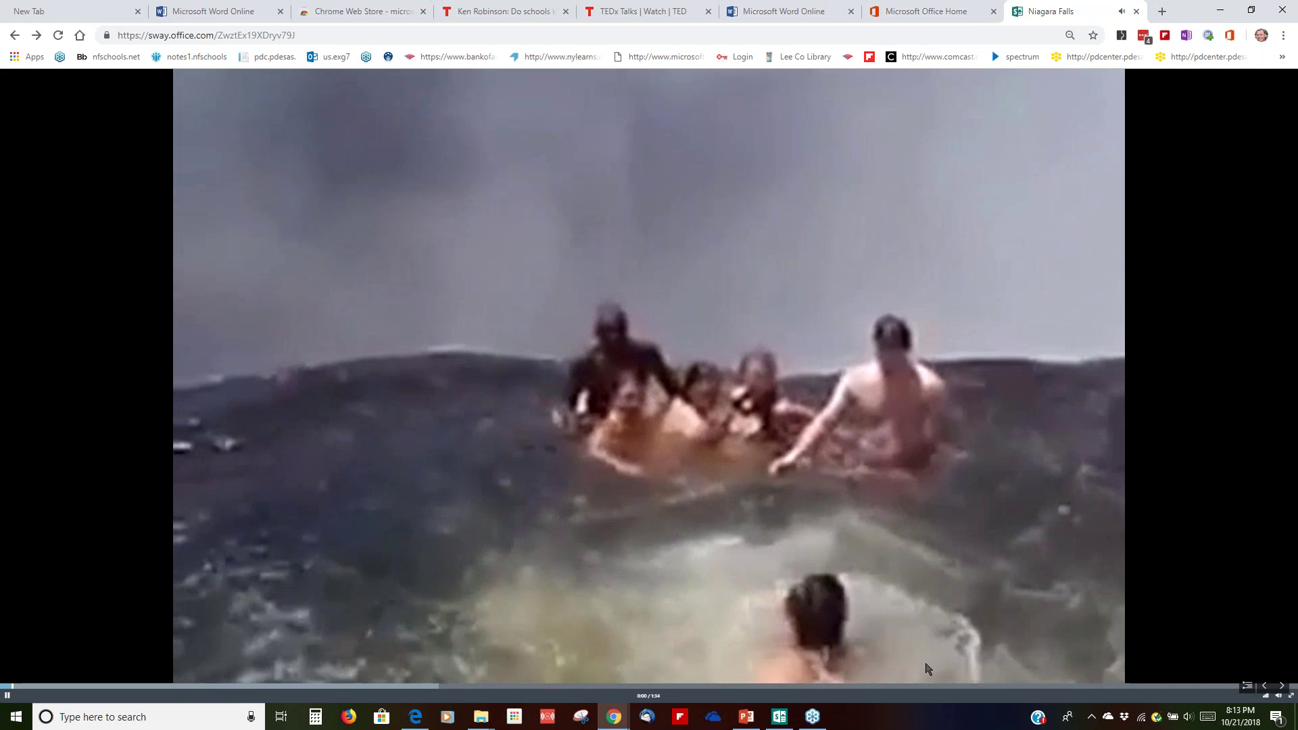
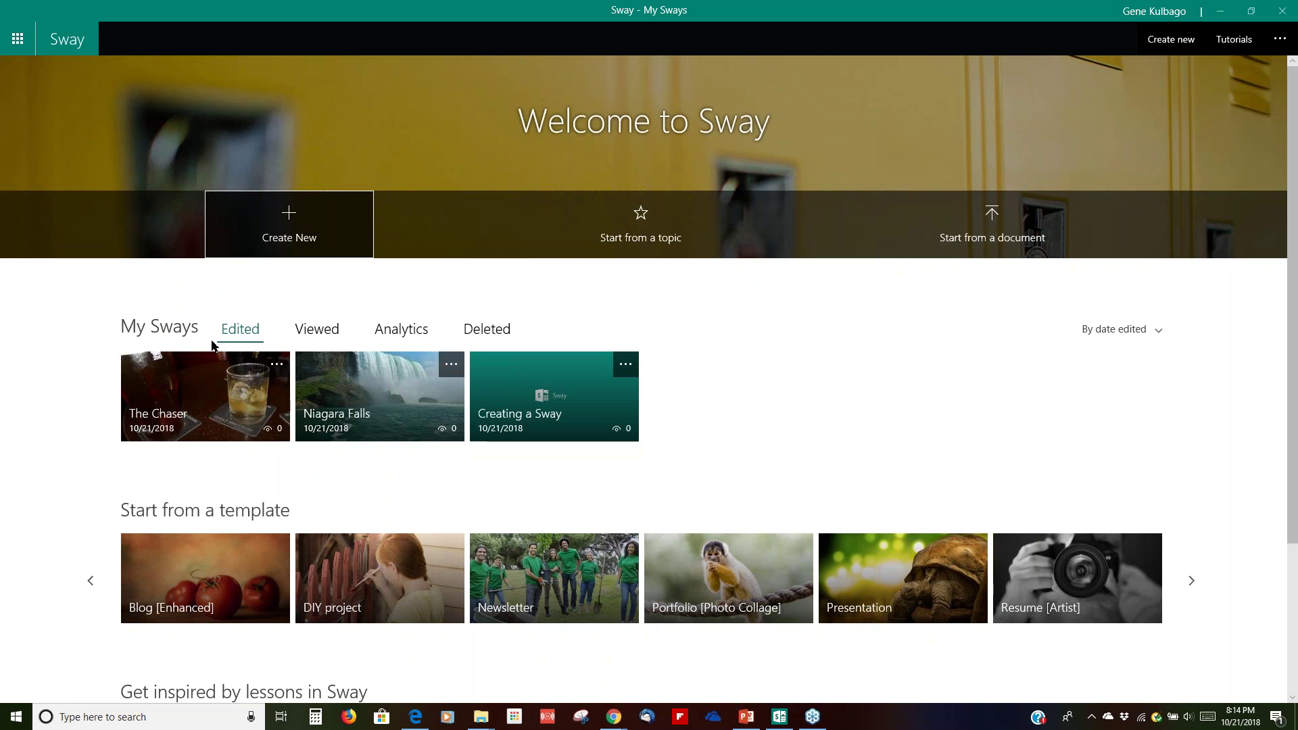
Create a blank Sway in the Sway desktop app, title it "Niagara Falls" and emphasize the title text
{"action": "left_click", "coordinate": [290, 220]}
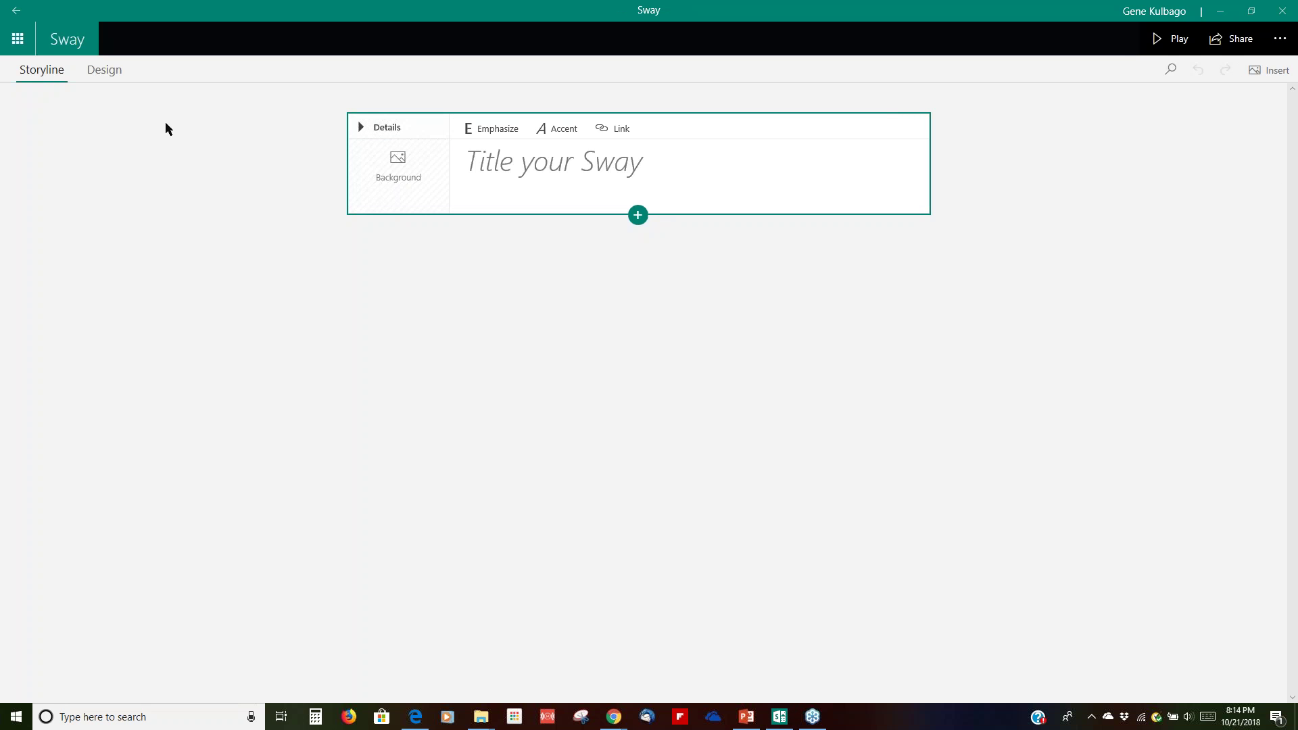
{"action": "left_click", "coordinate": [519, 169]}
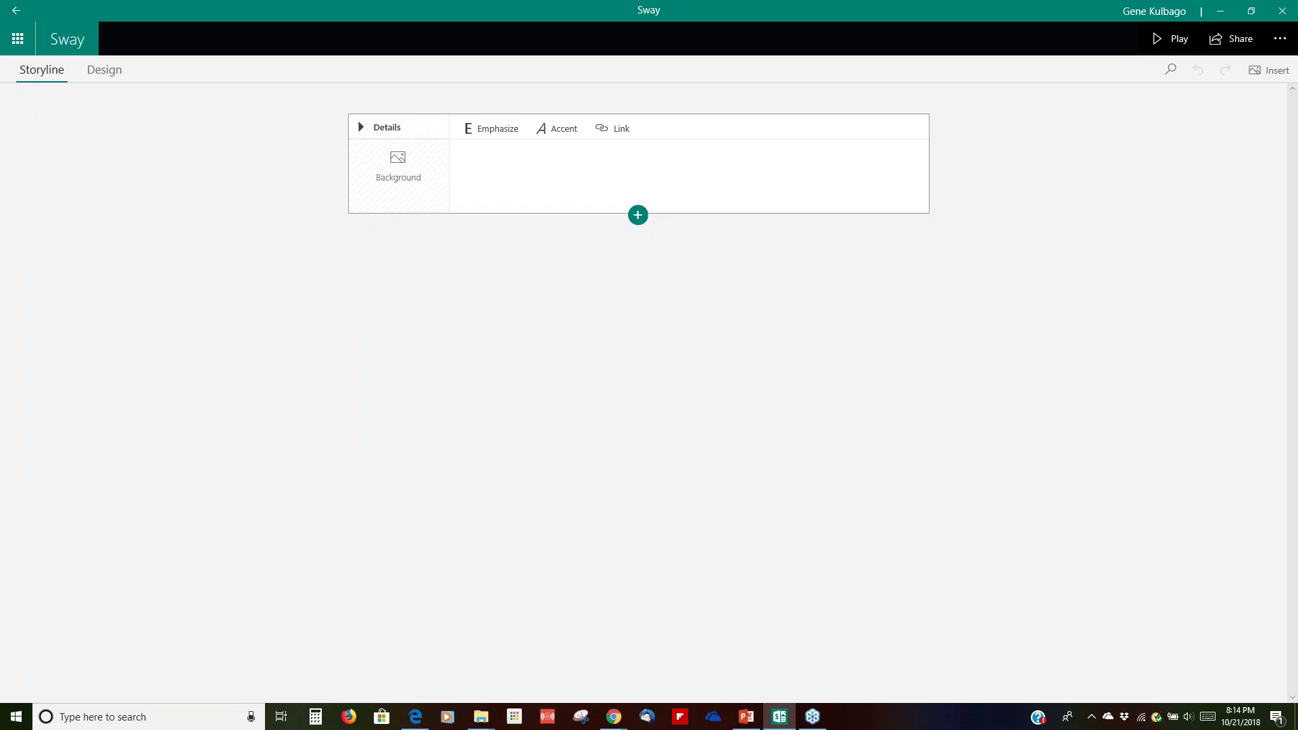
{"action": "type", "text": "Niagara Falls"}
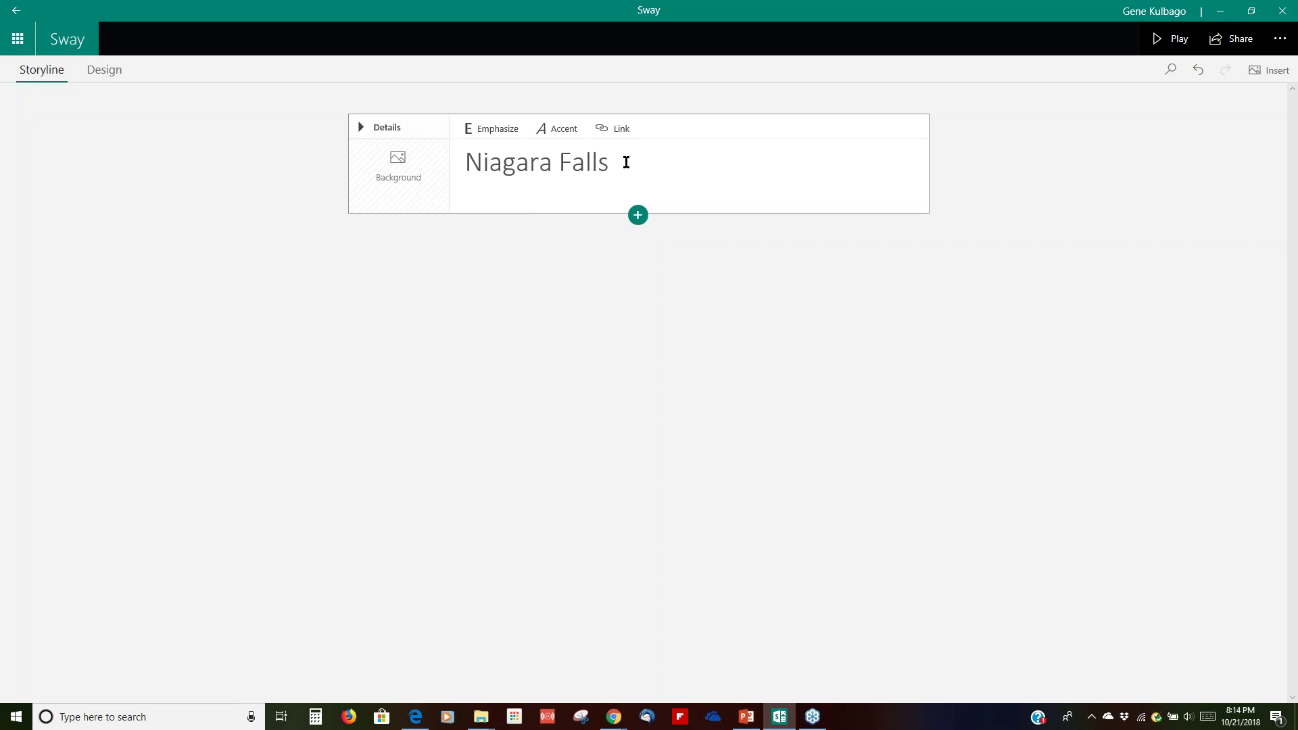
{"action": "left_click_drag", "start_coordinate": [626, 165], "coordinate": [460, 141]}
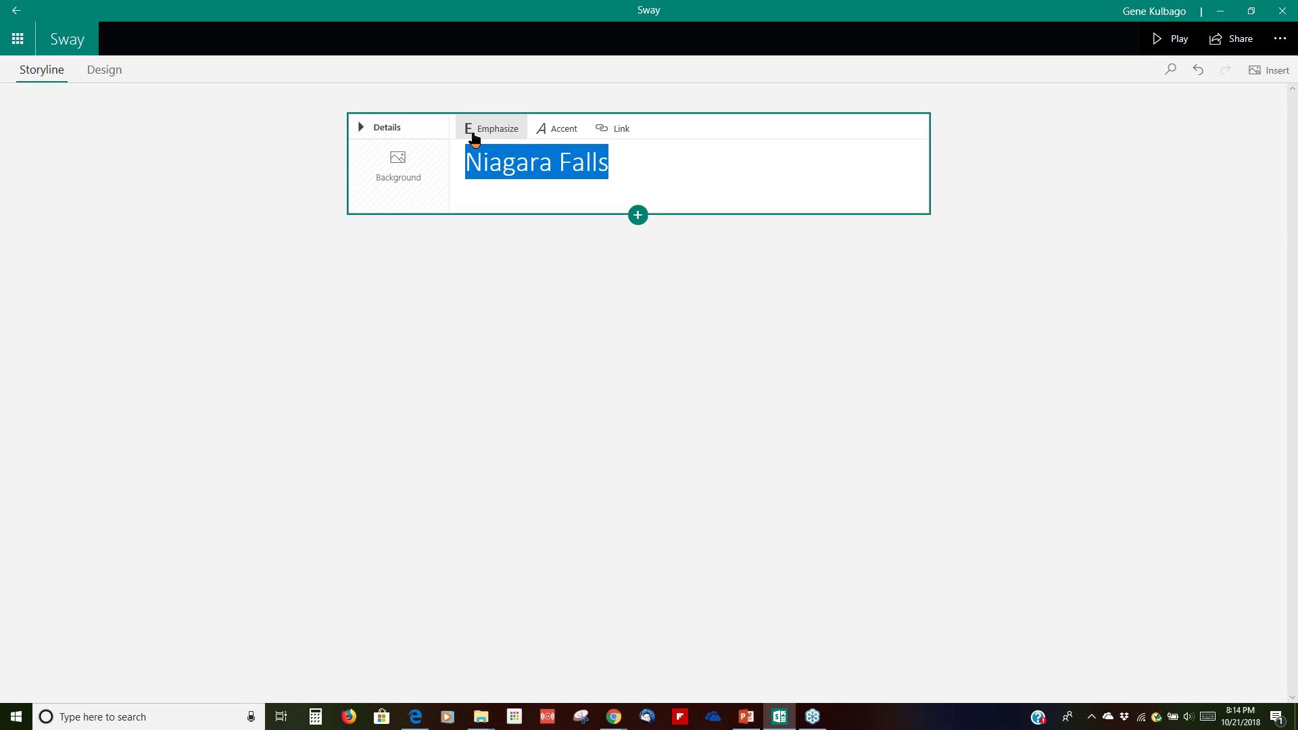
{"action": "left_click", "coordinate": [481, 131]}
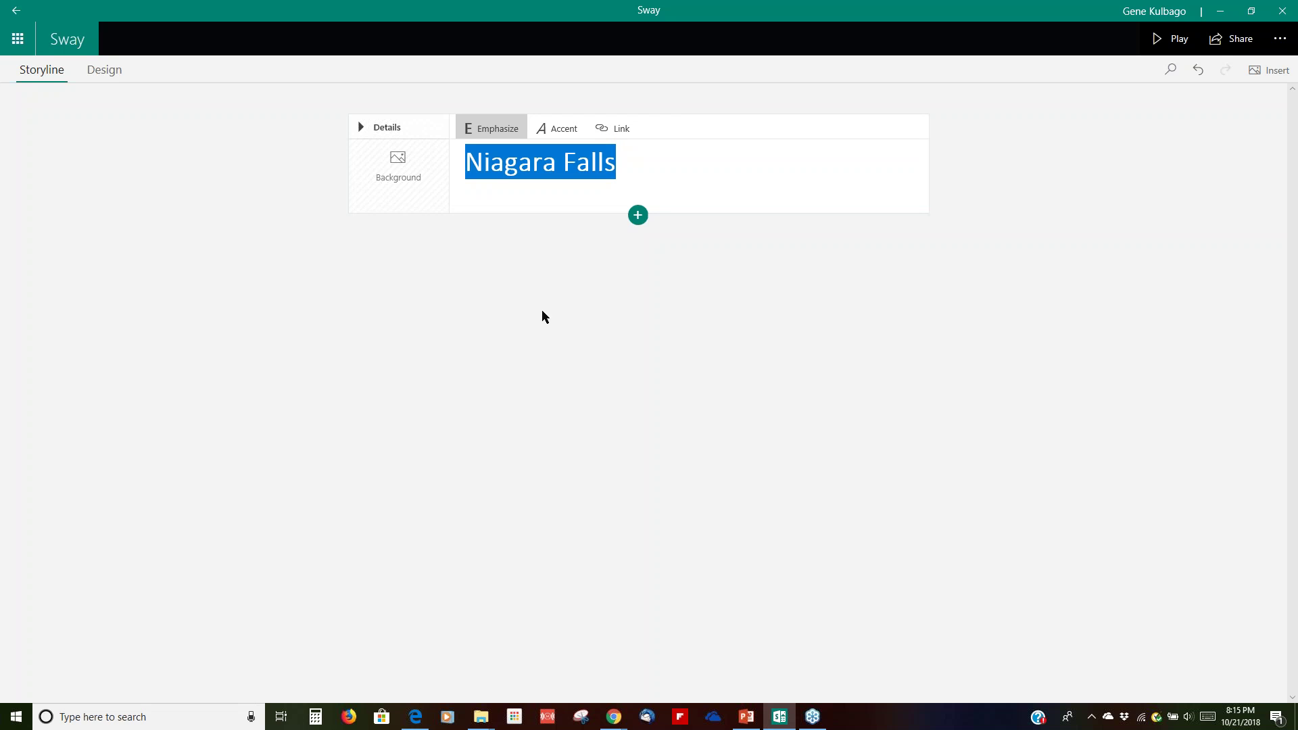
Add the 800 x 450 and 2048 x 1536 suggested Niagara Falls images as the title background and a new image card
{"action": "left_click", "coordinate": [407, 181]}
{"action": "left_click", "coordinate": [406, 181]}
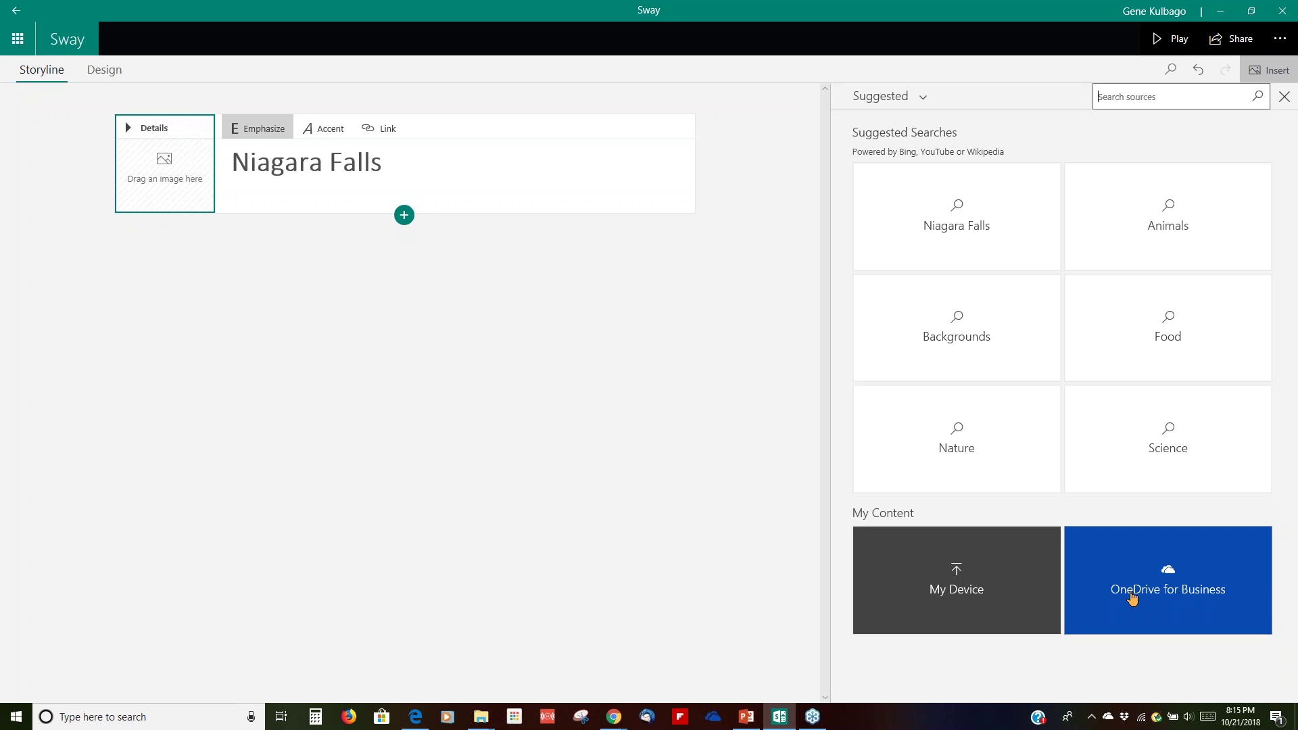
{"action": "left_click", "coordinate": [989, 233]}
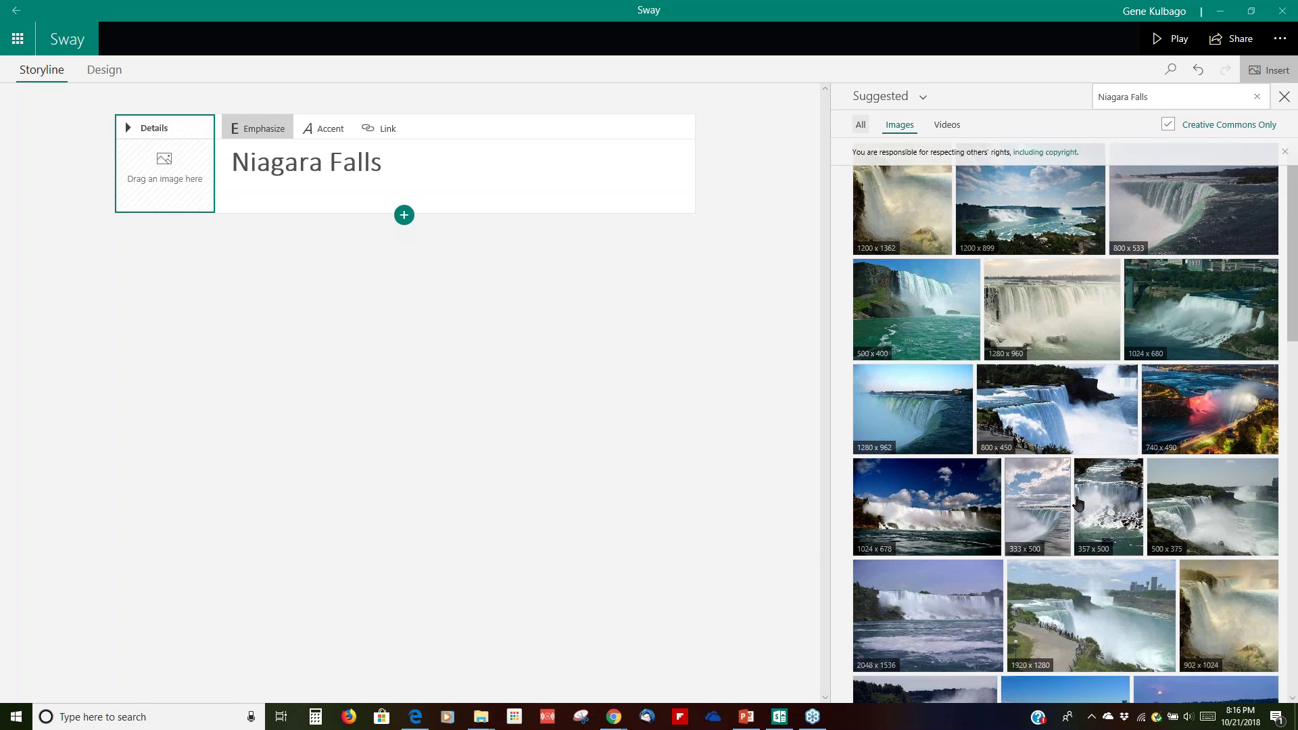
{"action": "left_click", "coordinate": [1071, 425]}
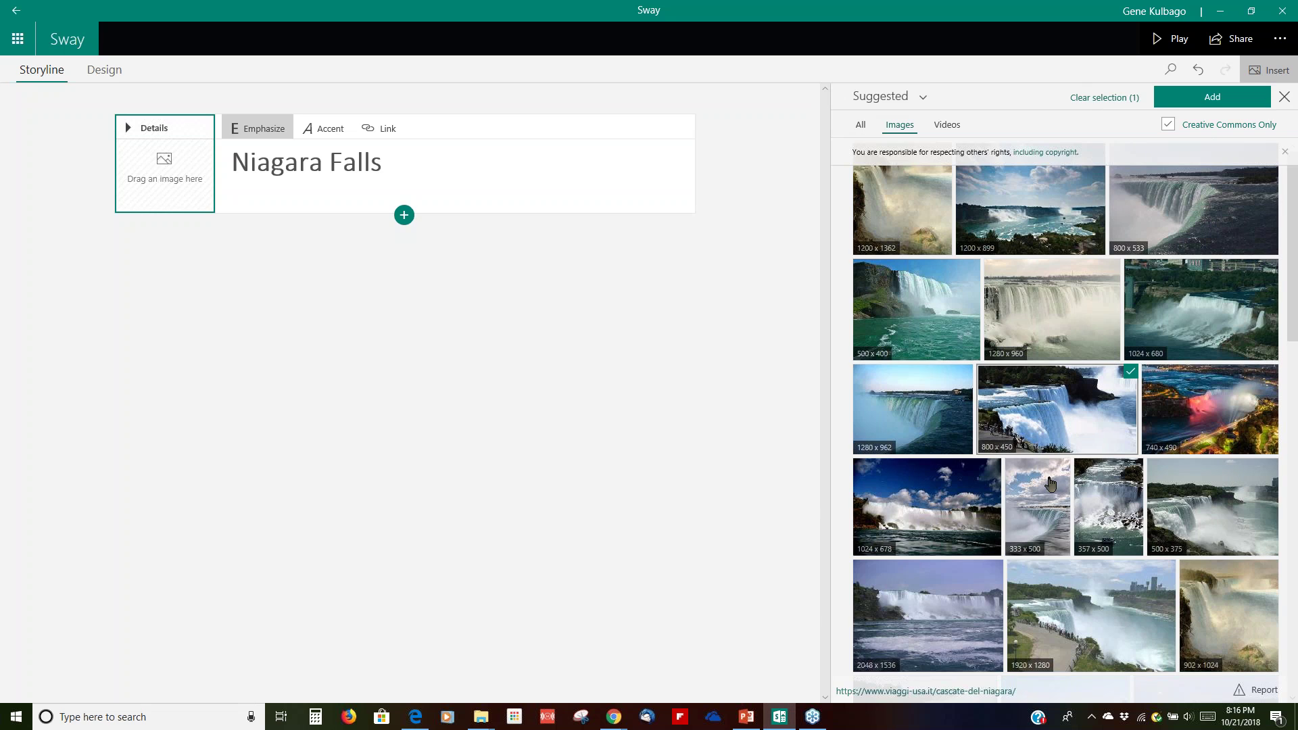
{"action": "left_click", "coordinate": [969, 585]}
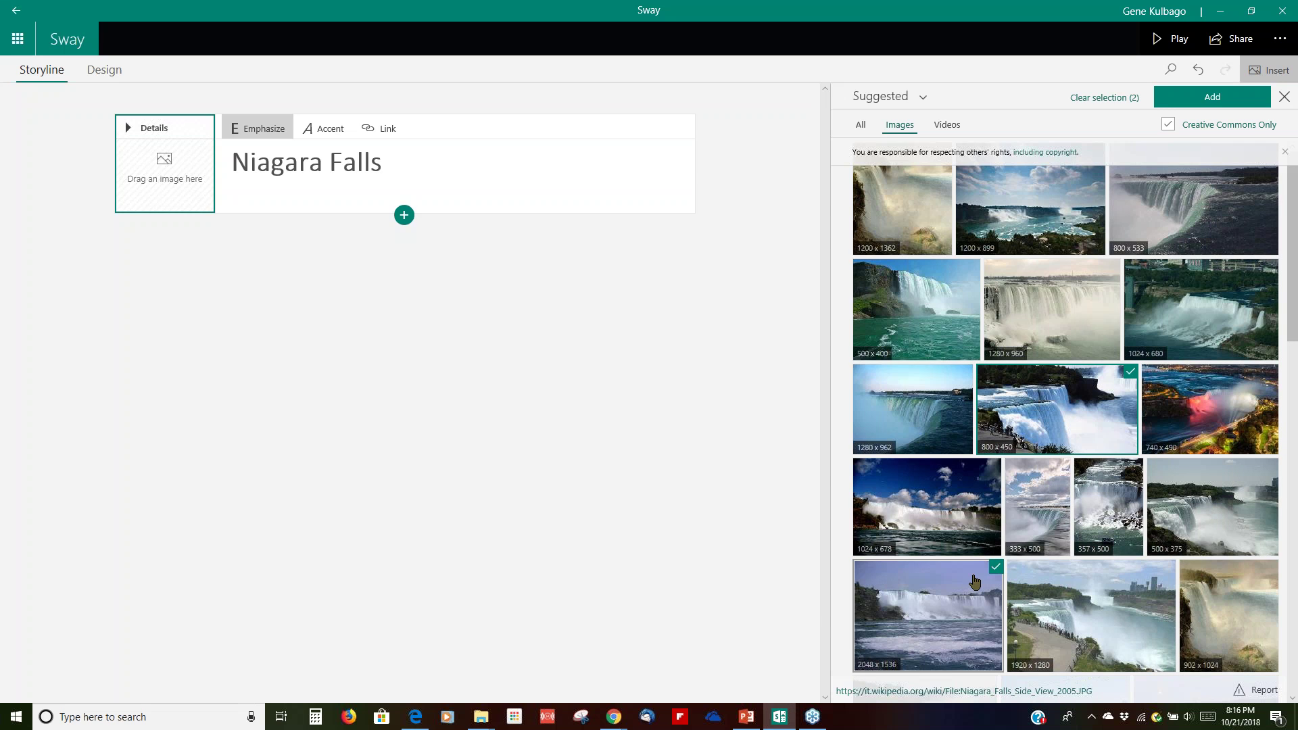
{"action": "left_click", "coordinate": [1217, 98]}
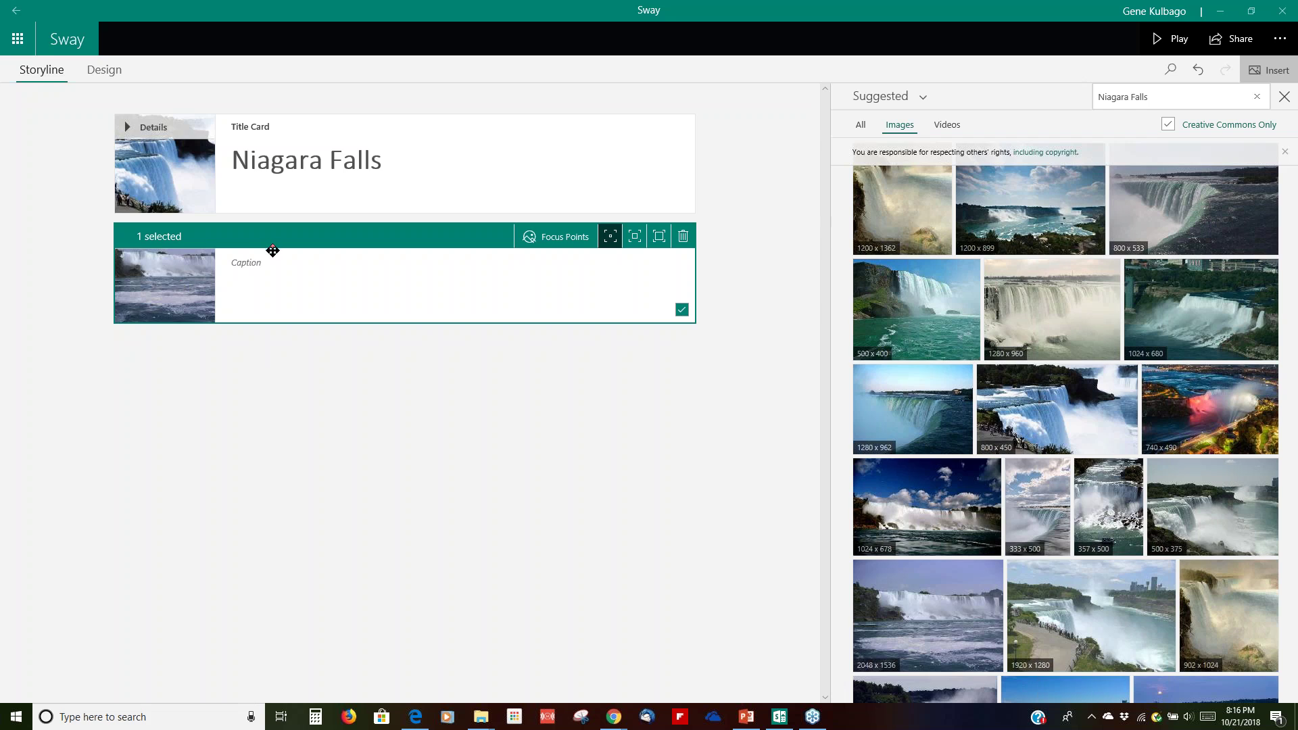
Try to caption the image card below the title with the name of the falls
{"action": "left_click", "coordinate": [257, 265]}
{"action": "left_click", "coordinate": [262, 265]}
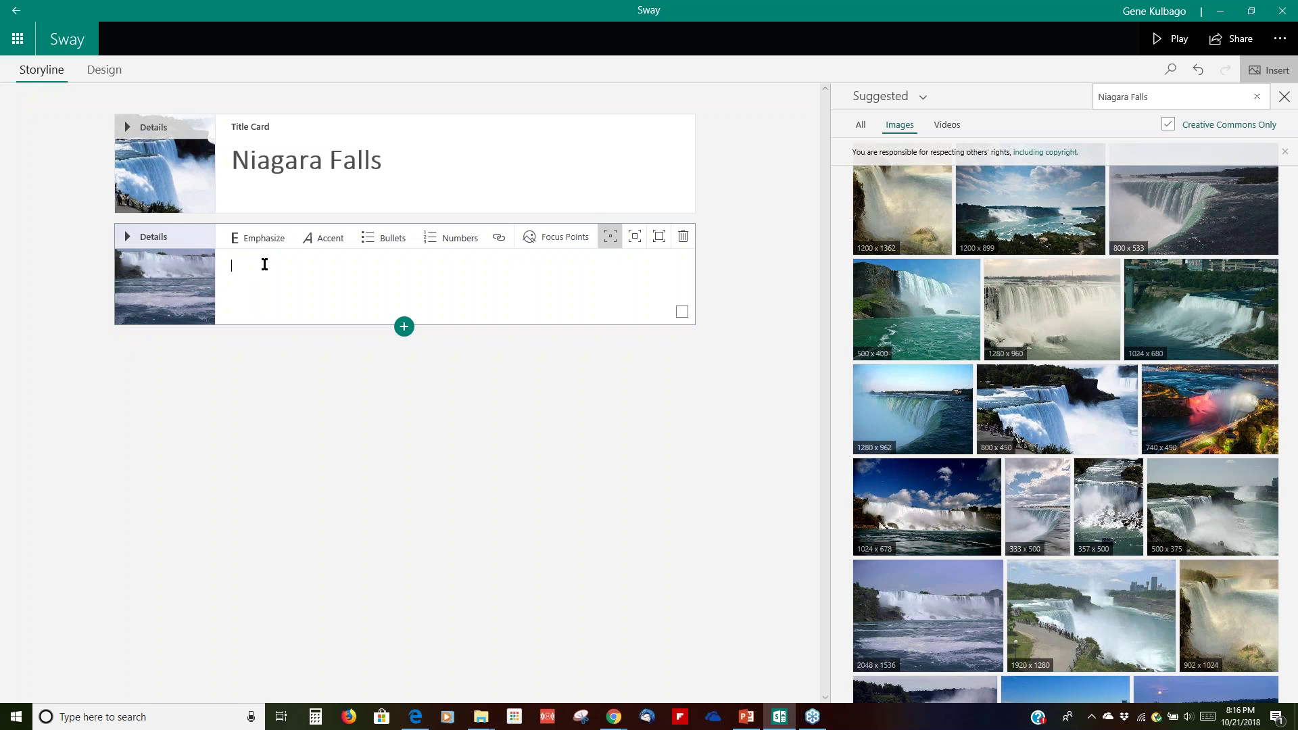
{"action": "type", "text": "iagara"}
{"action": "key", "text": "ctrl+f"}
{"action": "type", "text": "alls"}
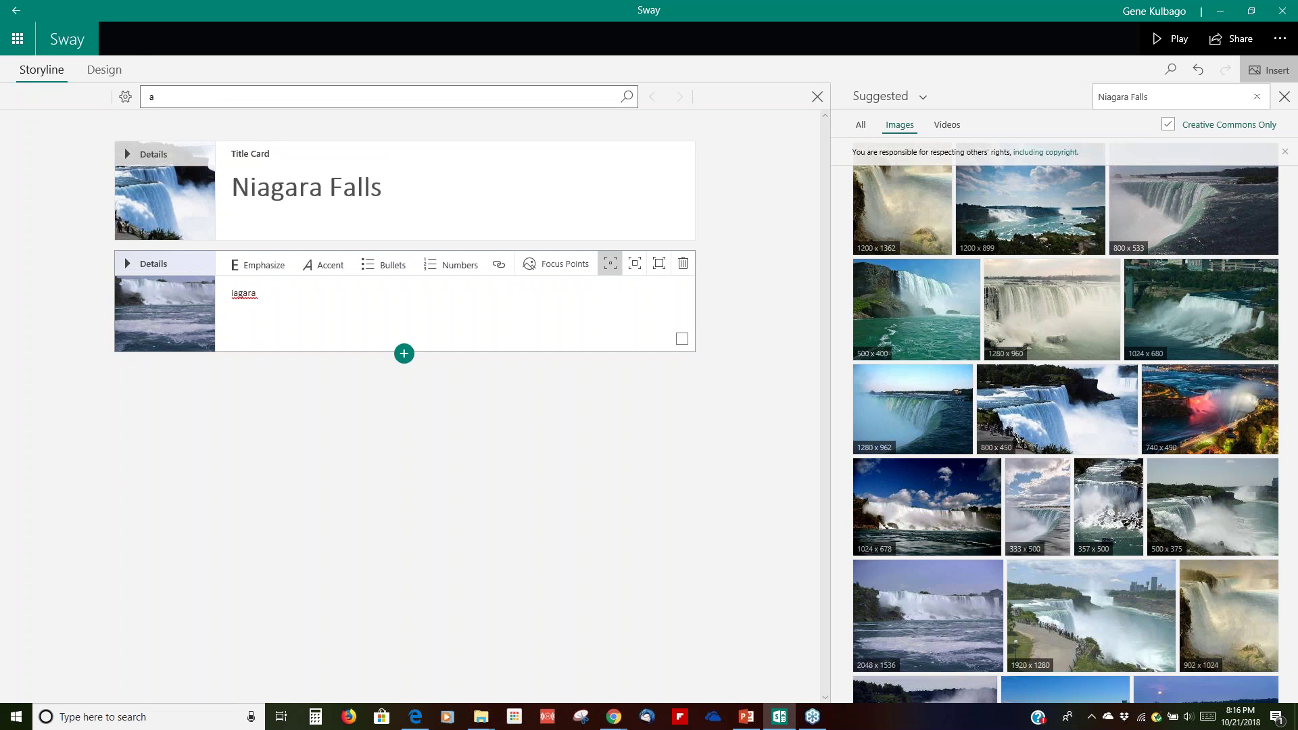
{"action": "key", "text": "BackSpace"}
{"action": "key", "text": "BackSpace"}
{"action": "key", "text": "BackSpace"}
{"action": "key", "text": "BackSpace"}
{"action": "double_click", "coordinate": [269, 296]}
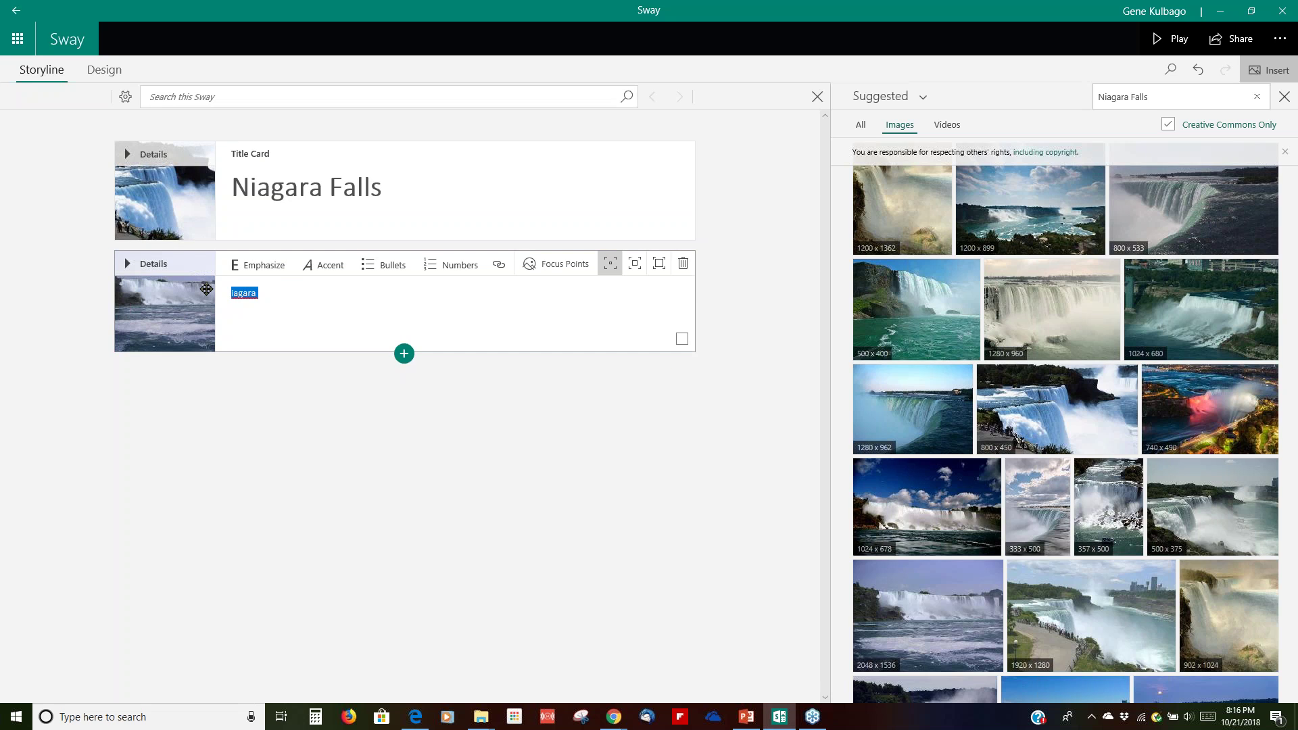
{"action": "type", "text": "iagara"}
{"action": "key", "text": "ctrl+f"}
{"action": "type", "text": "alls"}
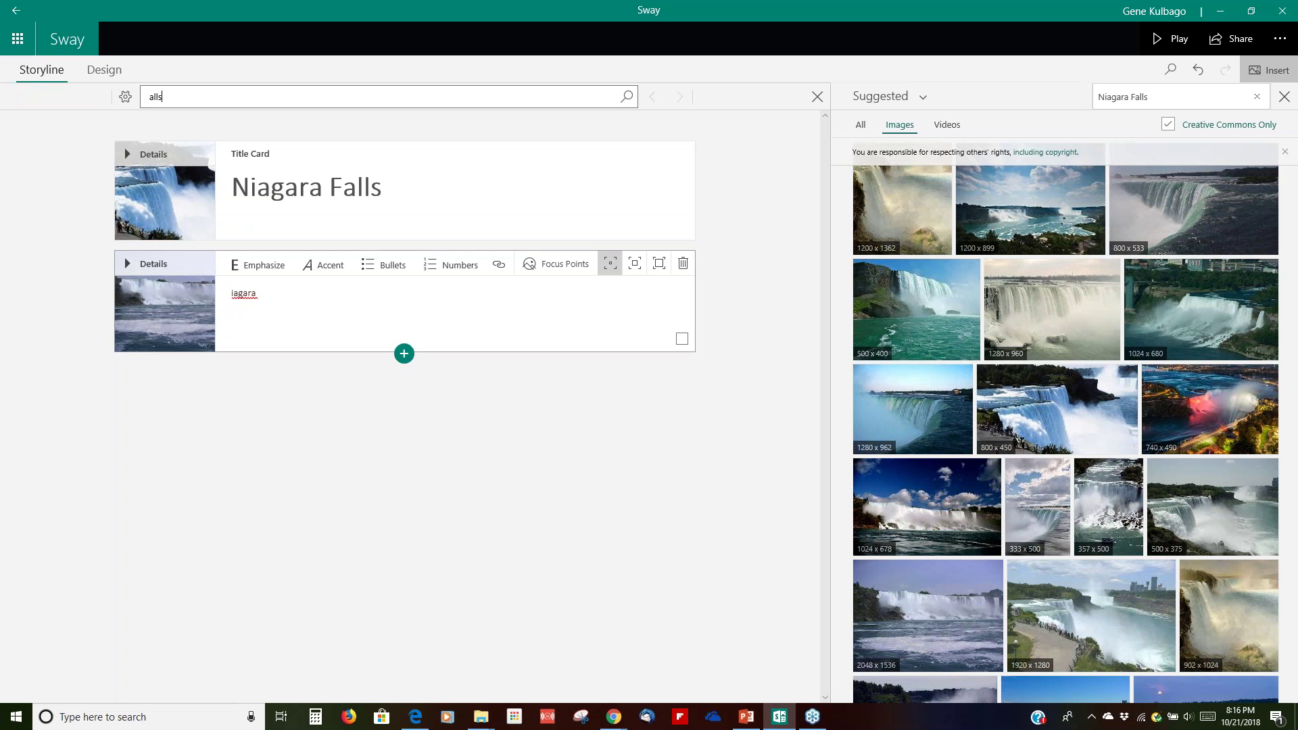
Replace the image card's caption text with "Niagara Falls"
{"action": "left_click_drag", "start_coordinate": [261, 292], "coordinate": [230, 278]}
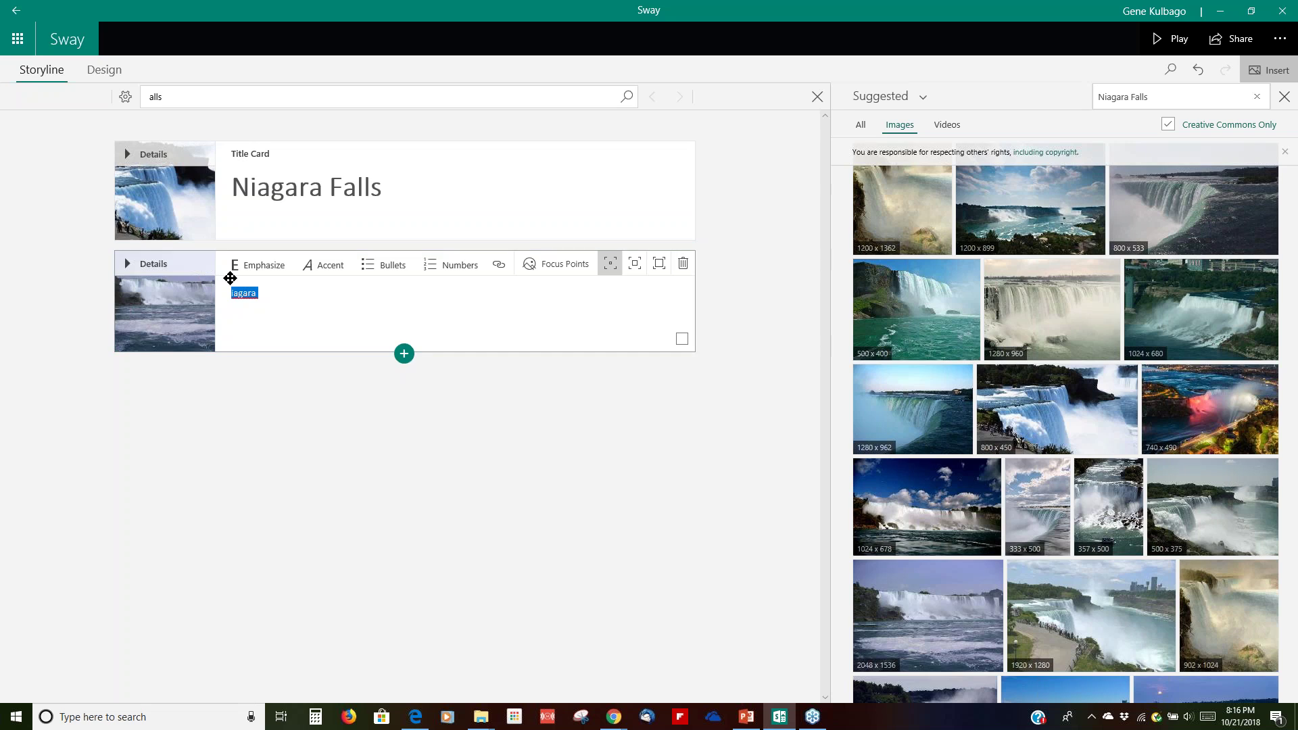
{"action": "type", "text": "Niagara Falls"}
{"action": "left_click", "coordinate": [451, 444]}
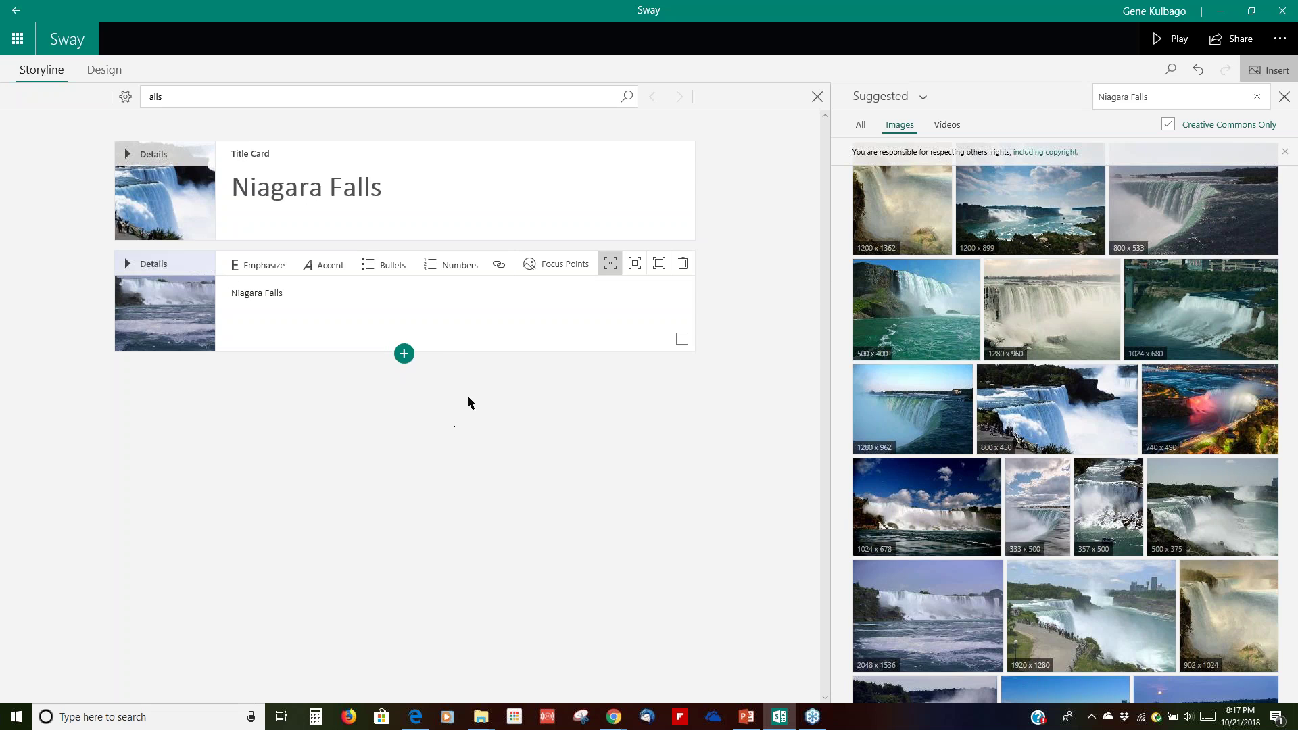
Close the image suggestions, play the new Sway to preview it and return to editing
{"action": "left_click", "coordinate": [1285, 98]}
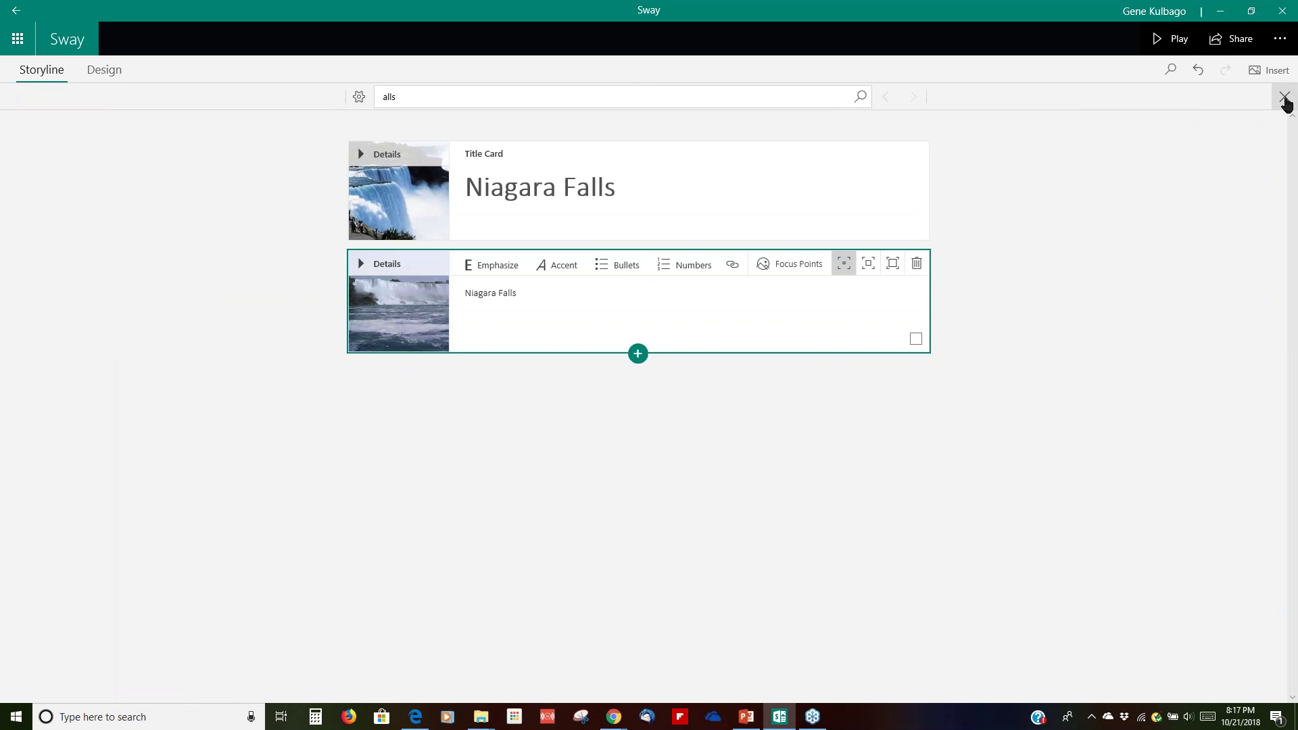
{"action": "left_click", "coordinate": [1177, 39]}
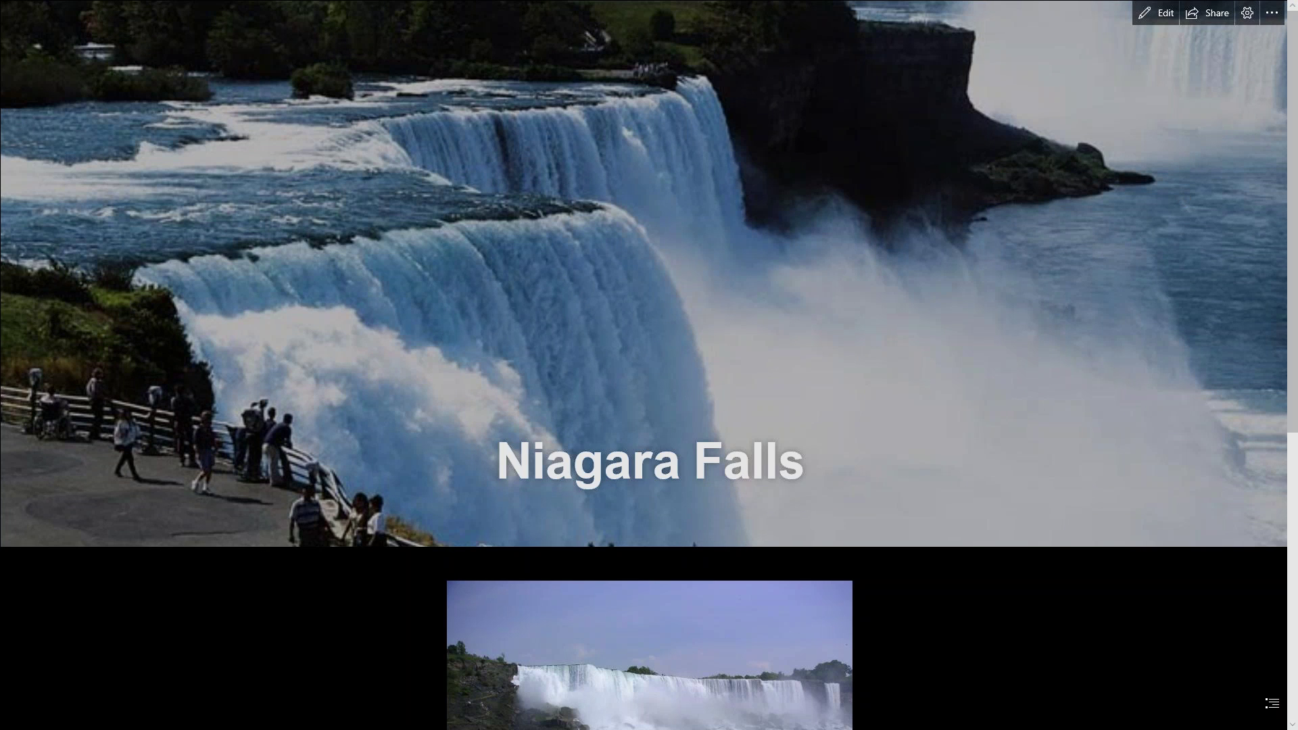
{"action": "left_click", "coordinate": [1165, 18]}
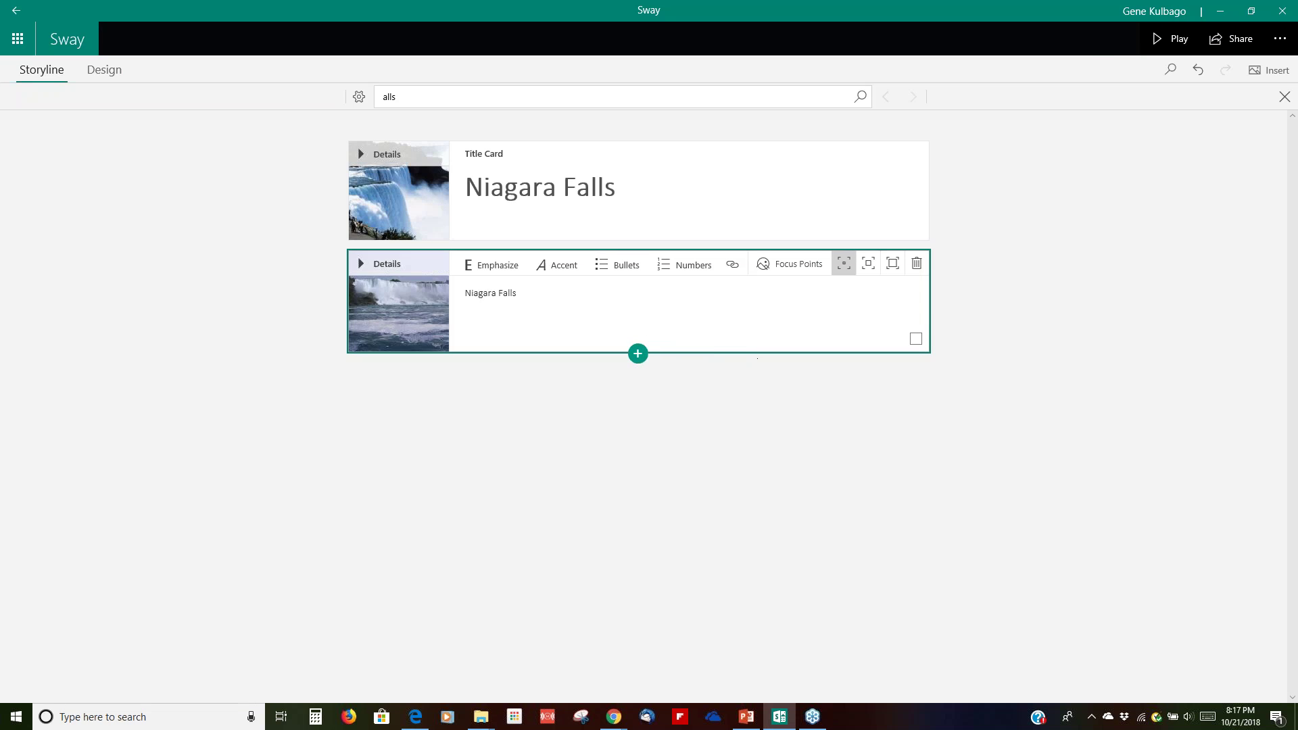
Add a text card below the Niagara Falls image card and turn it into a section heading reading "History"
{"action": "left_click", "coordinate": [638, 354]}
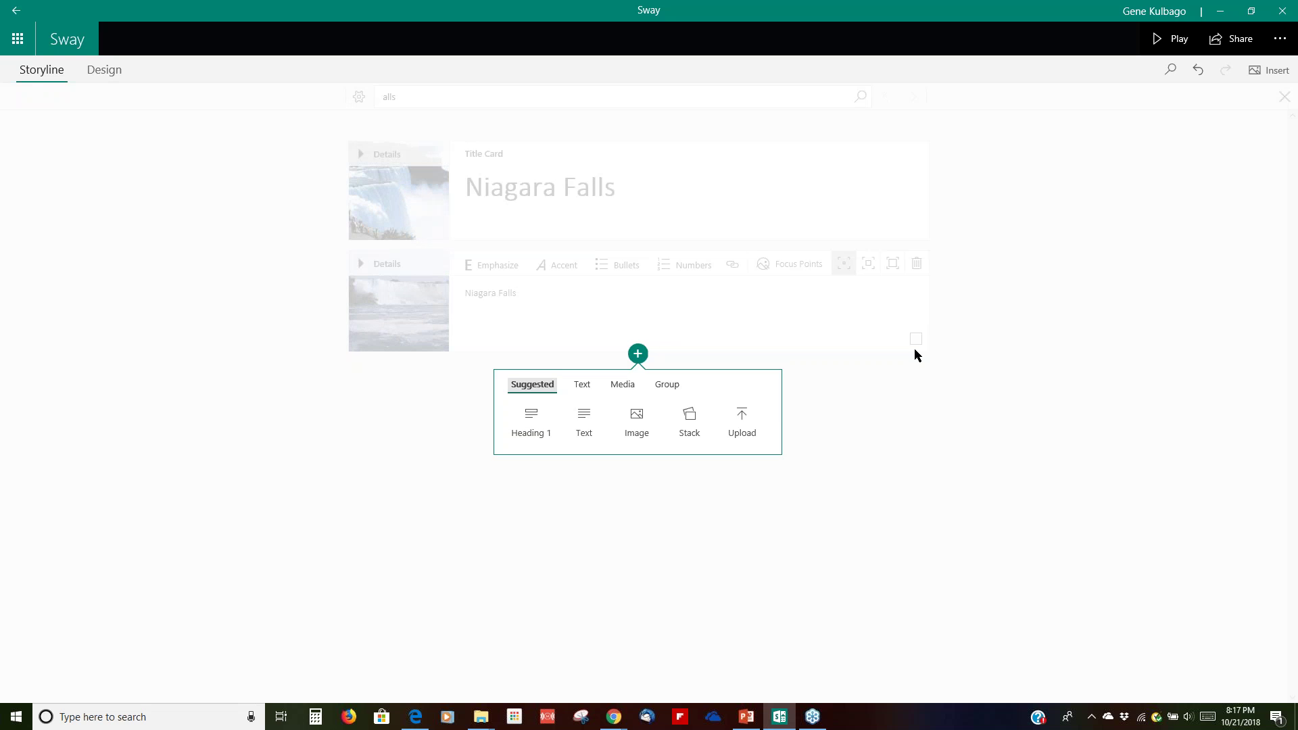
{"action": "left_click", "coordinate": [973, 356]}
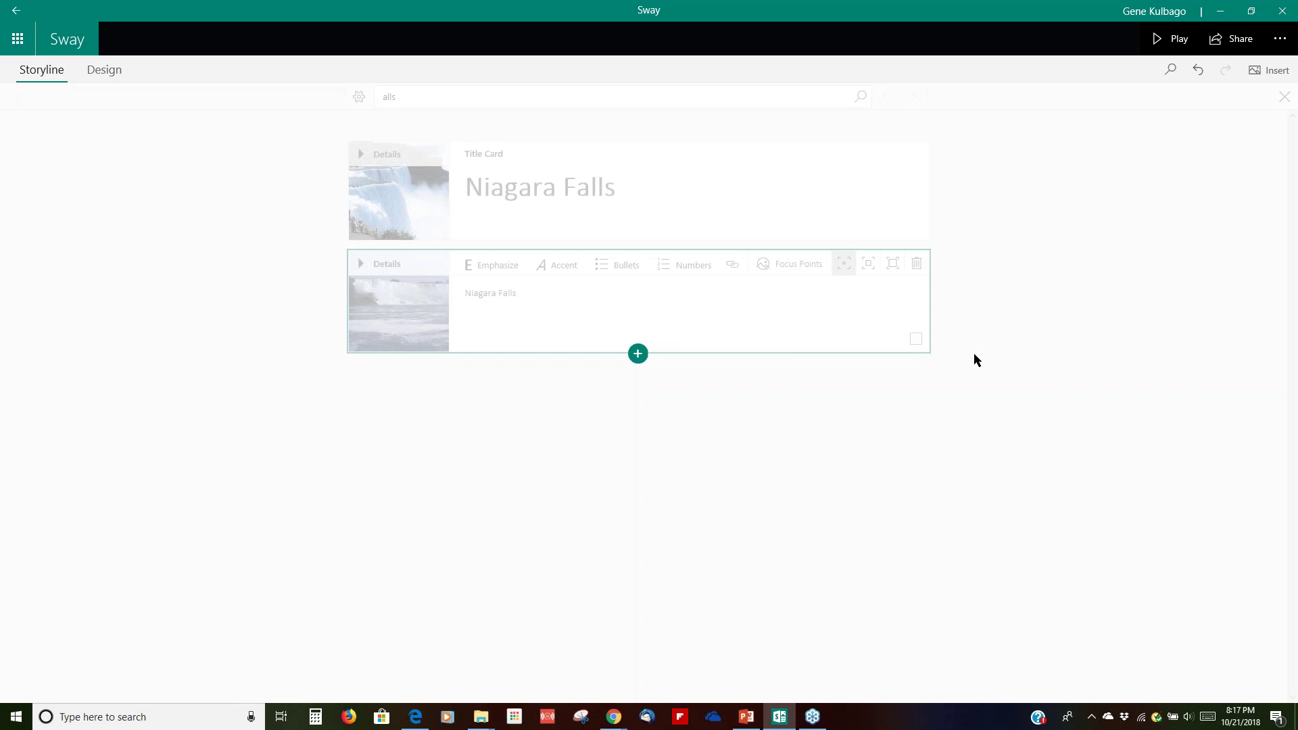
{"action": "left_click", "coordinate": [637, 354]}
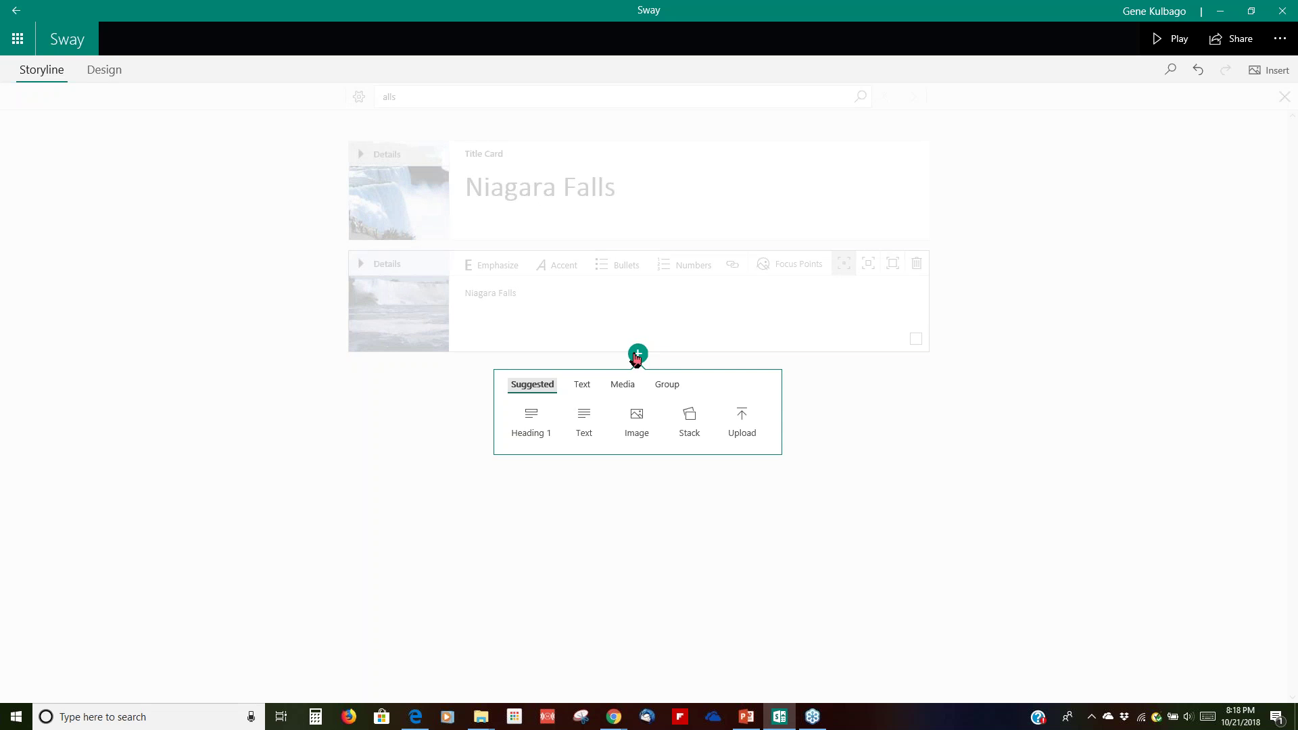
{"action": "left_click", "coordinate": [584, 418]}
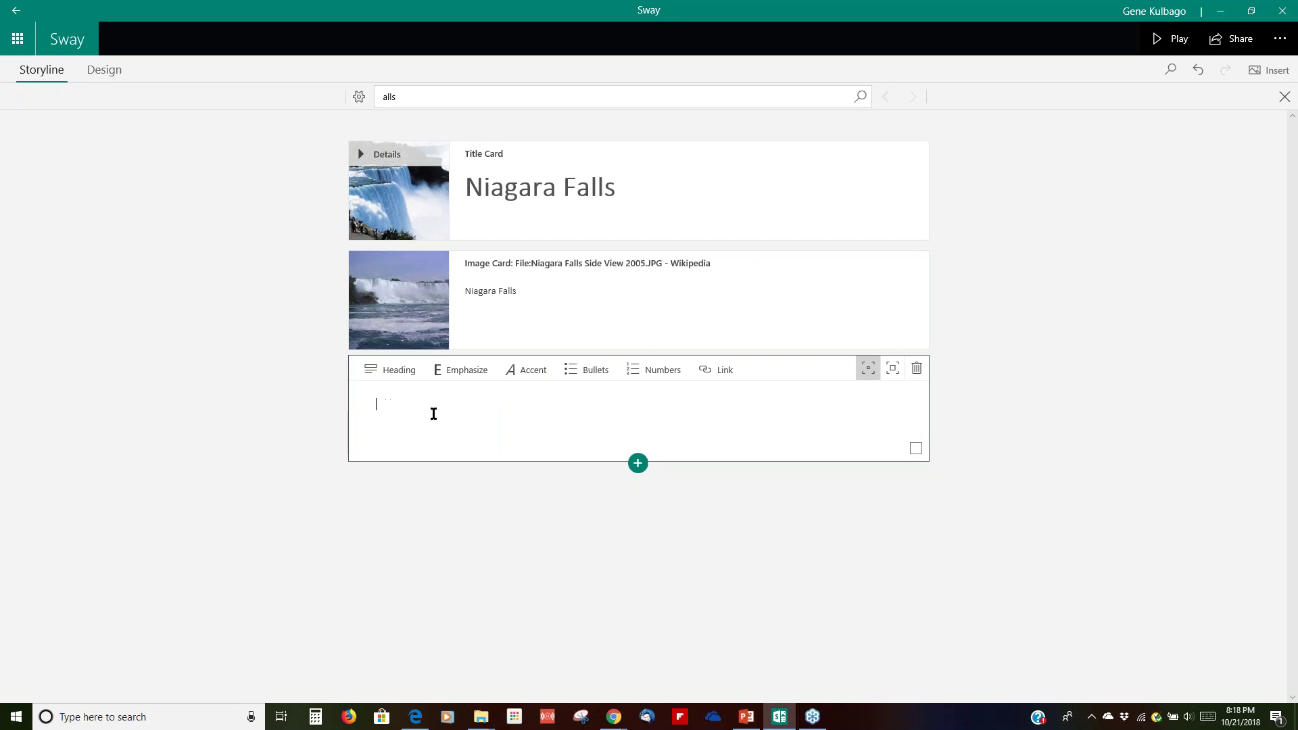
{"action": "left_click", "coordinate": [399, 374]}
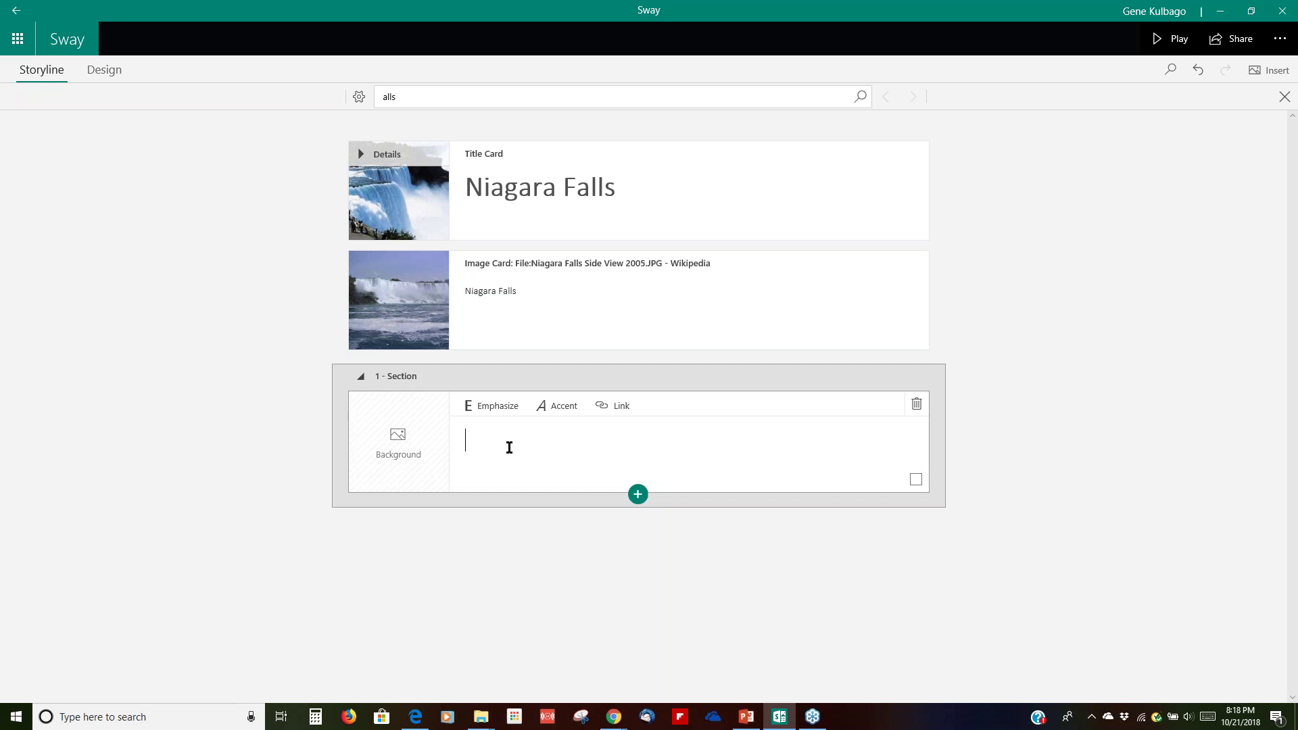
{"action": "type", "text": "History"}
Set the 800 x 450 suggested Niagara Falls image as the background of the History heading card
{"action": "left_click", "coordinate": [392, 443]}
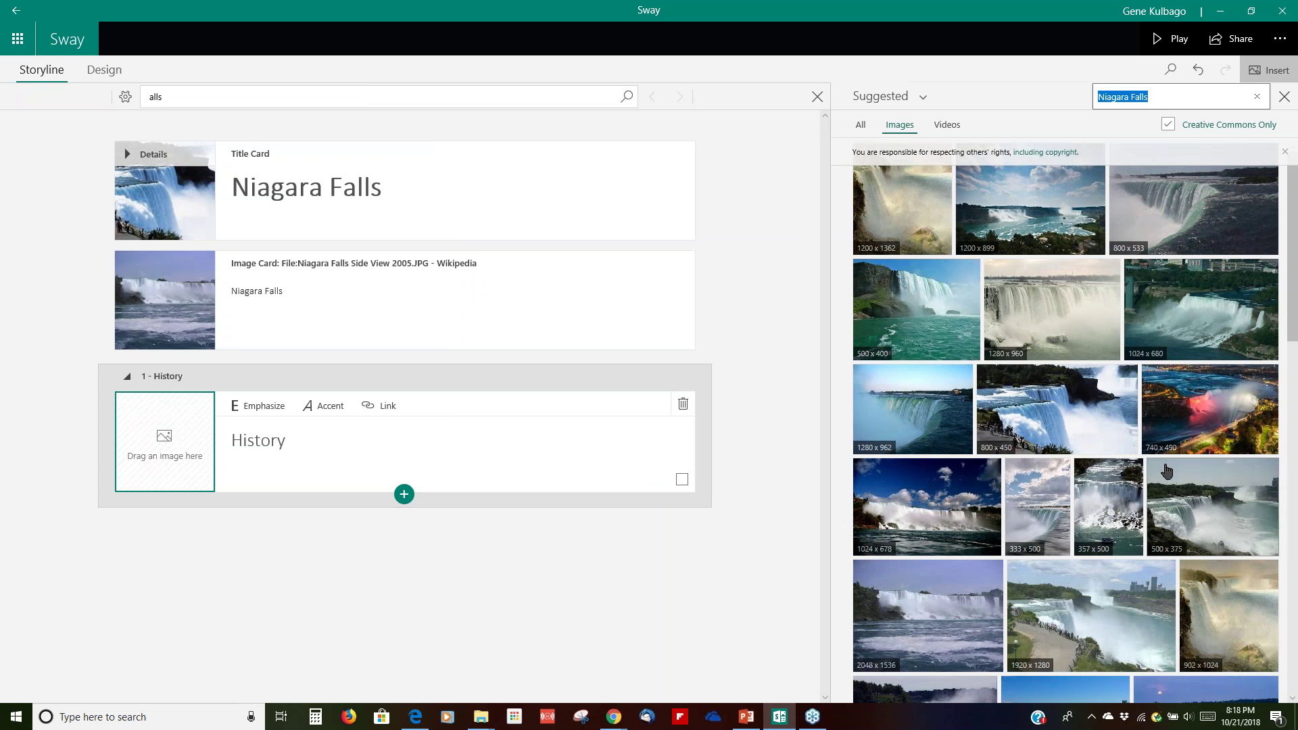
{"action": "left_click", "coordinate": [1043, 416]}
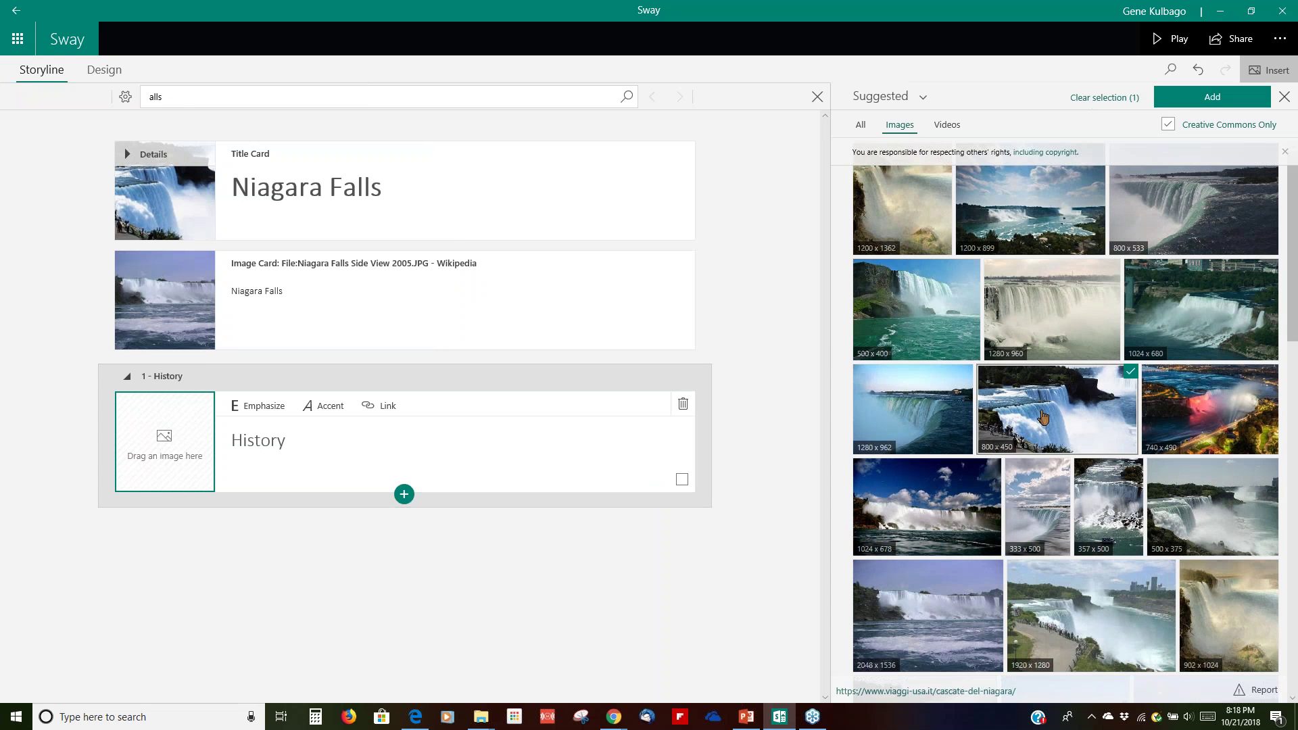
{"action": "left_click", "coordinate": [1210, 96]}
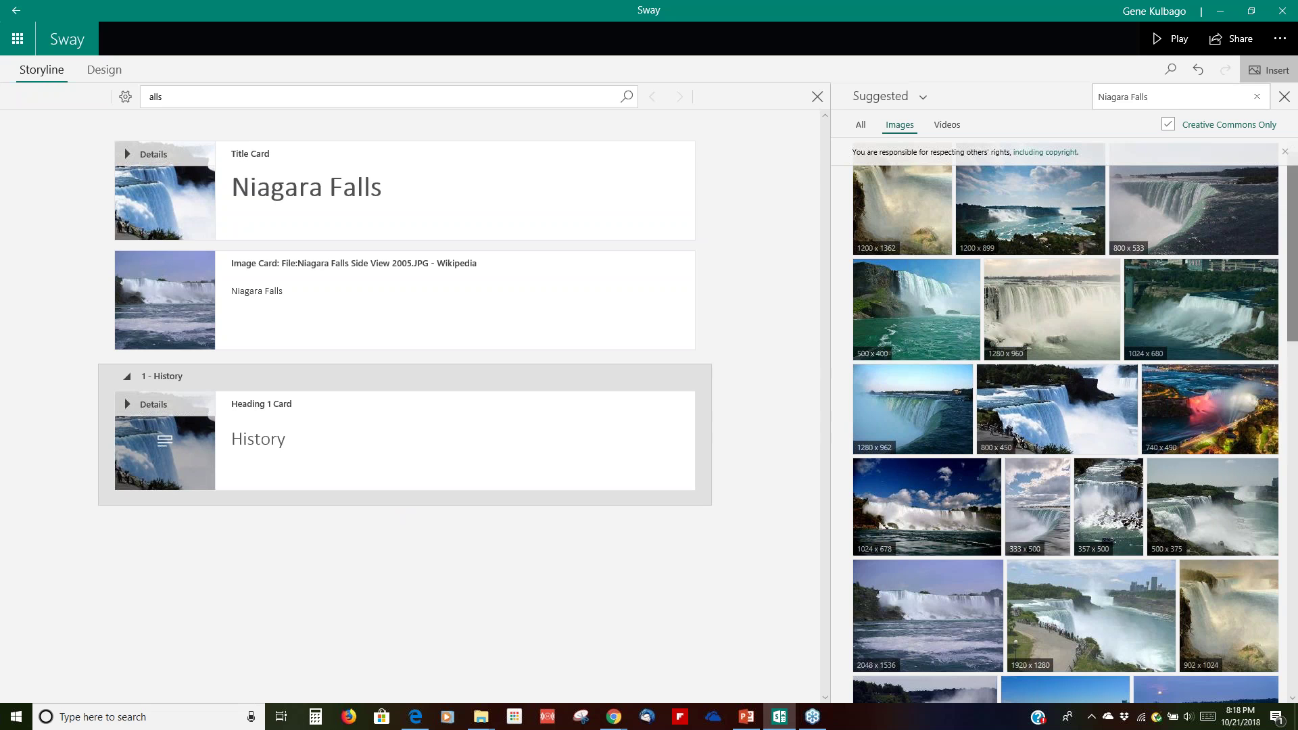
Play the Sway, look through it from the title to the History section, and return to editing
{"action": "left_click", "coordinate": [1173, 45]}
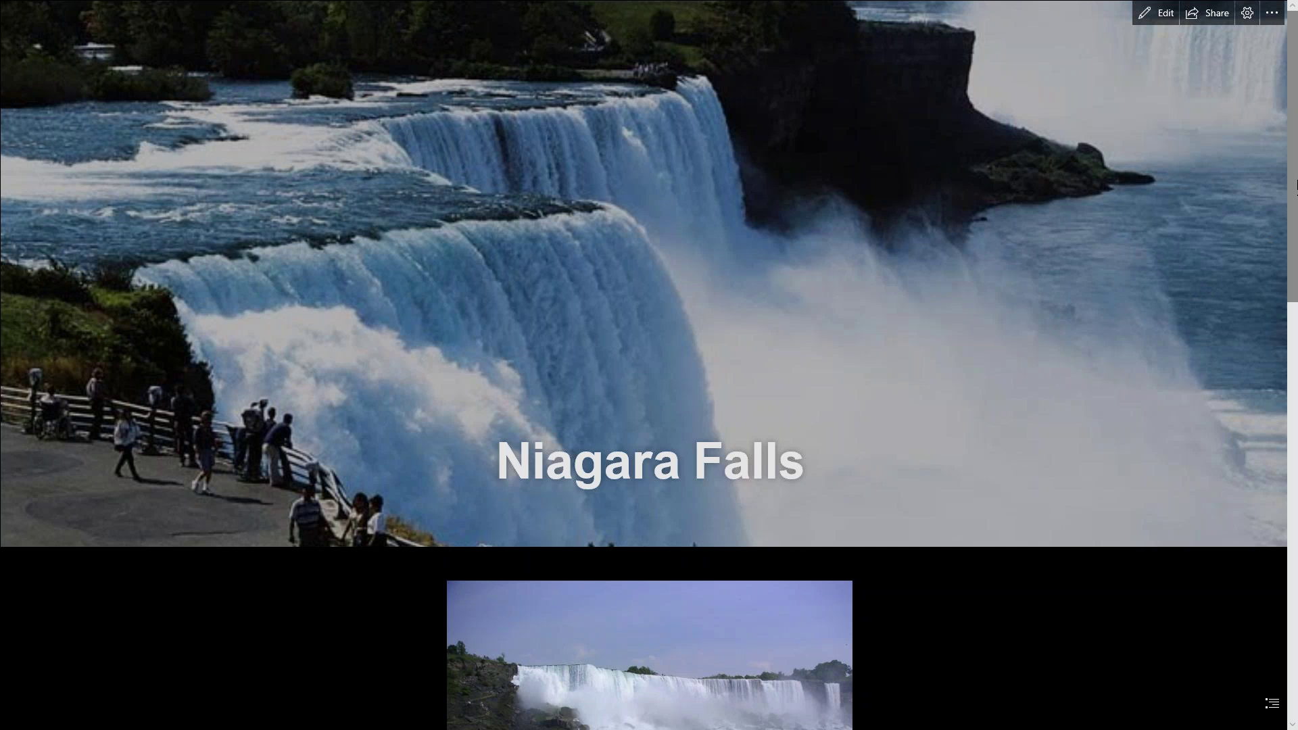
{"action": "scroll", "coordinate": [1293, 182], "scroll_direction": "down", "scroll_amount": 2}
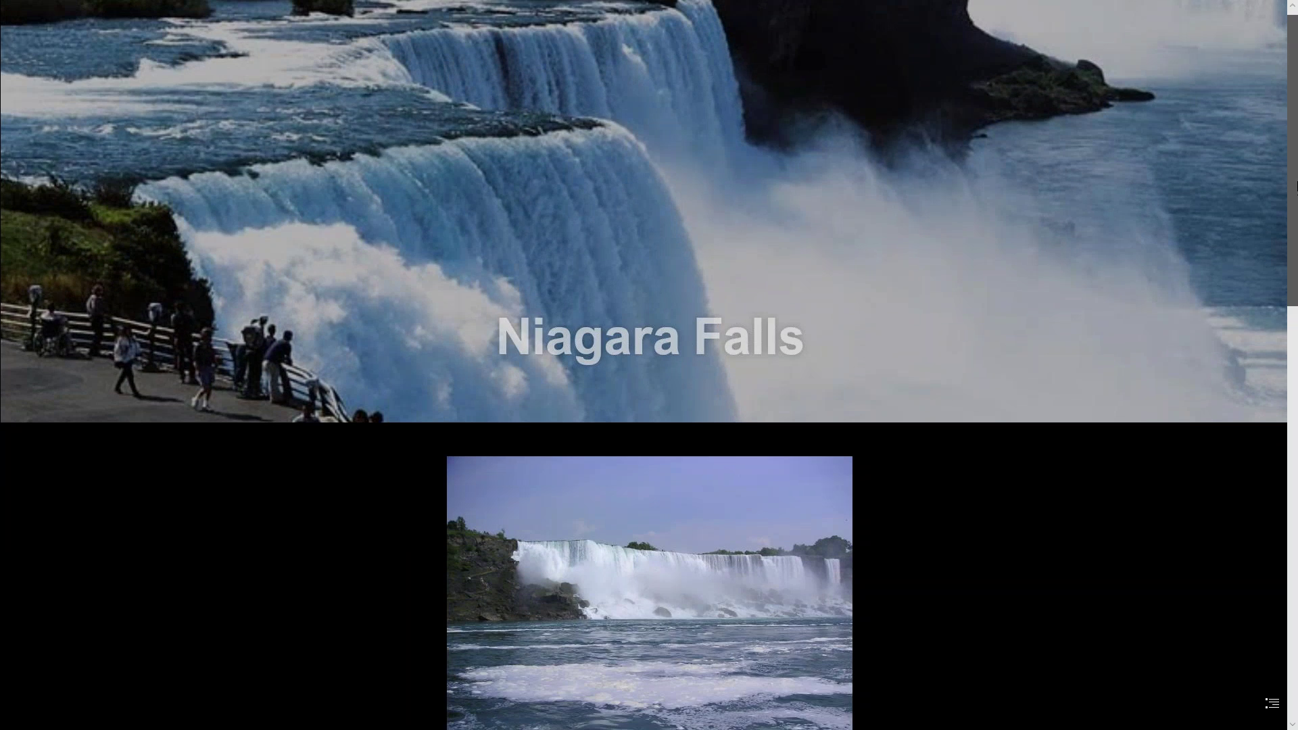
{"action": "scroll", "coordinate": [1294, 177], "scroll_direction": "up", "scroll_amount": 2}
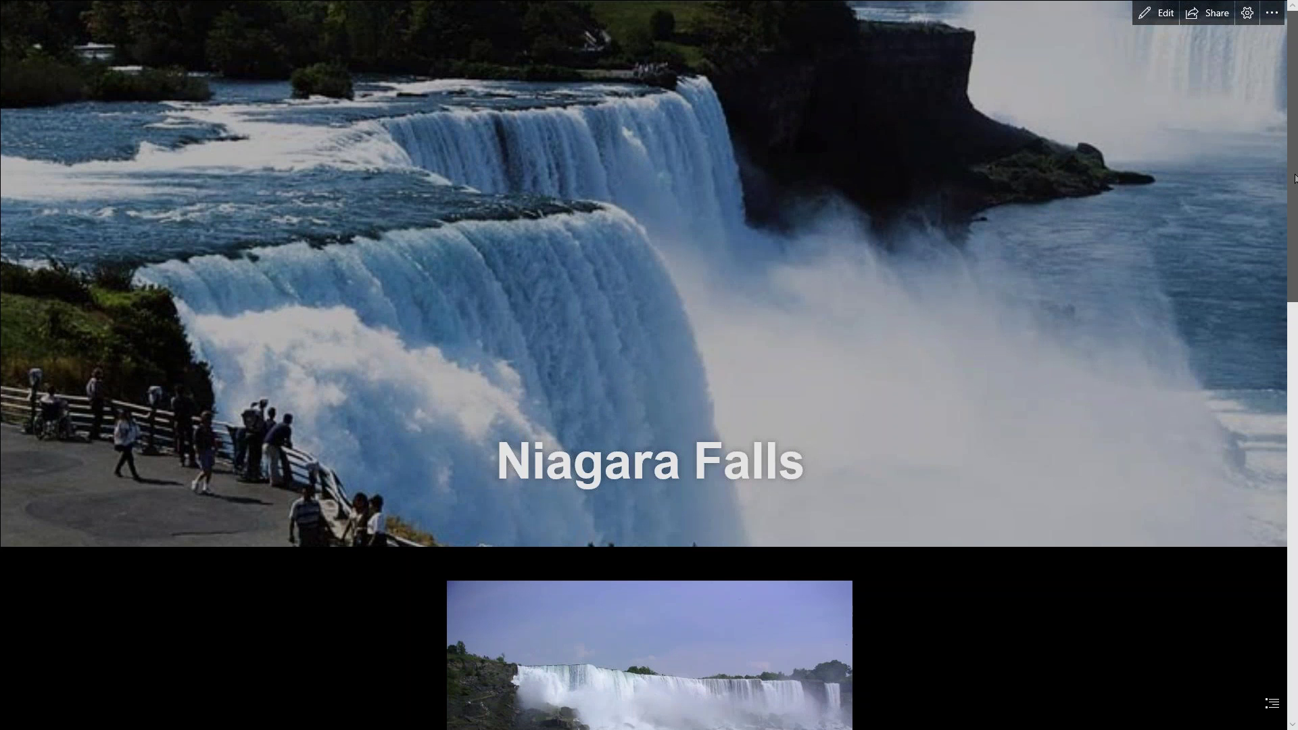
{"action": "mouse_move", "coordinate": [1294, 178]}
{"action": "left_mouse_down"}
{"action": "mouse_move", "coordinate": [1294, 390]}
{"action": "mouse_move", "coordinate": [1260, 609]}
{"action": "mouse_move", "coordinate": [1267, 569]}
{"action": "mouse_move", "coordinate": [1295, 537]}
{"action": "mouse_move", "coordinate": [1295, 157]}
{"action": "left_mouse_up"}
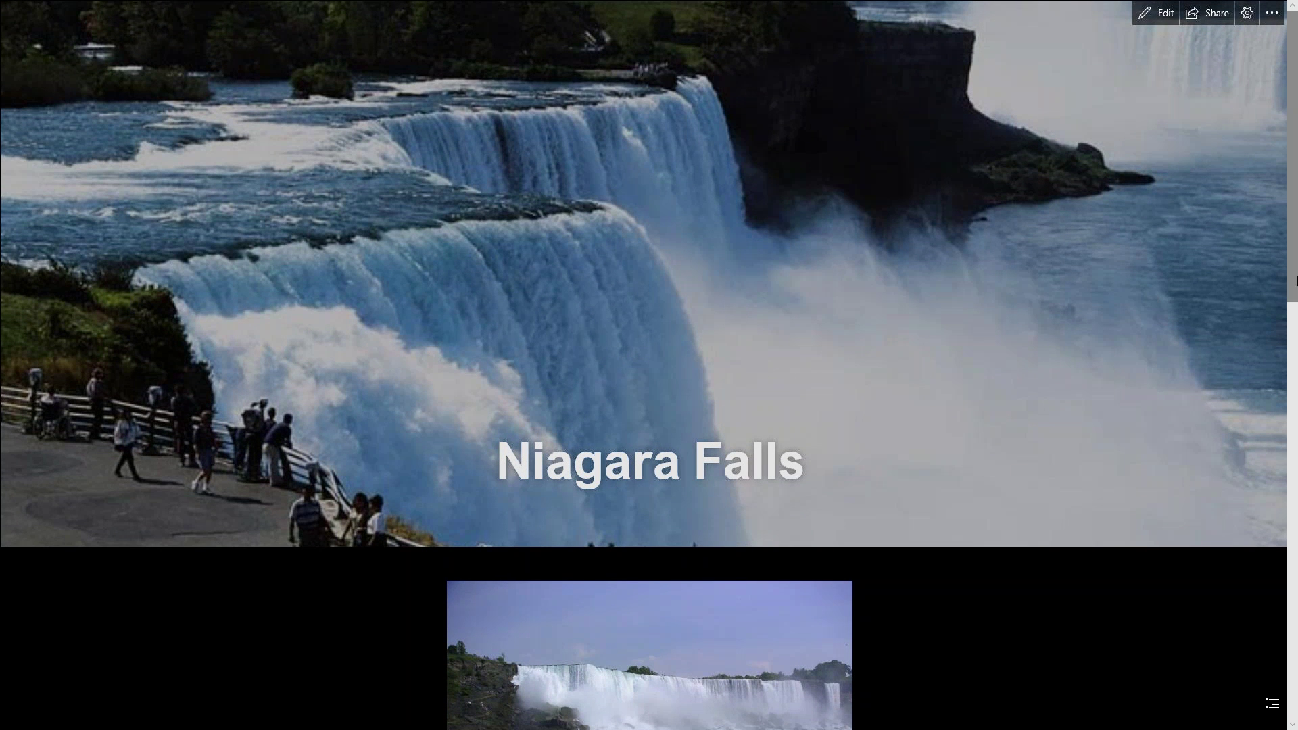
{"action": "left_click_drag", "start_coordinate": [1295, 240], "coordinate": [1296, 596]}
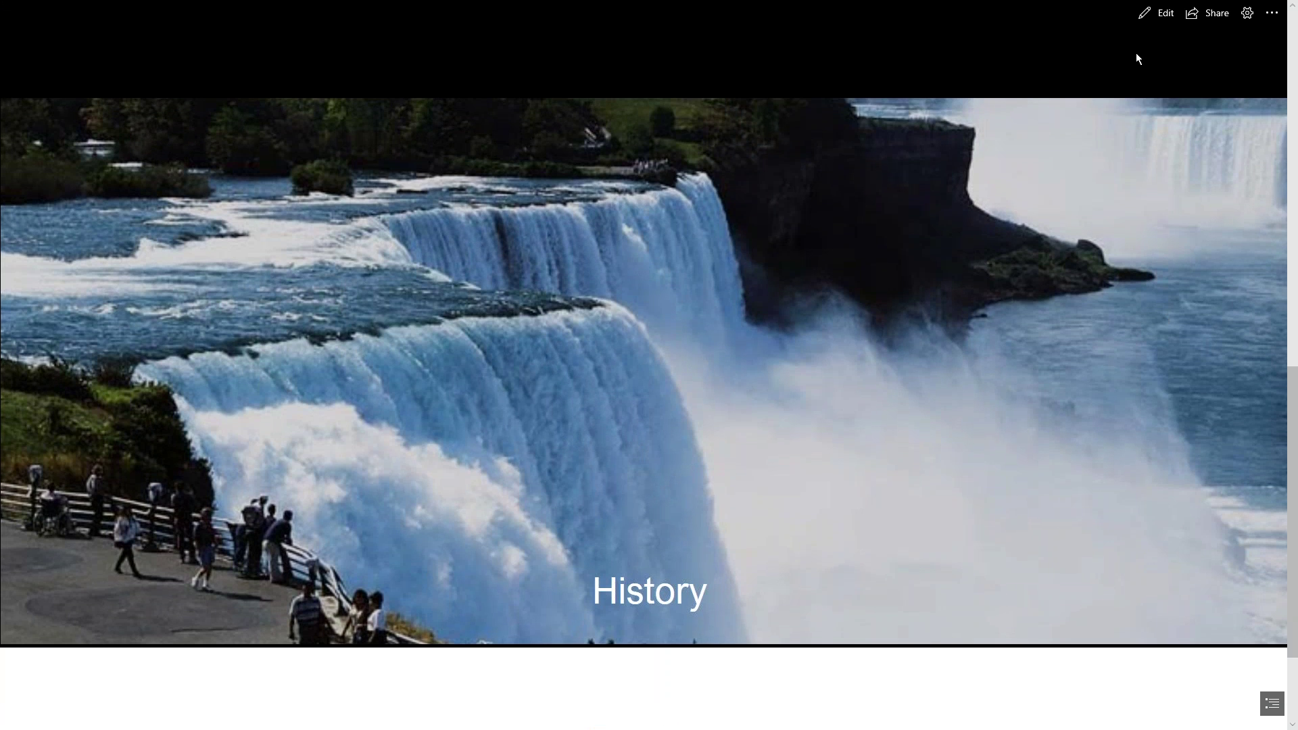
{"action": "left_click", "coordinate": [1141, 20]}
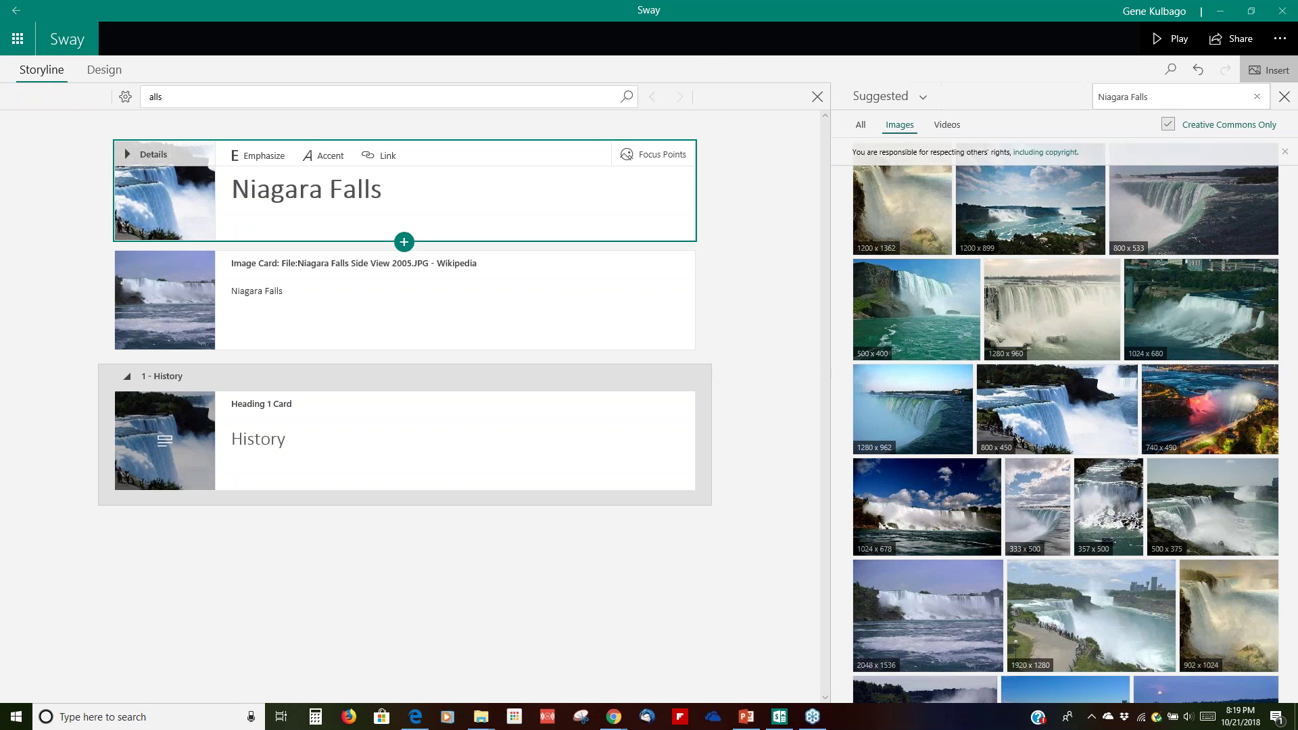
Close the image suggestions, browse the available design styles and open the style customization options
{"action": "left_click", "coordinate": [1284, 99]}
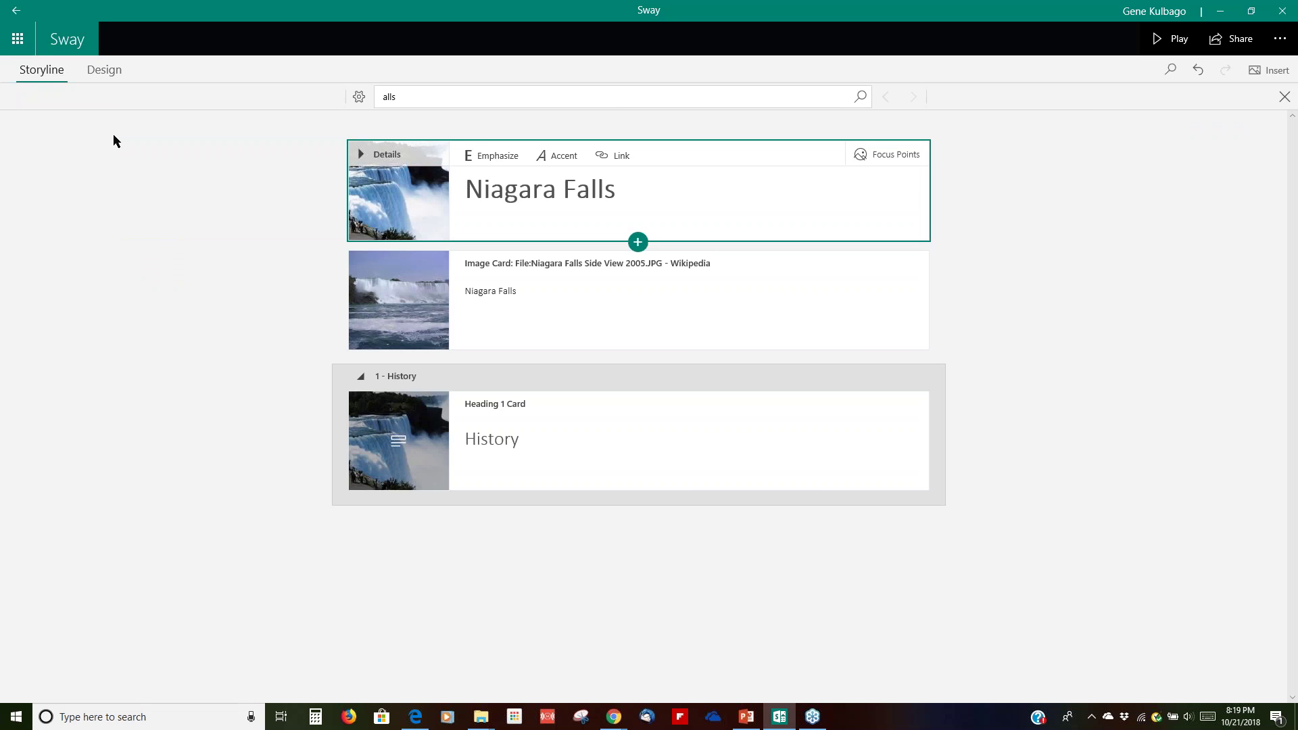
{"action": "left_click", "coordinate": [43, 75]}
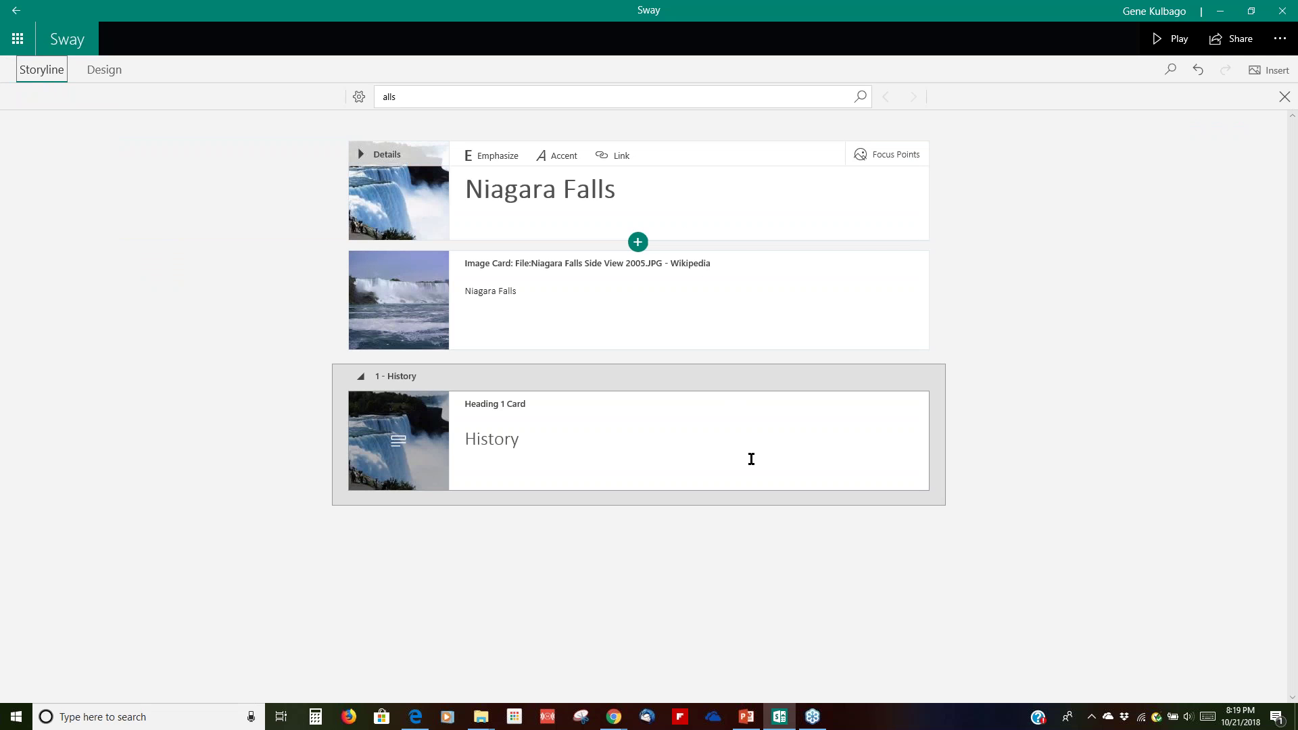
{"action": "left_click", "coordinate": [113, 73]}
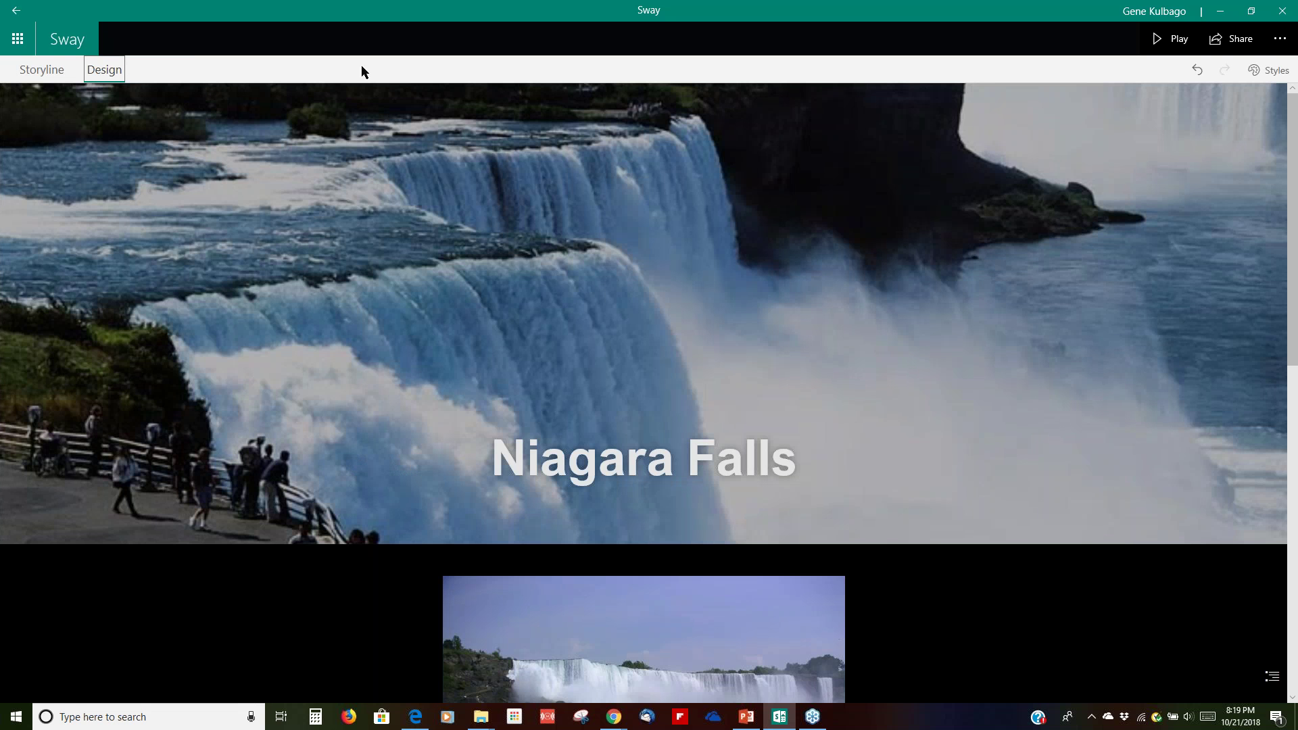
{"action": "left_click", "coordinate": [1286, 79]}
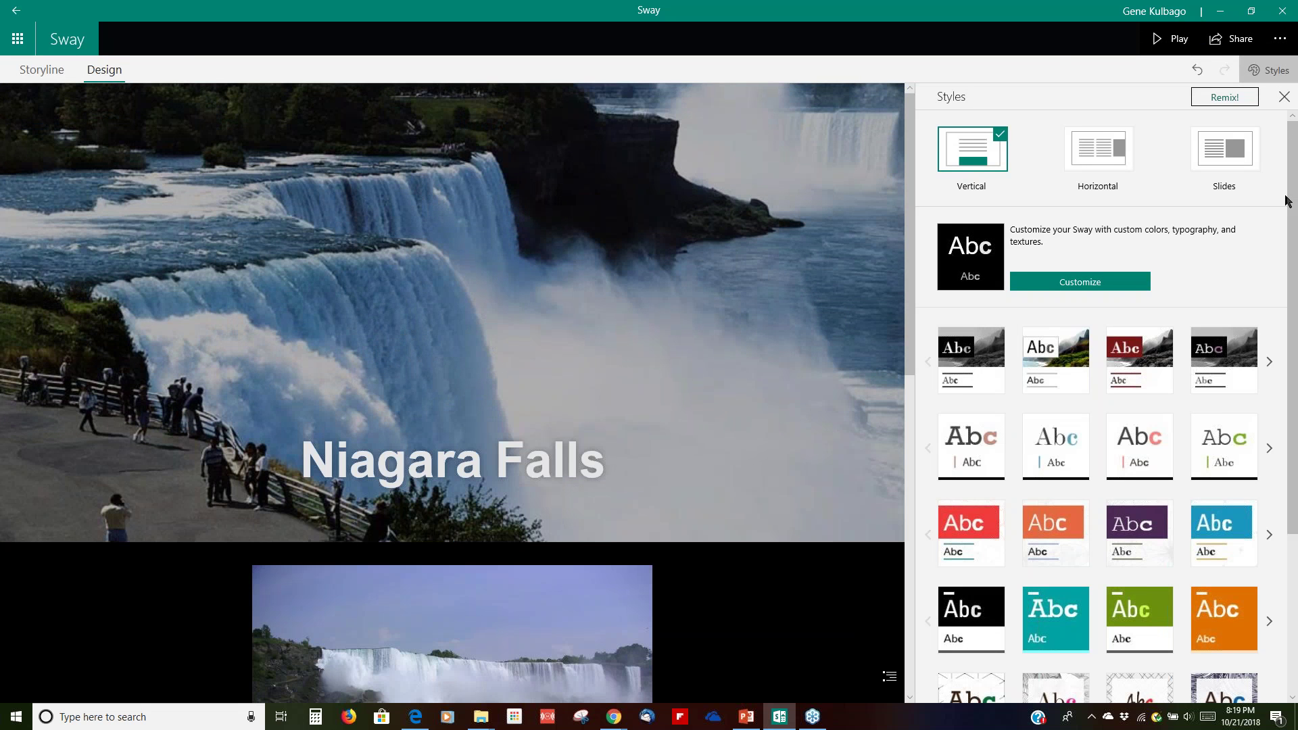
{"action": "scroll", "coordinate": [1292, 270], "scroll_direction": "down", "scroll_amount": 3}
{"action": "scroll", "coordinate": [1292, 270], "scroll_direction": "down", "scroll_amount": 3}
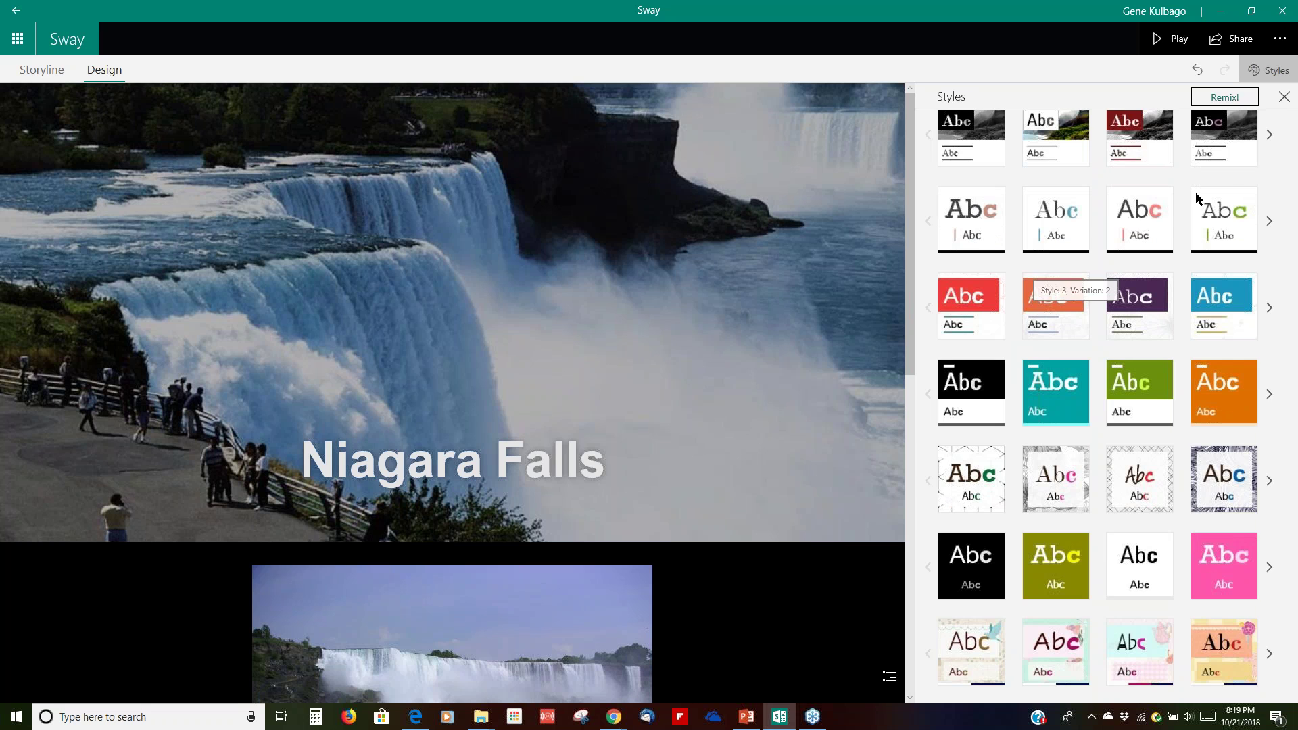
{"action": "scroll", "coordinate": [1292, 342], "scroll_direction": "up", "scroll_amount": 5}
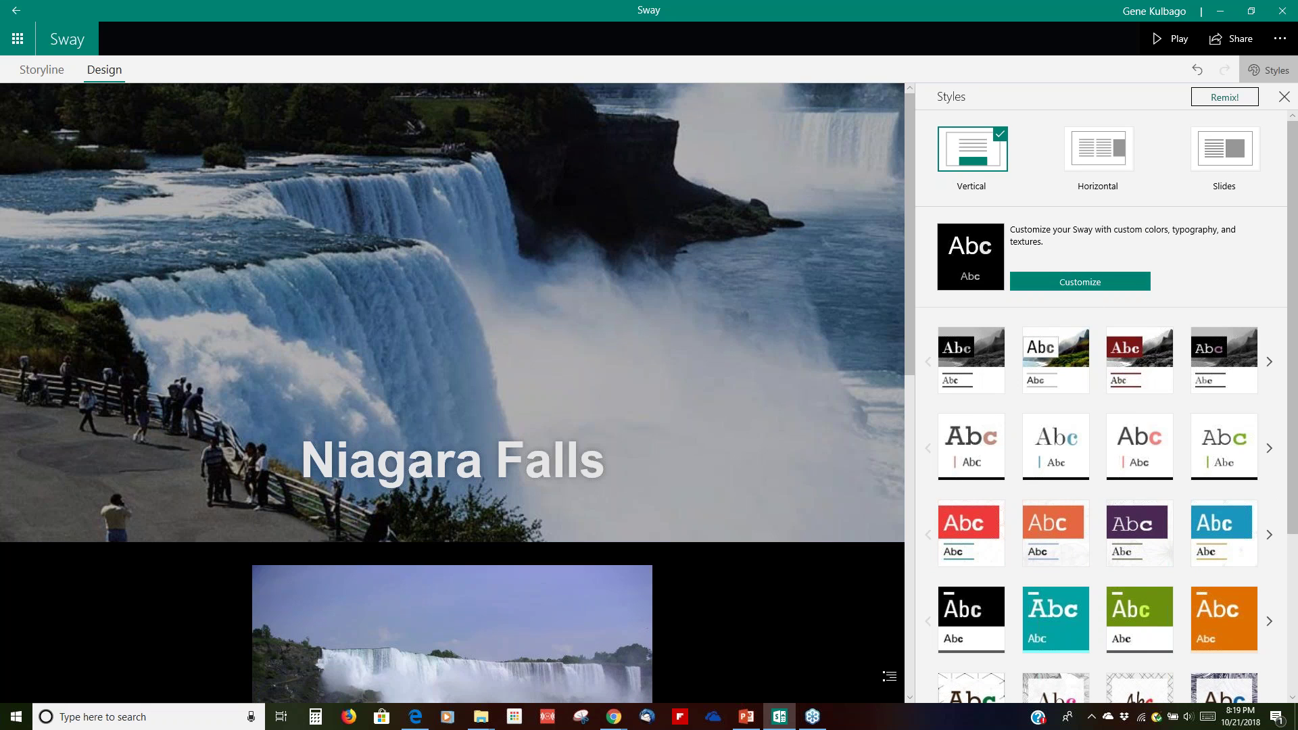
{"action": "left_click", "coordinate": [1080, 281]}
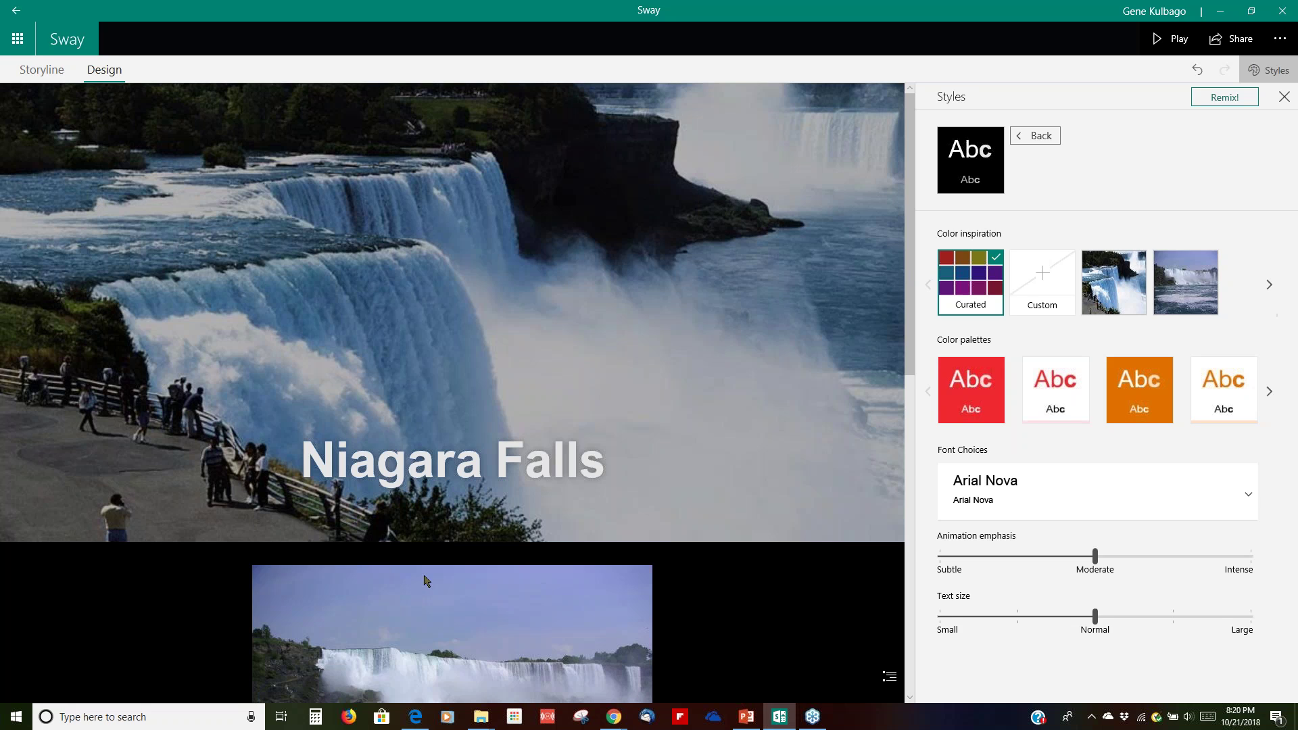
Try the curated red color palette, followed by the white and medium-blue palettes inspired by the title image
{"action": "left_click", "coordinate": [989, 401]}
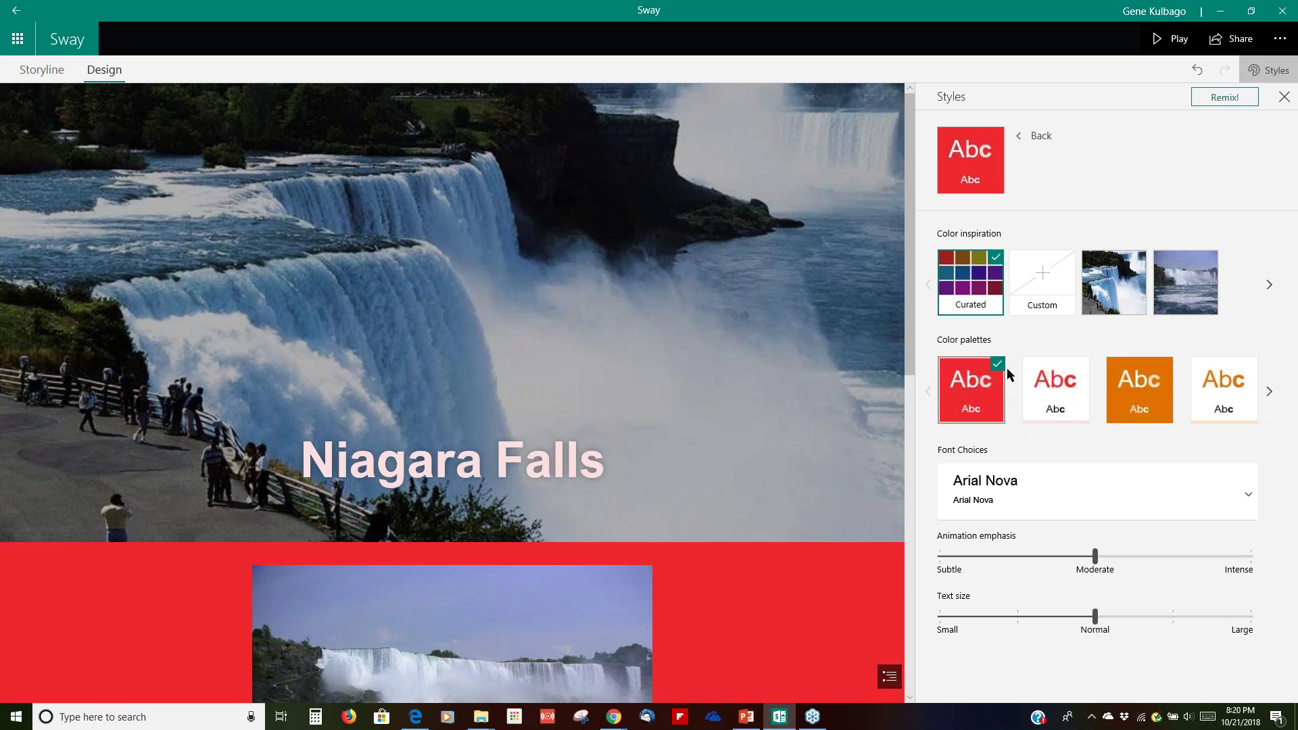
{"action": "left_click", "coordinate": [1190, 269]}
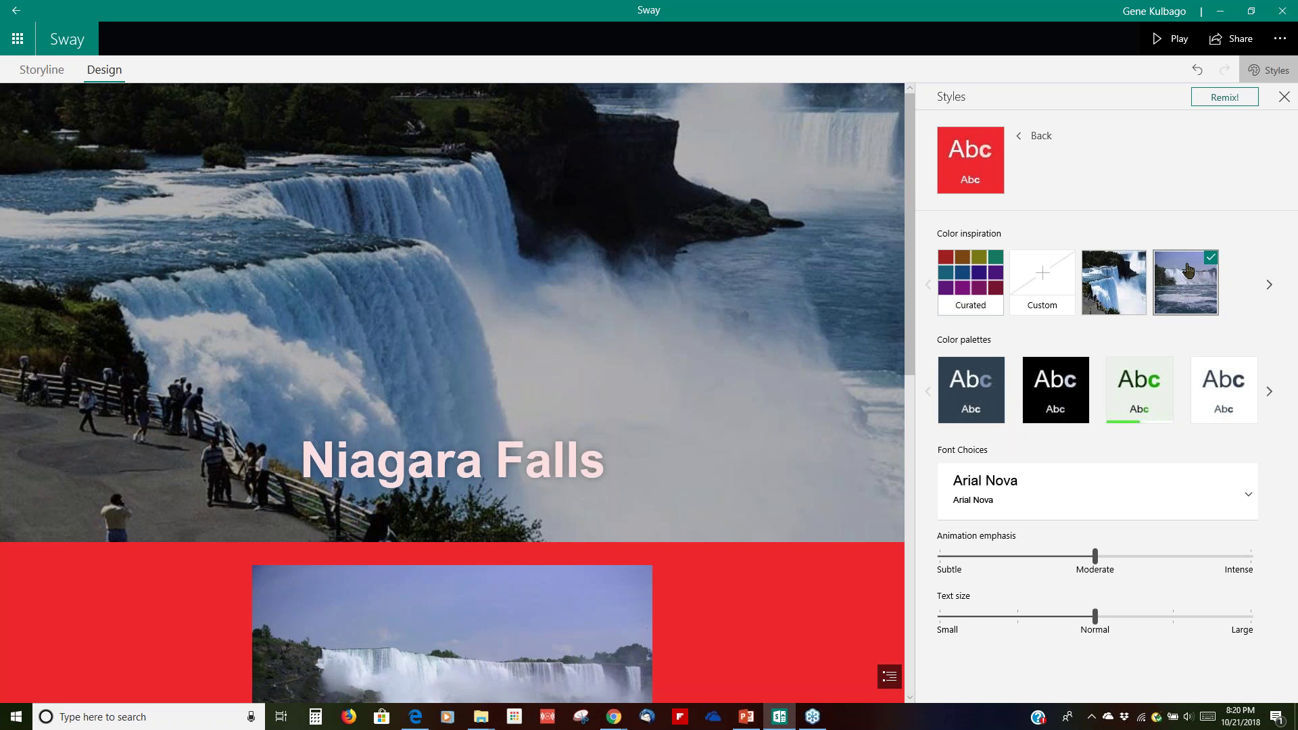
{"action": "left_click", "coordinate": [1113, 305]}
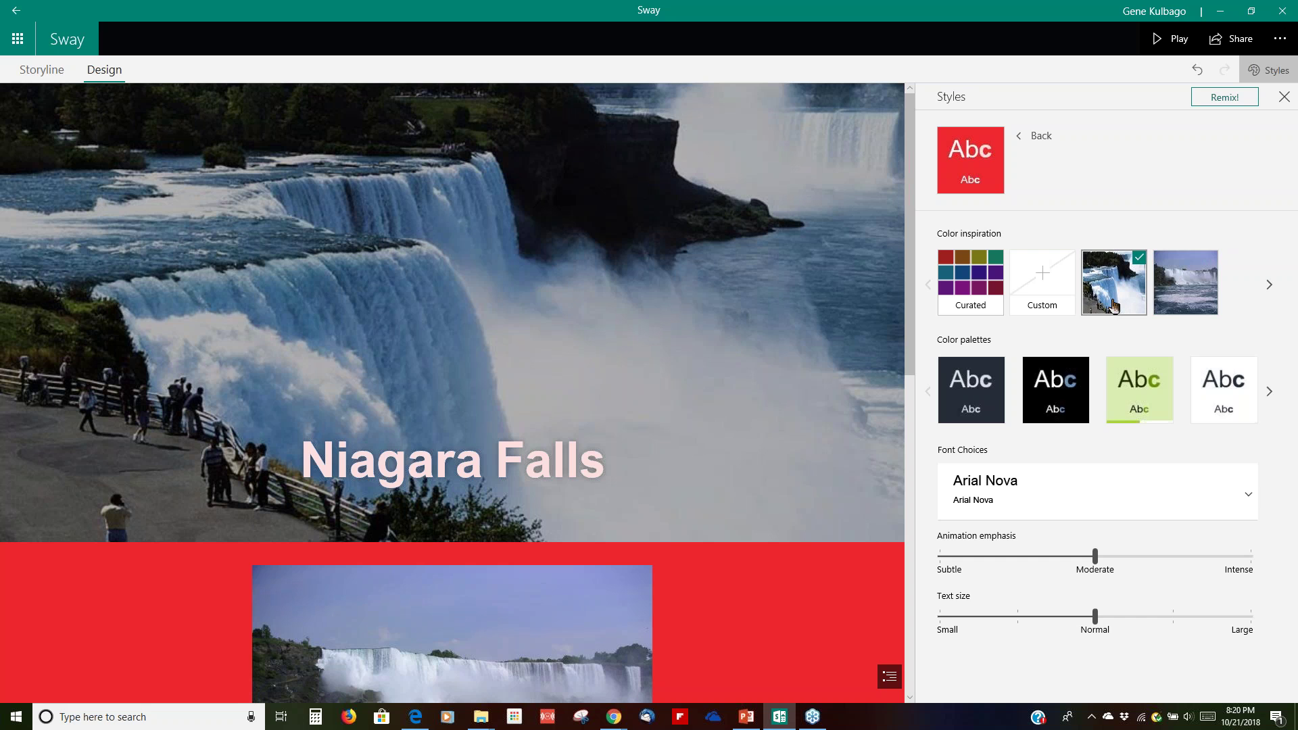
{"action": "left_click", "coordinate": [1224, 392]}
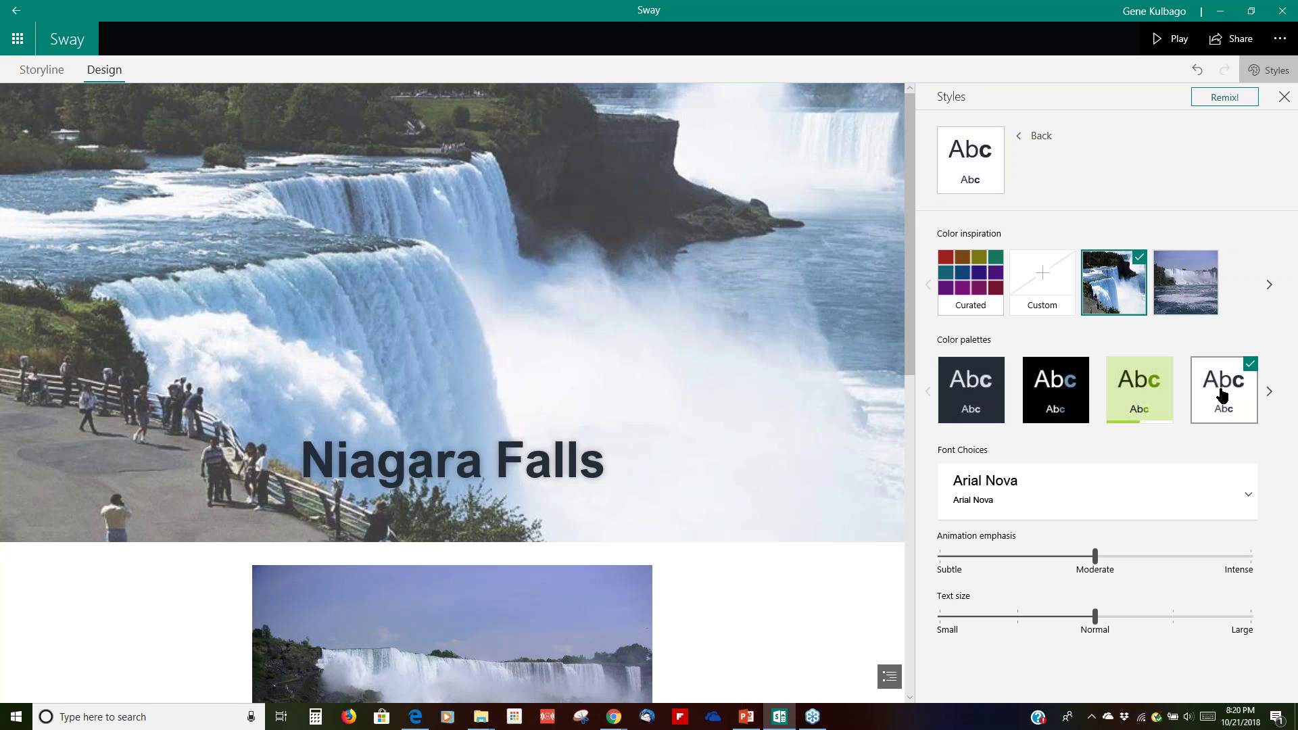
{"action": "left_click", "coordinate": [1268, 391]}
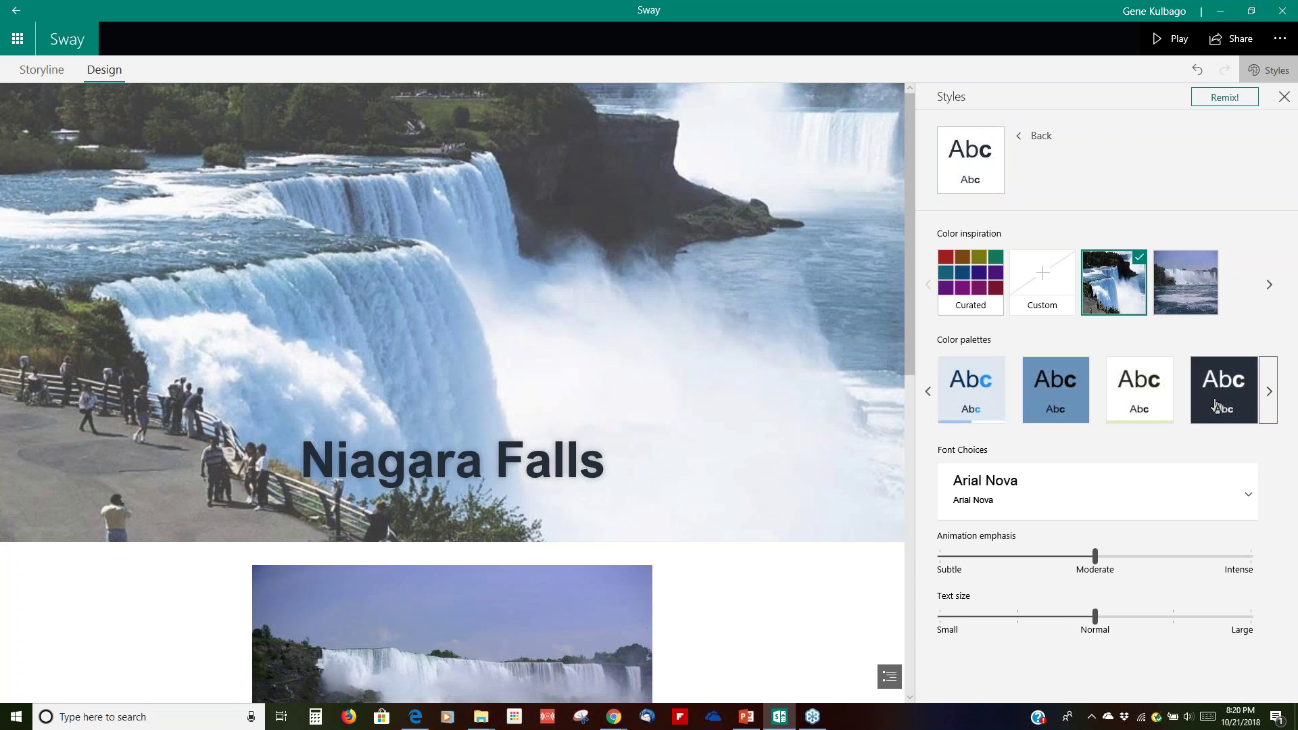
{"action": "left_click", "coordinate": [1037, 387]}
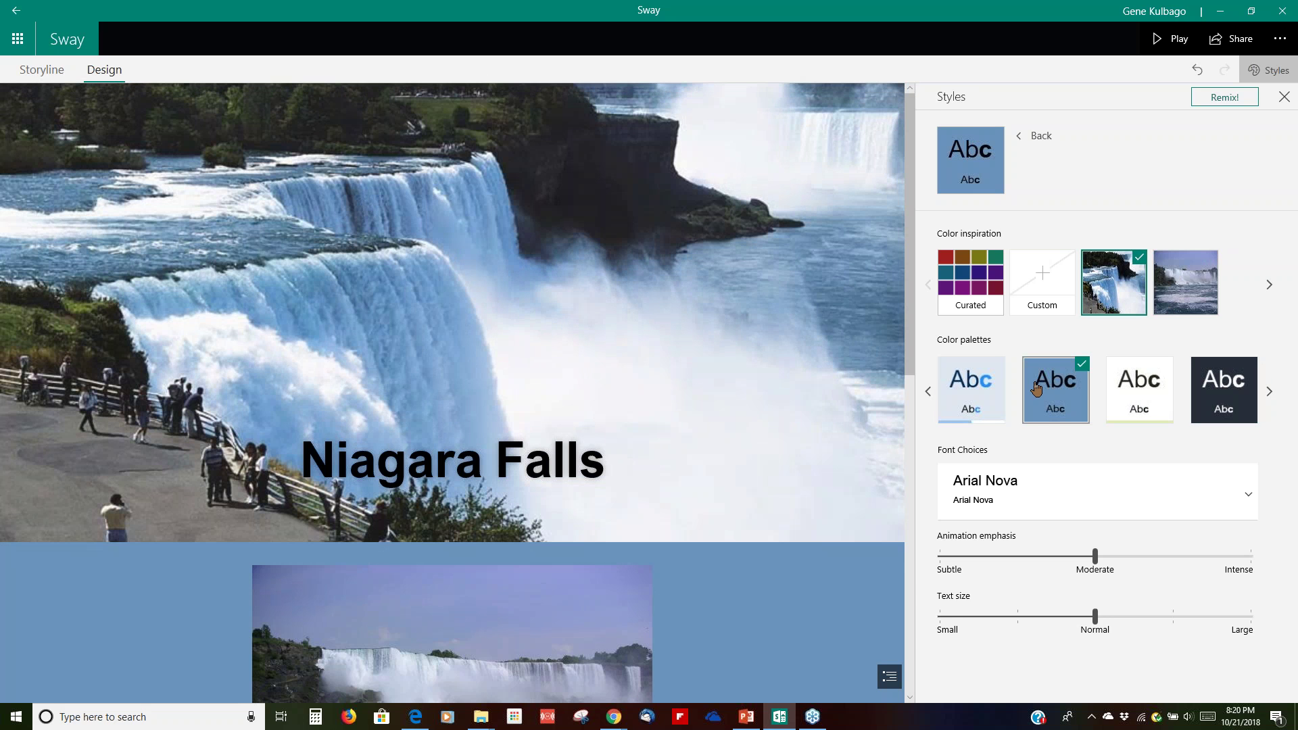
Apply the dark slate-blue color palette inspired by the image card's side view of the falls
{"action": "left_click", "coordinate": [1192, 304]}
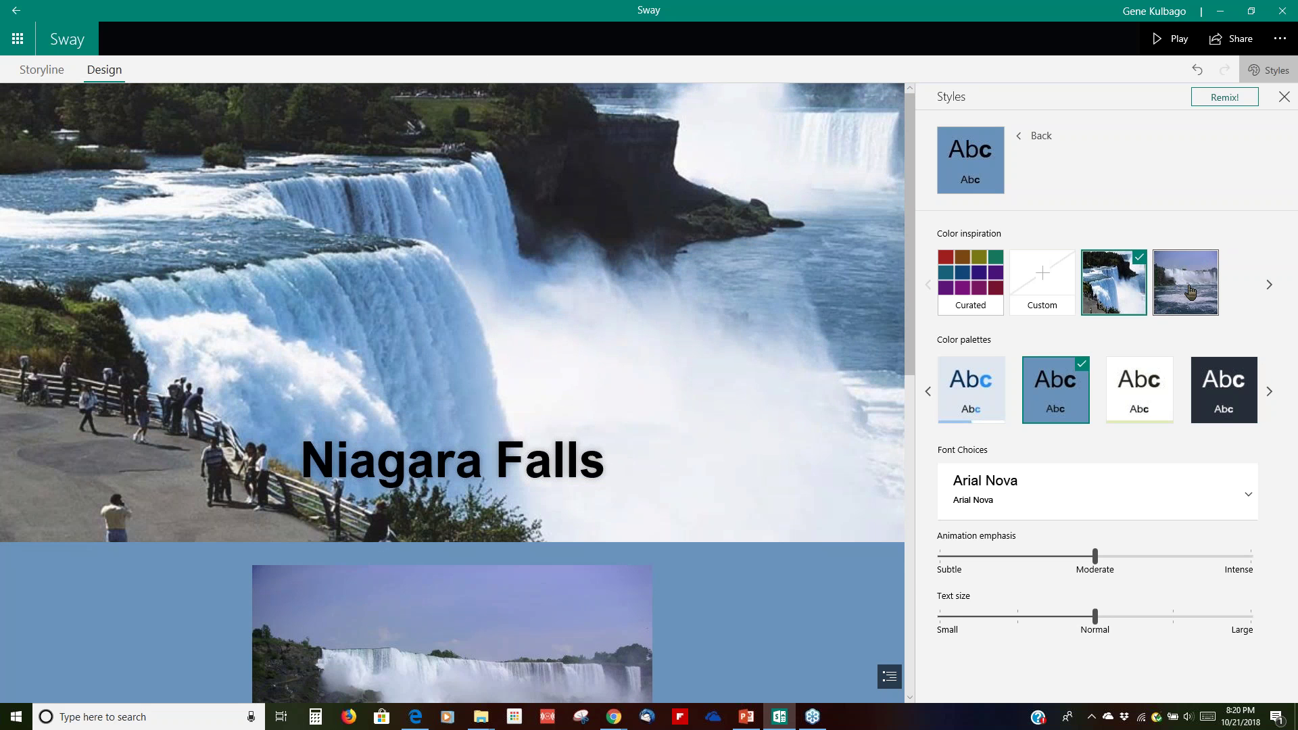
{"action": "left_click", "coordinate": [1269, 391]}
{"action": "left_click", "coordinate": [1216, 409]}
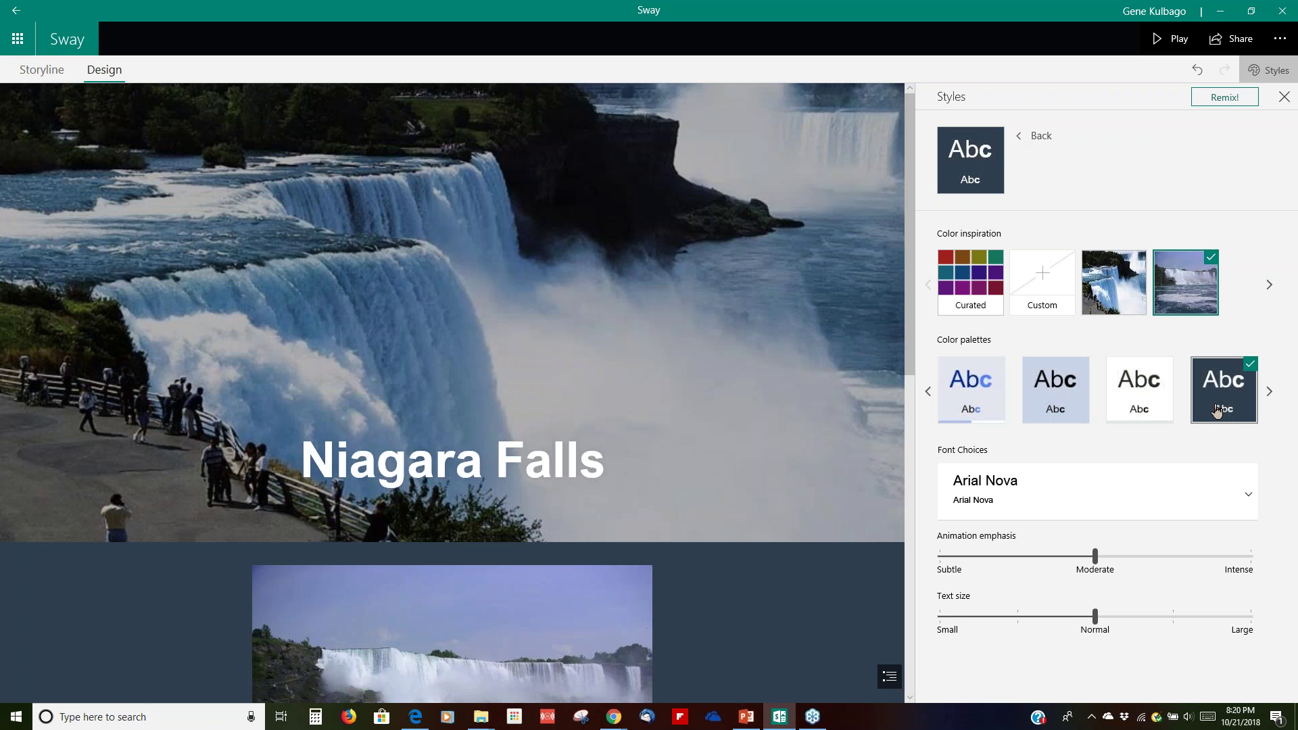
Remix the Sway's design, undo the remix and go back to the storyline
{"action": "left_click", "coordinate": [1223, 98]}
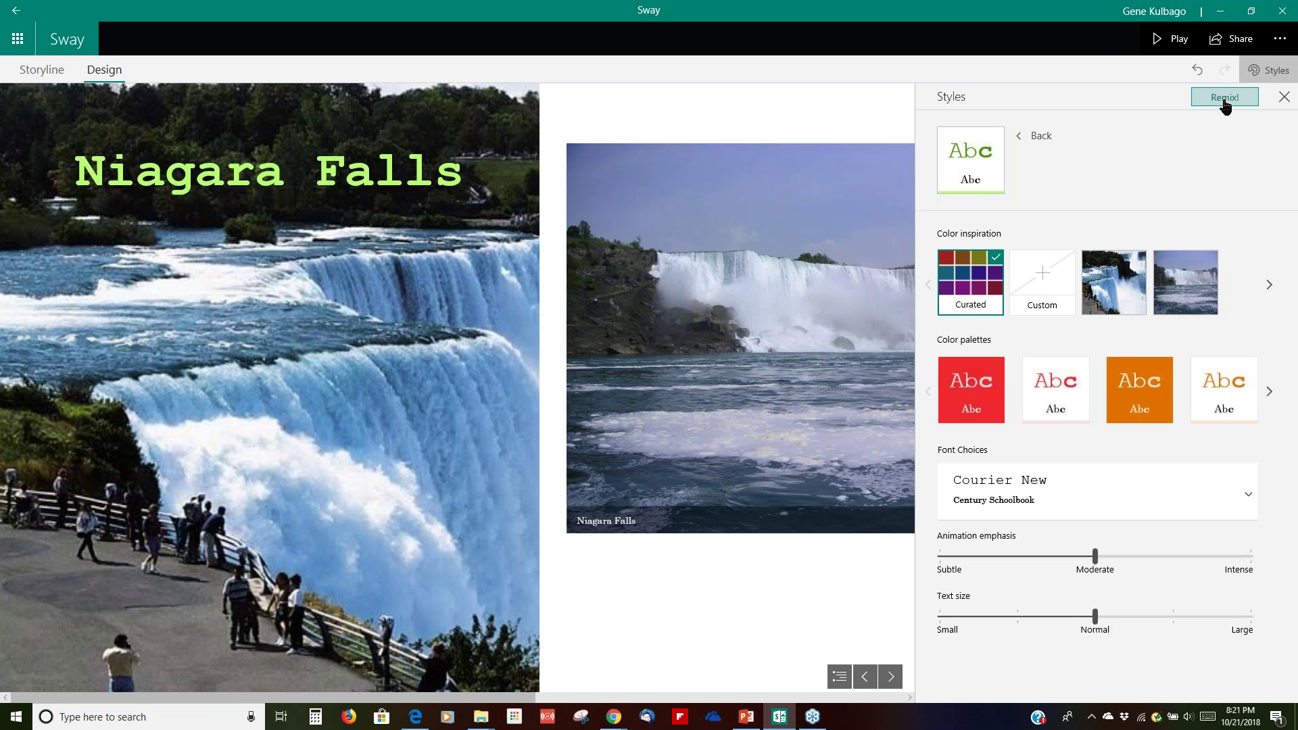
{"action": "left_click", "coordinate": [1193, 76]}
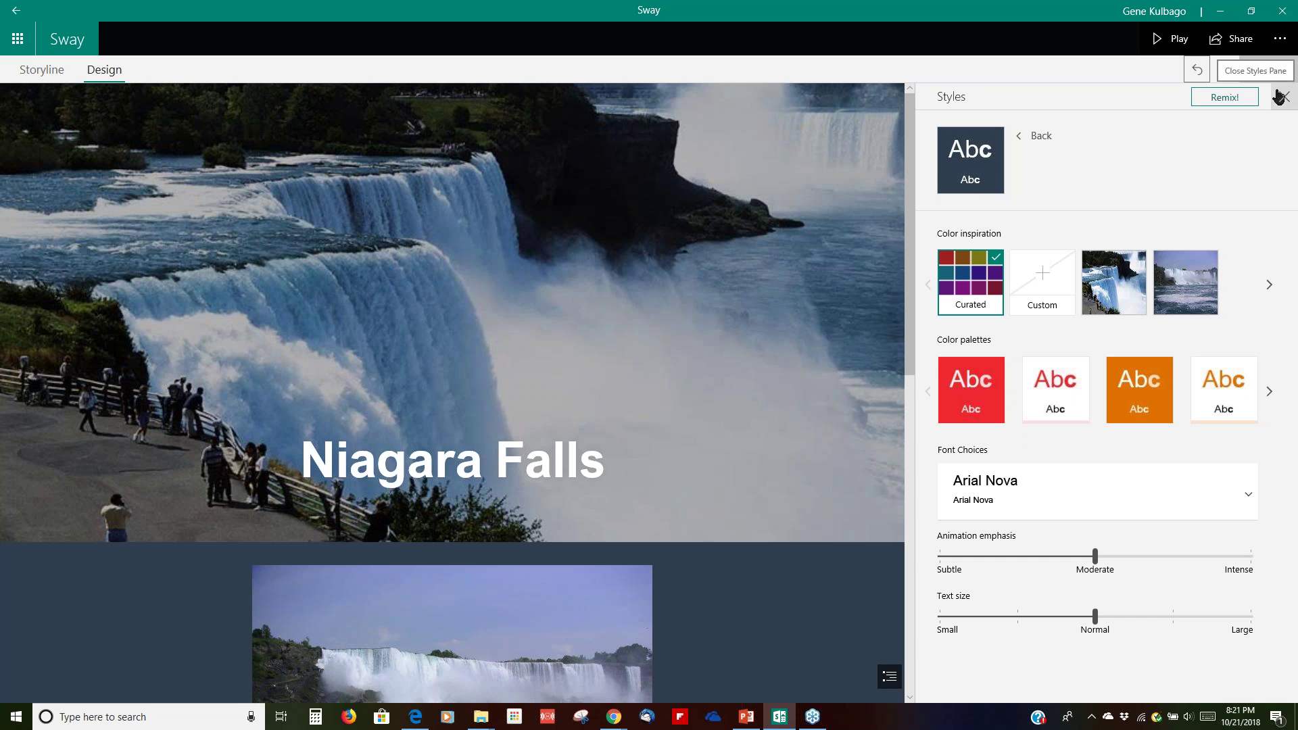
{"action": "left_click", "coordinate": [53, 80]}
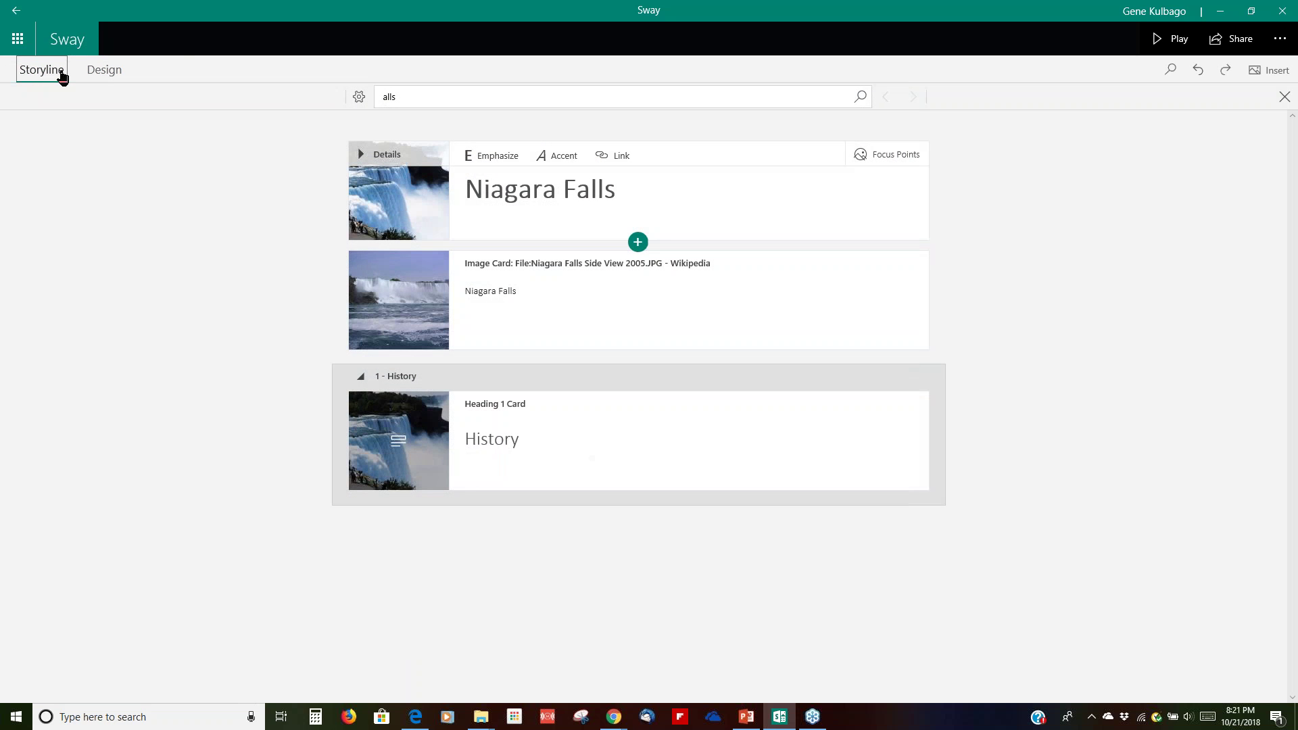
Change the Sway's design layout to Horizontal and play it to preview the new layout
{"action": "left_click", "coordinate": [110, 76]}
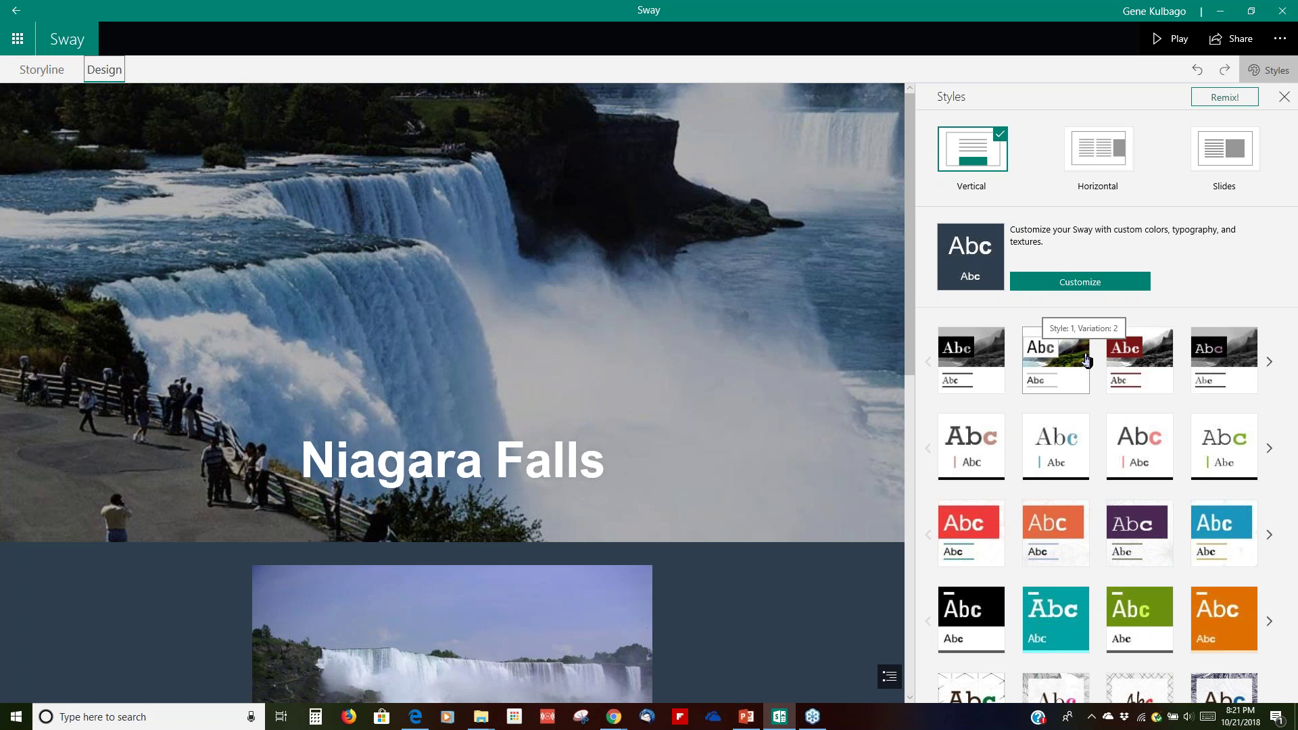
{"action": "left_click", "coordinate": [1086, 165]}
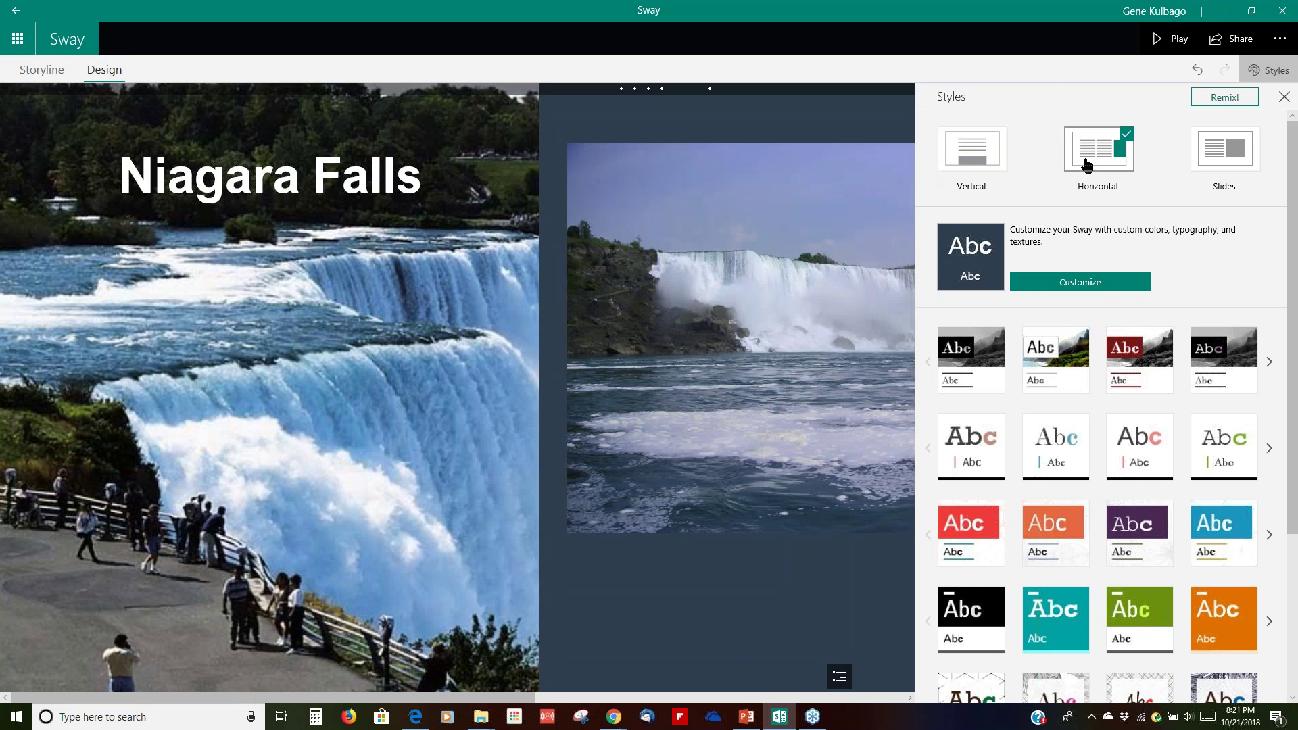
{"action": "left_click", "coordinate": [1173, 39]}
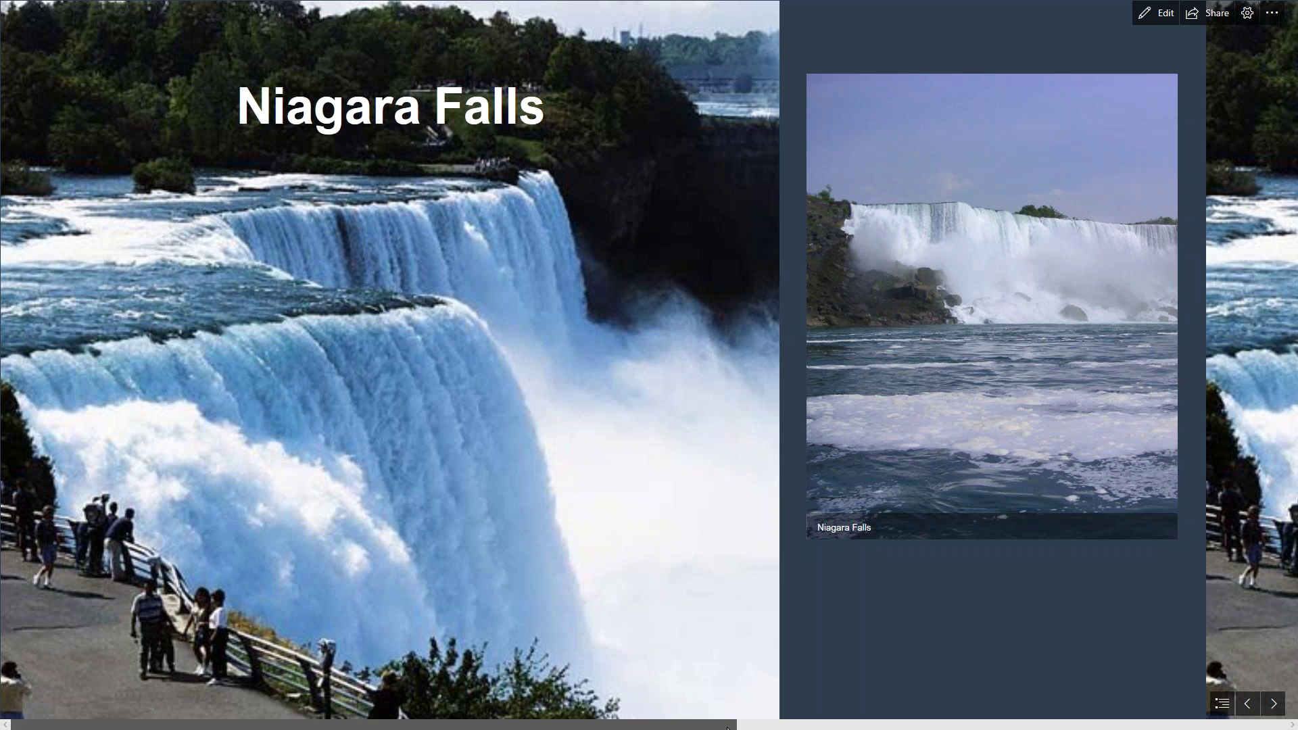
Finish looking through the horizontal preview, return to the storyline and add an empty text card under the History heading
{"action": "left_click_drag", "start_coordinate": [727, 727], "coordinate": [800, 727]}
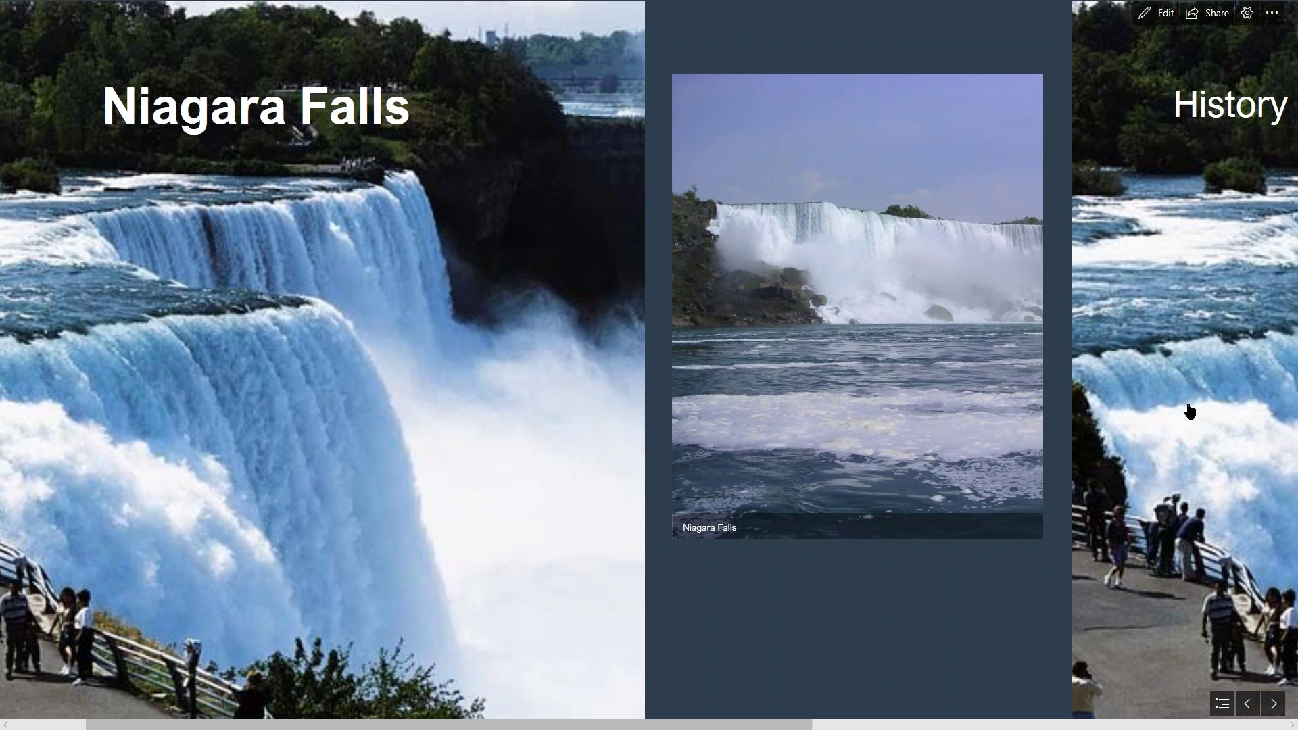
{"action": "left_click", "coordinate": [1167, 19]}
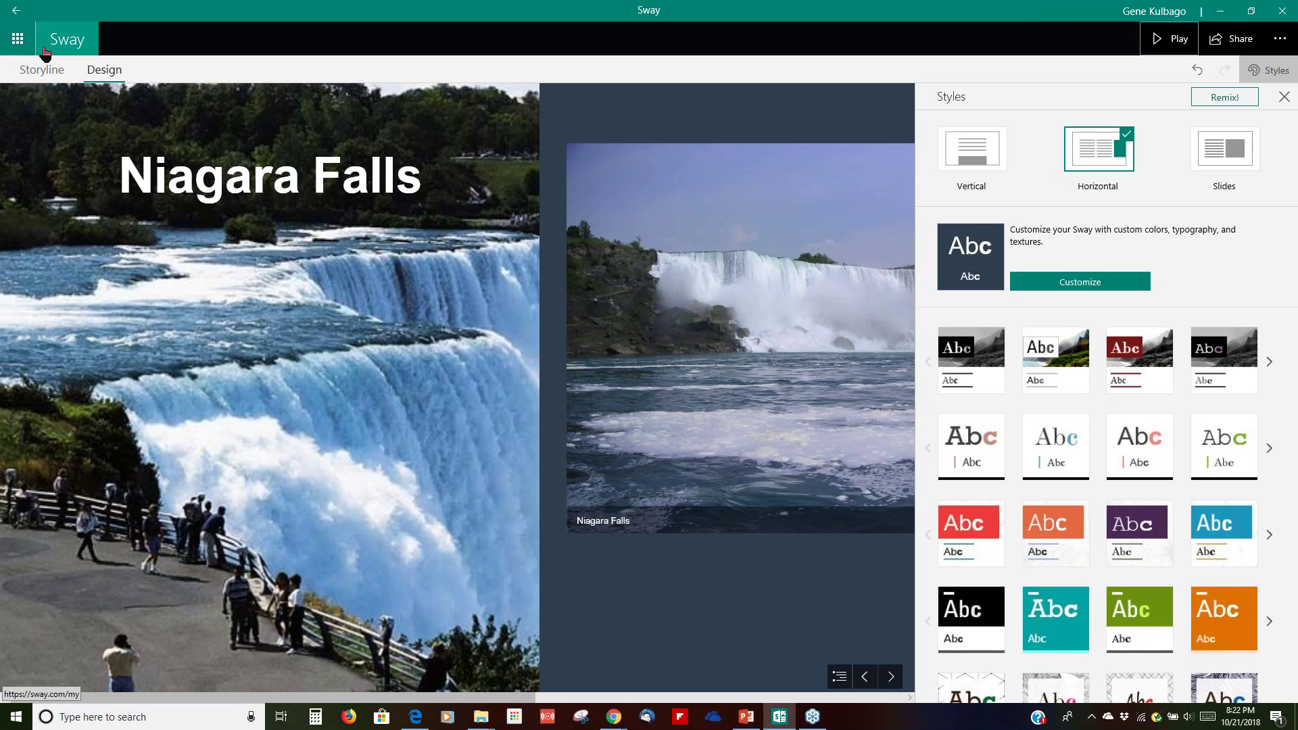
{"action": "left_click", "coordinate": [38, 72]}
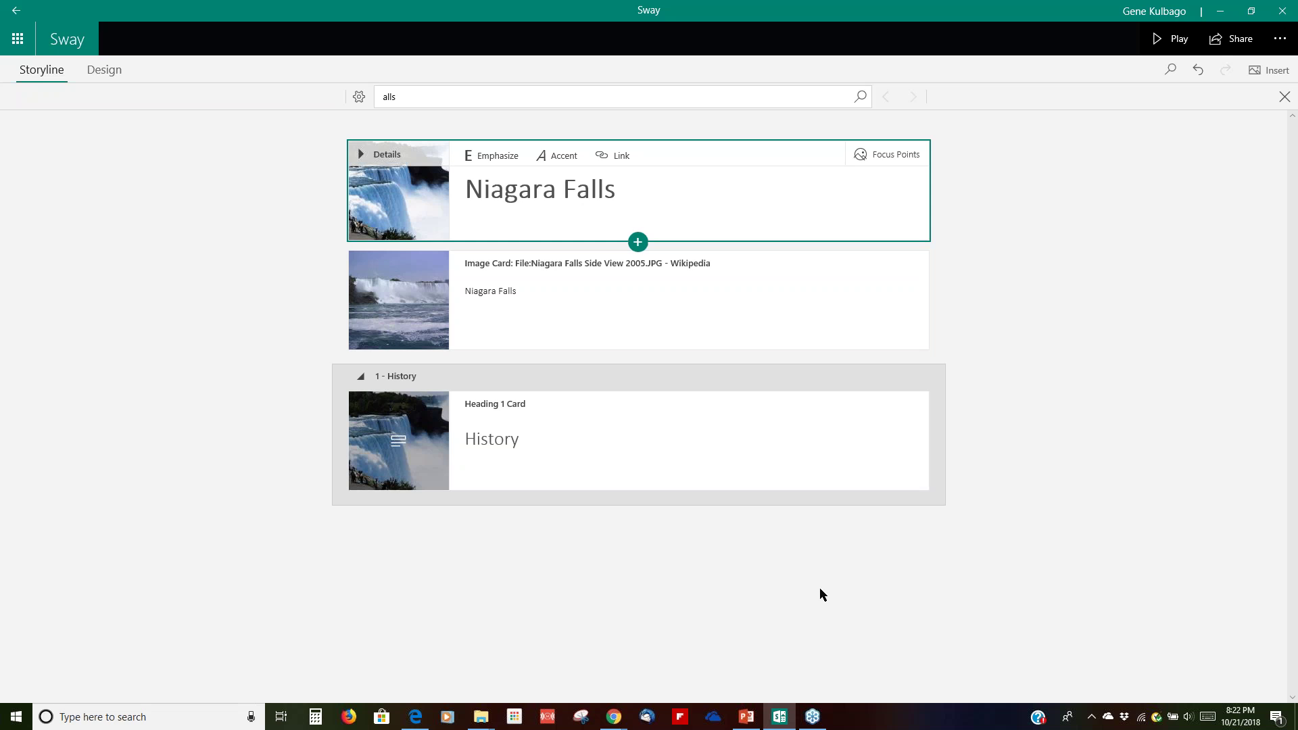
{"action": "left_click", "coordinate": [642, 505]}
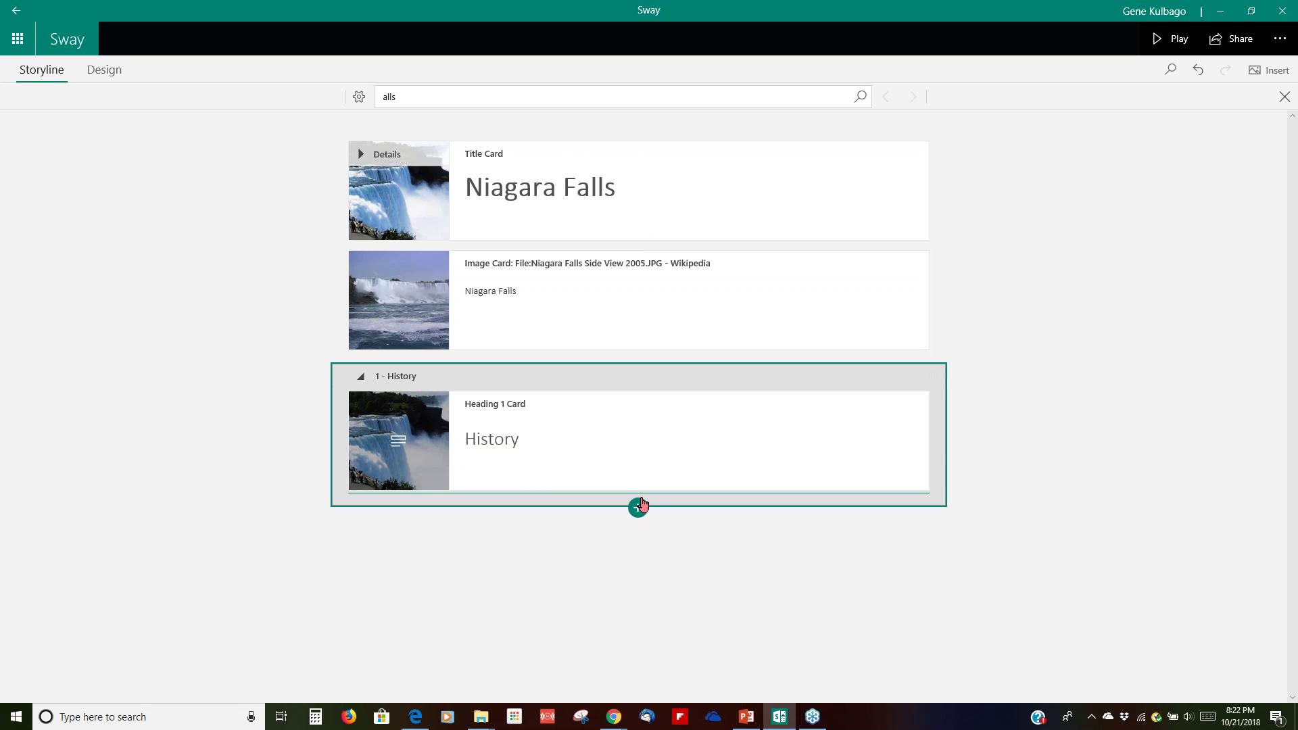
{"action": "left_click", "coordinate": [639, 506]}
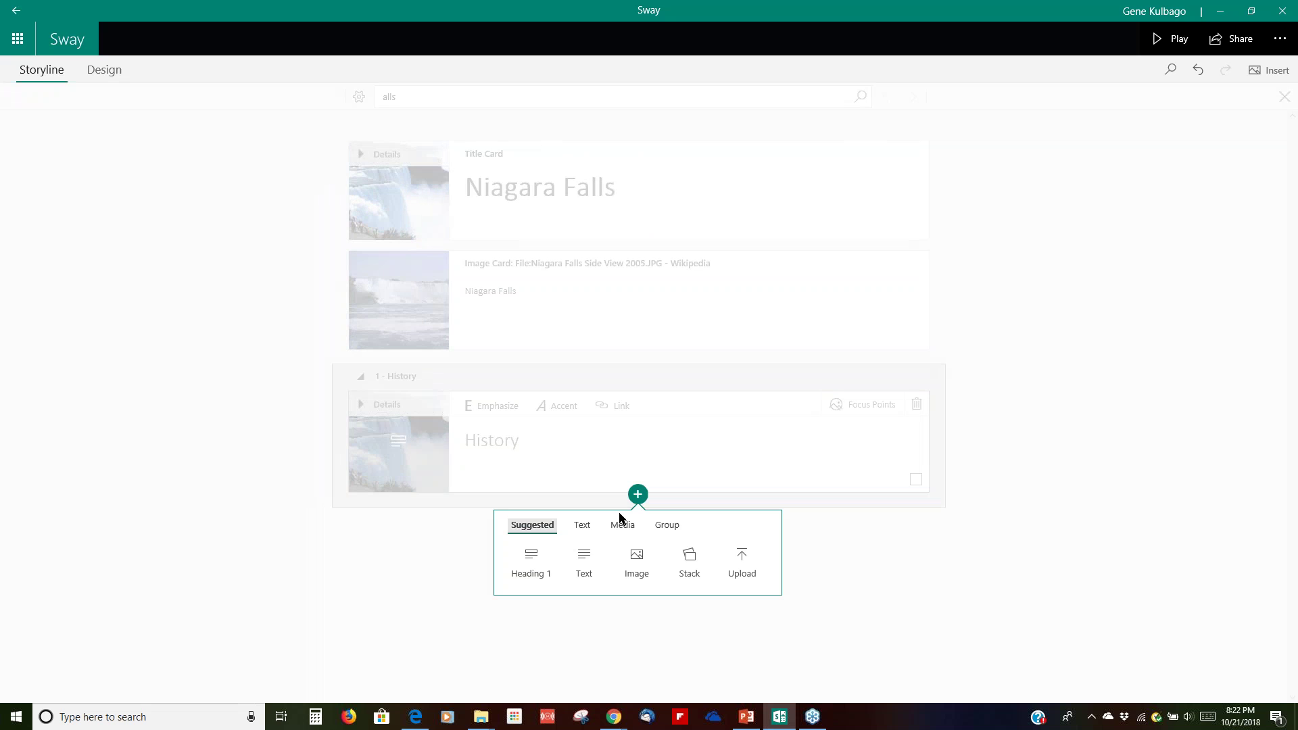
{"action": "left_click", "coordinate": [584, 558]}
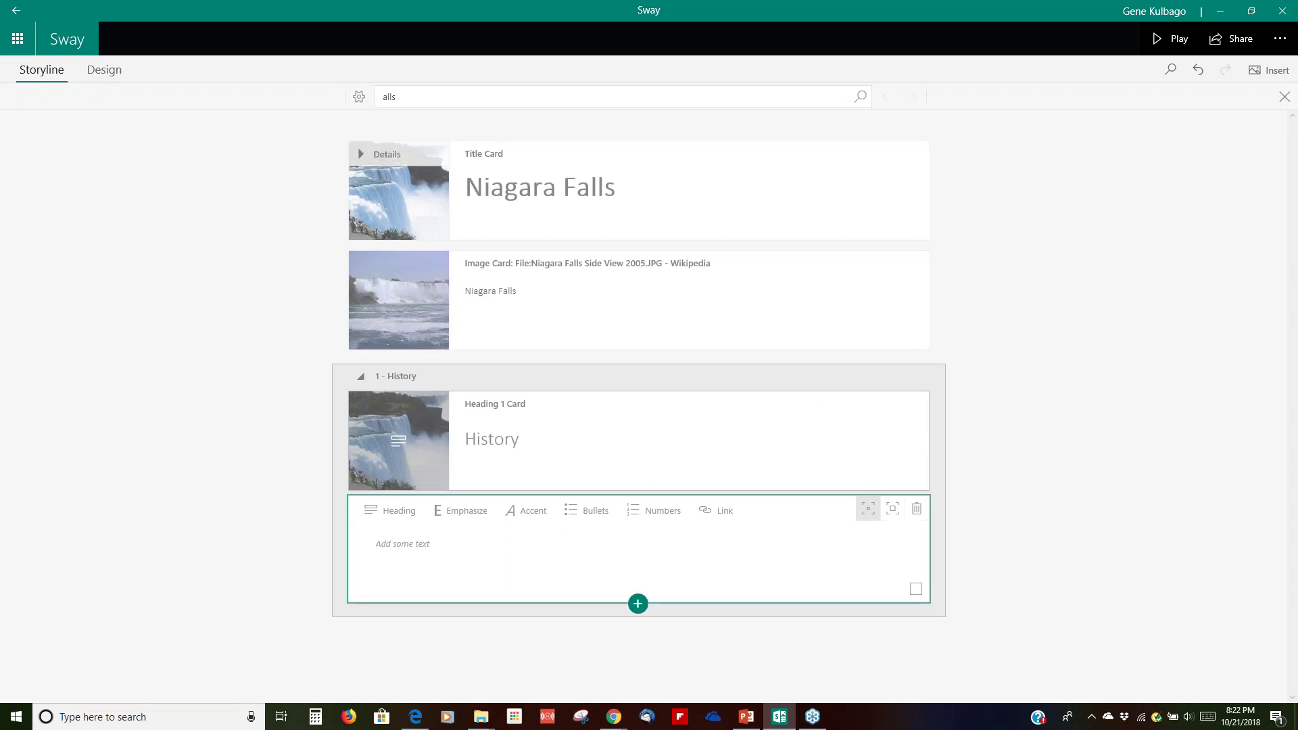
Switch to the Chrome browser and search the web for "history of Niagara Falls" in a new tab
{"action": "mouse_move", "coordinate": [620, 718]}
{"action": "left_click", "coordinate": [660, 666]}
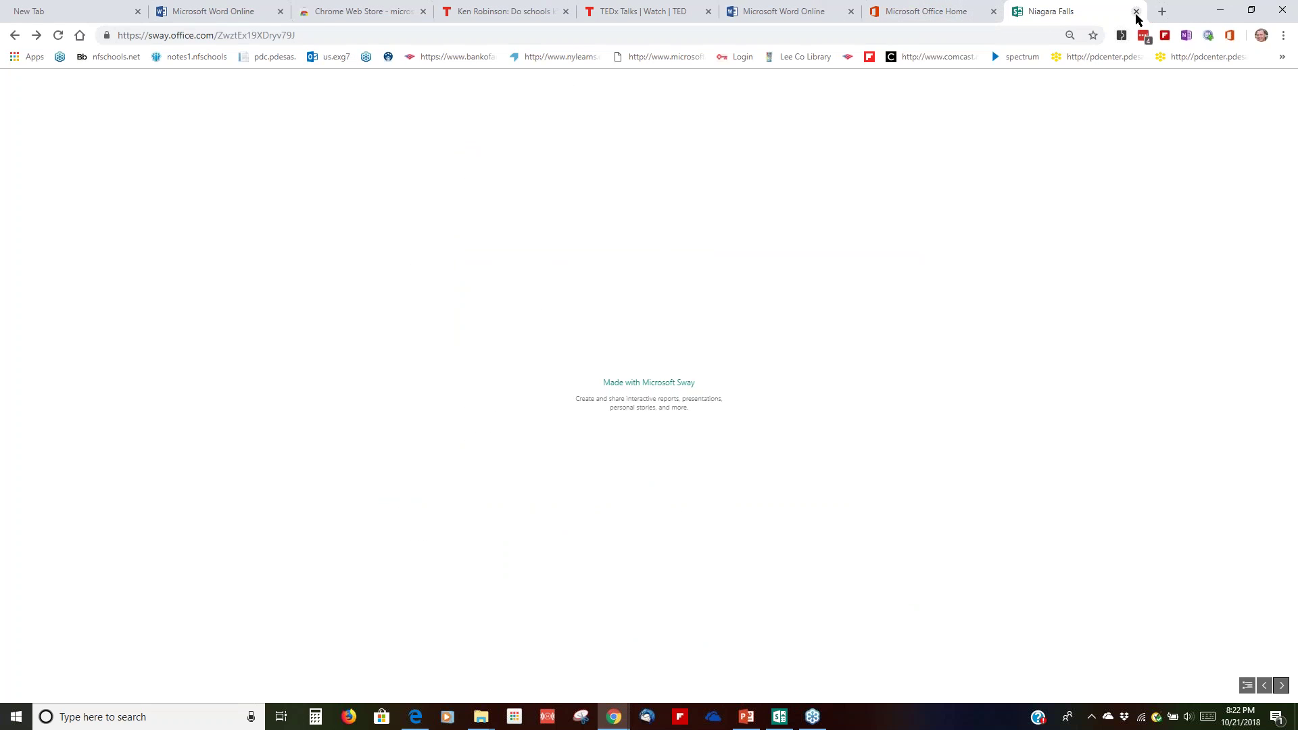
{"action": "left_click", "coordinate": [1160, 12]}
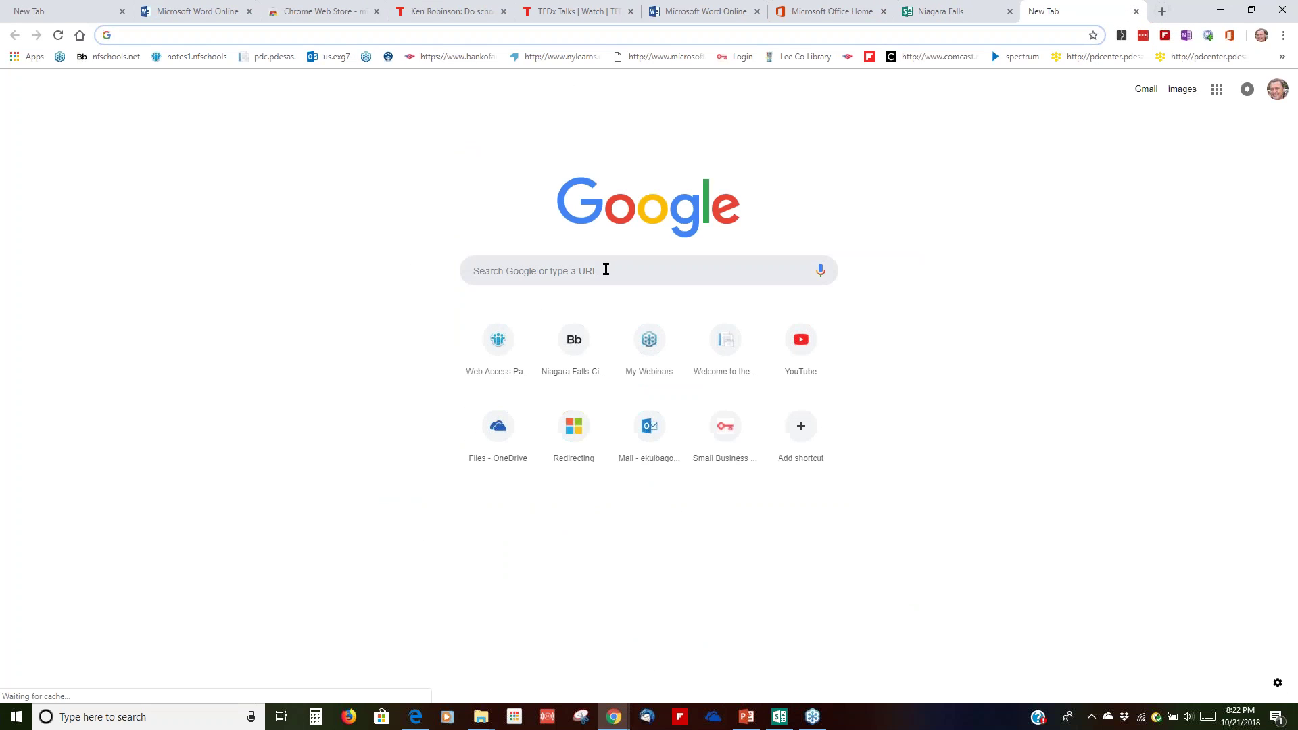
{"action": "type", "text": "his"}
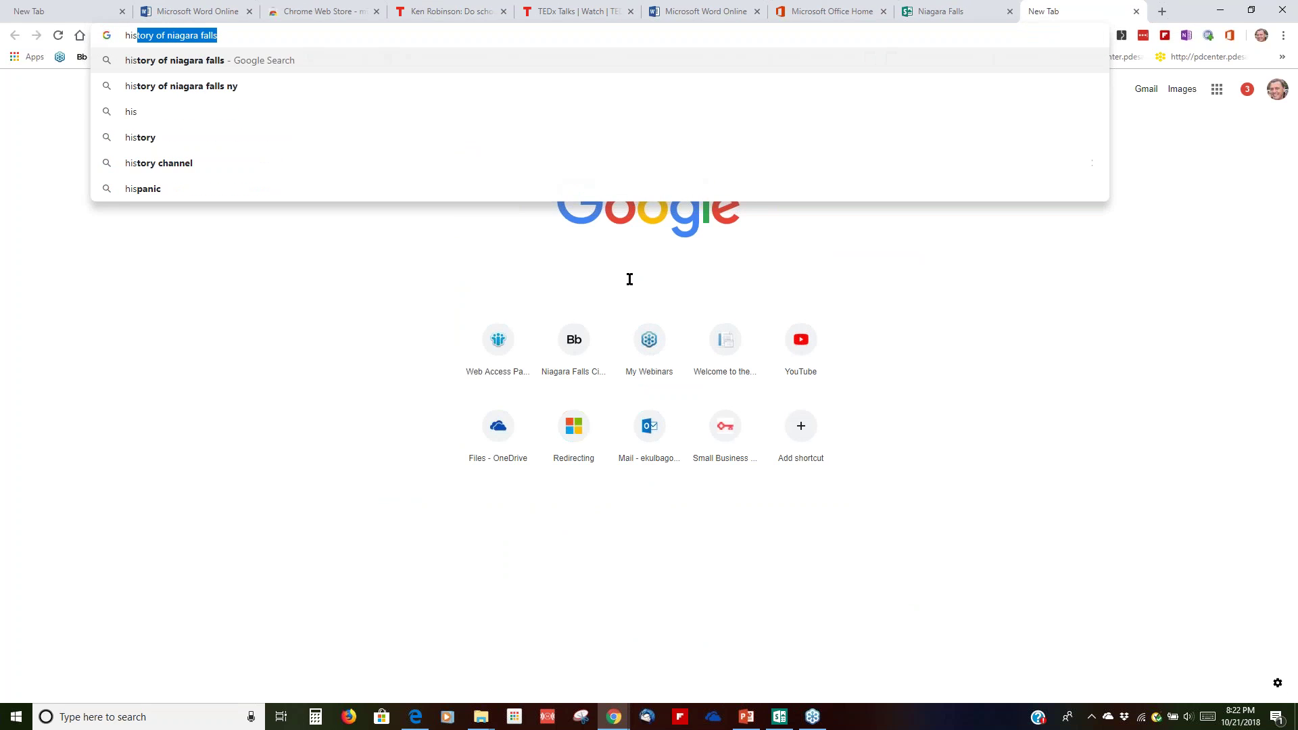
{"action": "type", "text": "tory o"}
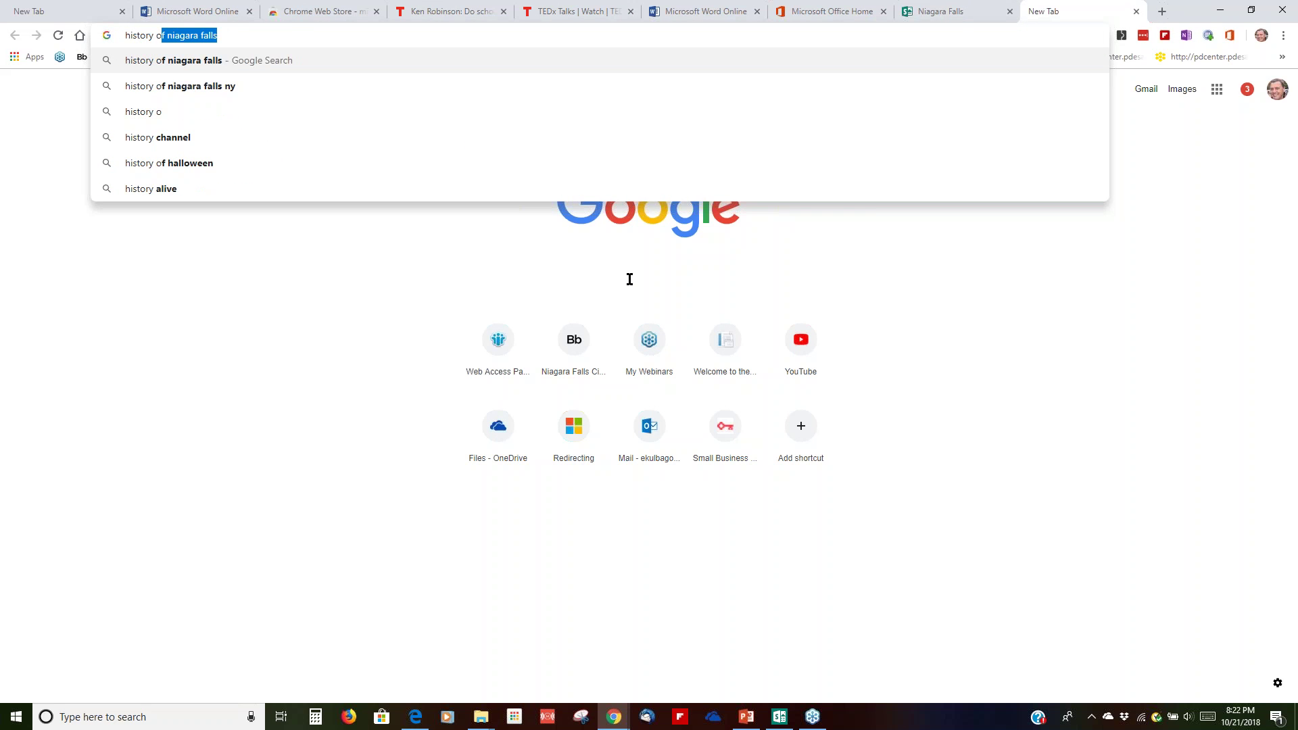
{"action": "type", "text": "f Niag"}
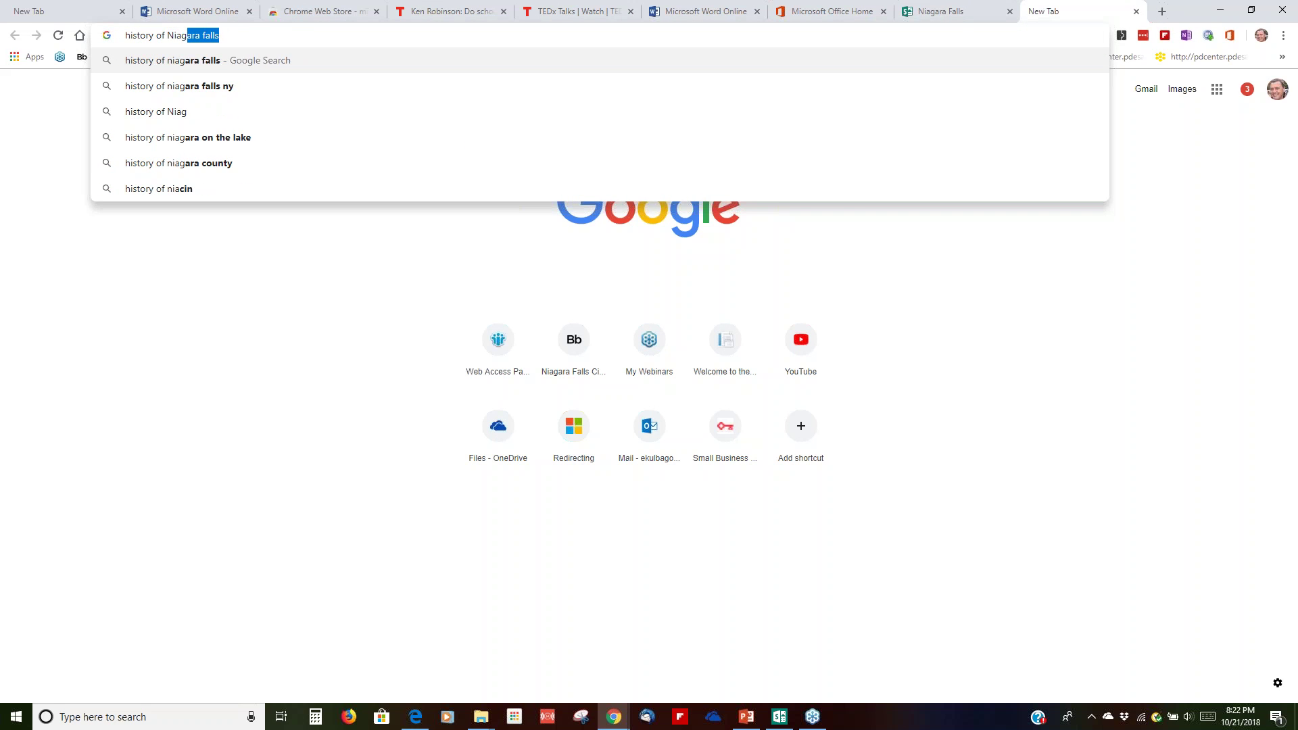
{"action": "type", "text": "ara Falls"}
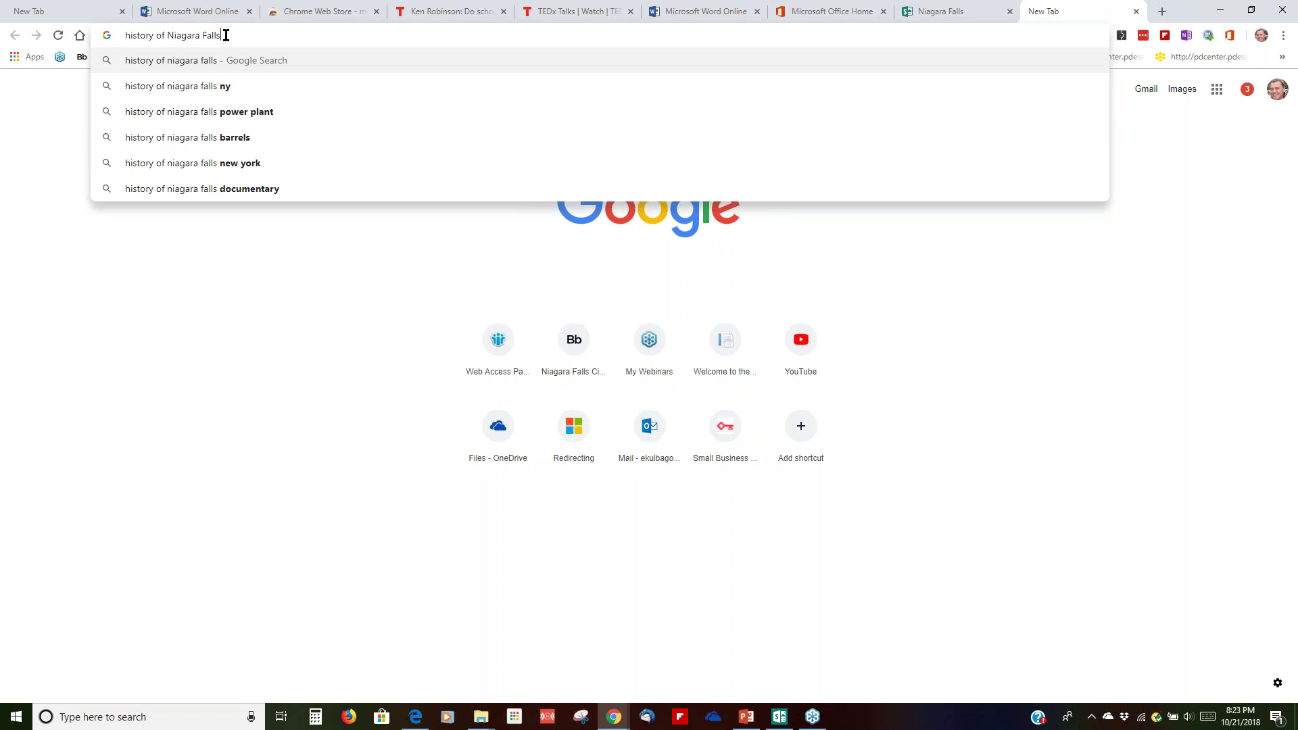
{"action": "key", "text": "Return"}
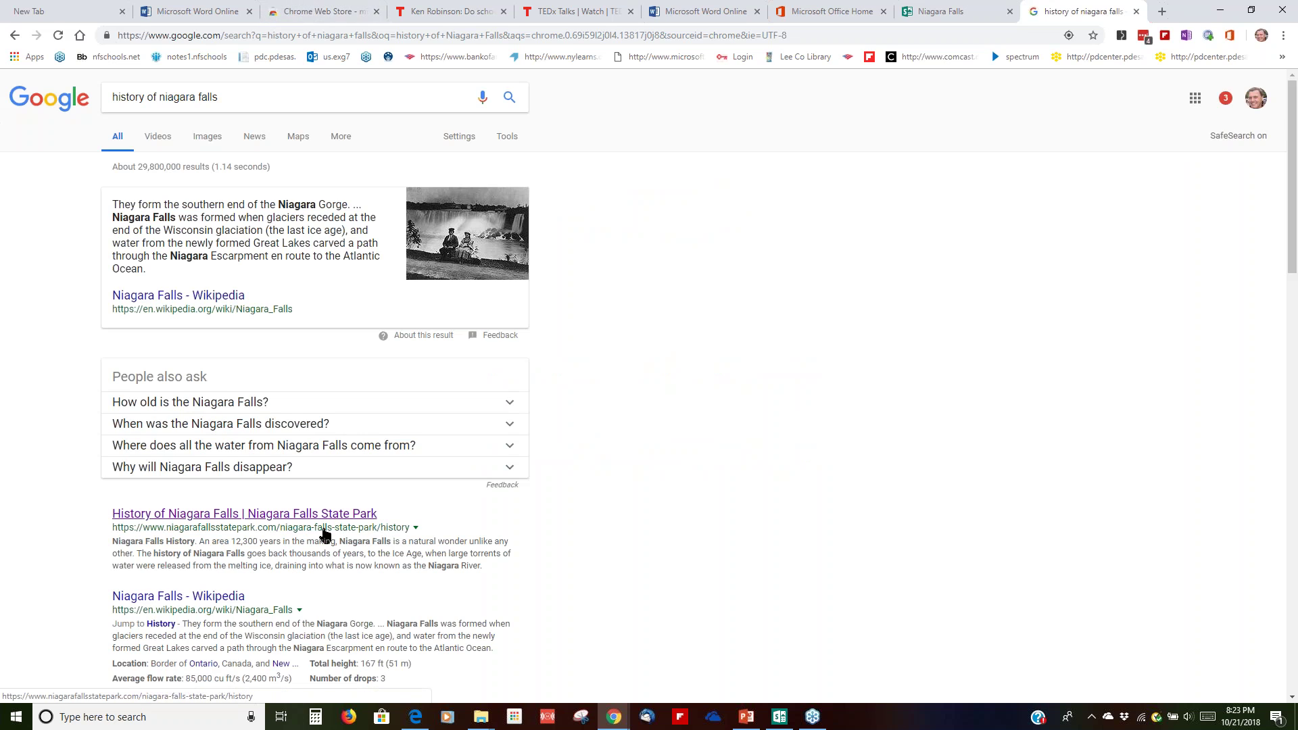
Open the Niagara Falls State Park history page and copy the first paragraph under "The Discovery of Niagara Falls"
{"action": "left_click", "coordinate": [338, 522]}
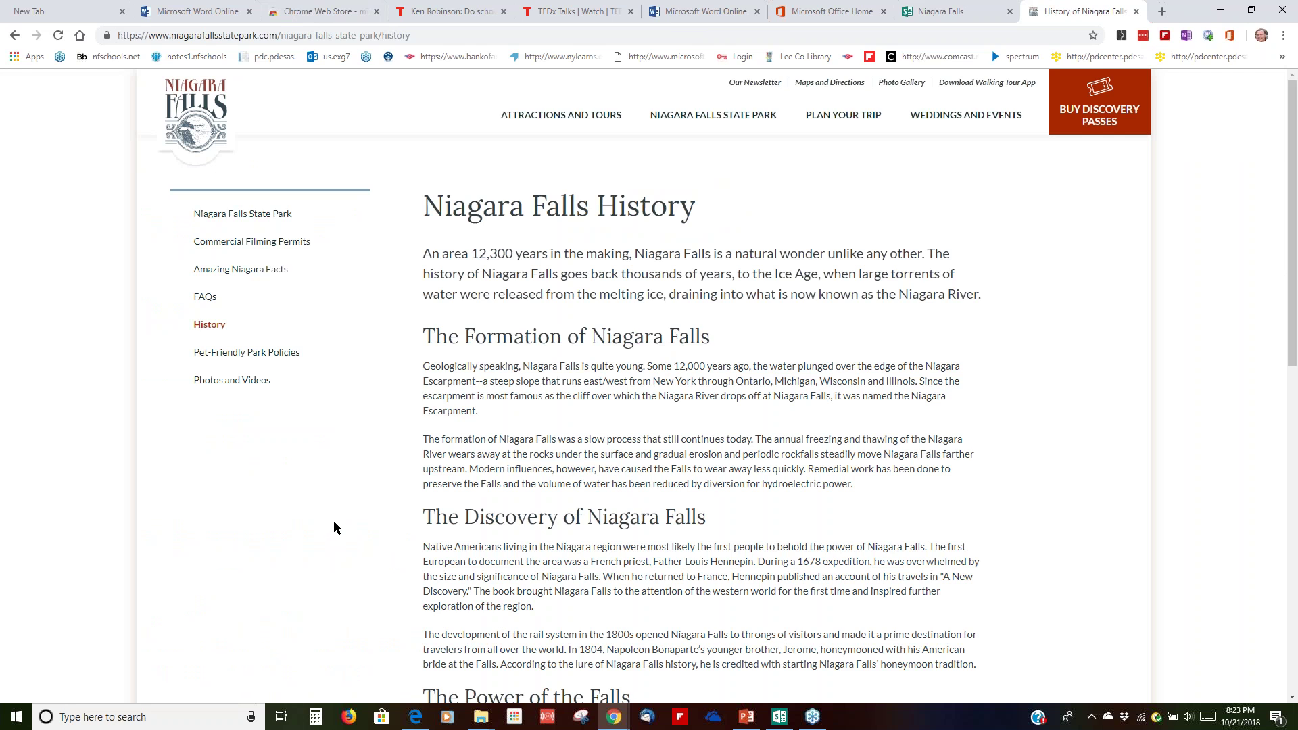
{"action": "scroll", "coordinate": [602, 631], "scroll_direction": "down", "scroll_amount": 6}
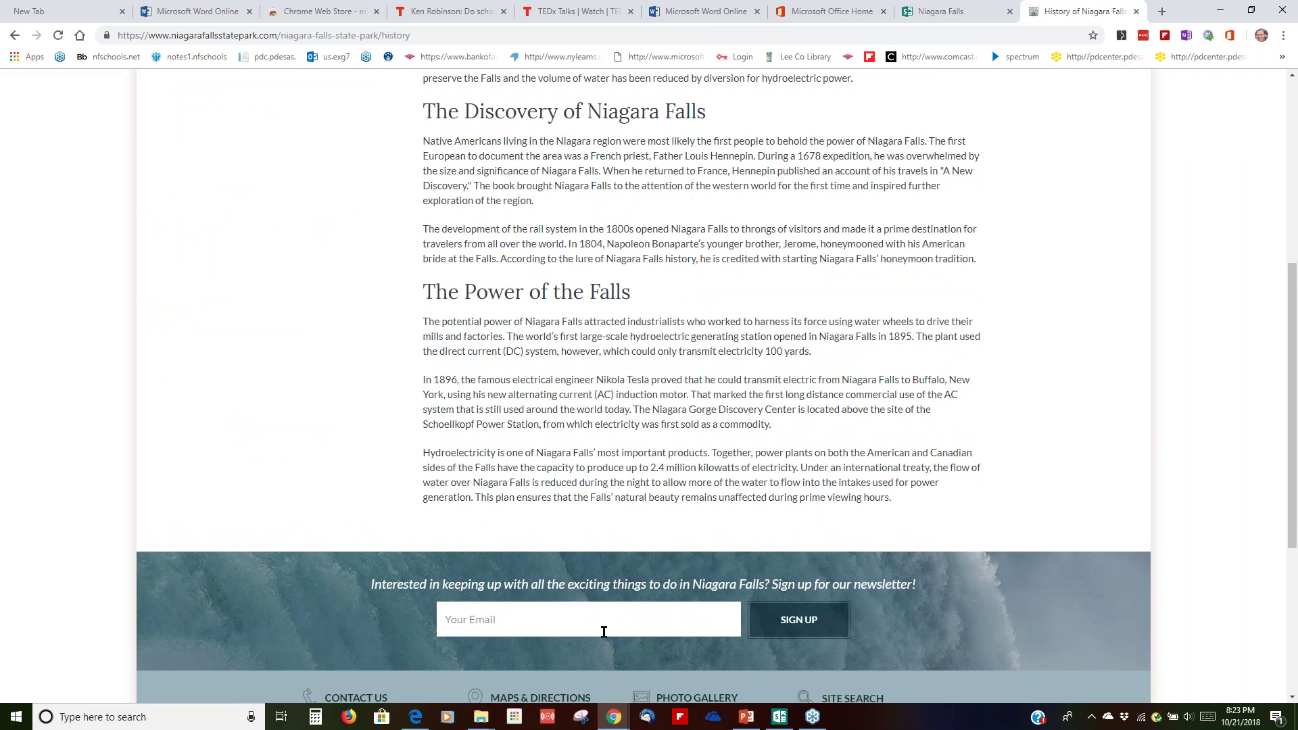
{"action": "left_click_drag", "start_coordinate": [537, 201], "coordinate": [423, 142]}
{"action": "key", "text": "ctrl+c"}
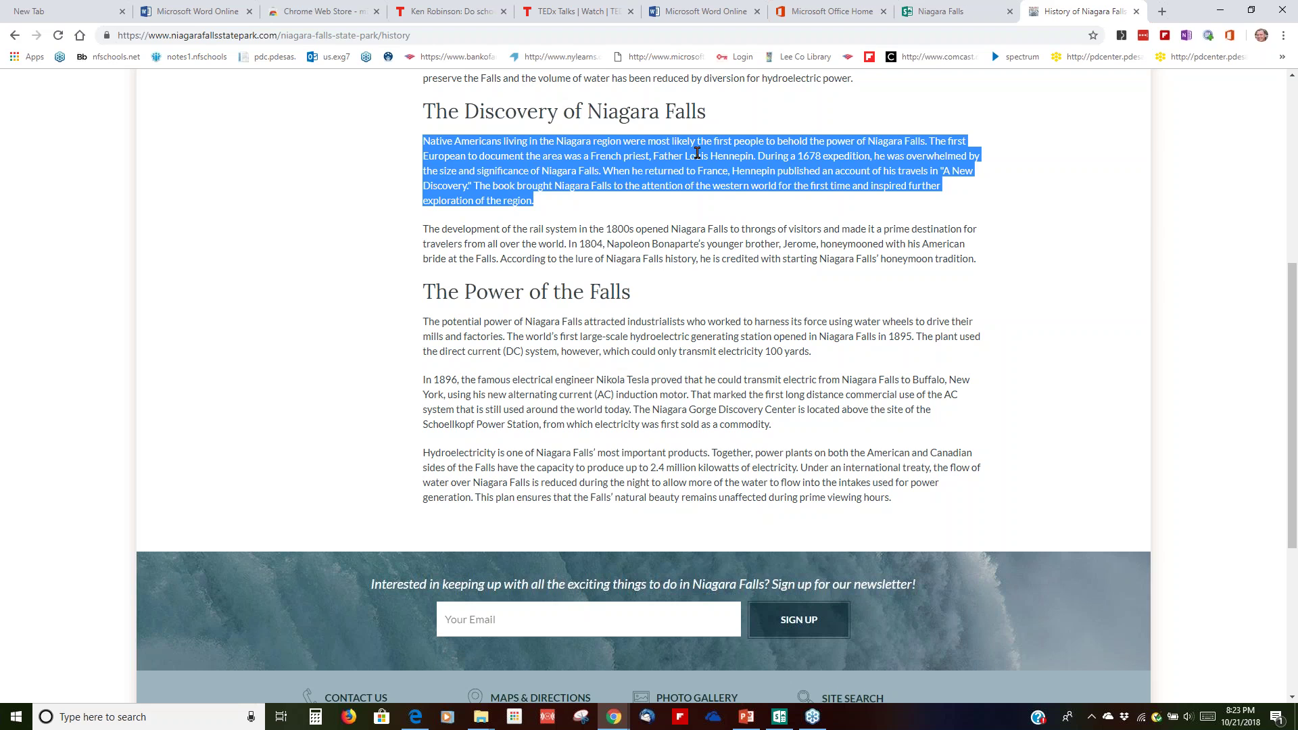
Switch back to Sway and paste the copied paragraph into the empty text card in the History section
{"action": "left_click", "coordinate": [779, 716]}
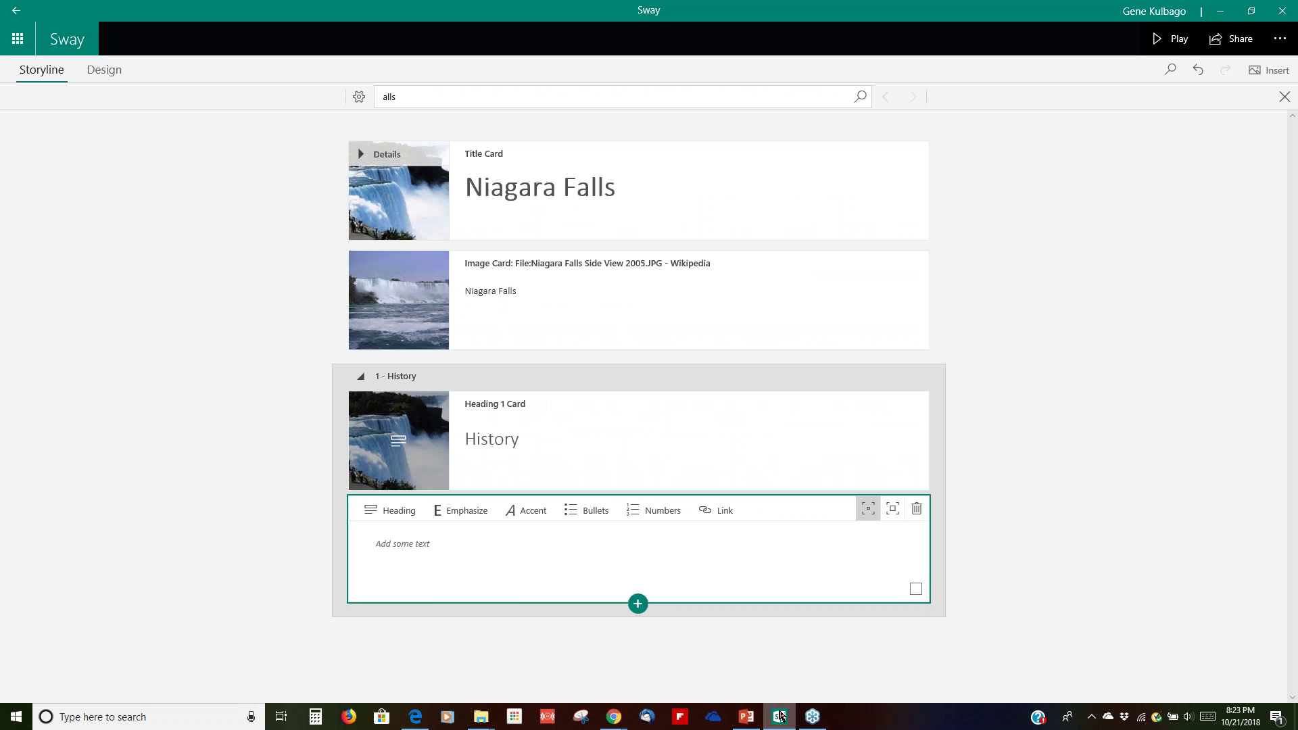
{"action": "left_click", "coordinate": [393, 542]}
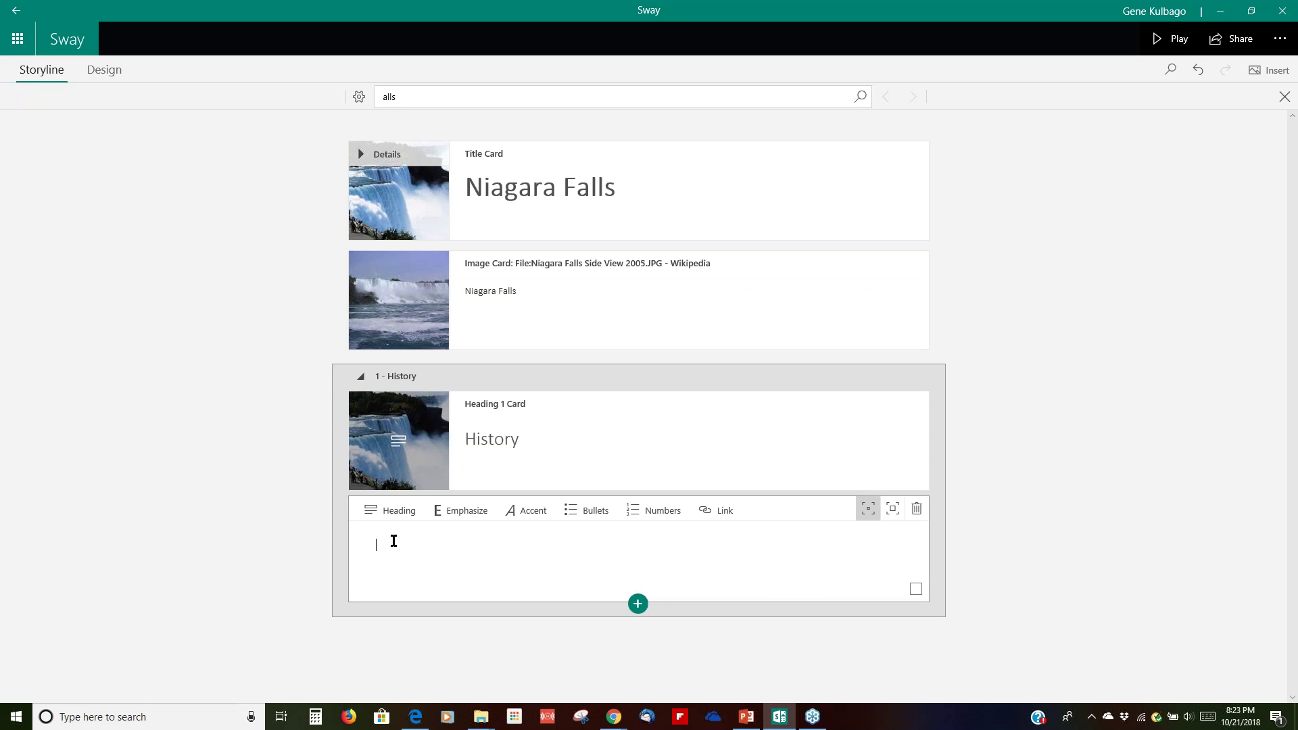
{"action": "key", "text": "ctrl+v"}
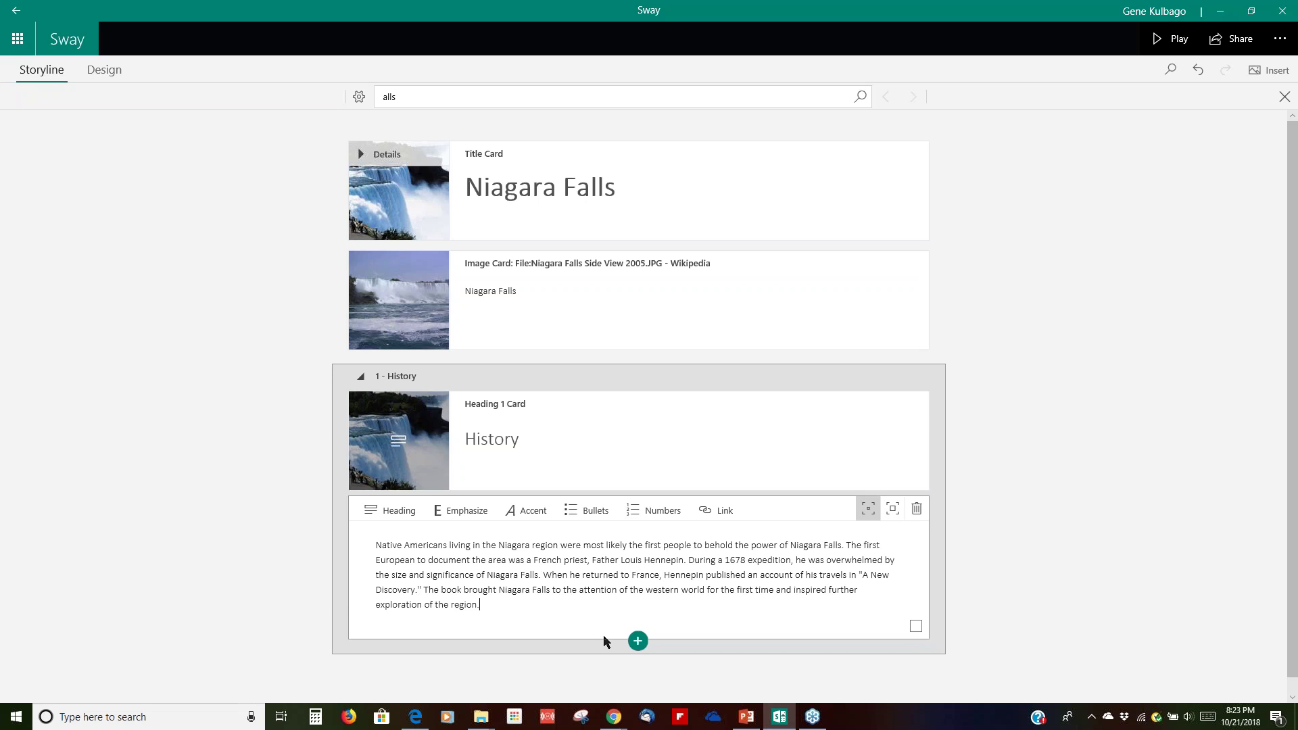
Emphasize the entire pasted paragraph and give its text card the stronger card emphasis level
{"action": "left_click_drag", "start_coordinate": [482, 603], "coordinate": [376, 538]}
{"action": "left_click", "coordinate": [464, 514]}
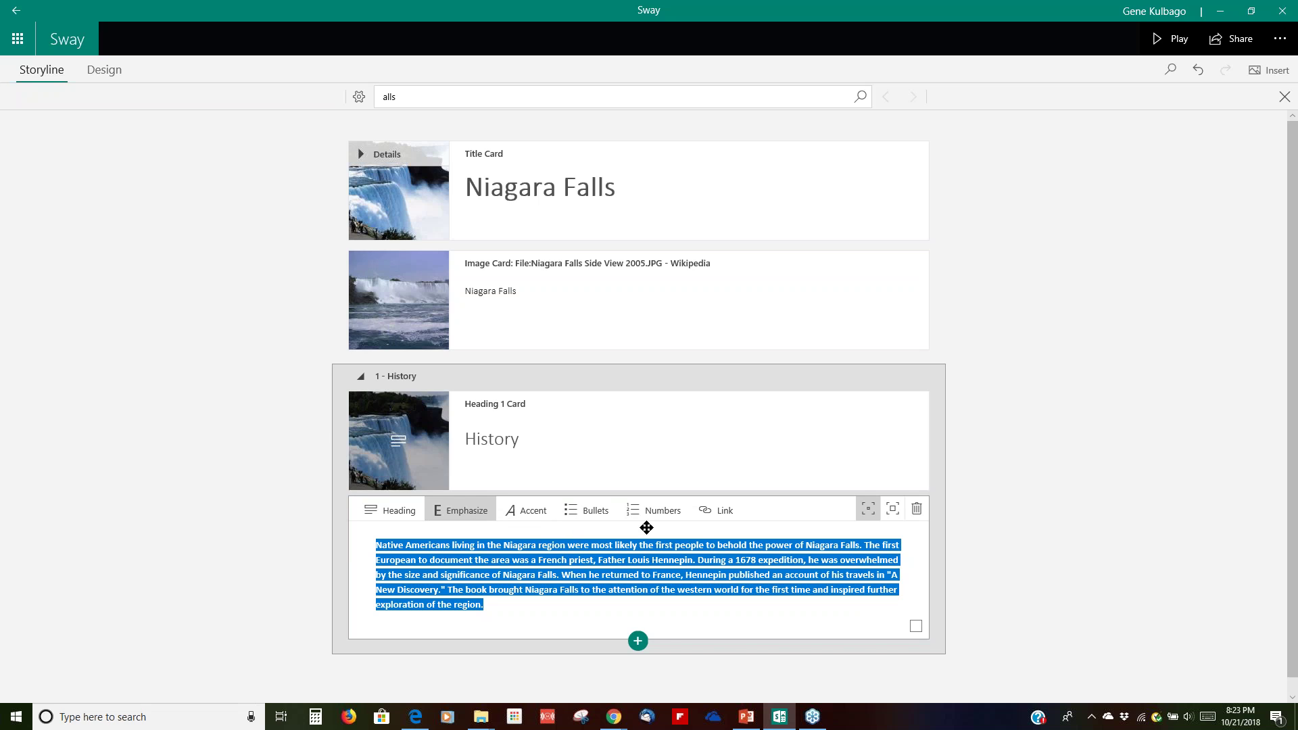
{"action": "left_click", "coordinate": [891, 516]}
{"action": "scroll", "coordinate": [987, 461], "scroll_direction": "down", "scroll_amount": 2}
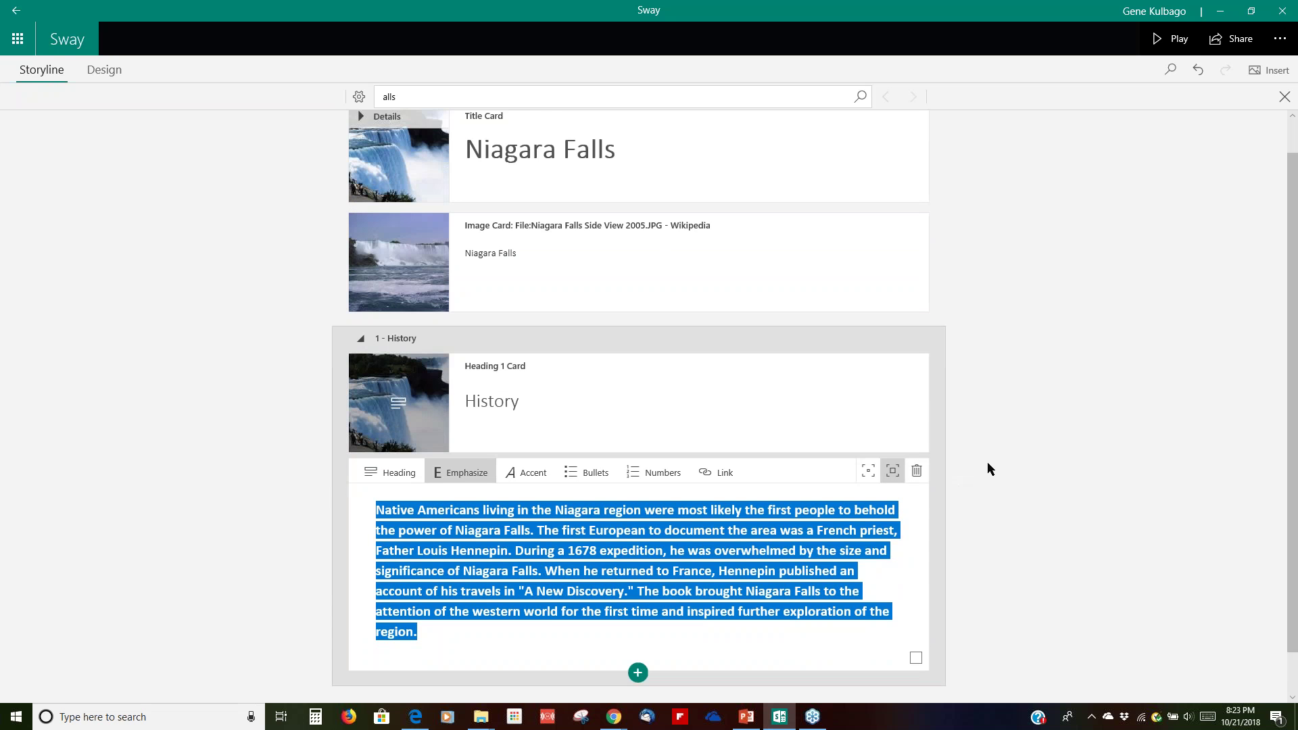
{"action": "left_click", "coordinate": [821, 585]}
Play the Sway, view the History section with its new paragraph, and return to editing the storyline
{"action": "mouse_move", "coordinate": [779, 716]}
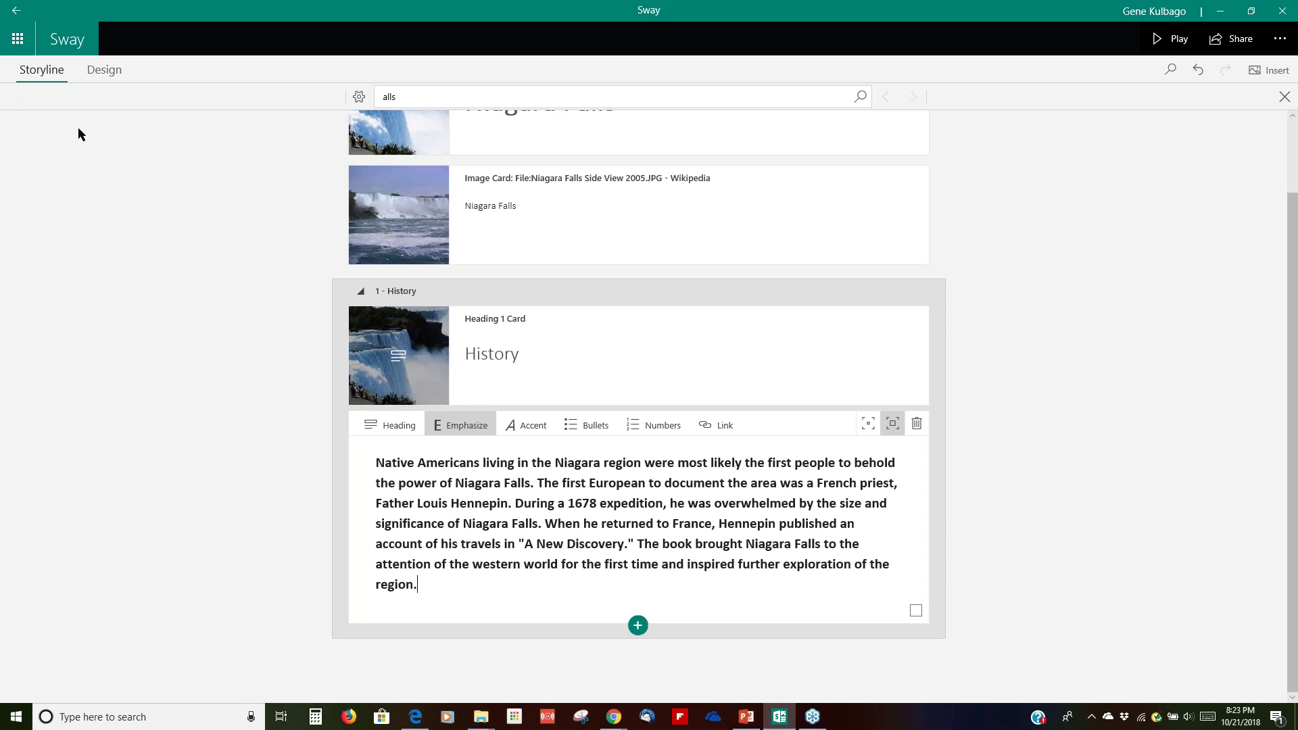
{"action": "left_click", "coordinate": [1173, 39]}
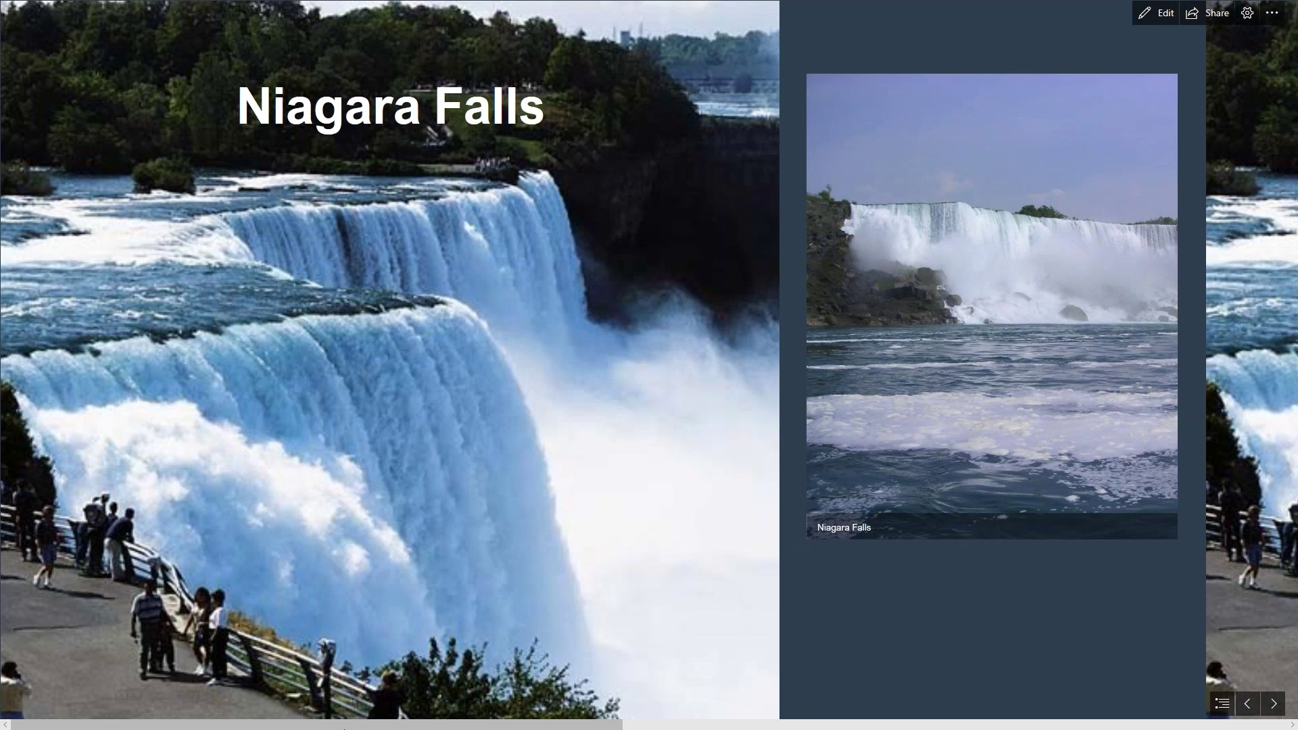
{"action": "left_click_drag", "start_coordinate": [501, 724], "coordinate": [1068, 694]}
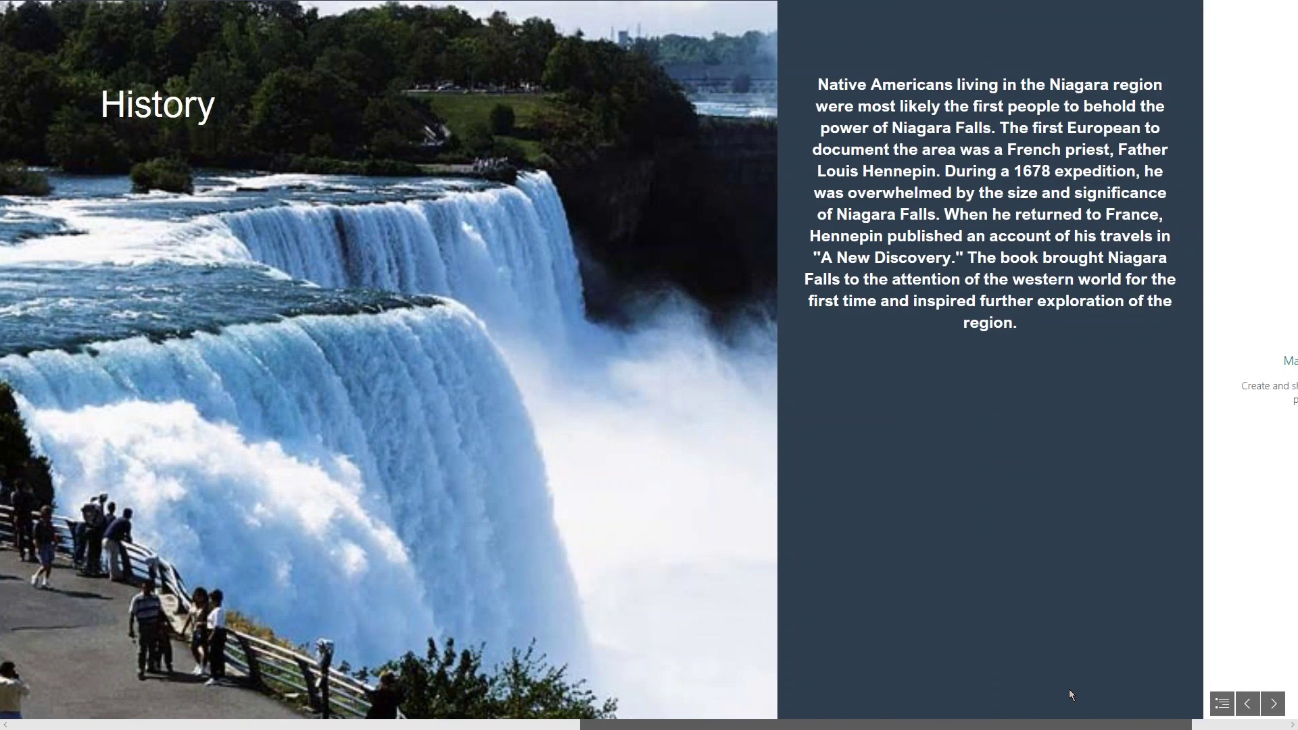
{"action": "left_click_drag", "start_coordinate": [1068, 688], "coordinate": [1068, 688]}
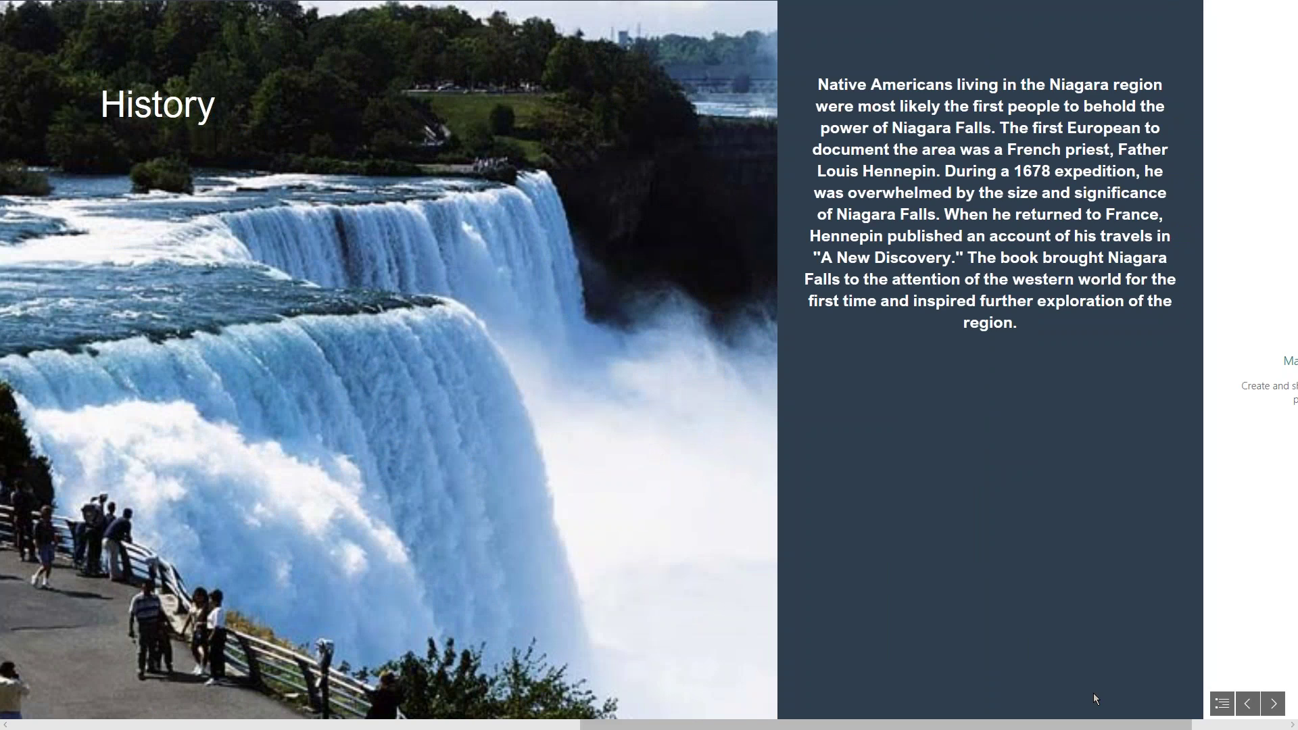
{"action": "left_click", "coordinate": [1247, 704]}
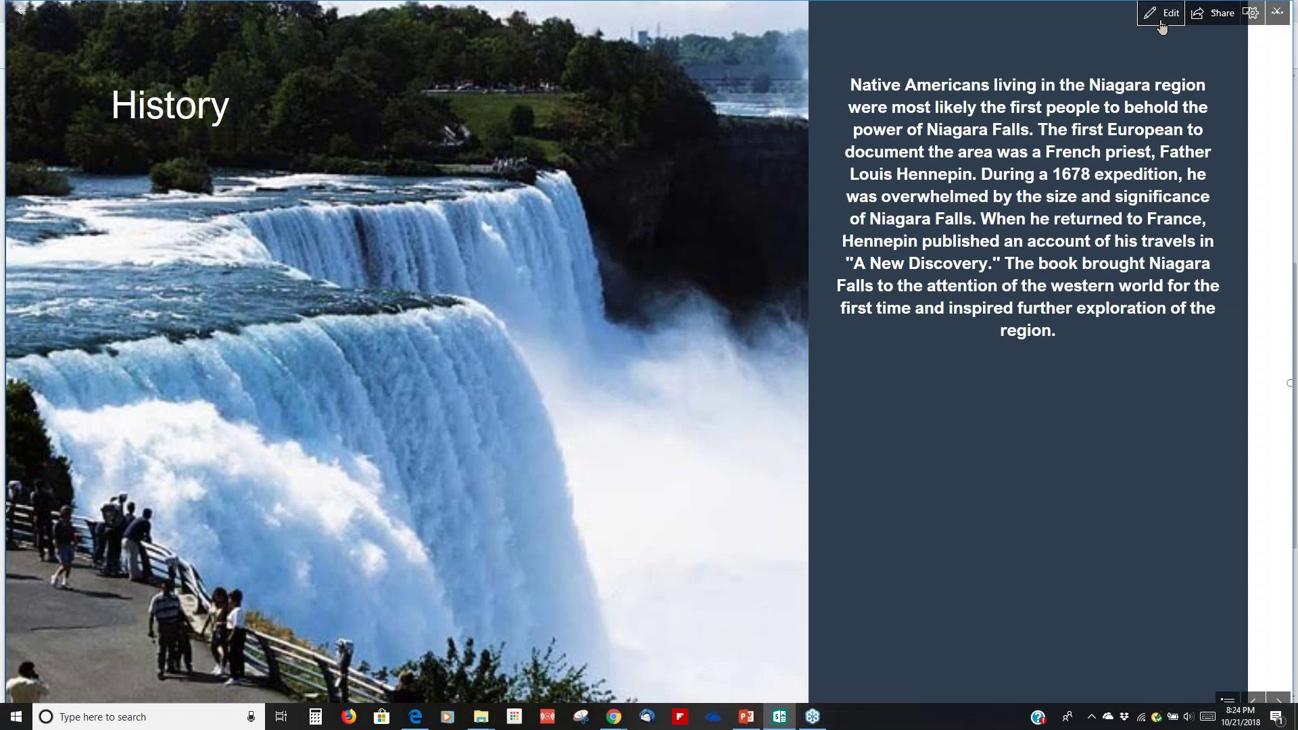
{"action": "left_click", "coordinate": [1155, 13]}
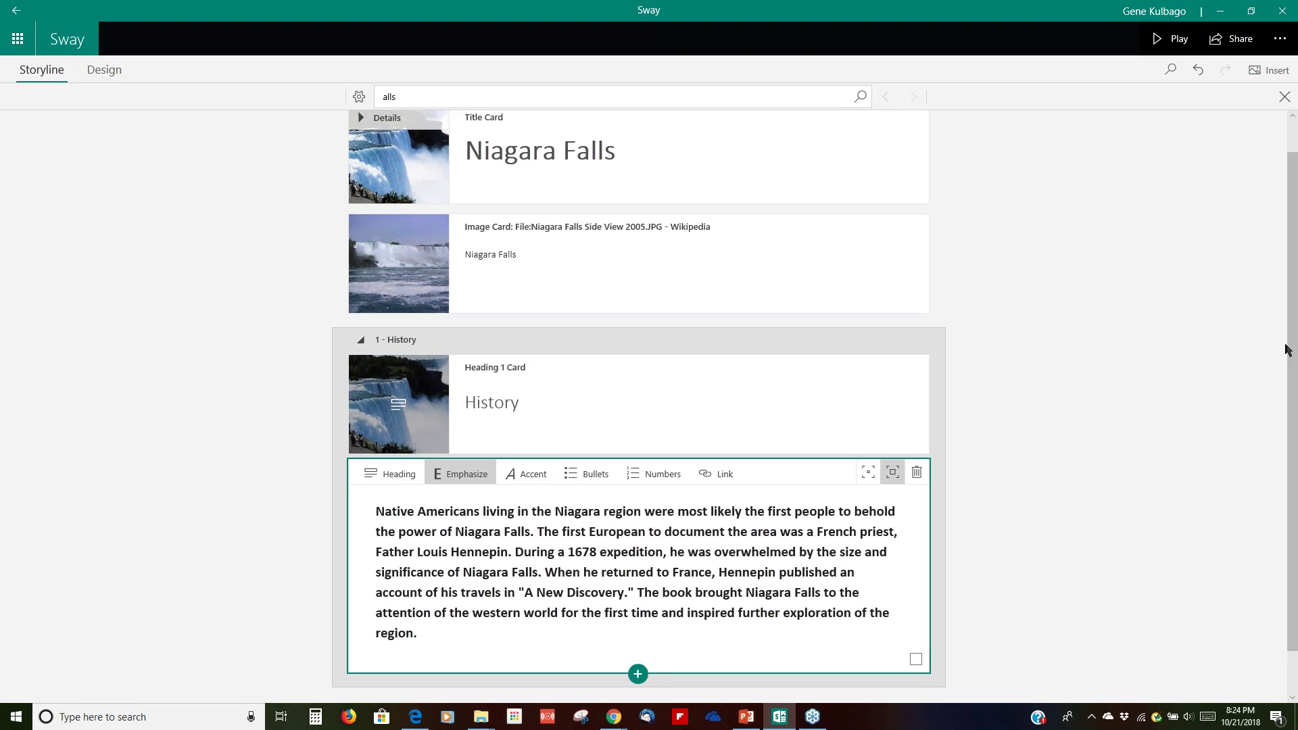
Add an empty image card below the text card in the History section
{"action": "key", "text": "shift+Tab"}
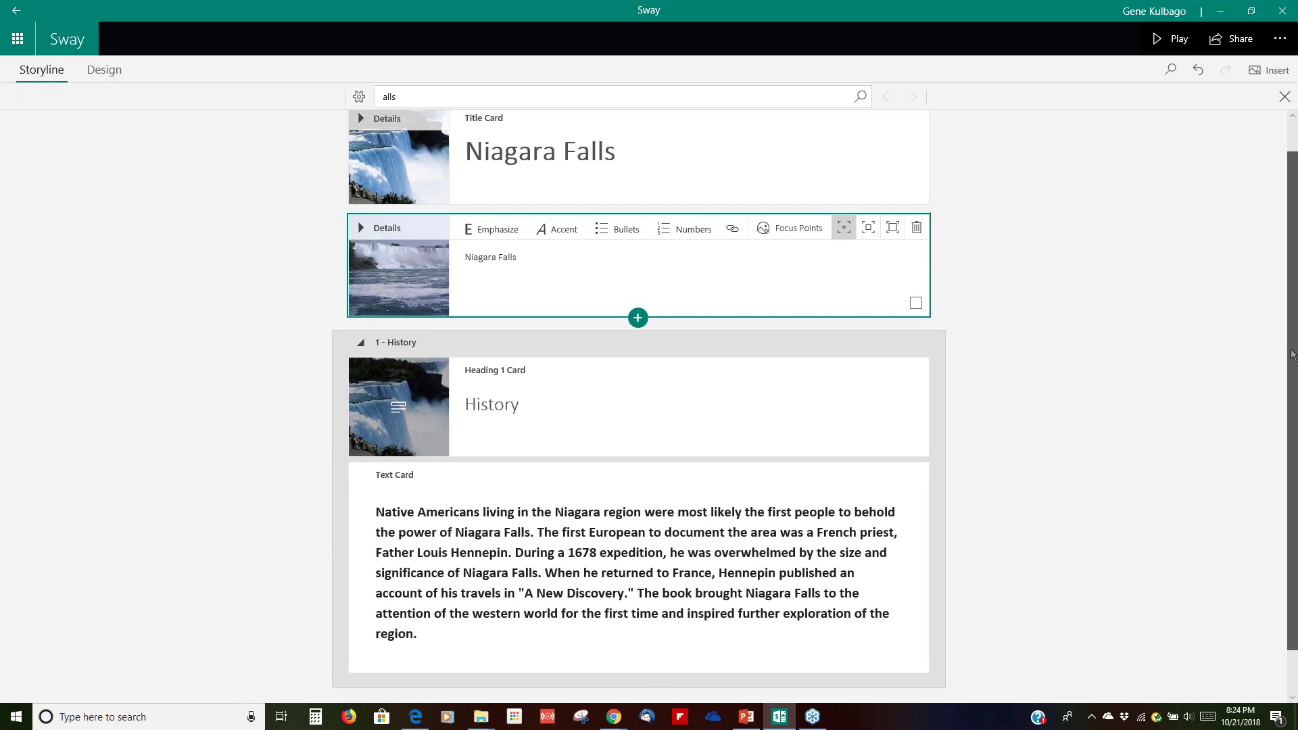
{"action": "scroll", "coordinate": [1285, 338], "scroll_direction": "down", "scroll_amount": 1}
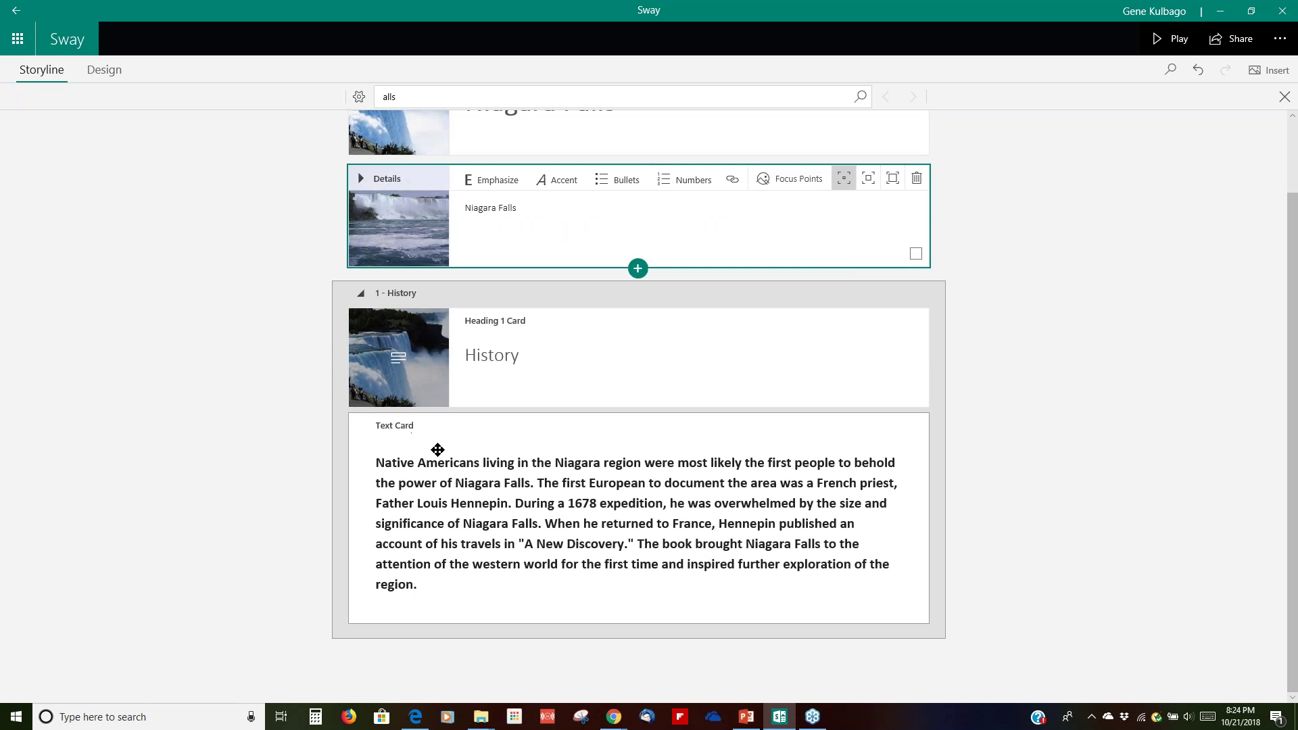
{"action": "left_click", "coordinate": [638, 638]}
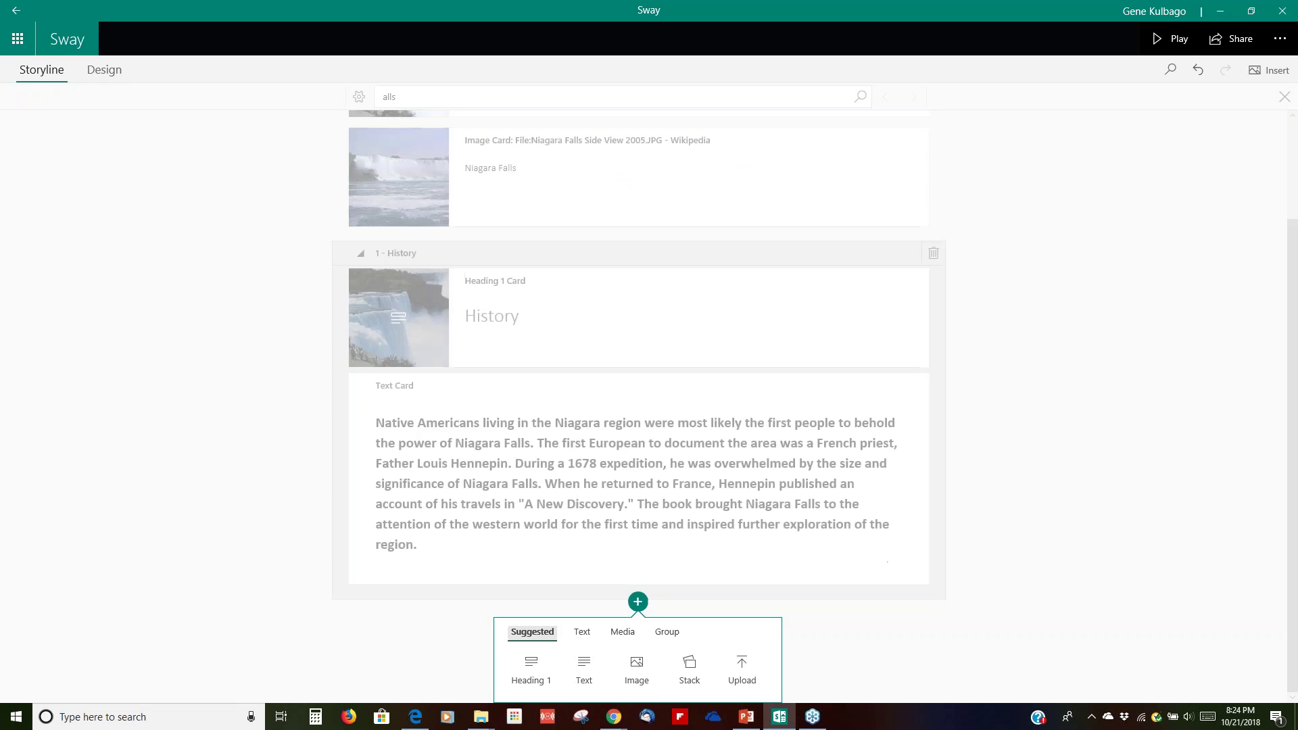
{"action": "left_click", "coordinate": [636, 668]}
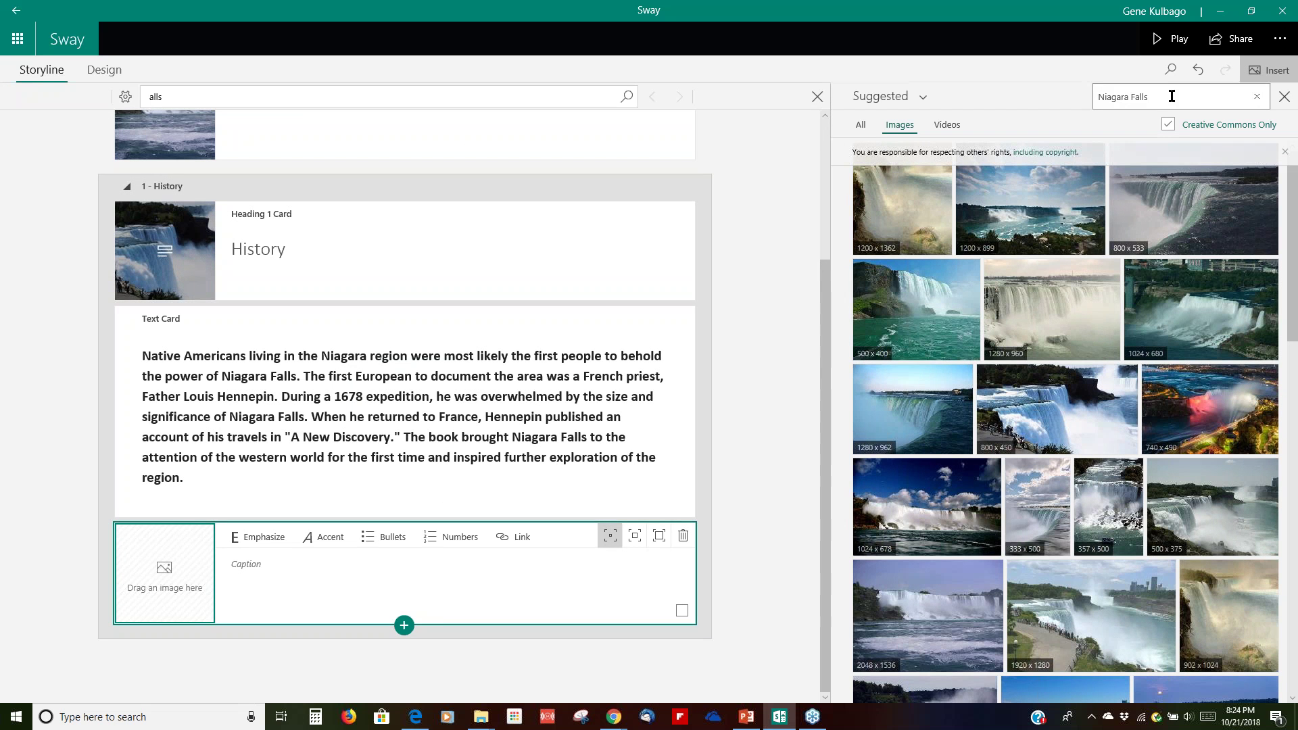
Search the suggested Creative Commons images for "Father Hennepin" for the new image card
{"action": "left_click", "coordinate": [1171, 96]}
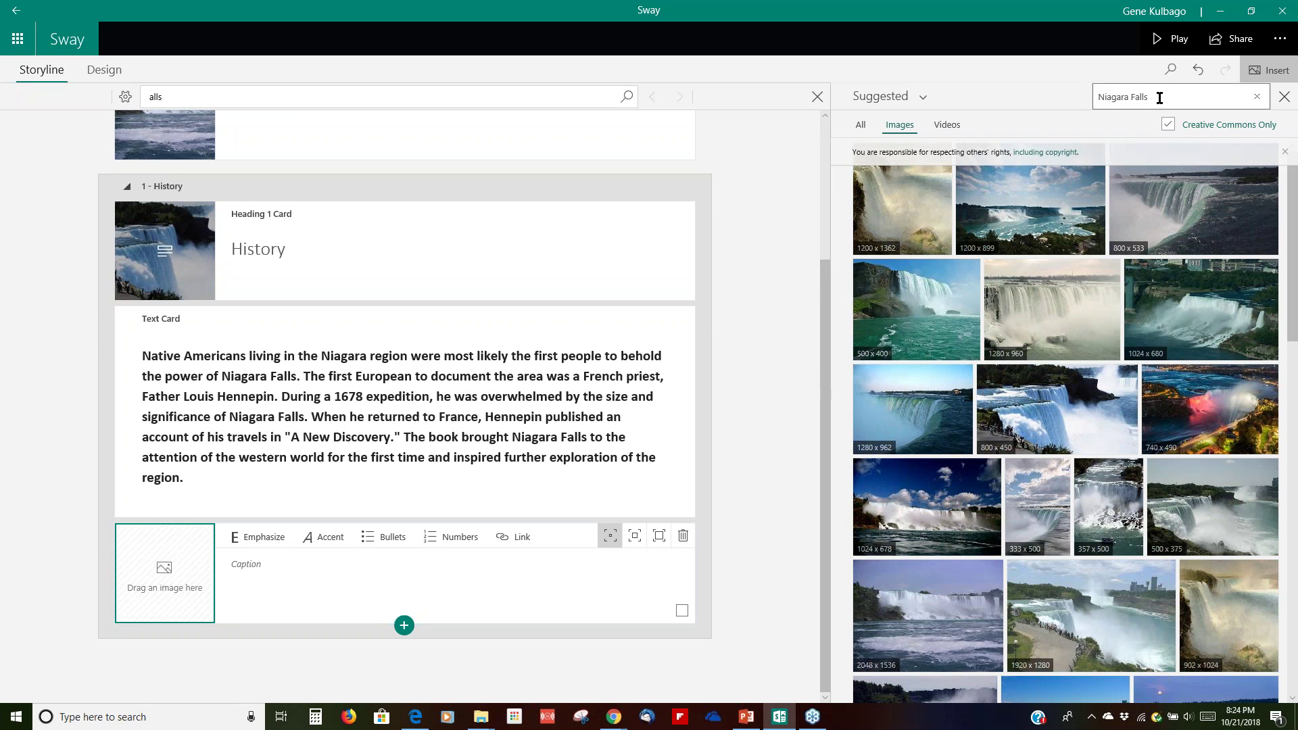
{"action": "type", "text": "Father"}
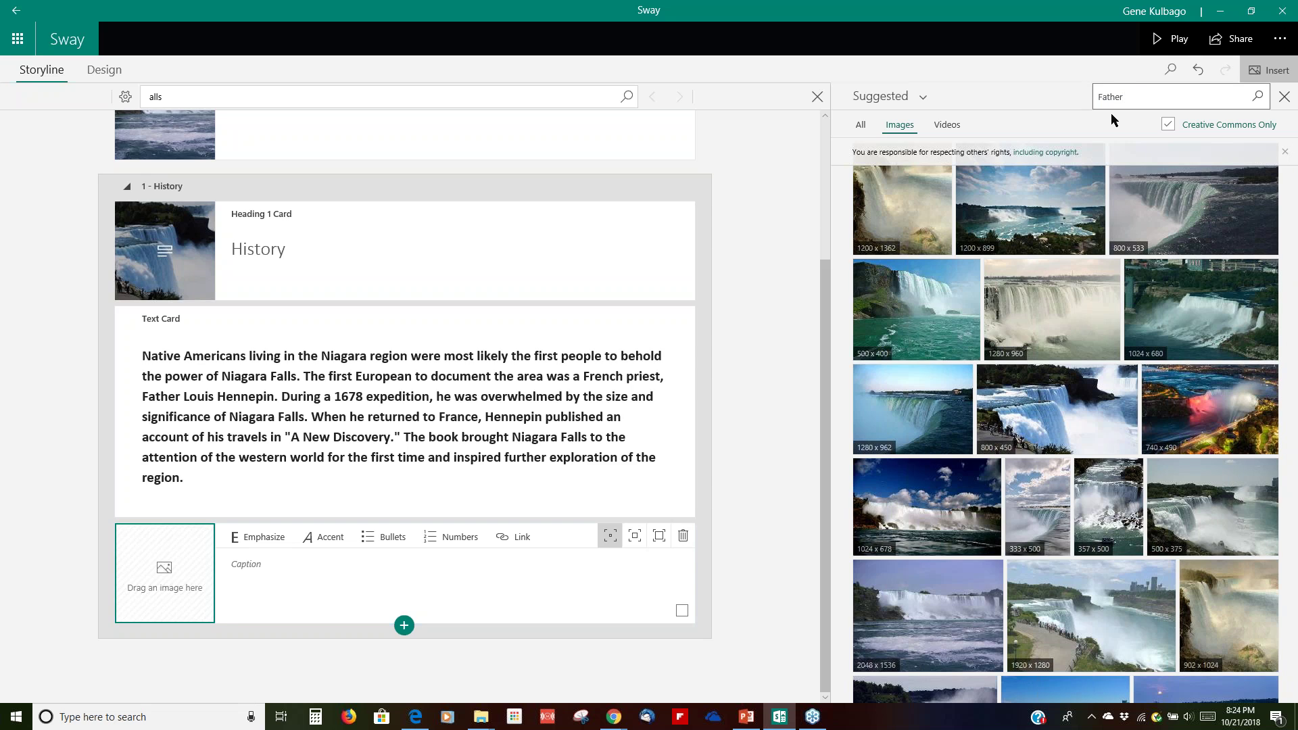
{"action": "type", "text": " Hennepin"}
{"action": "left_click", "coordinate": [1258, 96]}
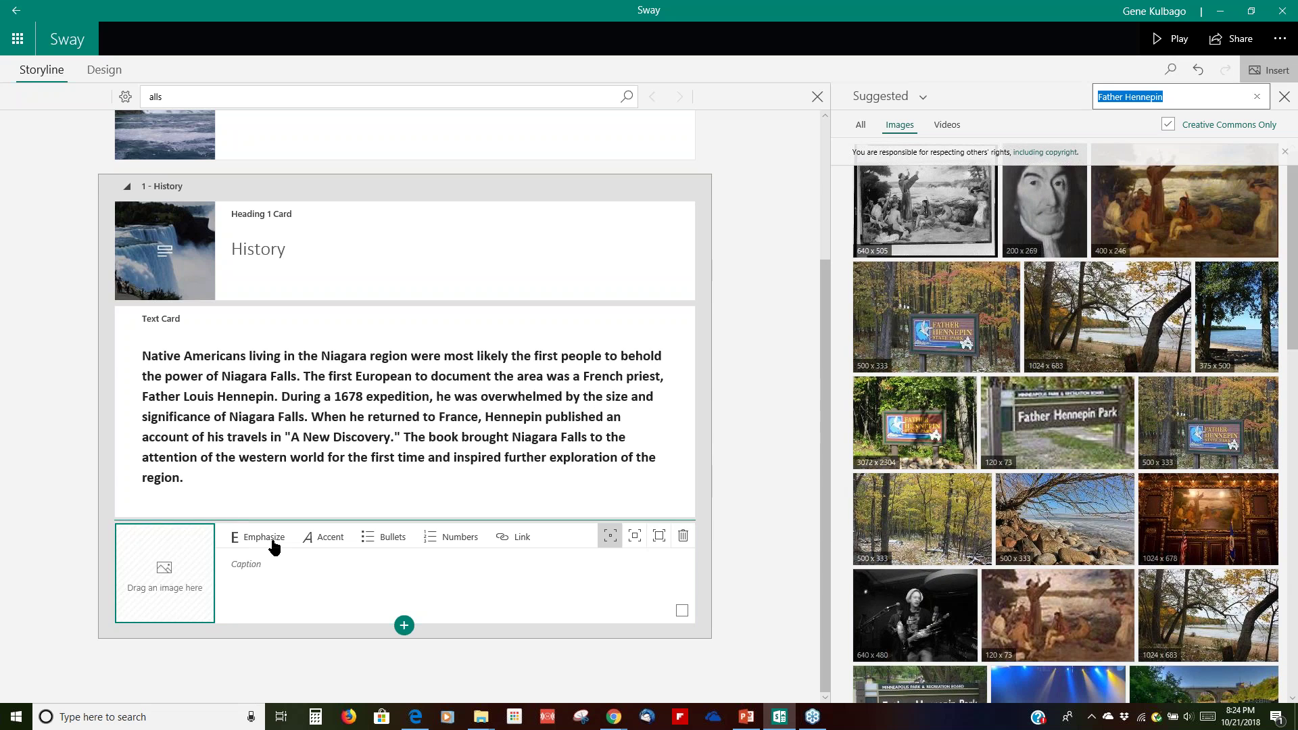
{"action": "left_click", "coordinate": [138, 502]}
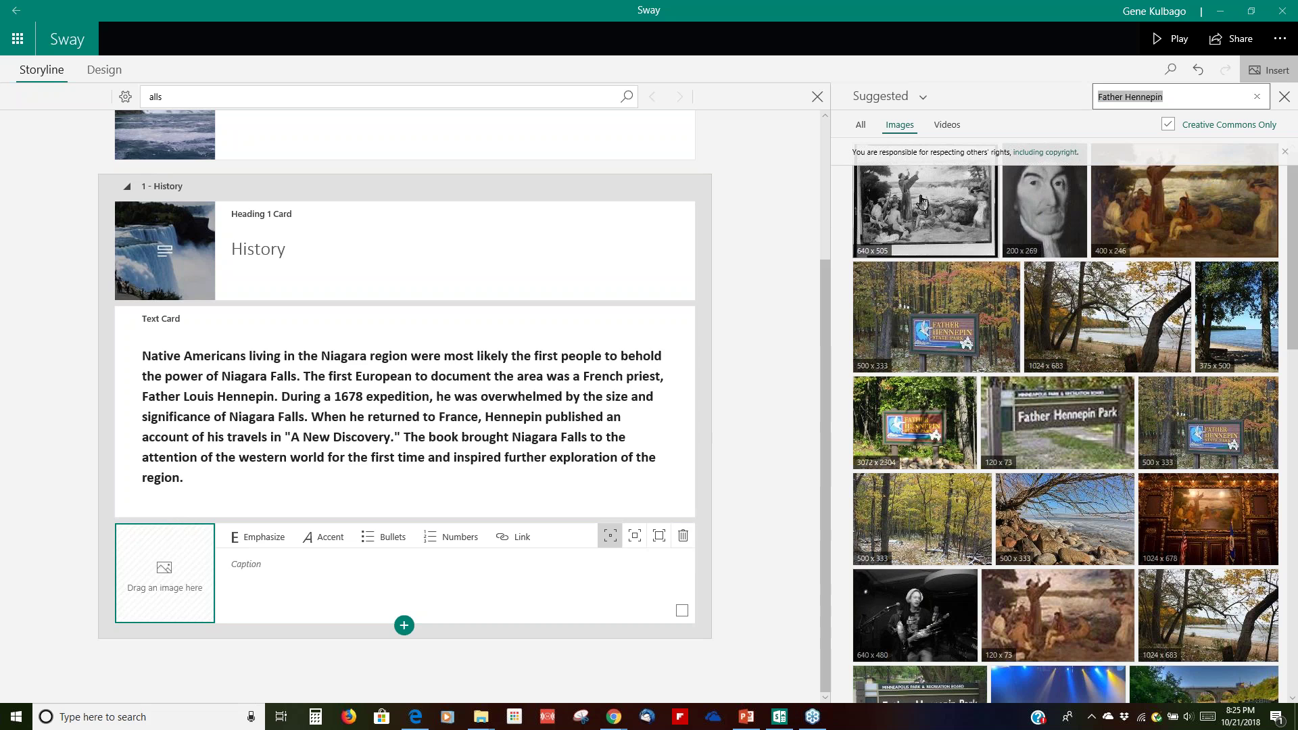
Place the black-and-white 640 x 505 Father Hennepin picture in the empty History image card and close the image suggestions
{"action": "left_click_drag", "start_coordinate": [855, 237], "coordinate": [121, 592]}
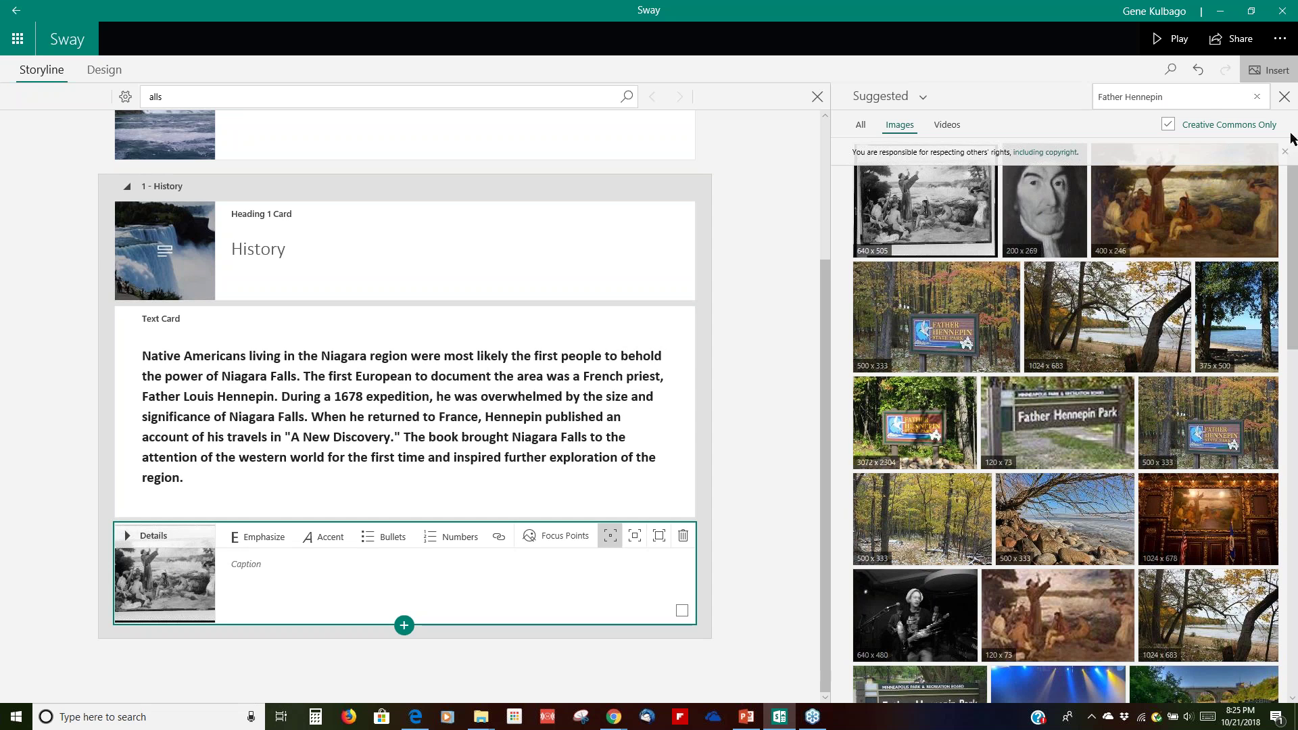
{"action": "left_click", "coordinate": [1284, 97]}
{"action": "left_click", "coordinate": [1286, 98]}
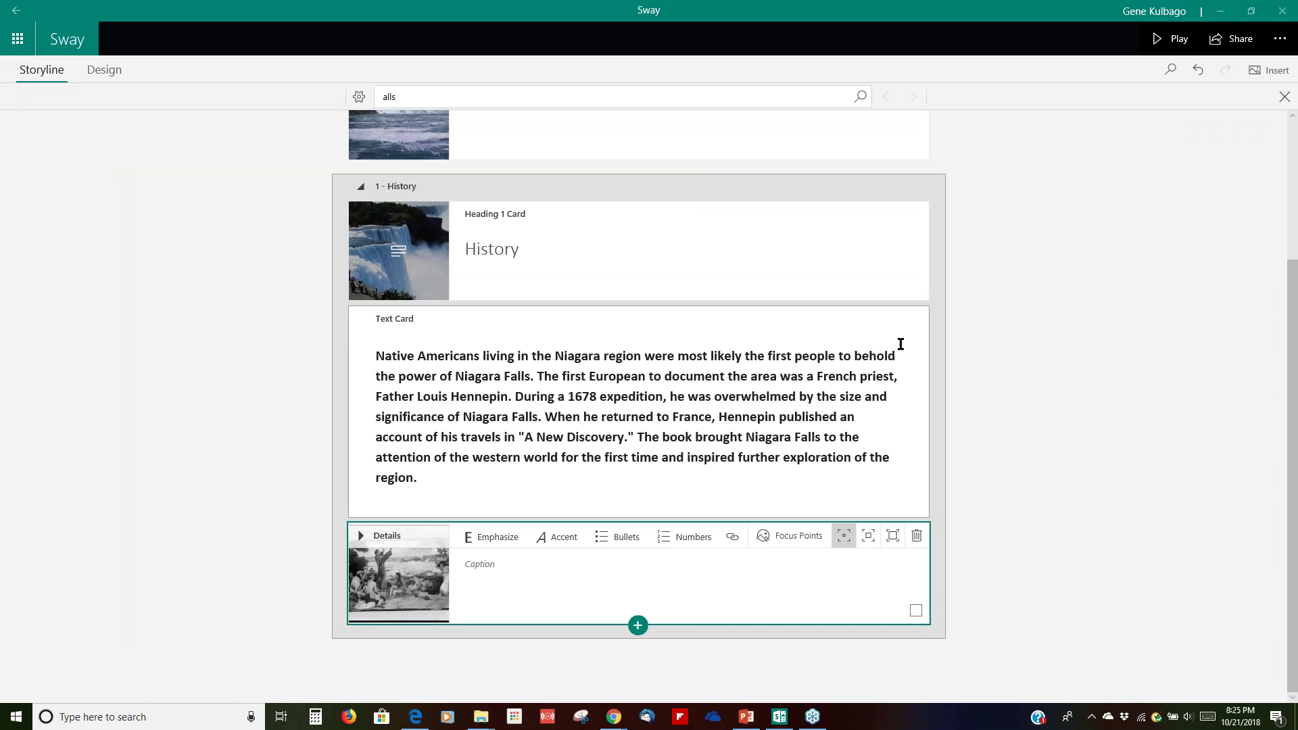
Play the Sway, look through it up to the History heading, and return to editing the storyline
{"action": "left_click", "coordinate": [1177, 40]}
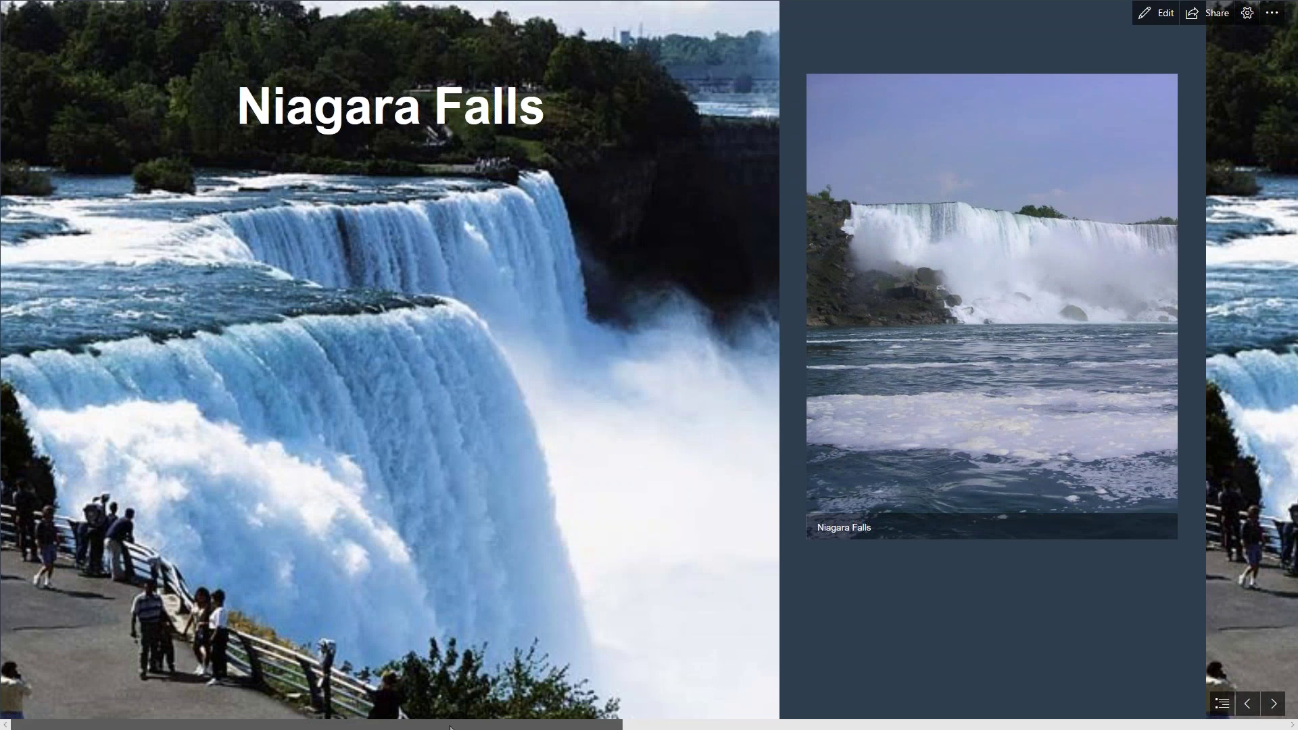
{"action": "left_click_drag", "start_coordinate": [458, 727], "coordinate": [598, 699]}
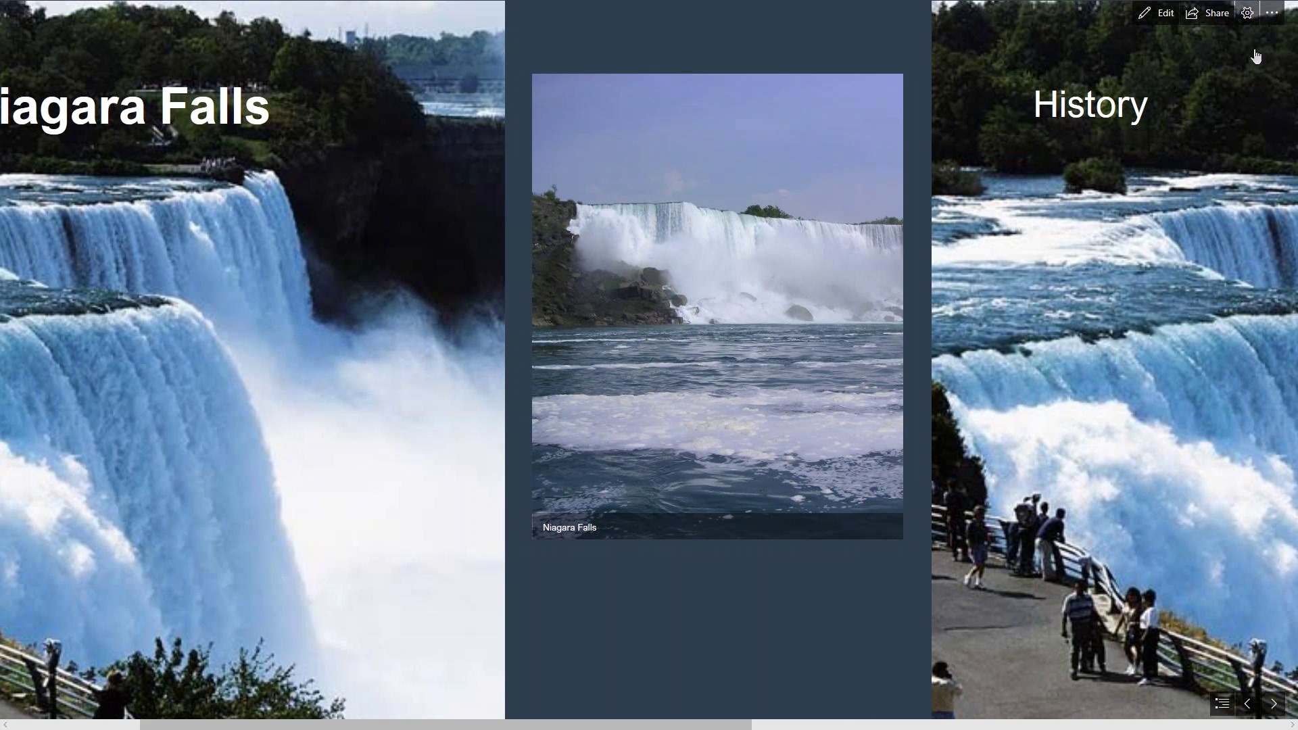
{"action": "left_click", "coordinate": [1160, 15]}
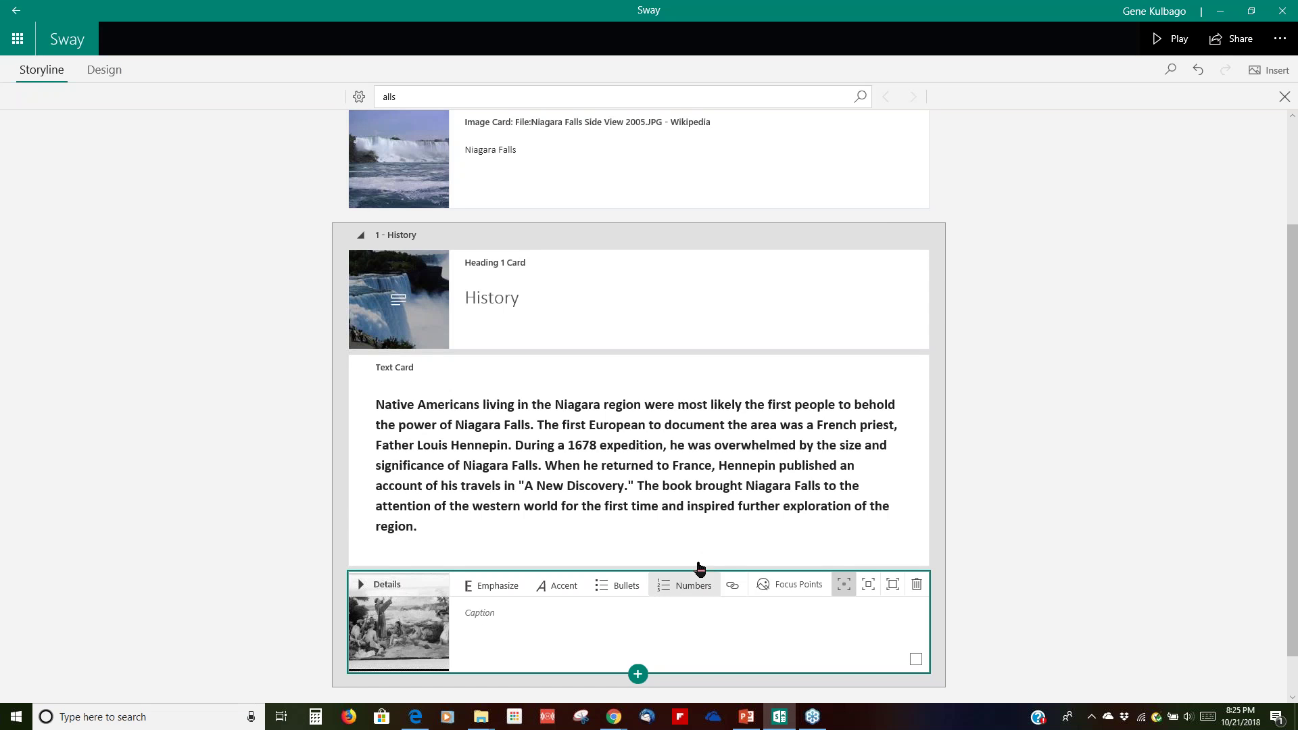
Group the History text card with the Father Hennepin image card
{"action": "left_click", "coordinate": [869, 539]}
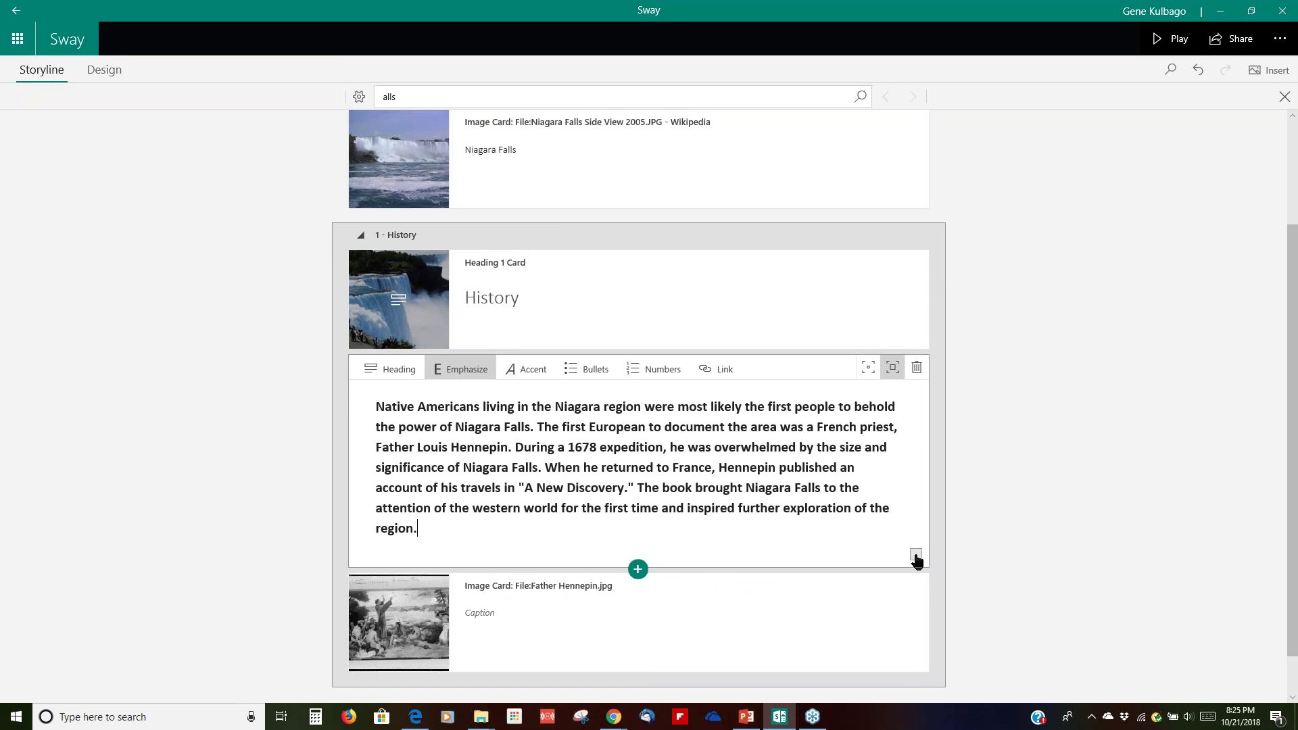
{"action": "left_click", "coordinate": [915, 554]}
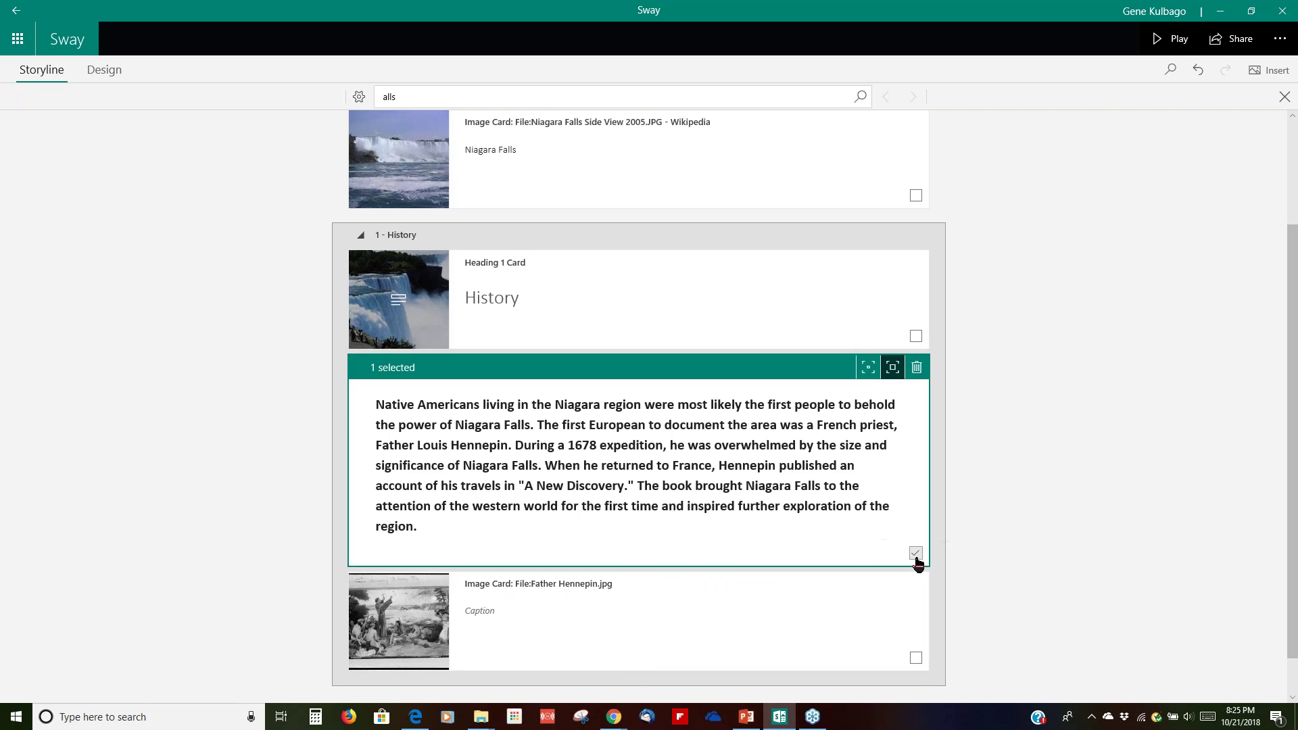
{"action": "left_click", "coordinate": [916, 658]}
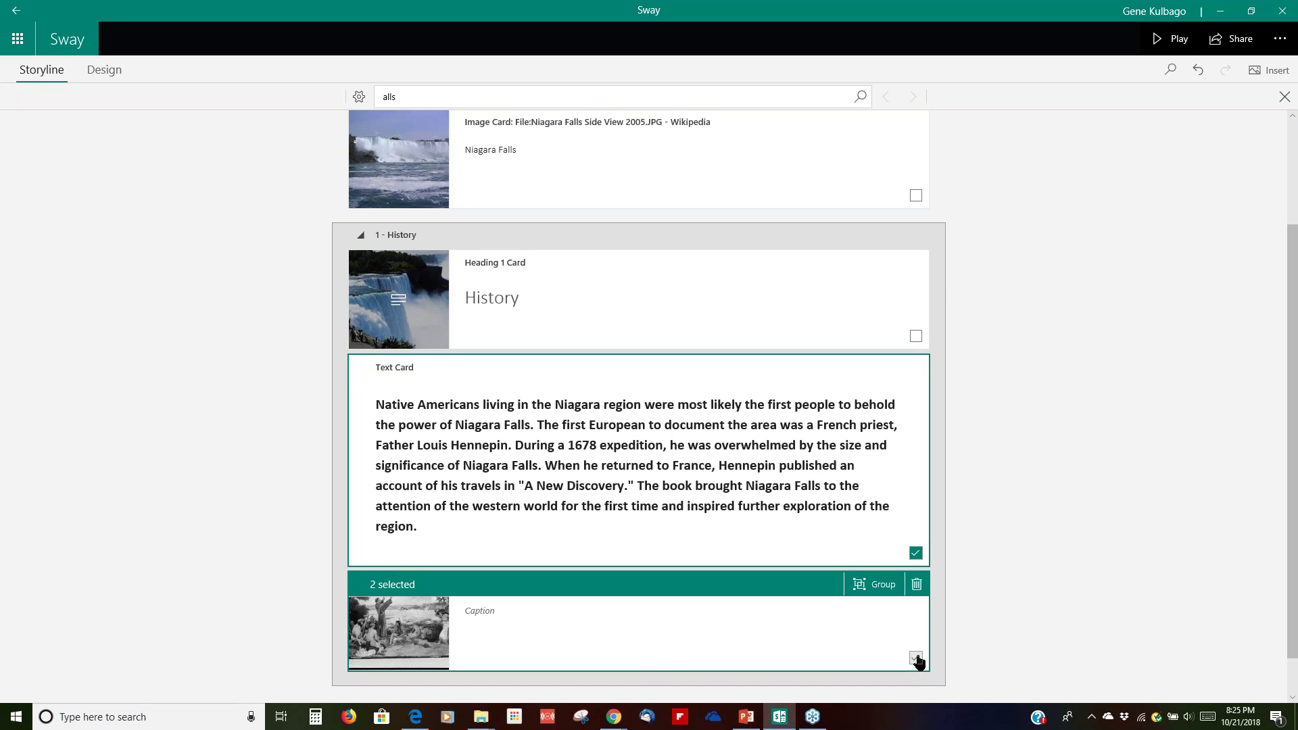
{"action": "left_click", "coordinate": [888, 592]}
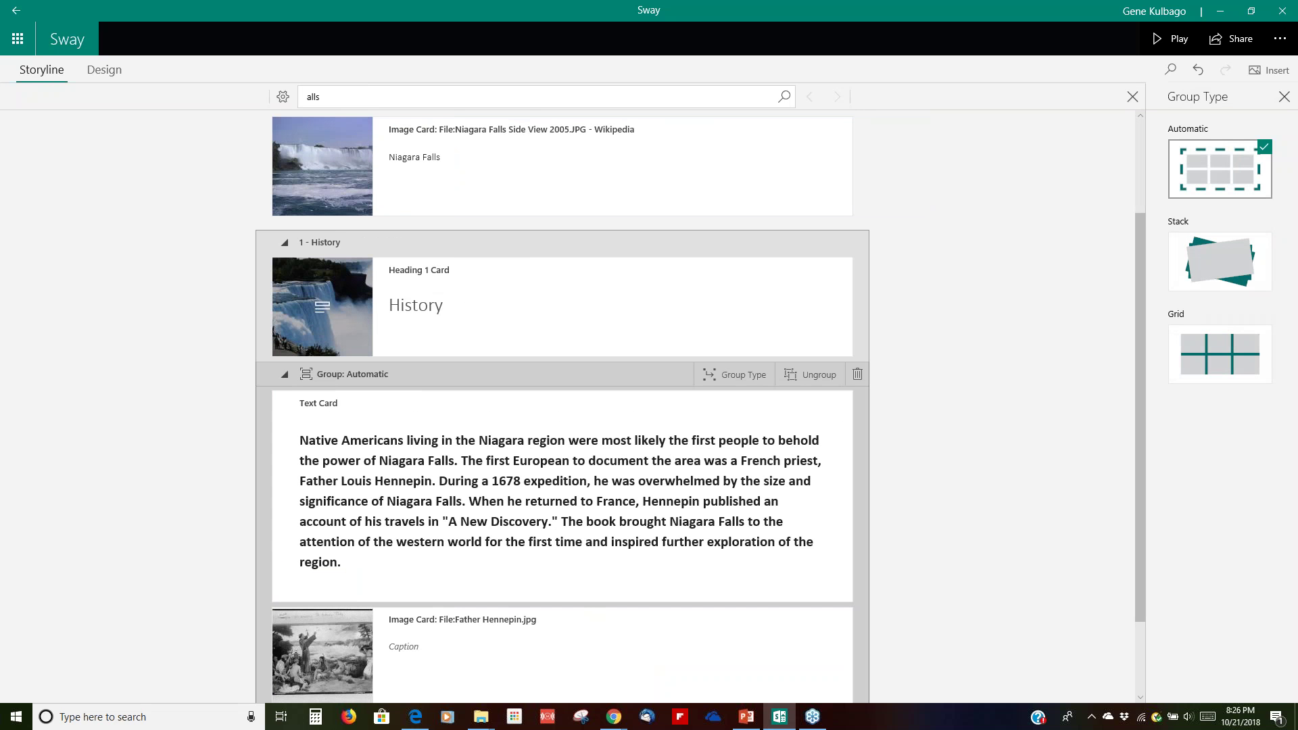
Try the Grid and Stack group types on the new group, and set it back to Automatic
{"action": "left_click", "coordinate": [1216, 179]}
{"action": "left_click", "coordinate": [1218, 357]}
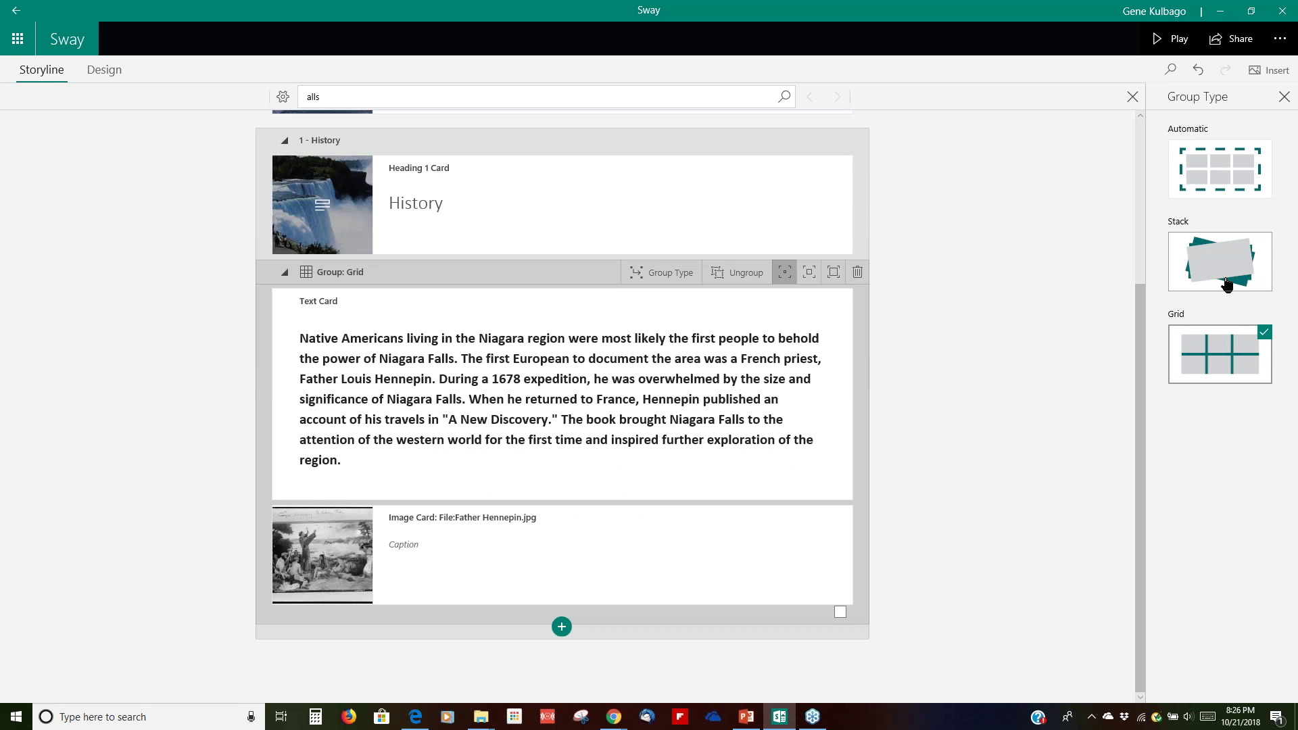
{"action": "left_click", "coordinate": [1227, 284]}
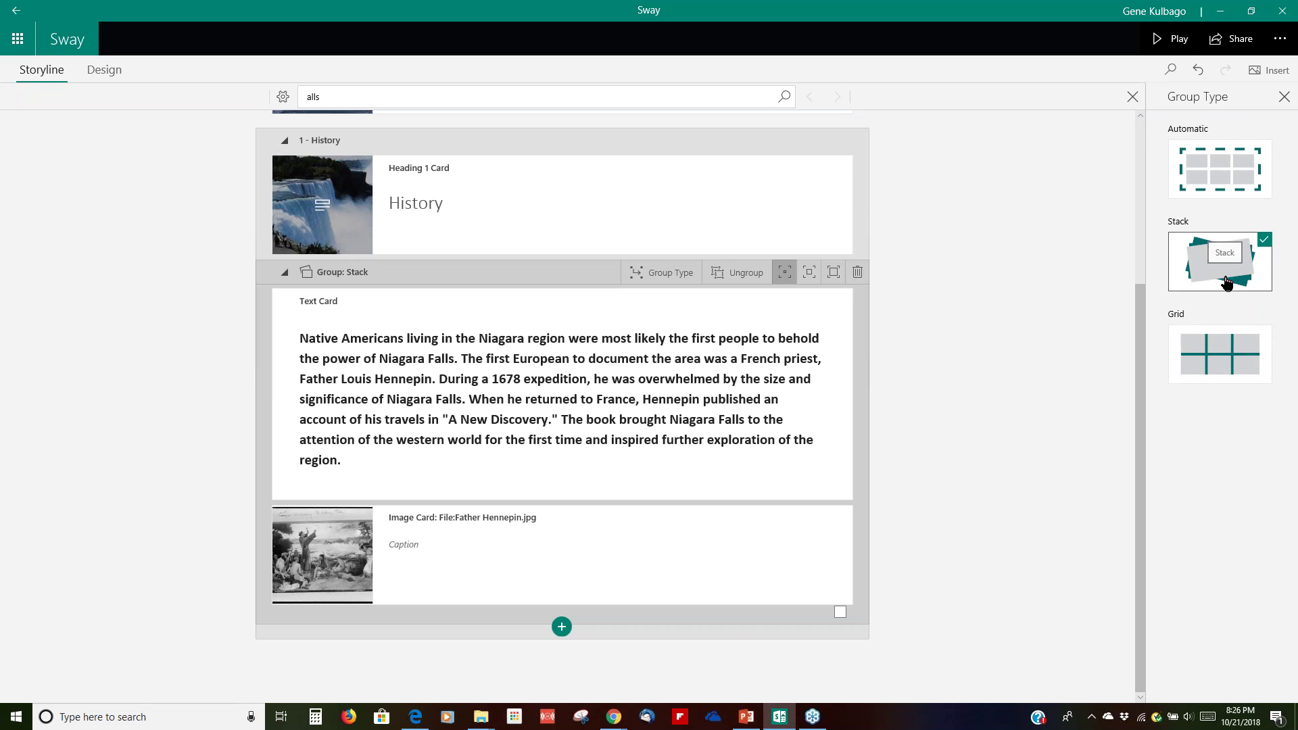
{"action": "left_click", "coordinate": [1229, 189]}
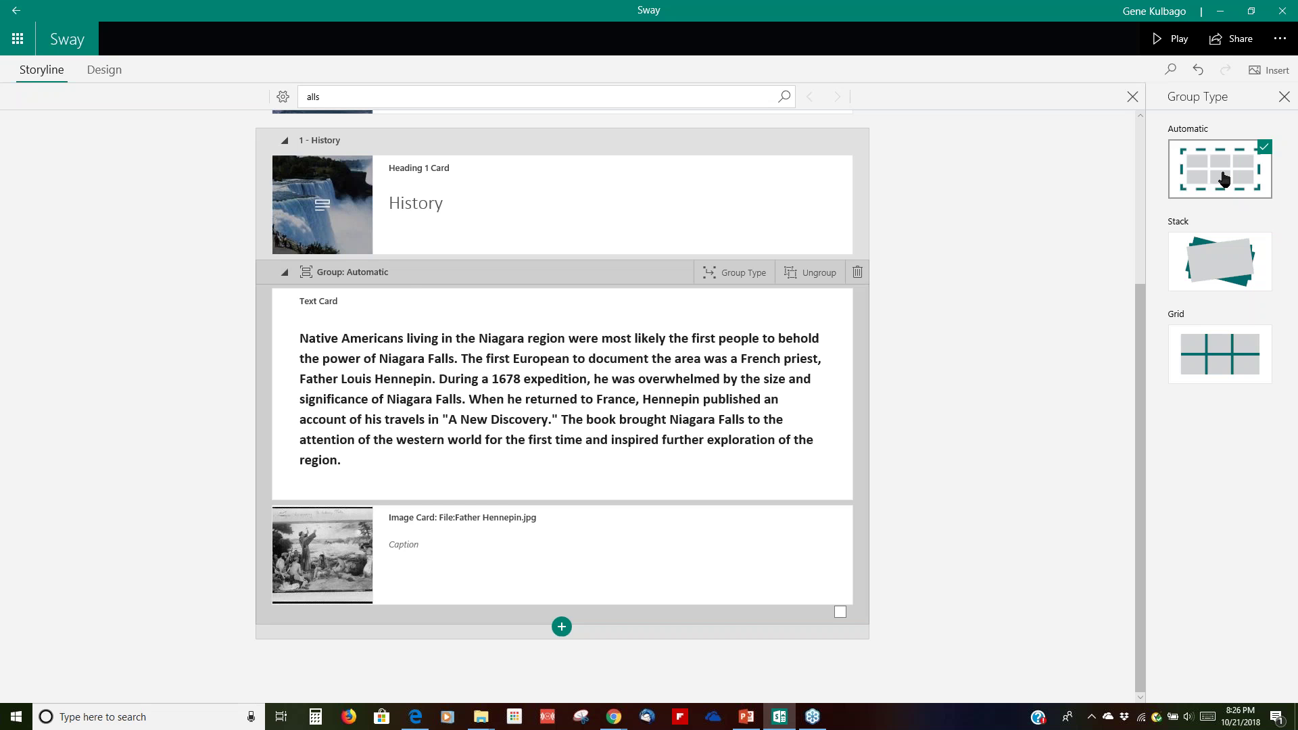
Play the Sway, view the grouped paragraph and image in the History section, and return to editing the storyline
{"action": "left_click", "coordinate": [1173, 39]}
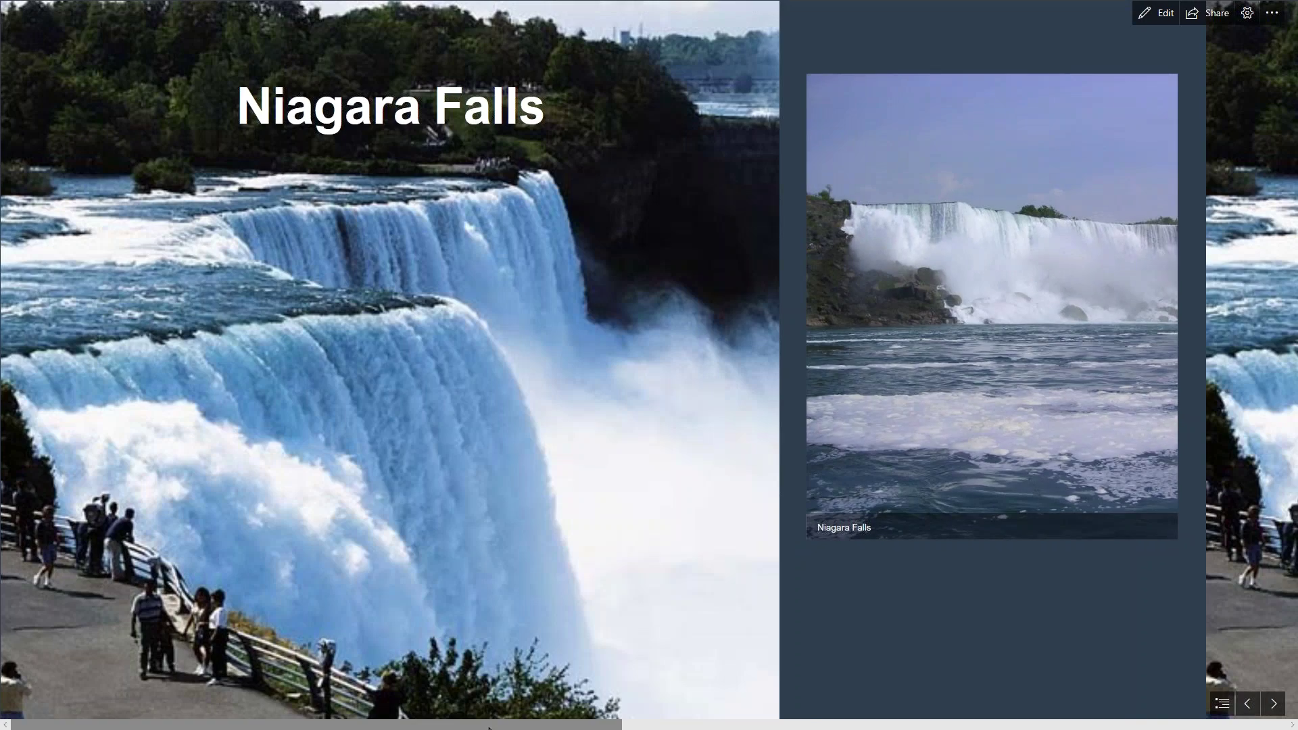
{"action": "left_click_drag", "start_coordinate": [489, 728], "coordinate": [586, 660]}
{"action": "left_click_drag", "start_coordinate": [644, 728], "coordinate": [1079, 727]}
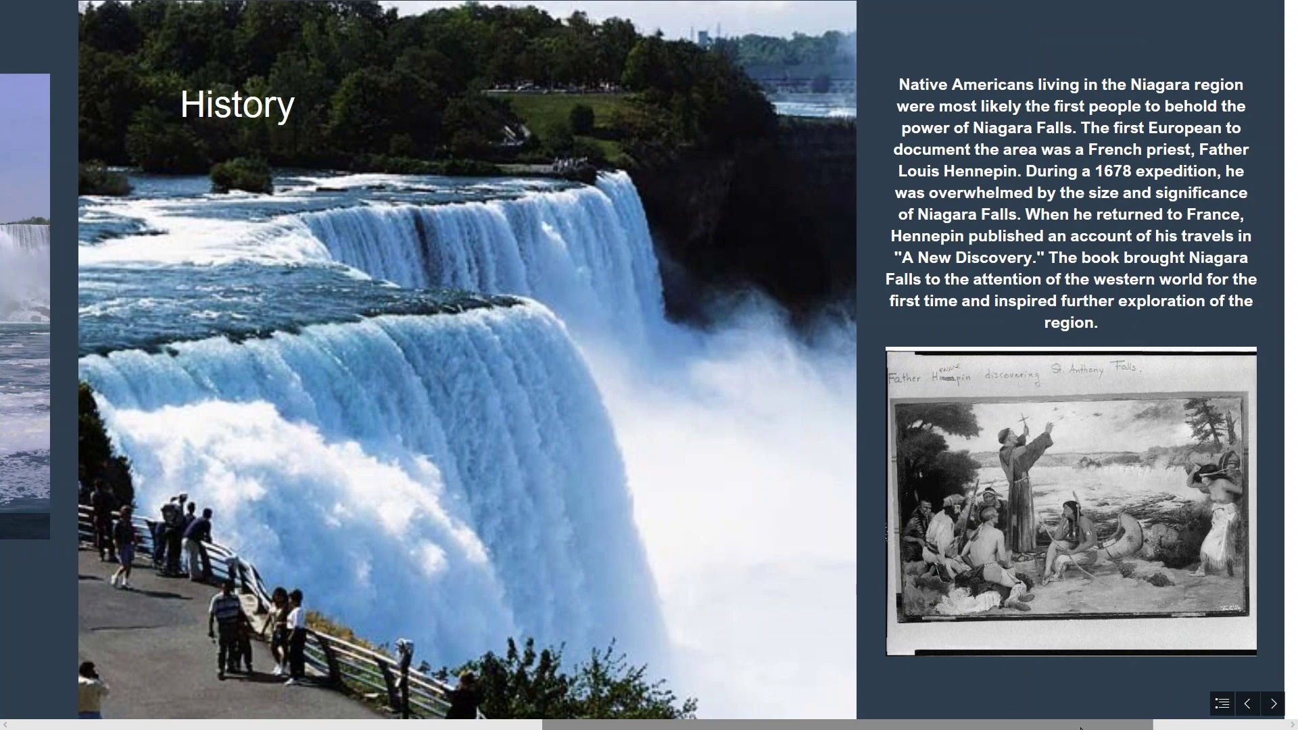
{"action": "mouse_move", "coordinate": [1164, 19]}
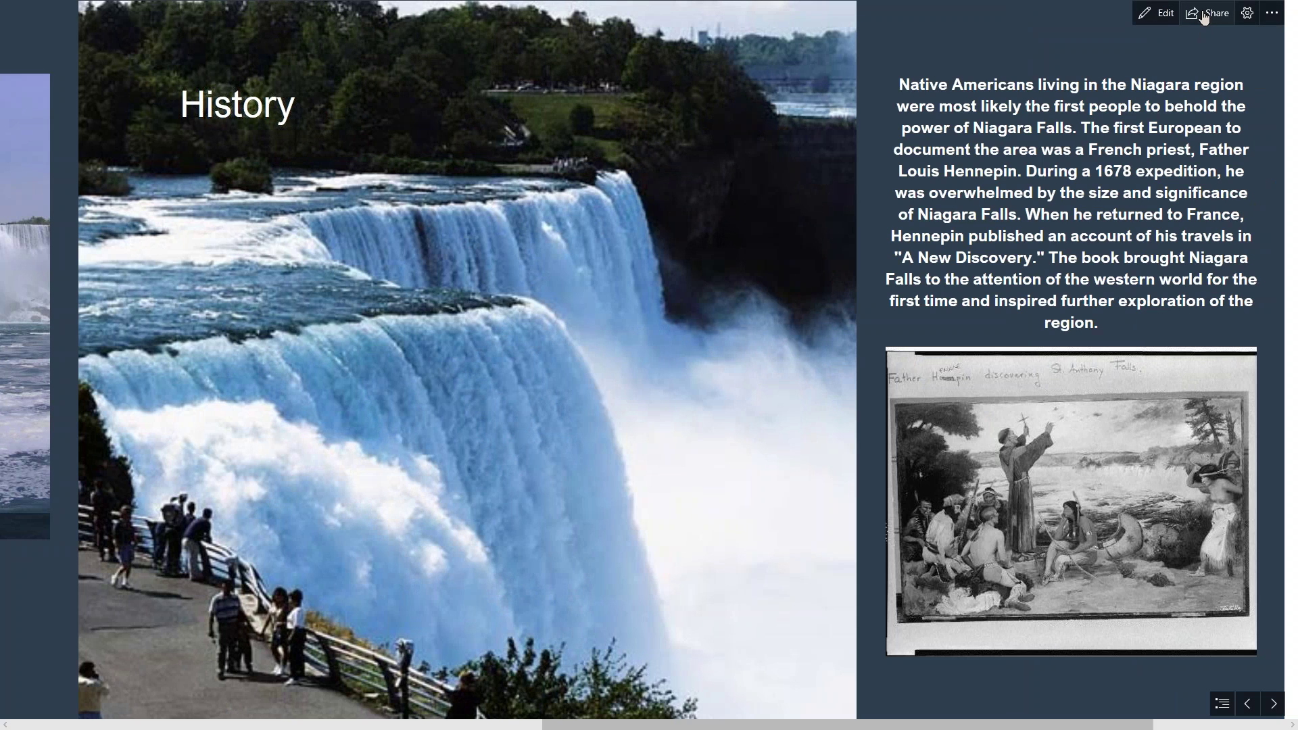
{"action": "left_click", "coordinate": [1164, 19]}
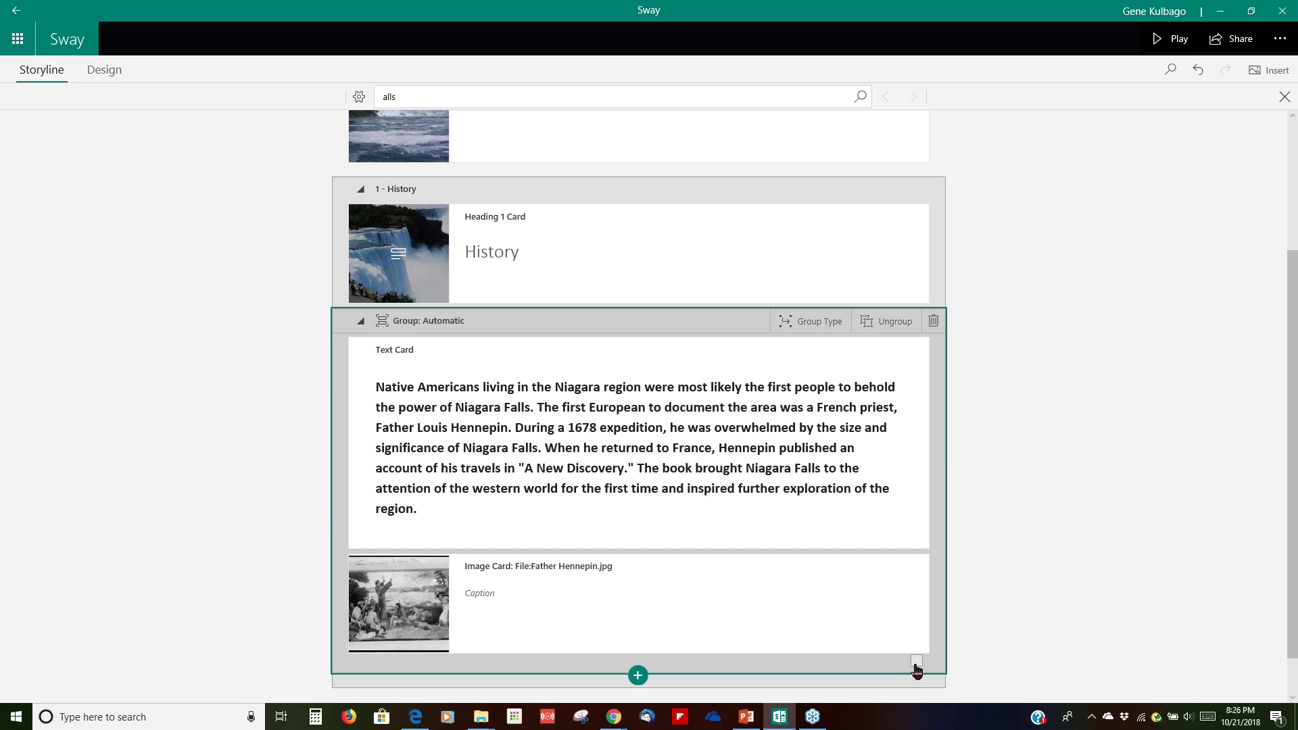
Group the text card and the Father Hennepin image card again inside the existing group, and close the group type options and storyline search
{"action": "left_click", "coordinate": [916, 661]}
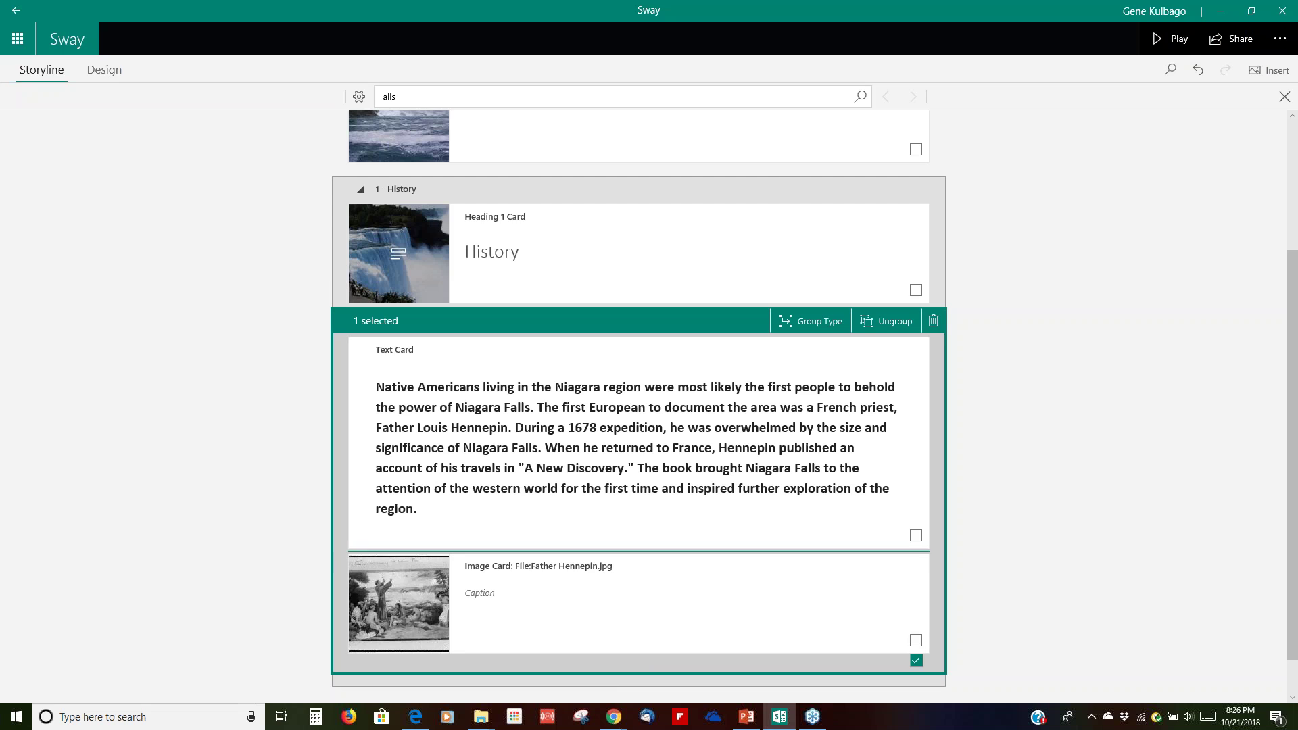
{"action": "left_click", "coordinate": [916, 537]}
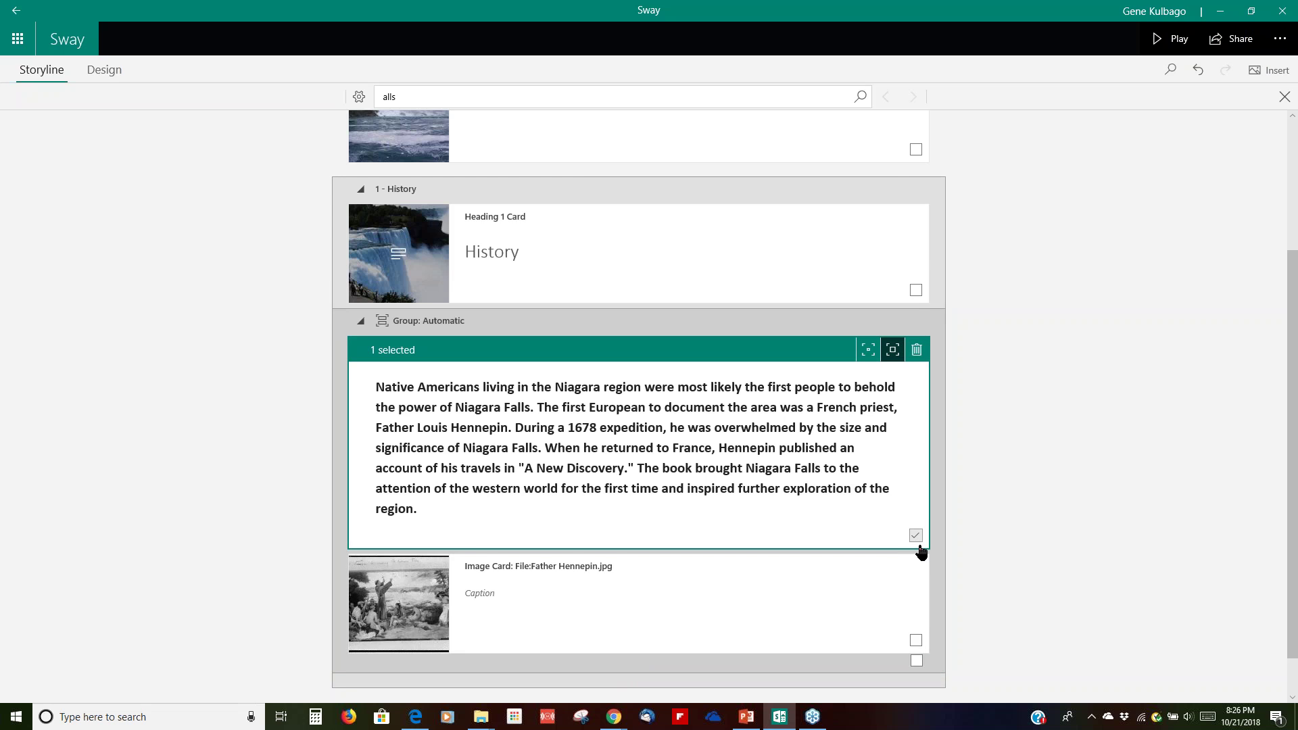
{"action": "left_click", "coordinate": [916, 640]}
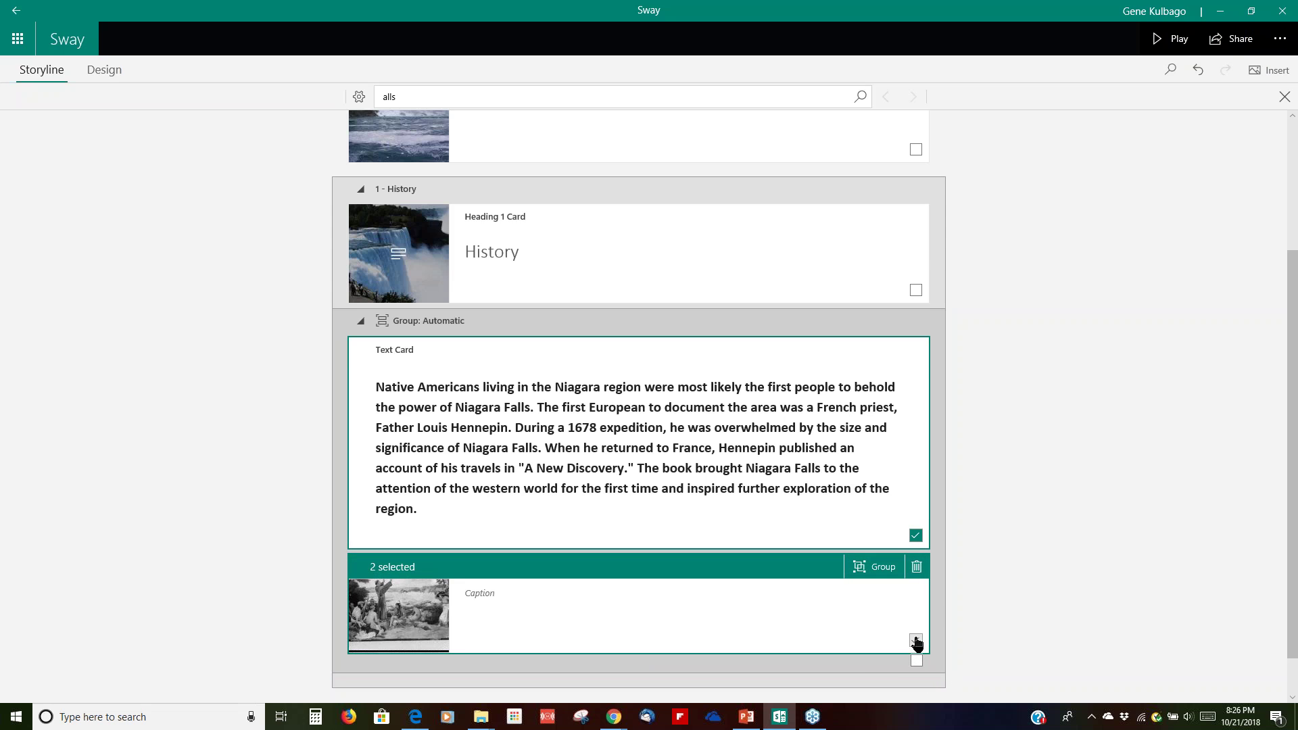
{"action": "left_click", "coordinate": [869, 567]}
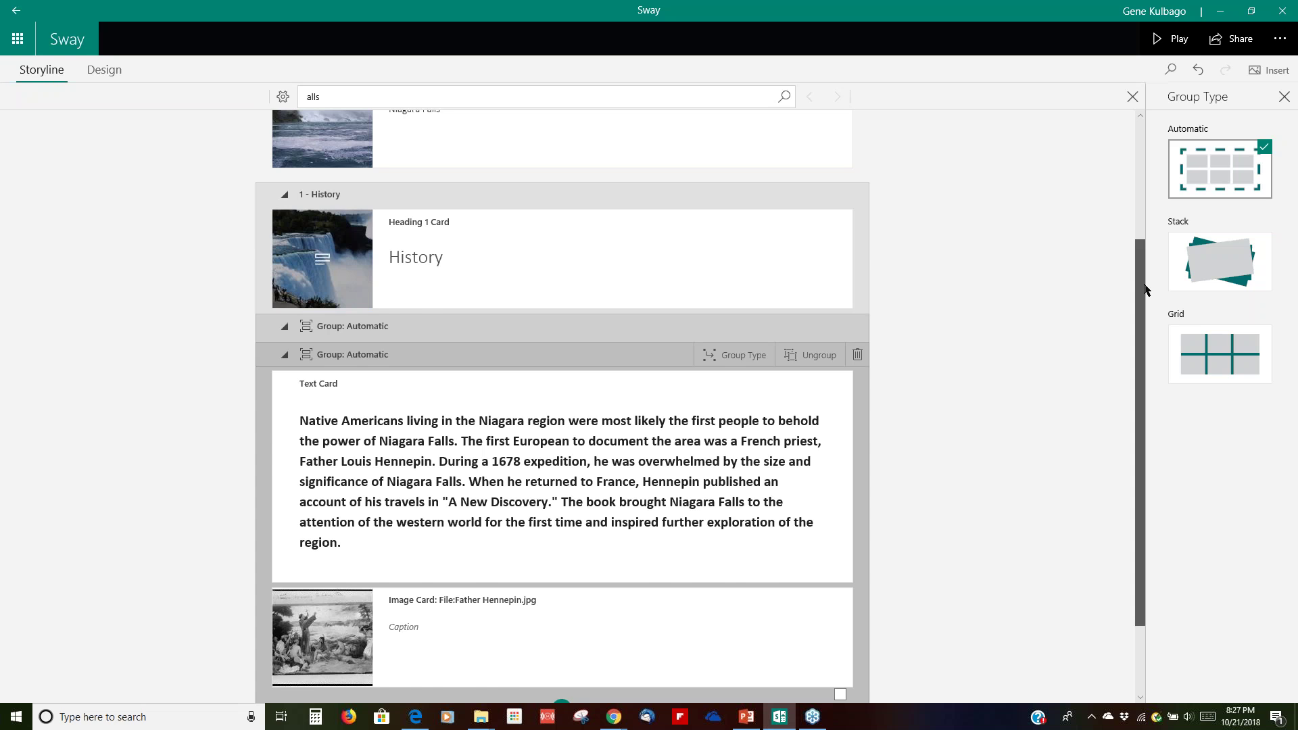
{"action": "left_click", "coordinate": [1284, 96]}
{"action": "left_click", "coordinate": [1283, 97]}
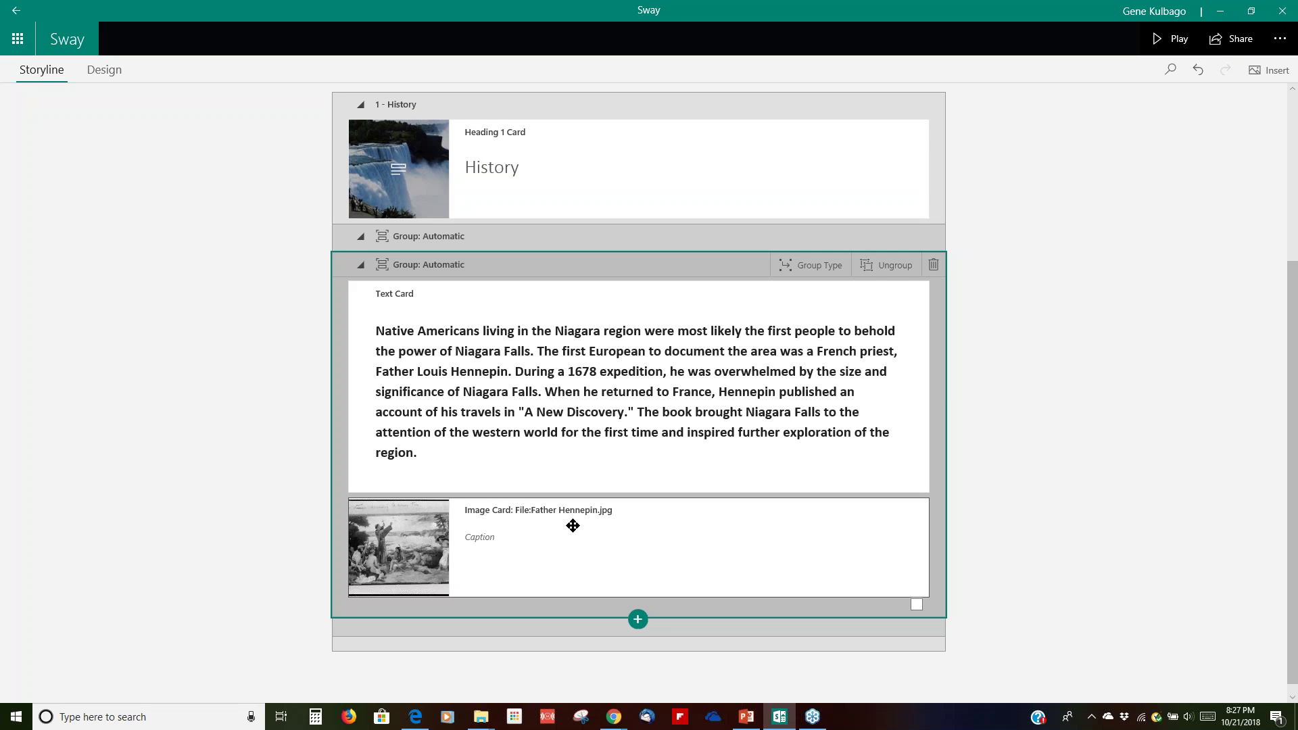
Try moving the Father Hennepin image card above the text card, and return it below the text card
{"action": "left_click_drag", "start_coordinate": [573, 525], "coordinate": [612, 318]}
{"action": "left_click_drag", "start_coordinate": [602, 406], "coordinate": [601, 557]}
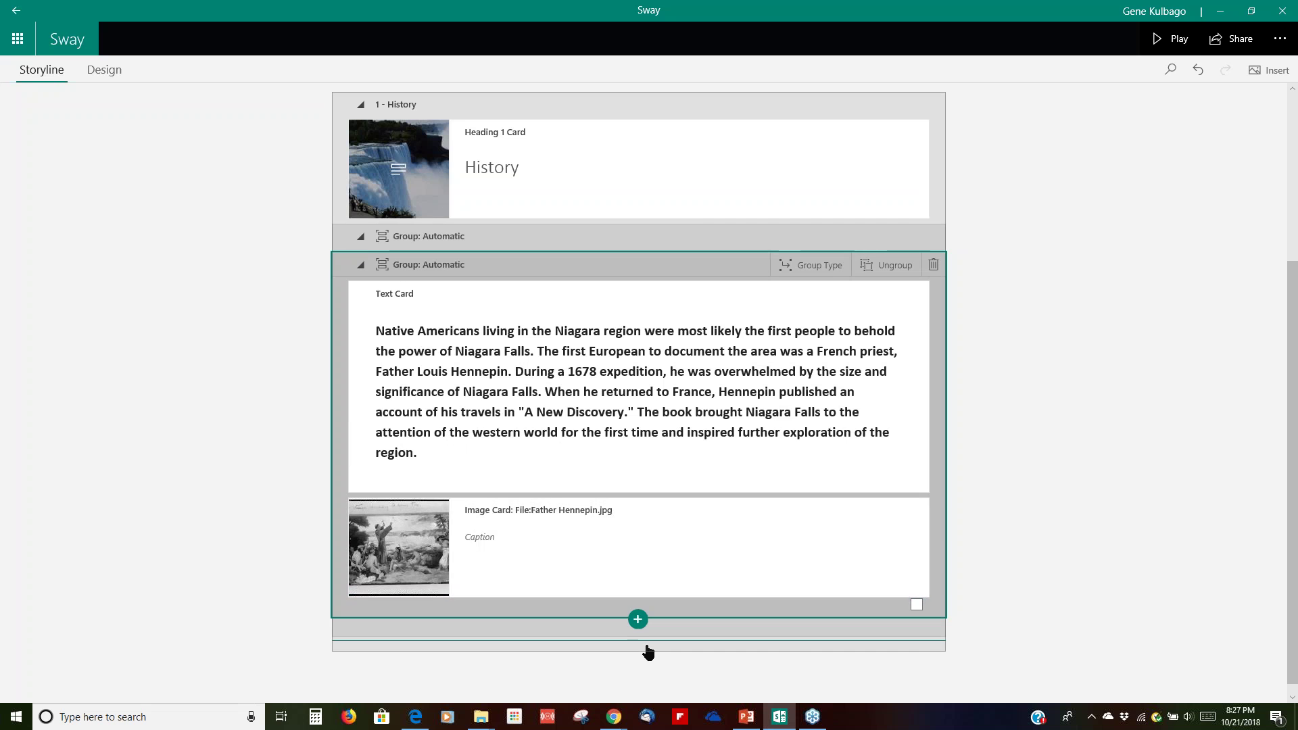
Add an empty image card below the inner group and move it between the text card and the Father Hennepin image card
{"action": "left_click", "coordinate": [637, 619]}
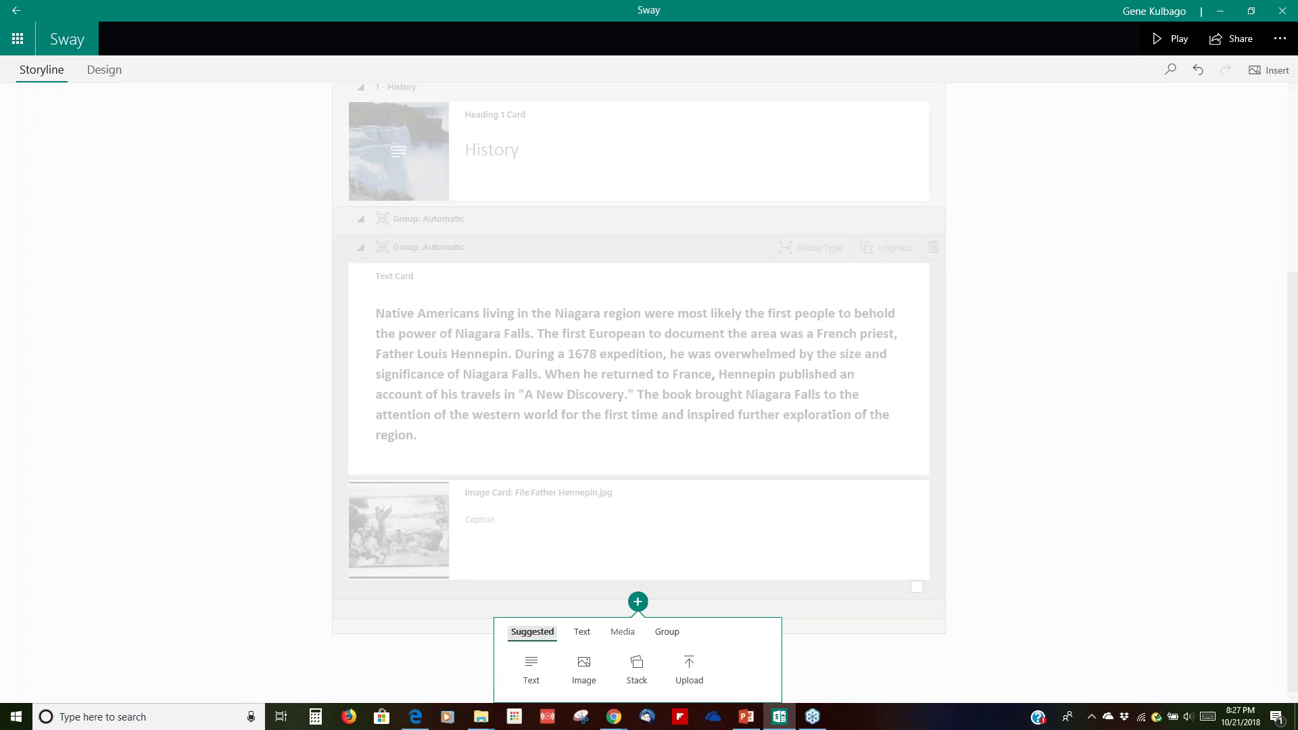
{"action": "left_click", "coordinate": [586, 672]}
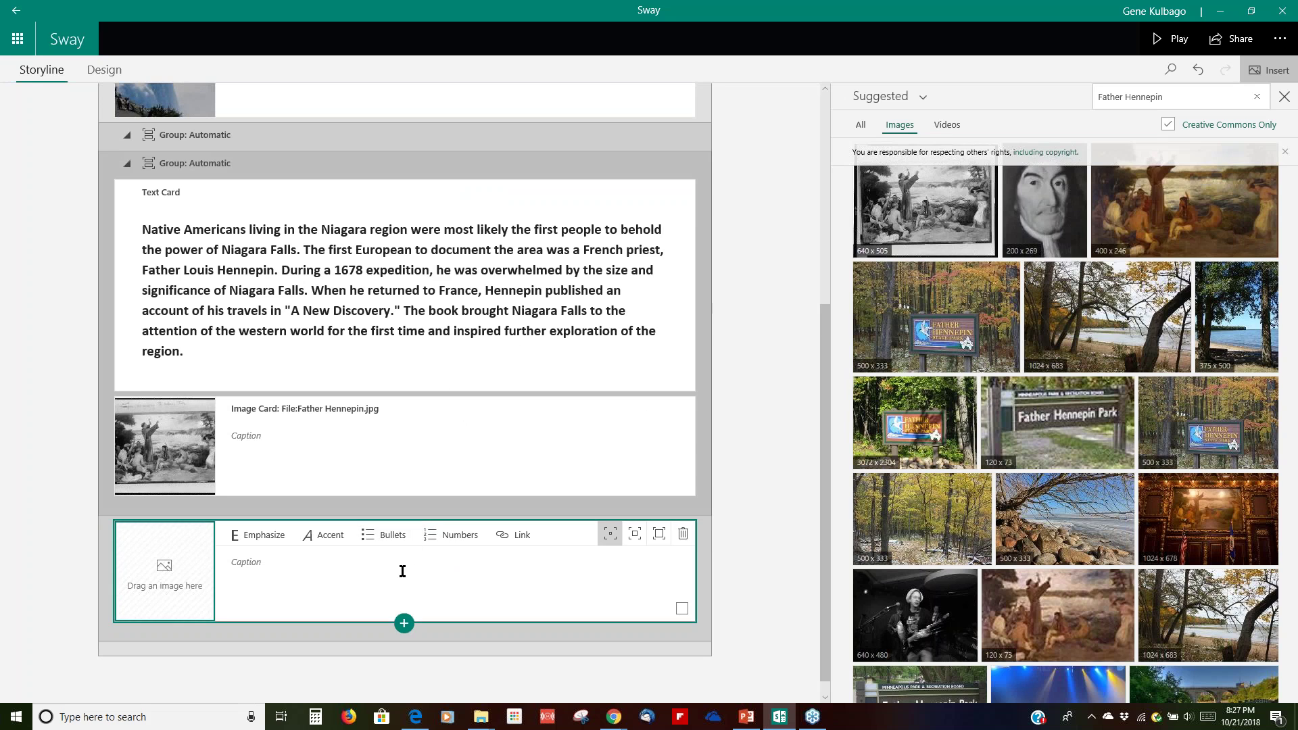
{"action": "left_click_drag", "start_coordinate": [406, 553], "coordinate": [438, 363]}
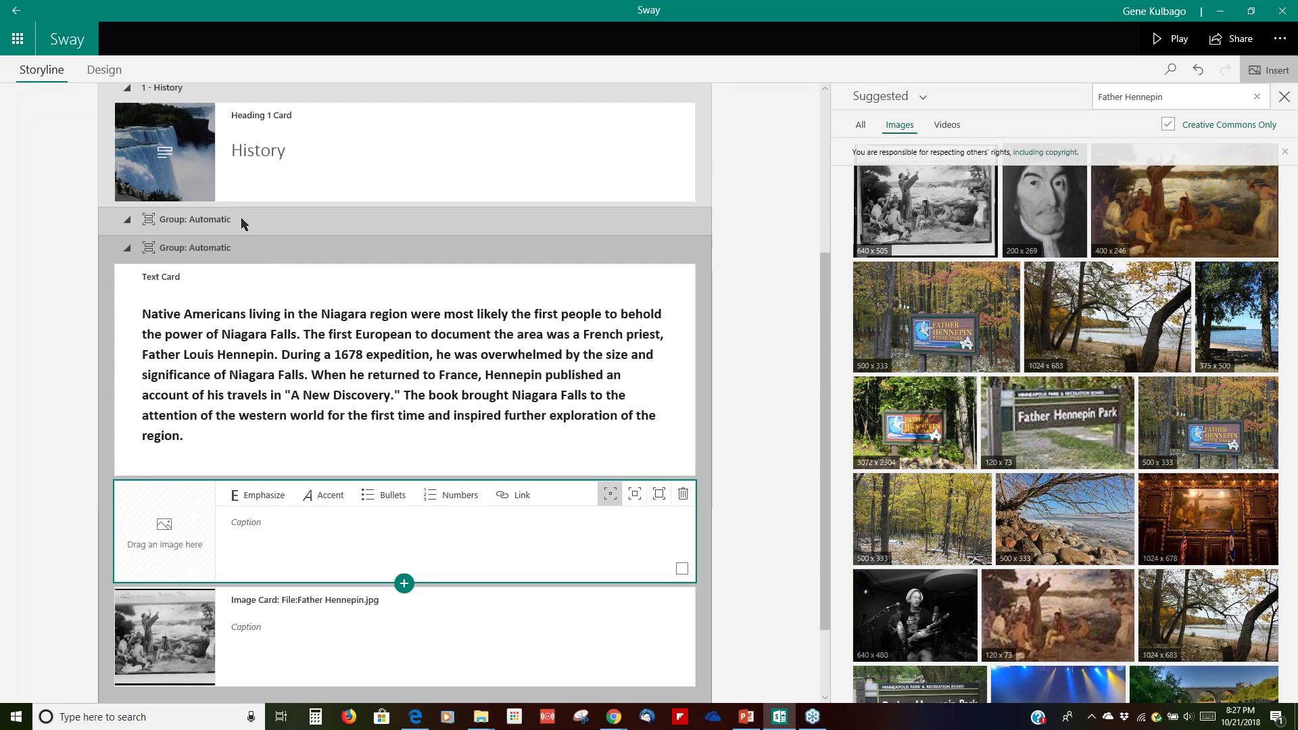
{"action": "left_click", "coordinate": [1287, 102]}
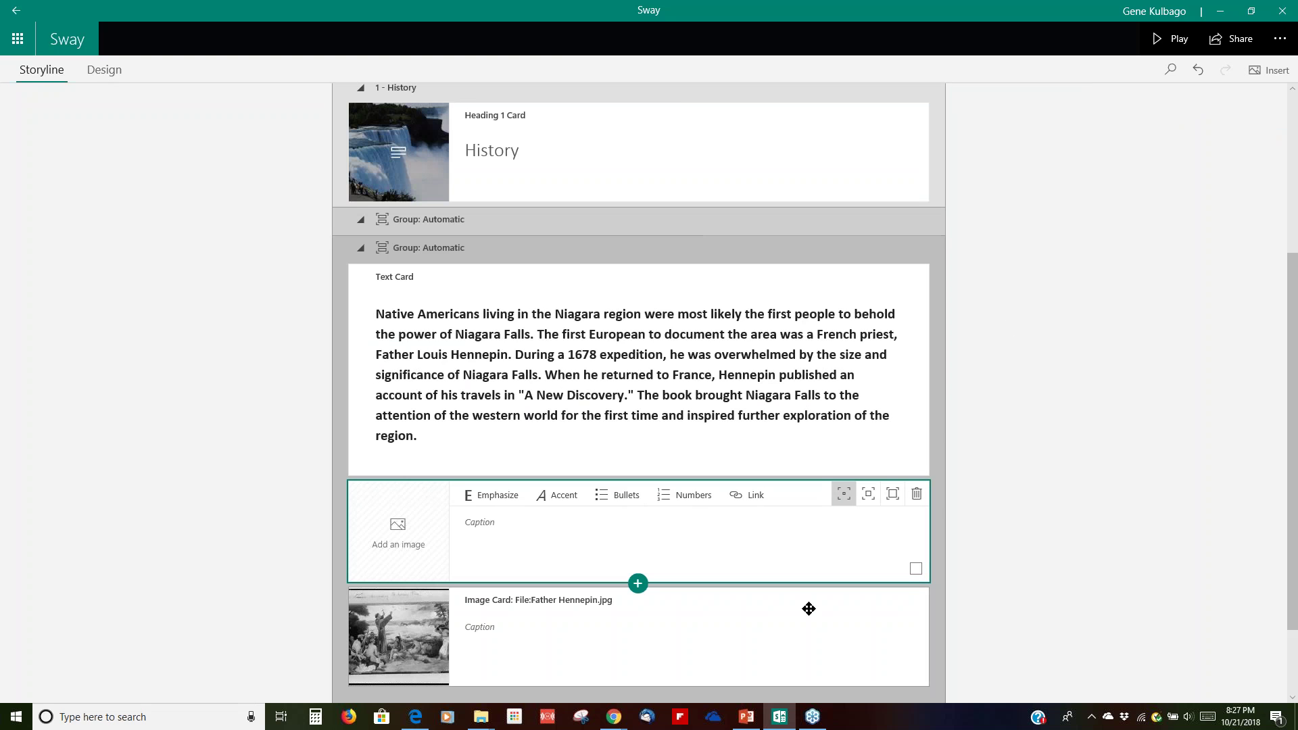
{"action": "left_click", "coordinate": [638, 585]}
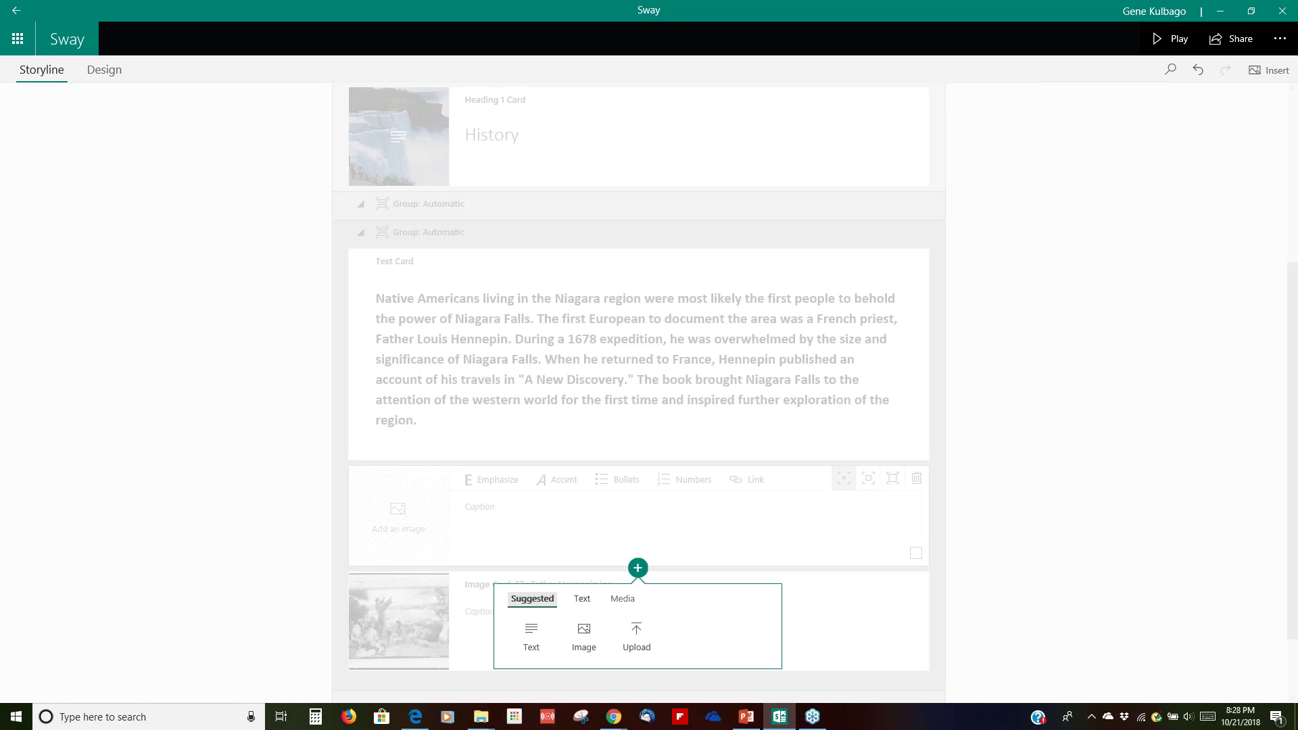
{"action": "left_click", "coordinate": [1026, 542]}
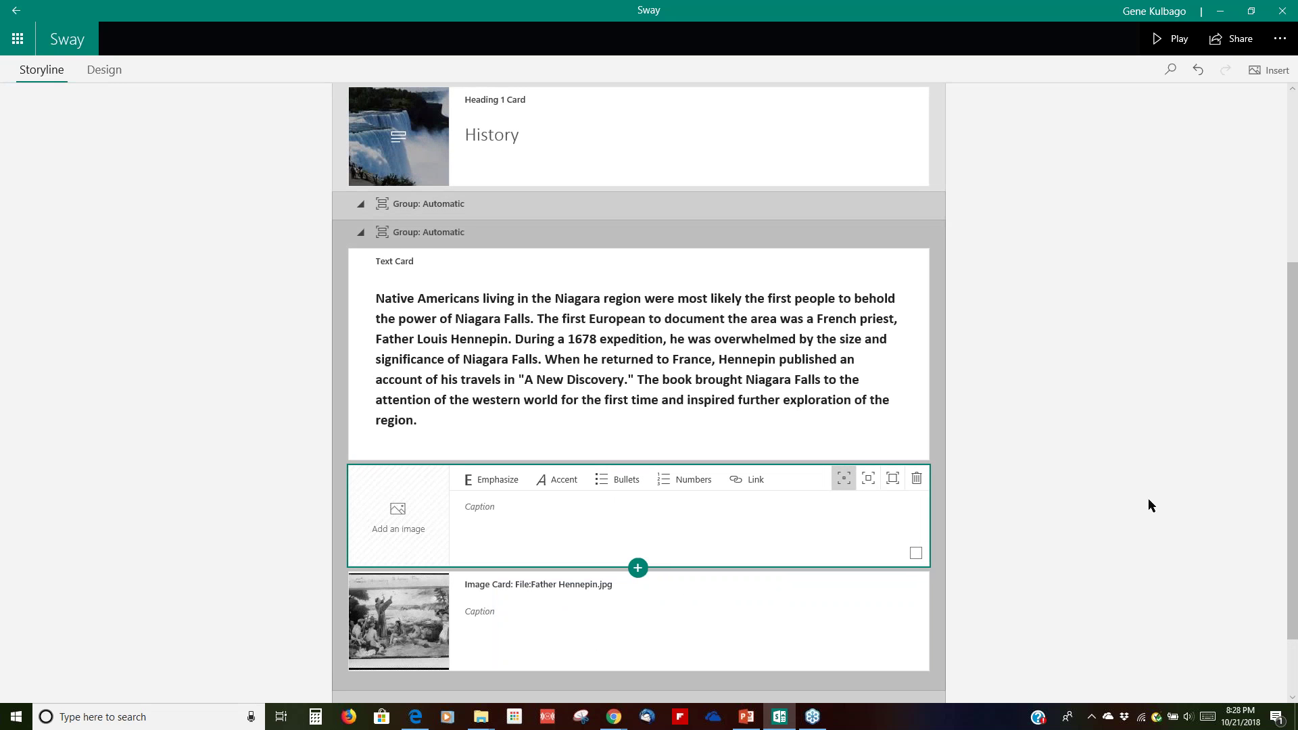
{"action": "scroll", "coordinate": [1117, 496], "scroll_direction": "down", "scroll_amount": 2}
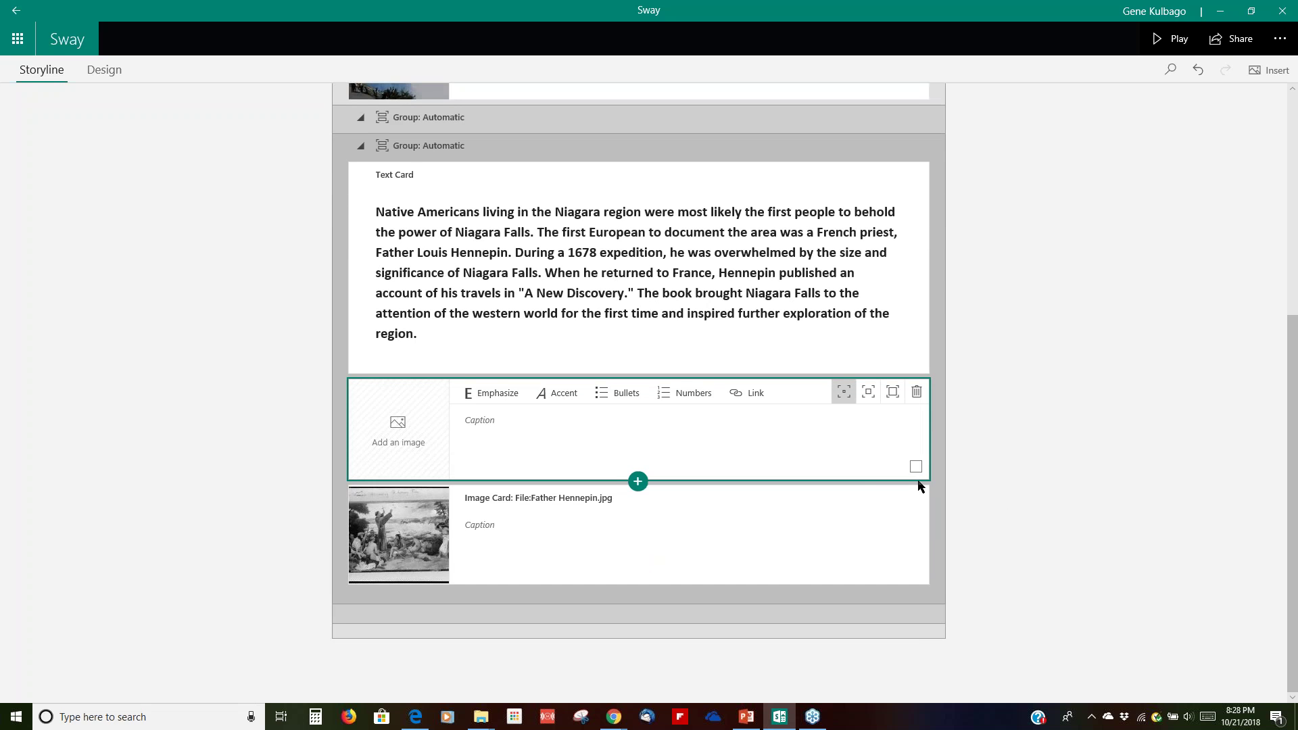
{"action": "scroll", "coordinate": [872, 466], "scroll_direction": "up", "scroll_amount": 8}
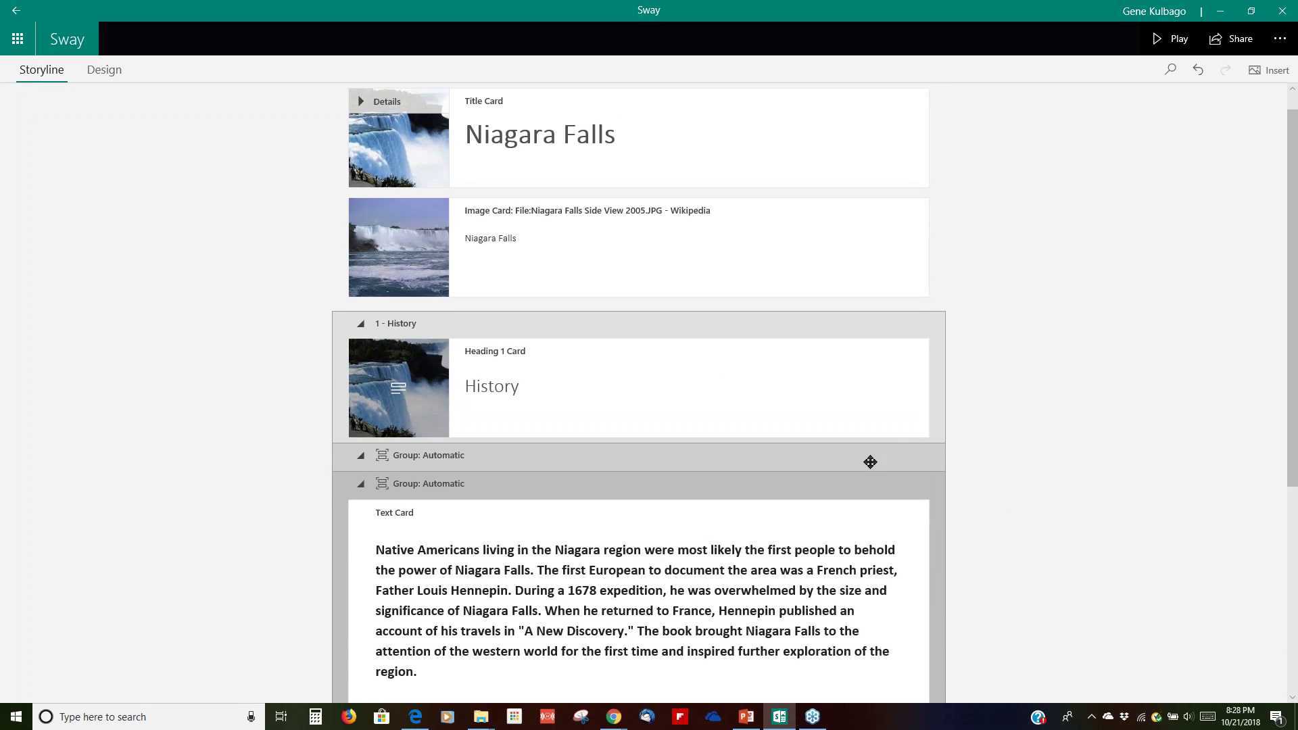
Preview the Sway, look over its Slides layout in the design view, and return to the grouped History cards in the storyline
{"action": "left_click", "coordinate": [1173, 39]}
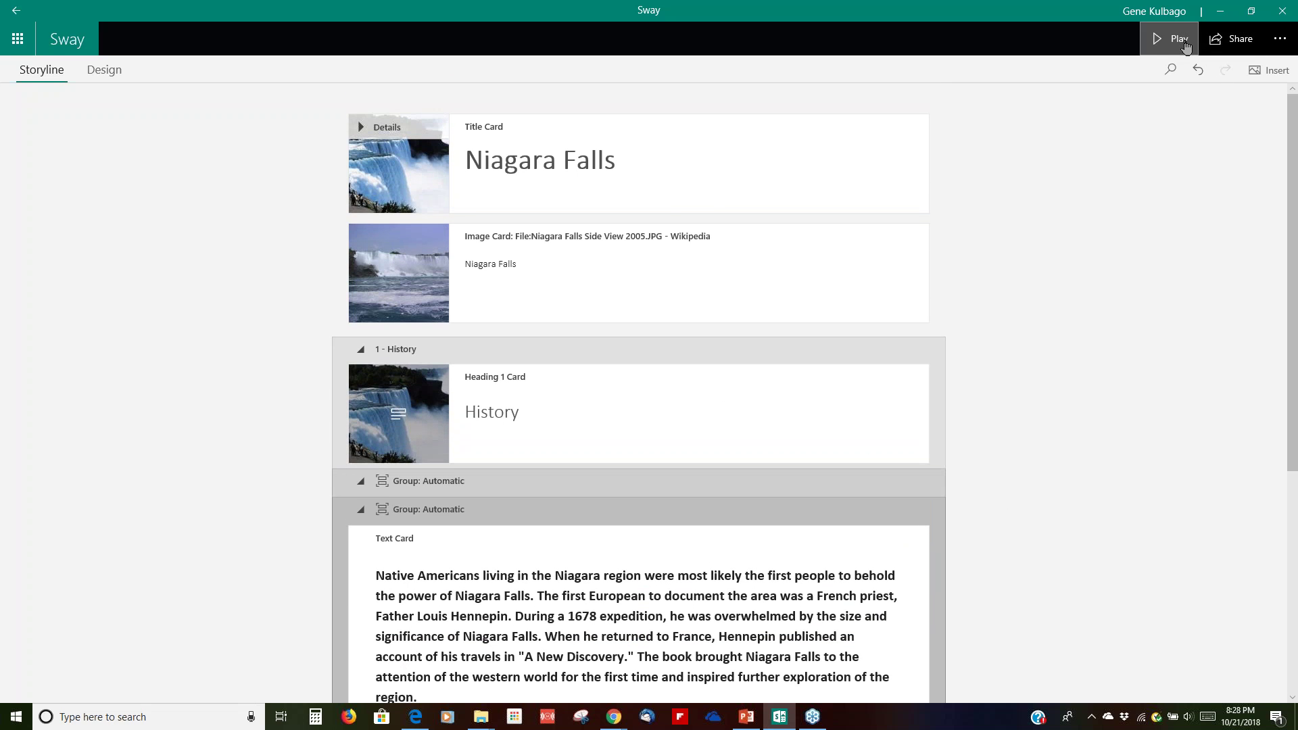
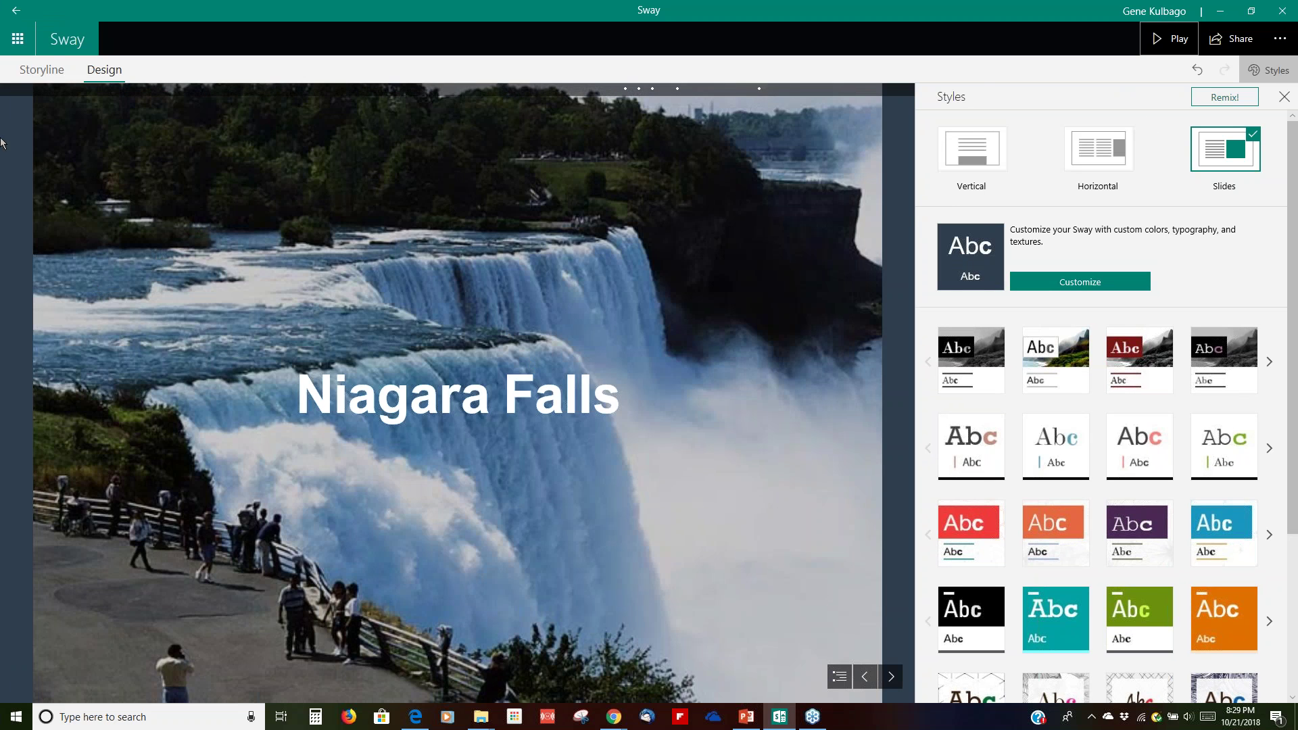
{"action": "scroll", "coordinate": [573, 282], "scroll_direction": "down", "scroll_amount": 2}
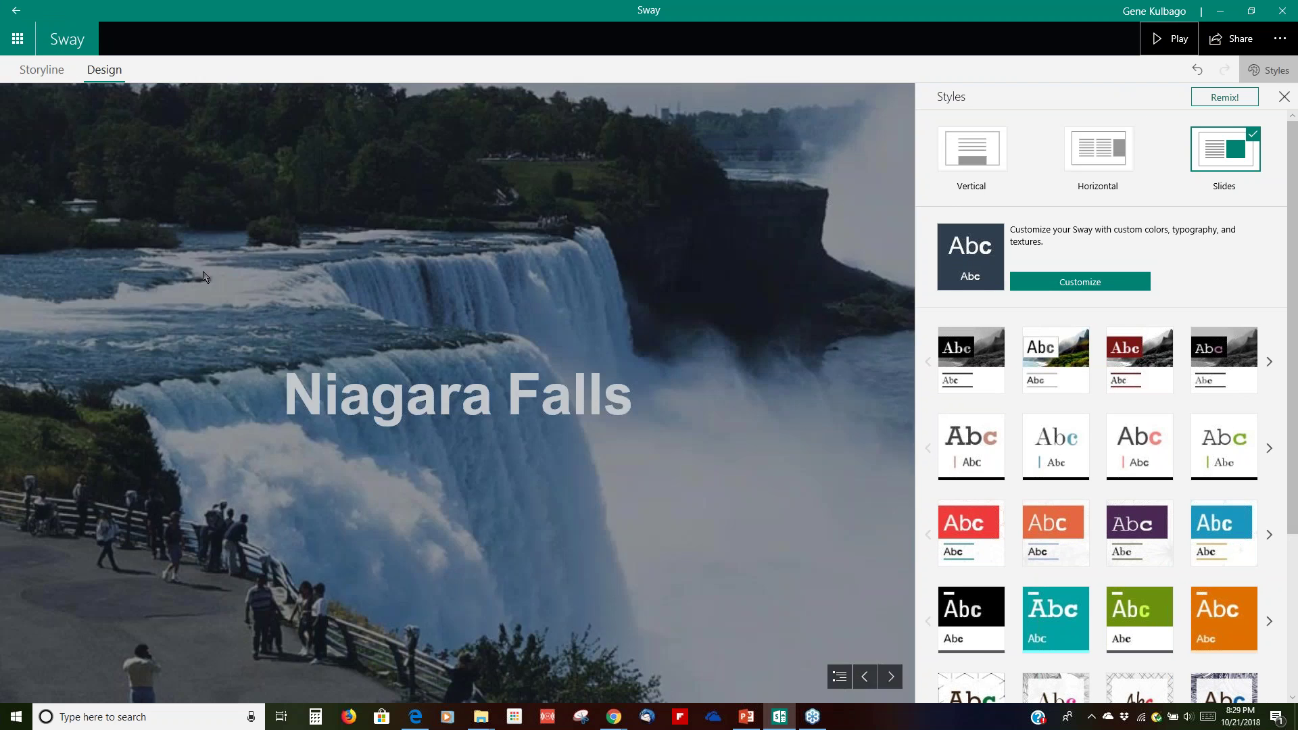
{"action": "left_click", "coordinate": [54, 73]}
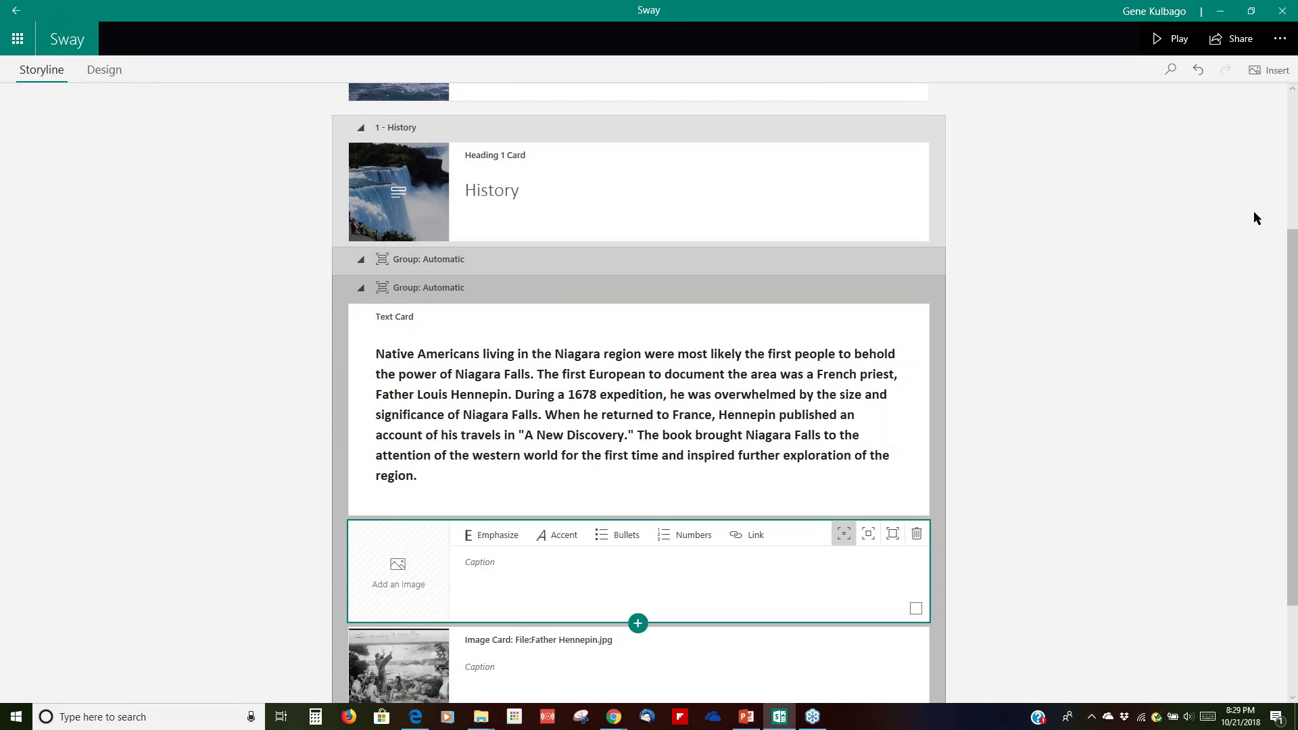
{"action": "scroll", "coordinate": [1255, 377], "scroll_direction": "down", "scroll_amount": 2}
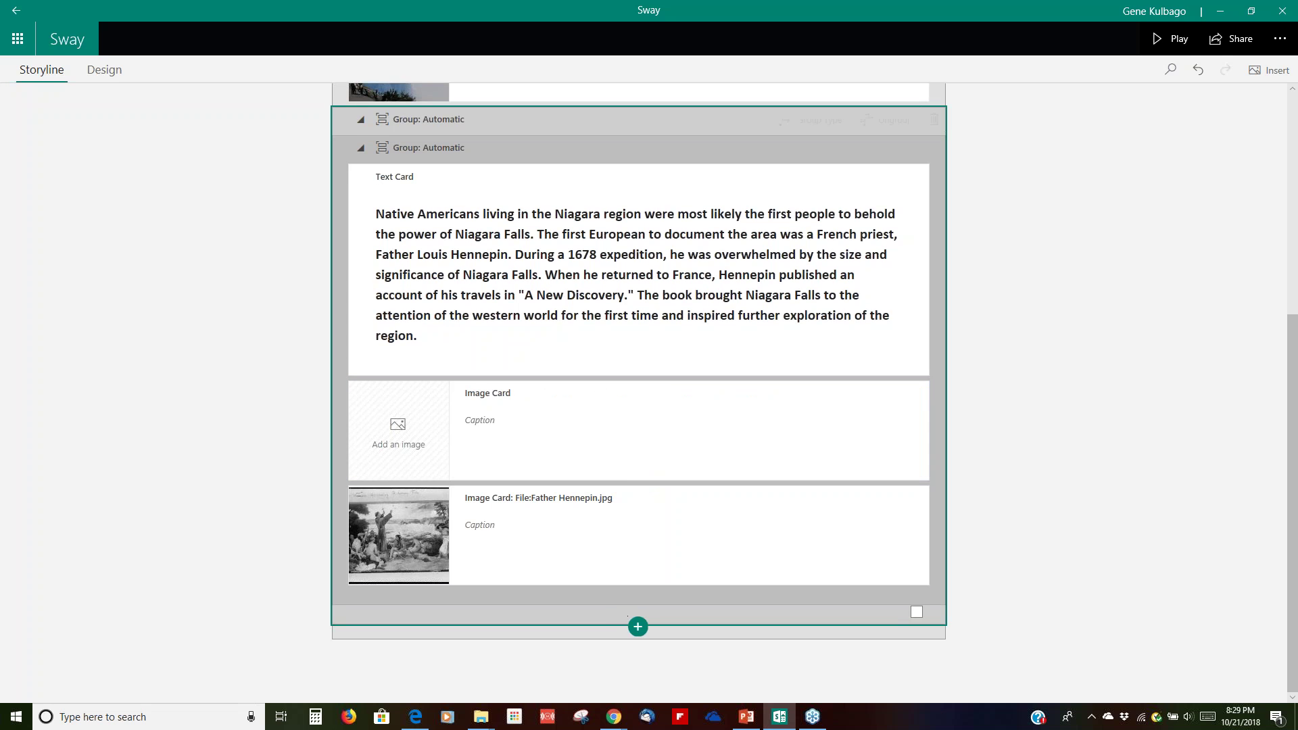
Add a Stack group below the grouped History cards and insert an image card inside it
{"action": "left_click", "coordinate": [637, 624]}
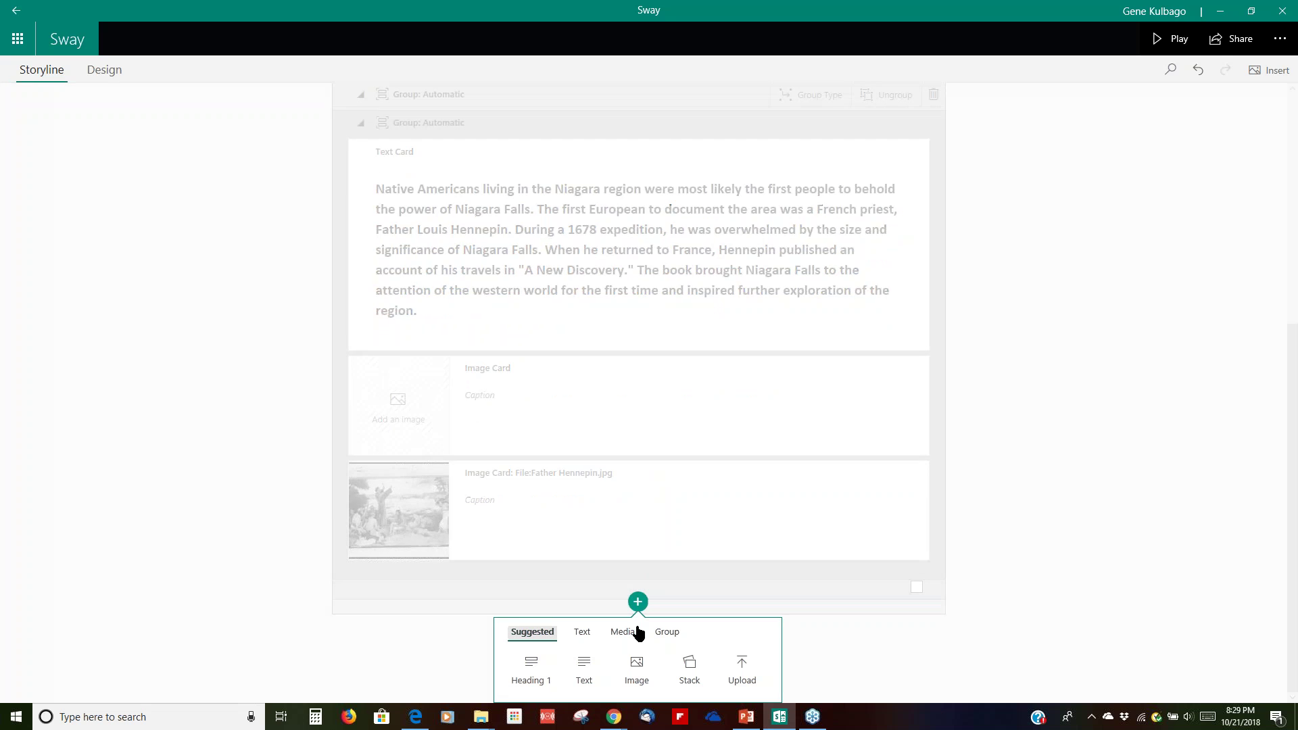
{"action": "left_click", "coordinate": [687, 666]}
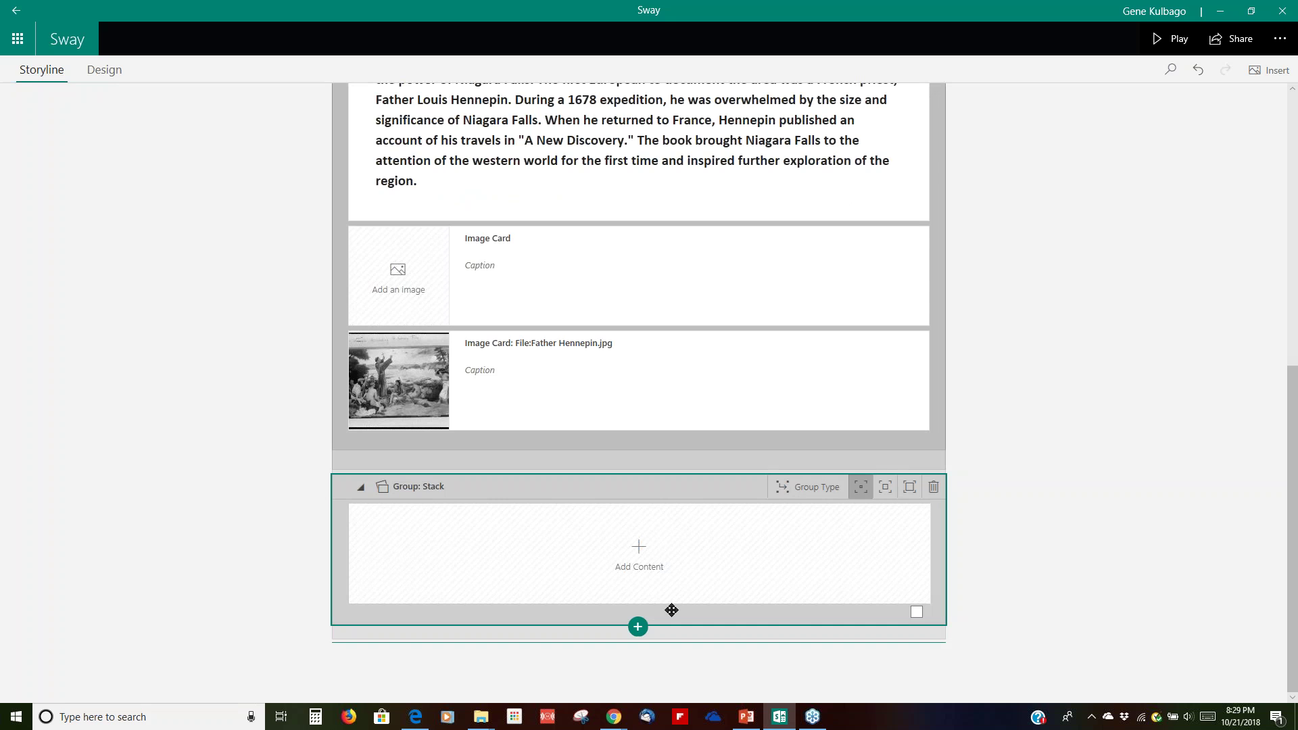
{"action": "left_click", "coordinate": [641, 551]}
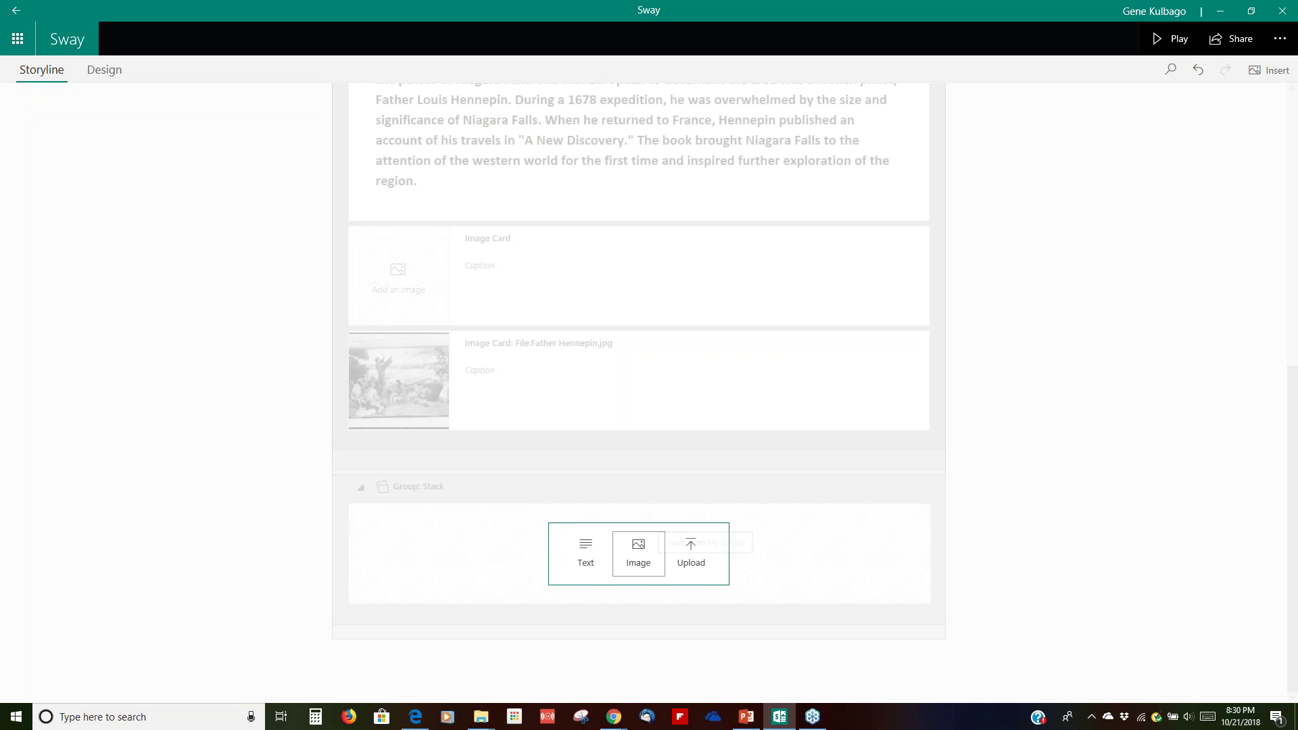
{"action": "left_click", "coordinate": [632, 553]}
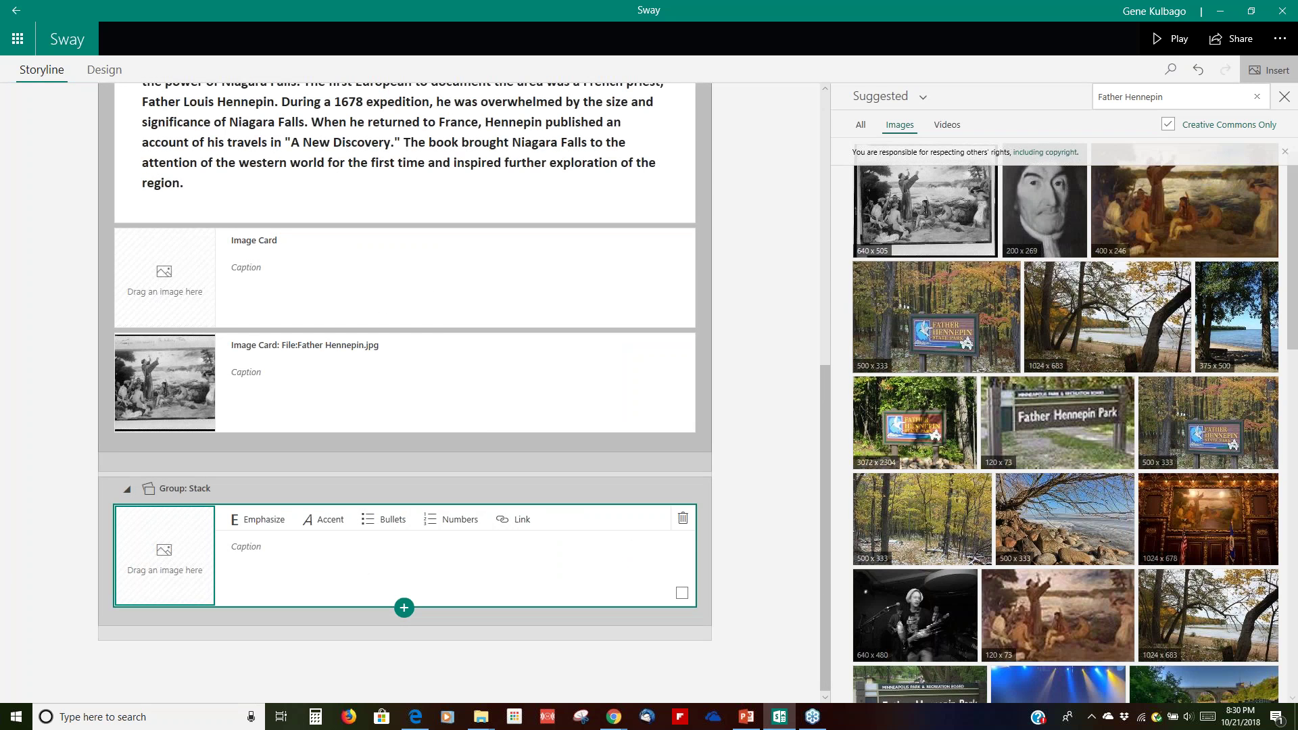
Replace the Father Hennepin image search with a search for "Niagara Falls"
{"action": "left_click_drag", "start_coordinate": [1159, 96], "coordinate": [1069, 87]}
{"action": "type", "text": "N"}
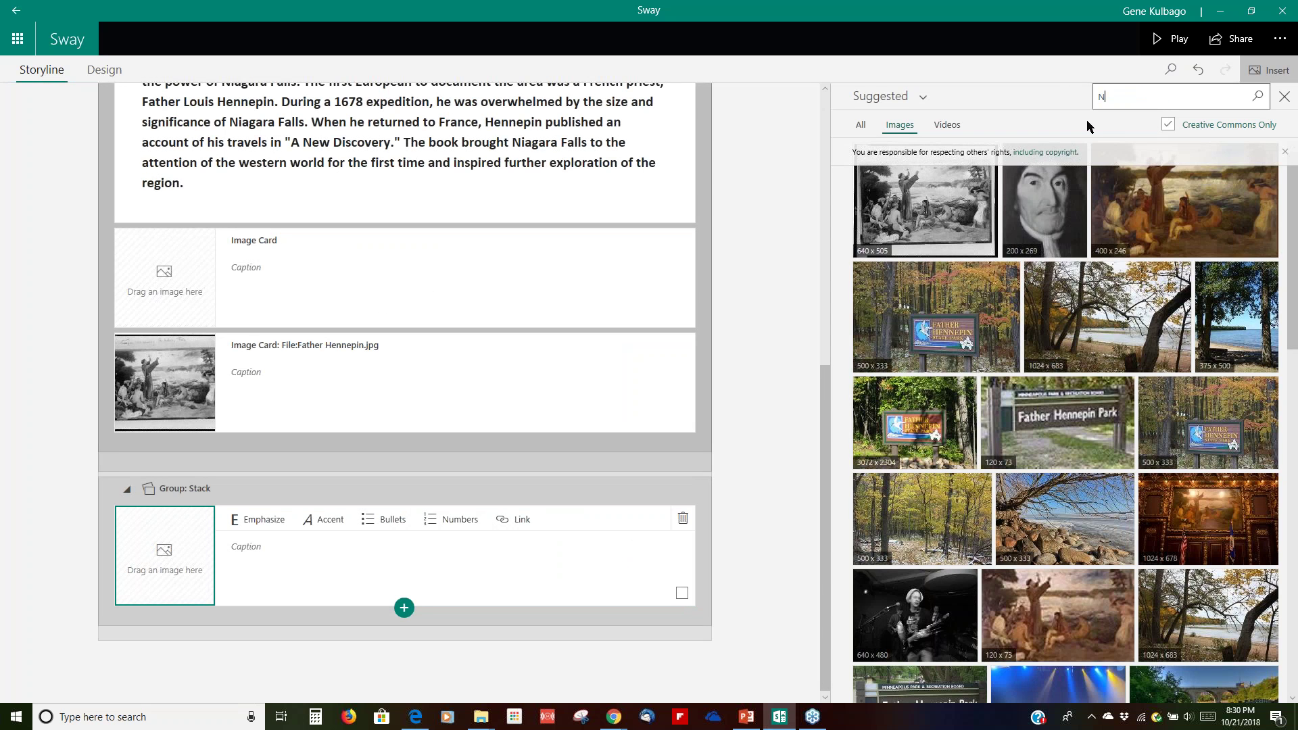
{"action": "type", "text": "iagara Falls"}
{"action": "key", "text": "Return"}
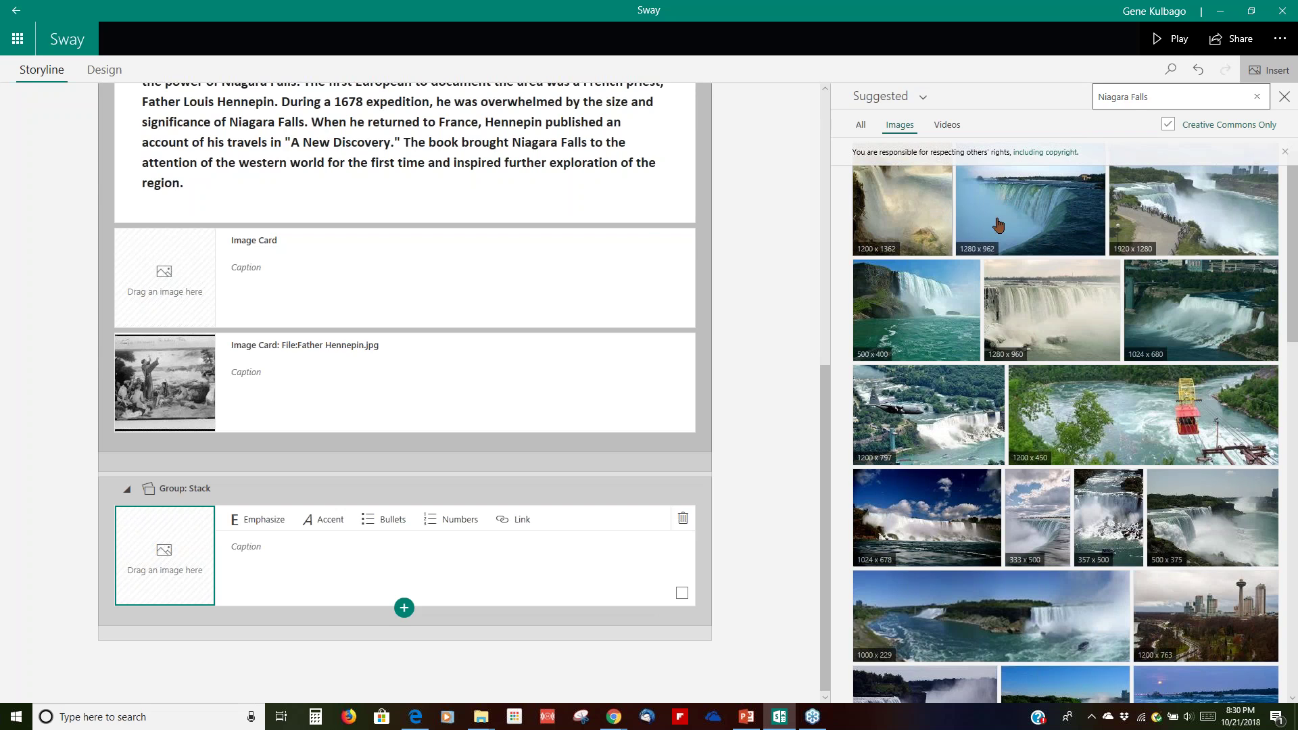
Select eleven Niagara Falls photos from the Creative Commons image results and add them to the Stack group
{"action": "left_click", "coordinate": [1030, 221]}
{"action": "left_click", "coordinate": [1077, 224]}
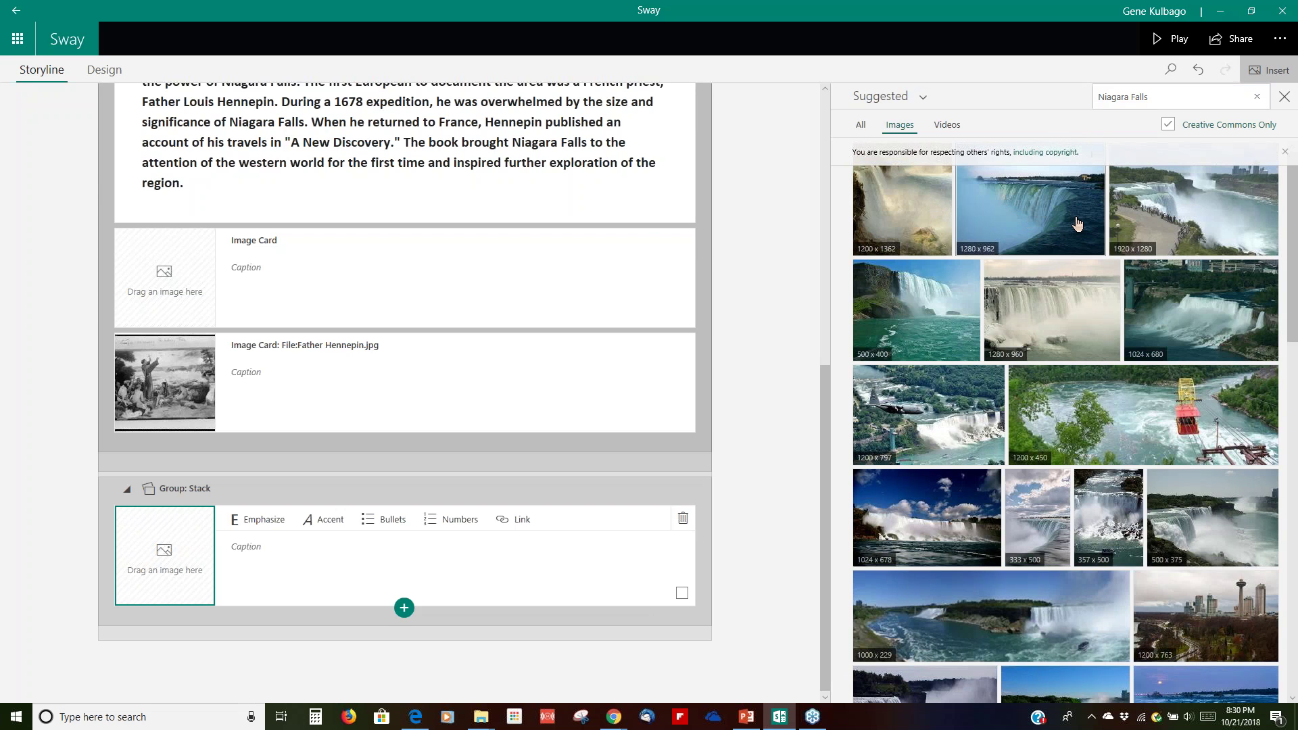
{"action": "left_click", "coordinate": [1078, 224]}
{"action": "left_click", "coordinate": [943, 340]}
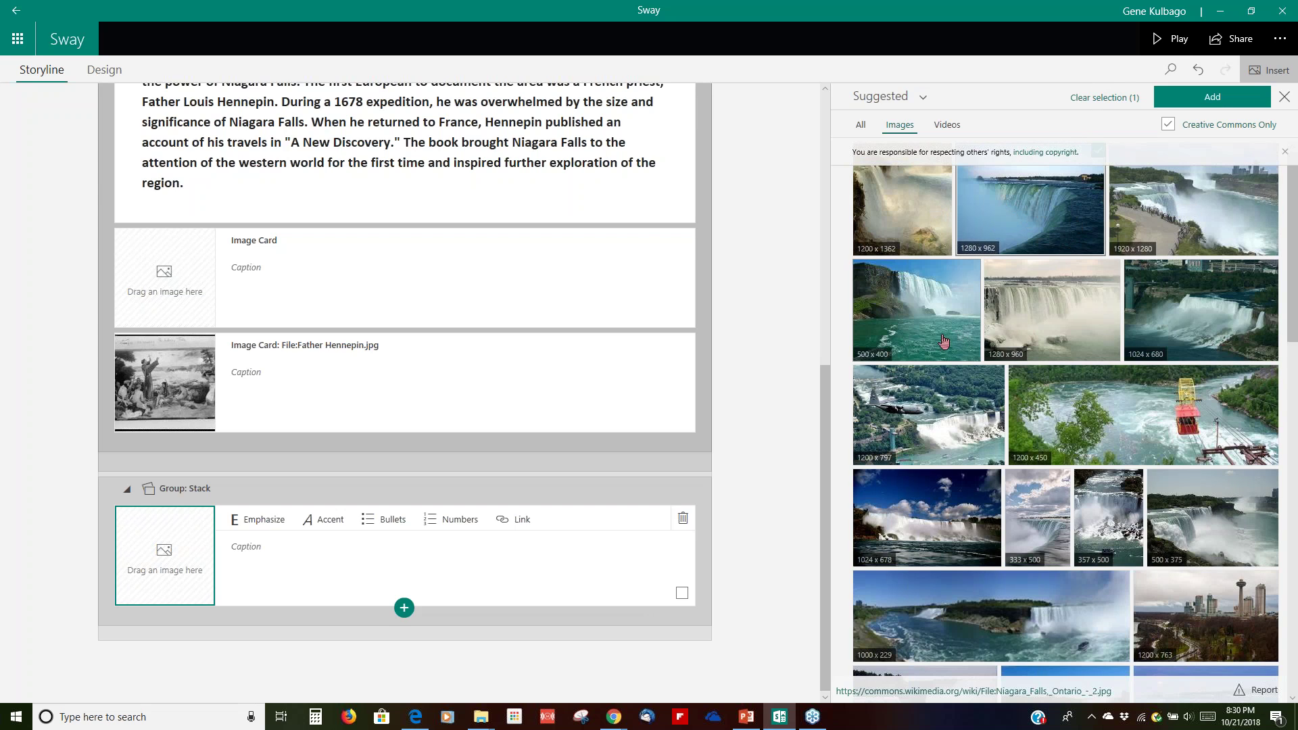
{"action": "left_click", "coordinate": [1008, 315]}
{"action": "left_click", "coordinate": [1157, 318]}
{"action": "left_click", "coordinate": [1082, 414]}
{"action": "left_click", "coordinate": [953, 530]}
{"action": "left_click", "coordinate": [1036, 525]}
{"action": "left_click", "coordinate": [1095, 527]}
{"action": "left_click", "coordinate": [1201, 513]}
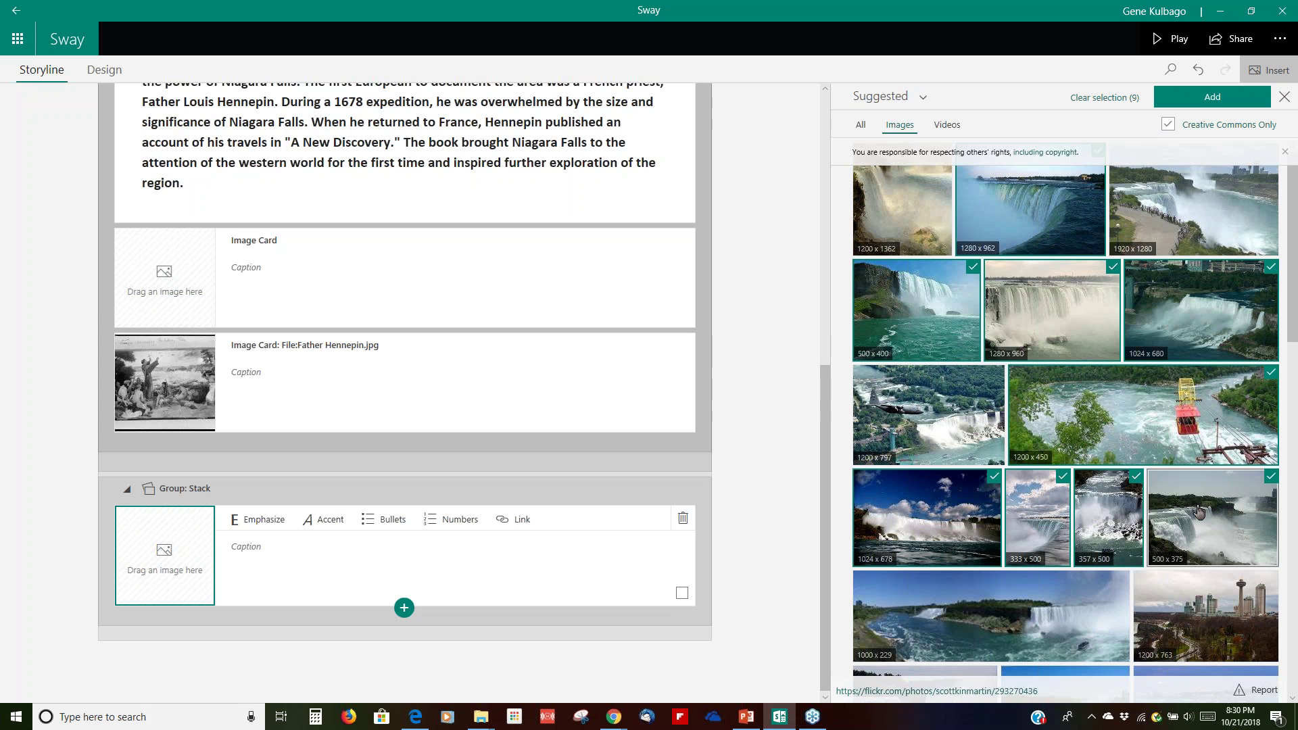
{"action": "left_click", "coordinate": [1036, 613]}
{"action": "left_click", "coordinate": [1210, 608]}
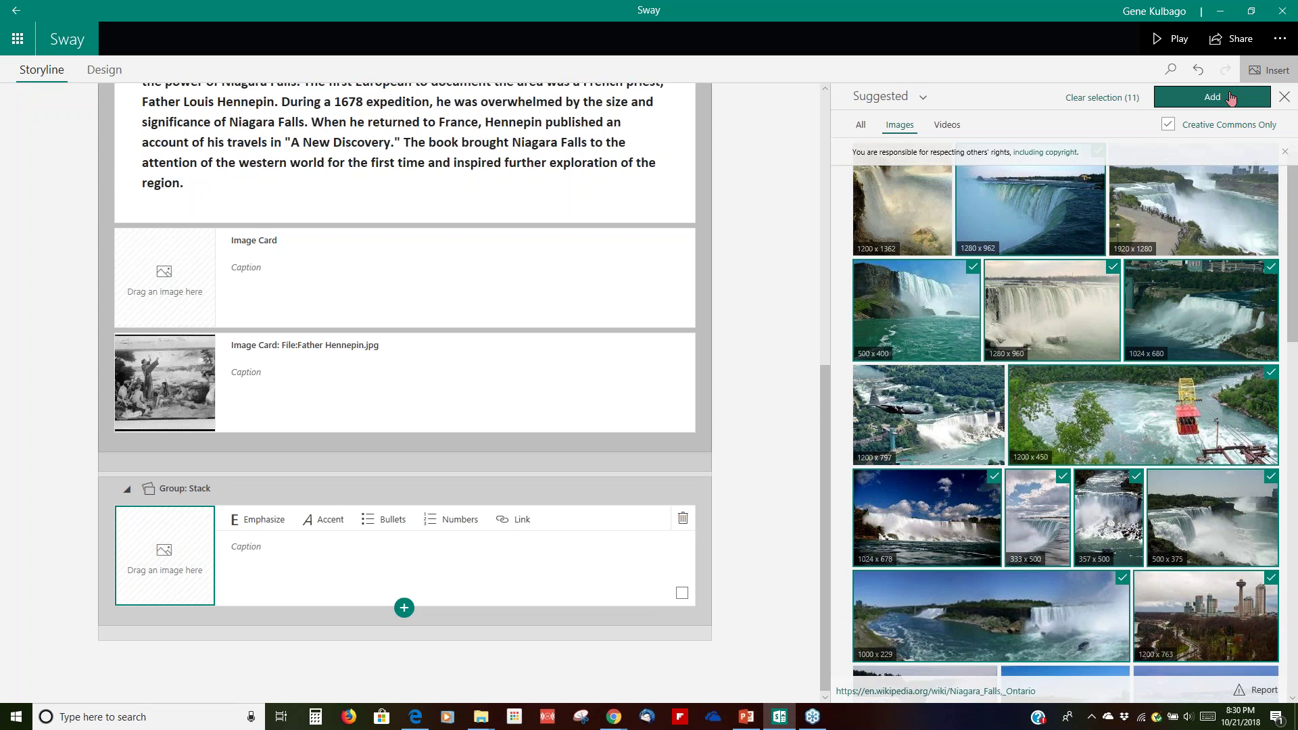
{"action": "left_click", "coordinate": [1214, 96]}
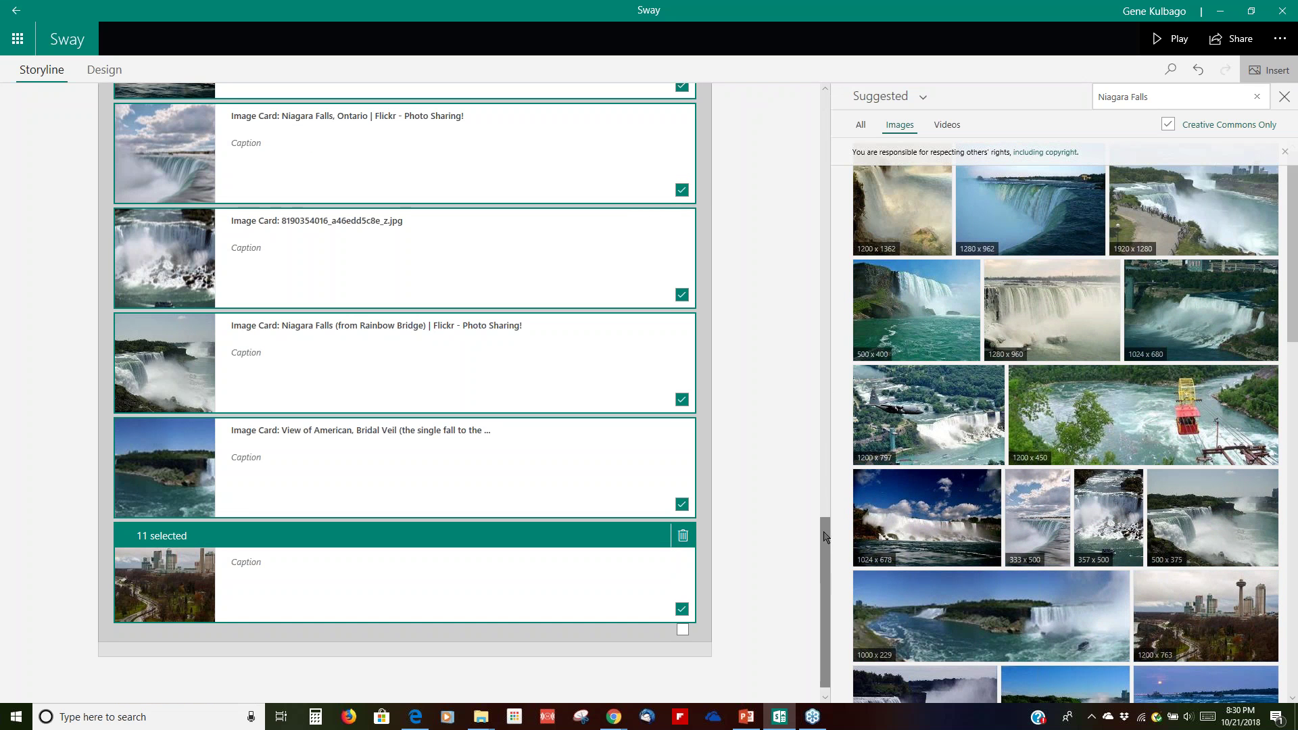
Look through the image cards in the Stack group and the History cards above them
{"action": "scroll", "coordinate": [821, 547], "scroll_direction": "down", "scroll_amount": 1}
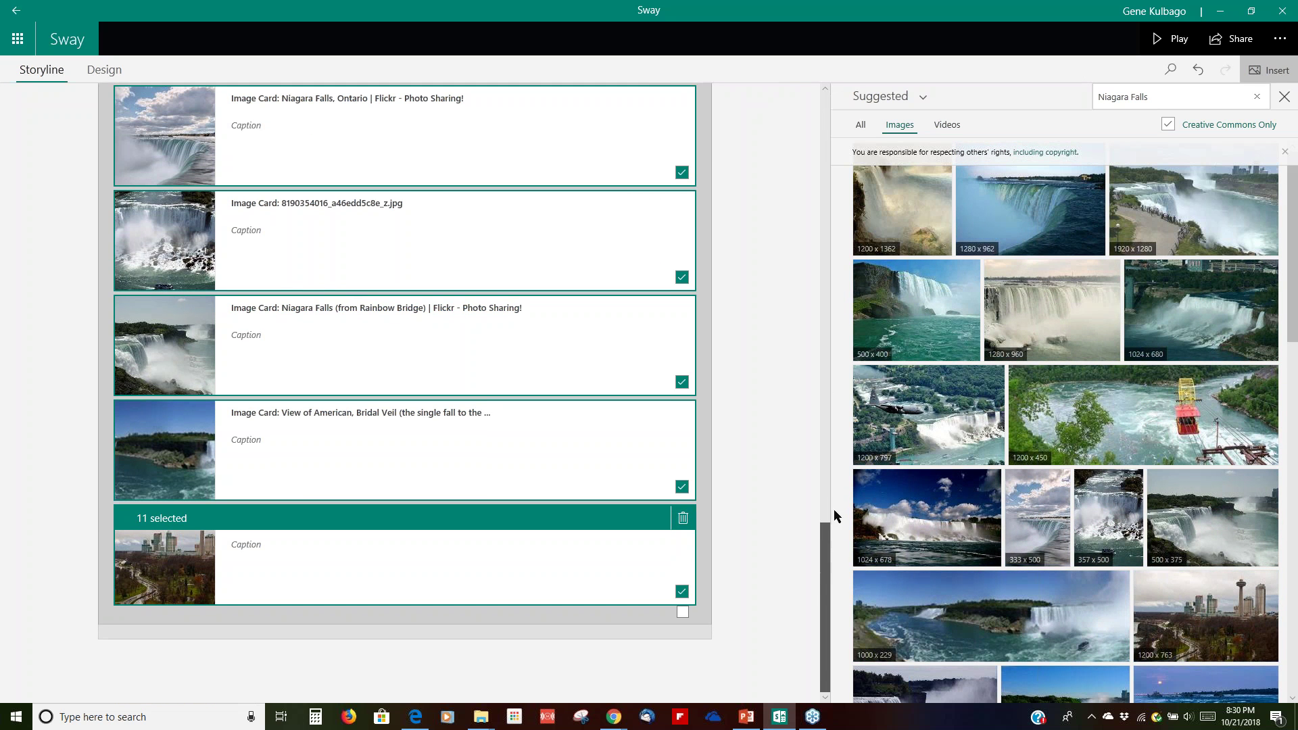
{"action": "scroll", "coordinate": [830, 509], "scroll_direction": "up", "scroll_amount": 8}
{"action": "scroll", "coordinate": [809, 261], "scroll_direction": "up", "scroll_amount": 8}
{"action": "scroll", "coordinate": [809, 237], "scroll_direction": "down", "scroll_amount": 8}
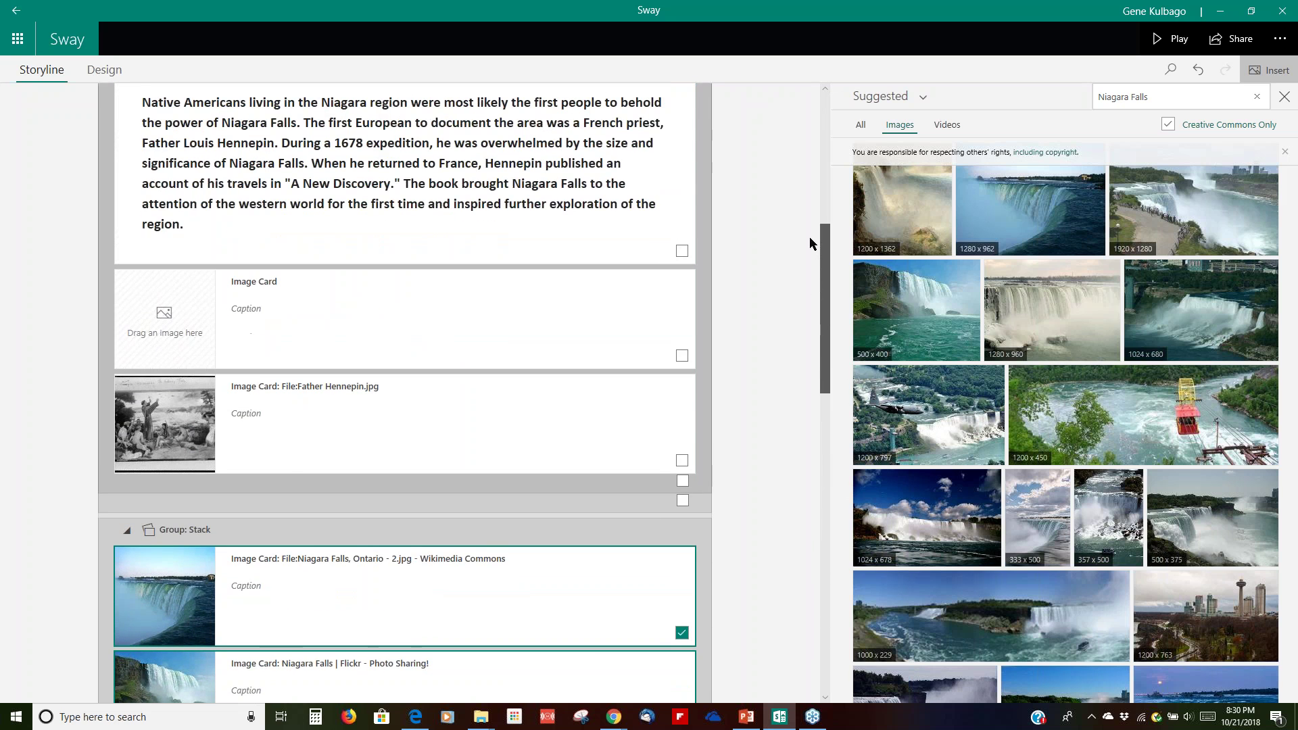
{"action": "scroll", "coordinate": [809, 406], "scroll_direction": "down", "scroll_amount": 6}
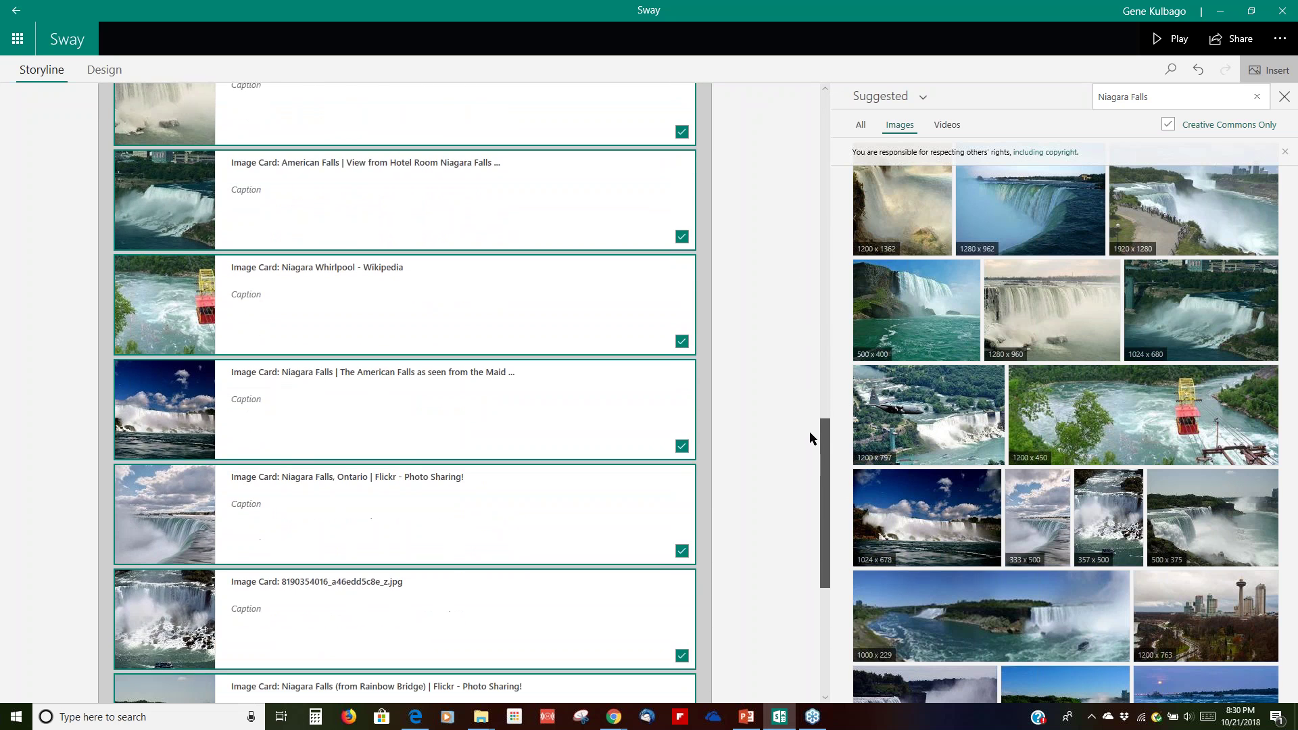
{"action": "scroll", "coordinate": [808, 518], "scroll_direction": "down", "scroll_amount": 2}
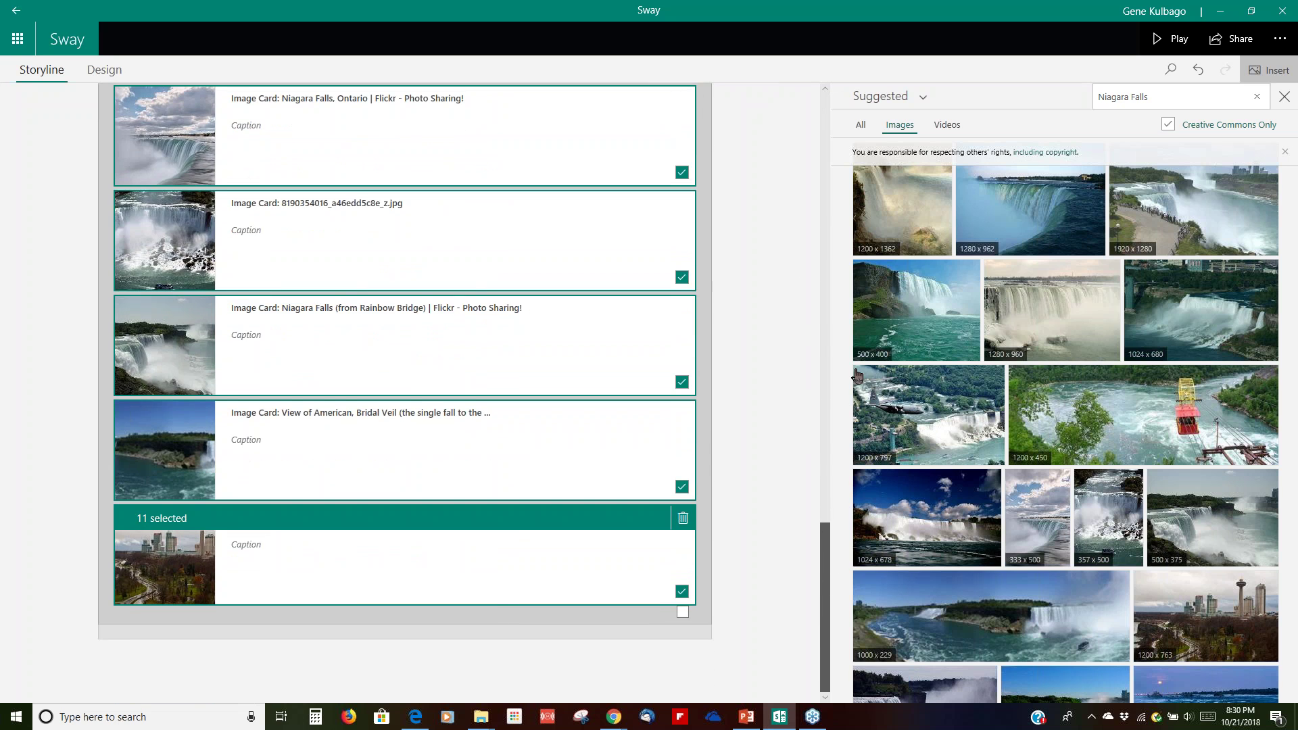
{"action": "scroll", "coordinate": [822, 554], "scroll_direction": "up", "scroll_amount": 10}
Play the Sway through to the photo stack, flip through its pictures, view them full screen, and return to the storyline
{"action": "left_click", "coordinate": [1163, 46]}
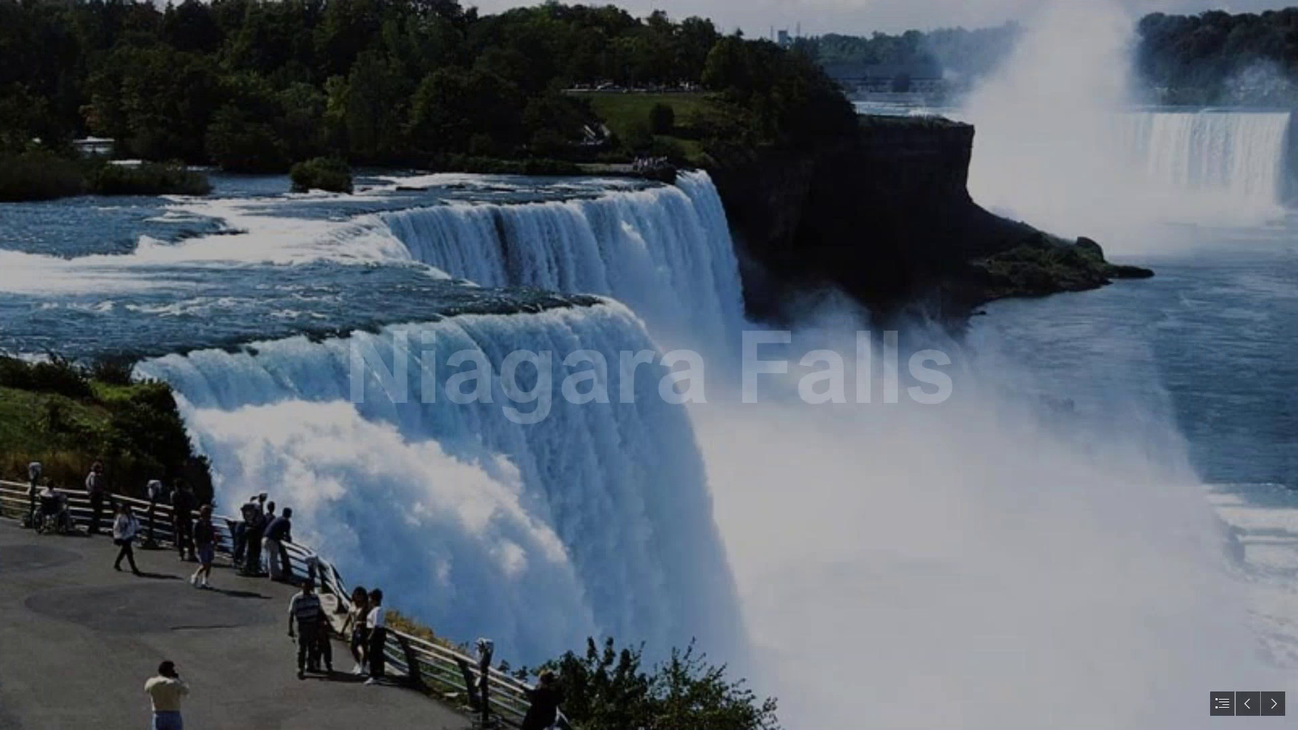
{"action": "left_click", "coordinate": [1274, 705]}
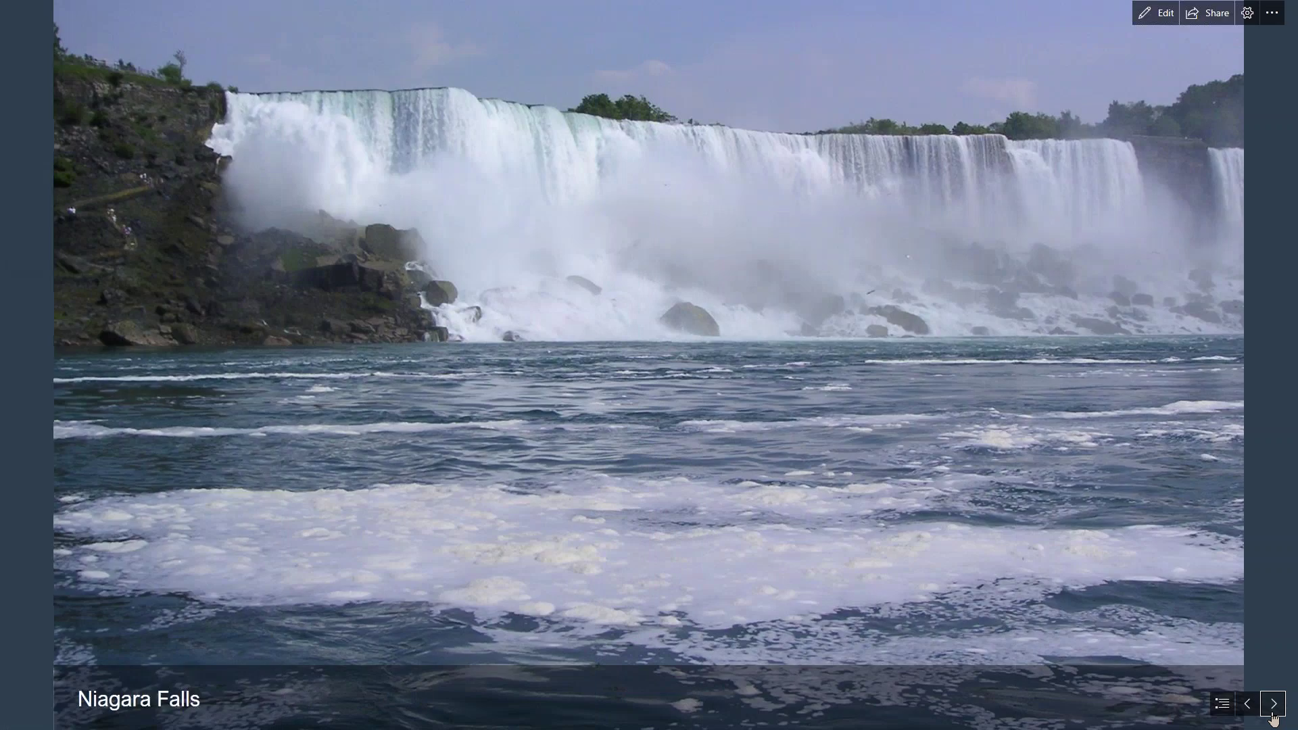
{"action": "left_click", "coordinate": [1273, 704]}
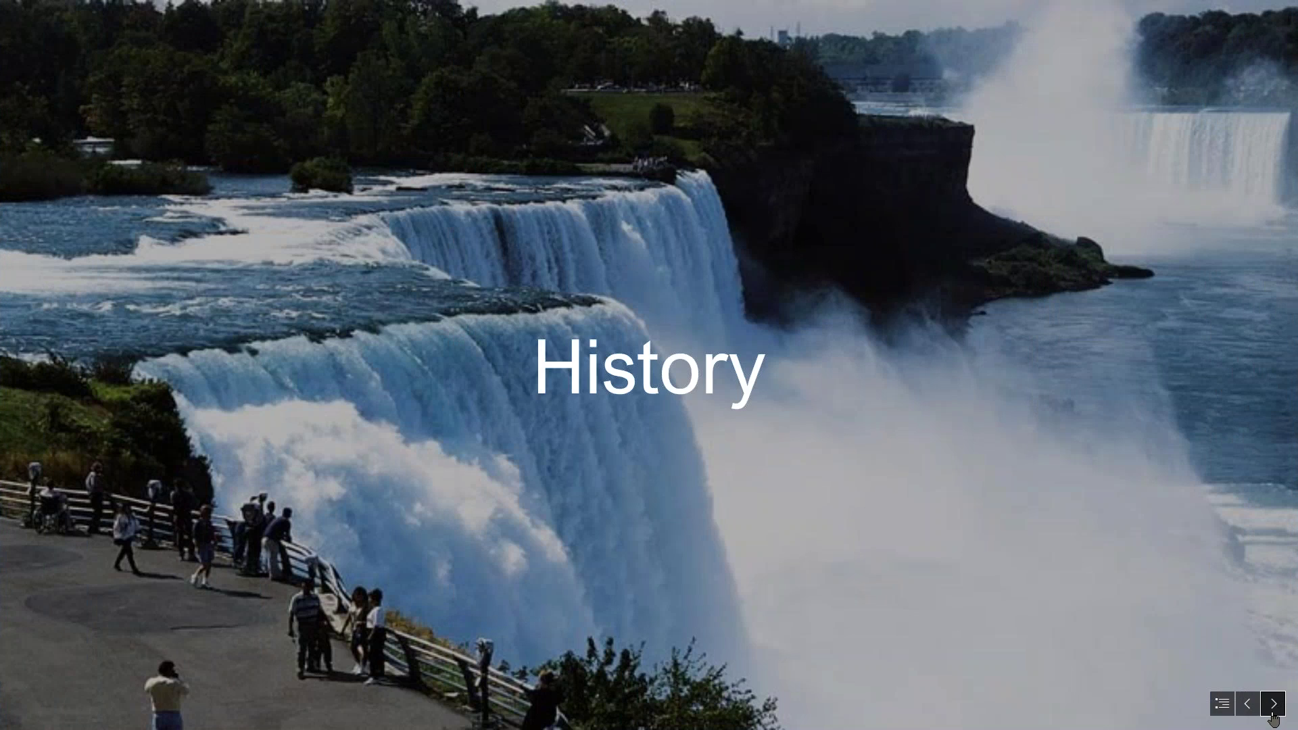
{"action": "left_click", "coordinate": [1274, 704]}
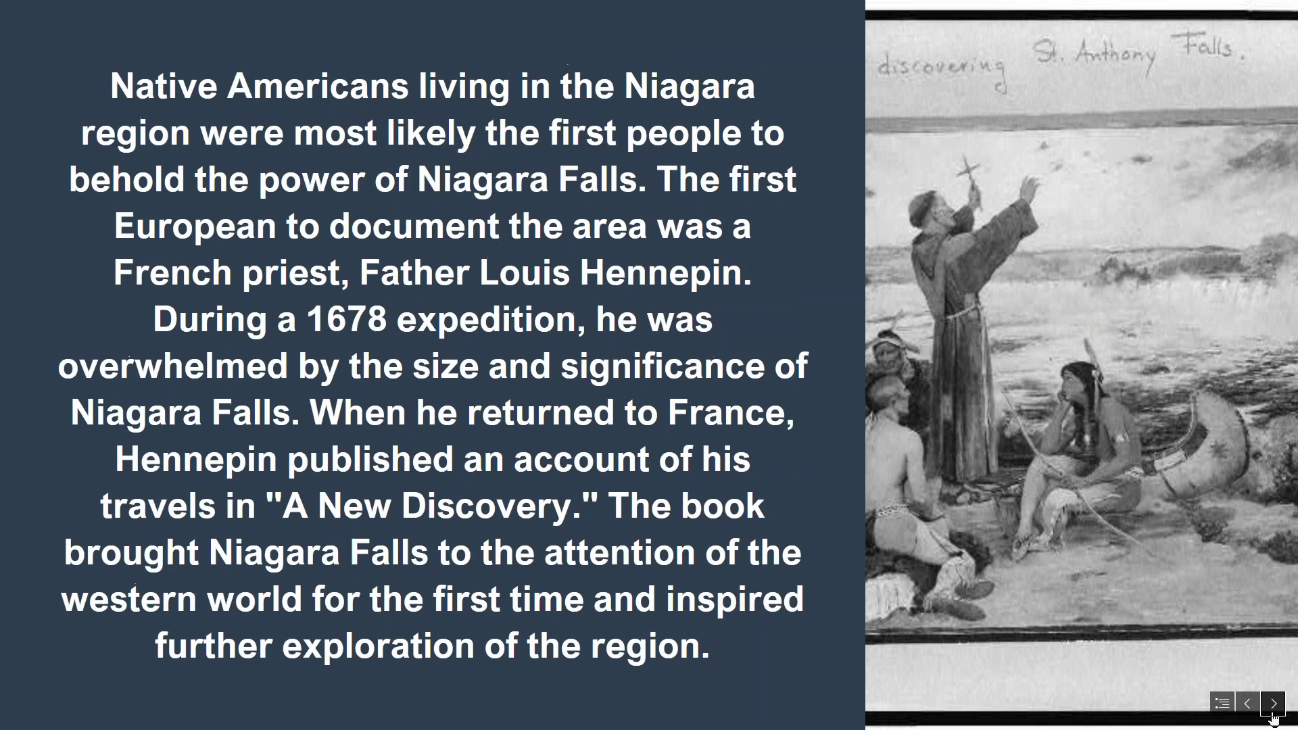
{"action": "left_click", "coordinate": [1273, 704]}
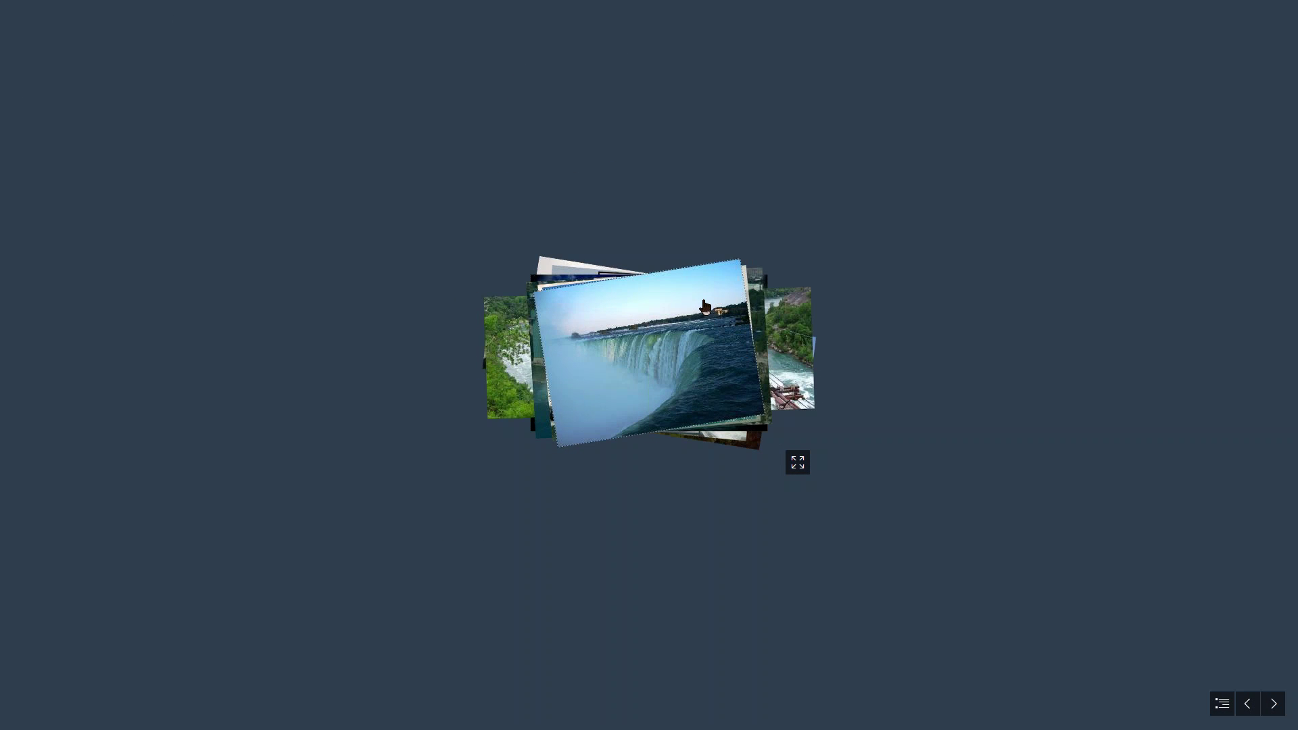
{"action": "left_click", "coordinate": [704, 308]}
{"action": "left_click", "coordinate": [703, 311]}
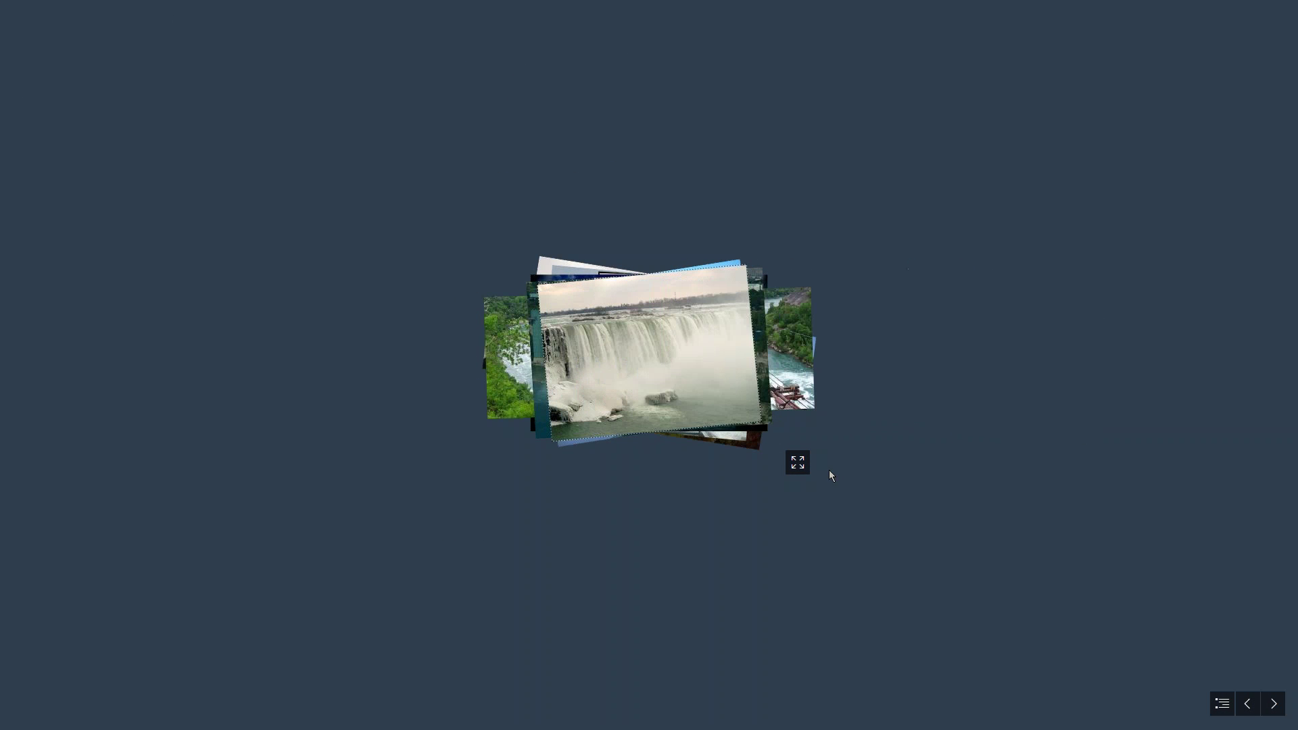
{"action": "left_click", "coordinate": [799, 465]}
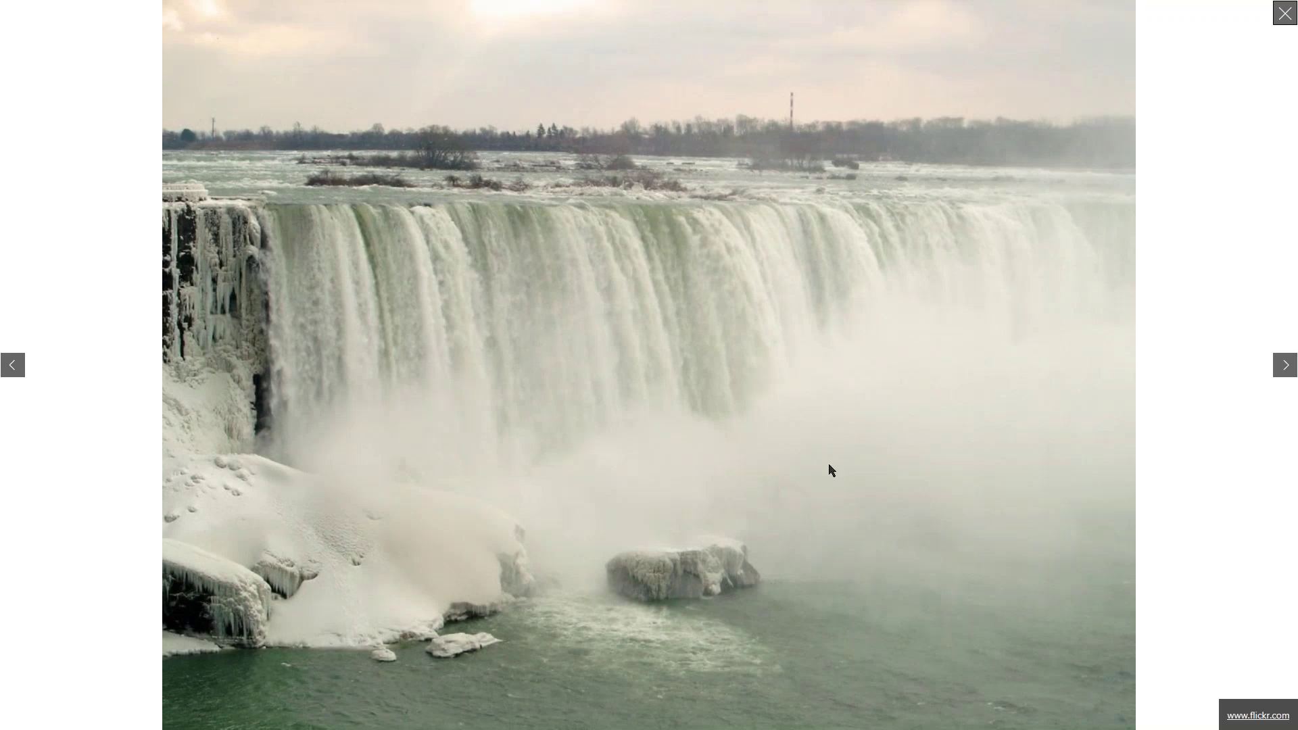
{"action": "left_click", "coordinate": [1283, 374]}
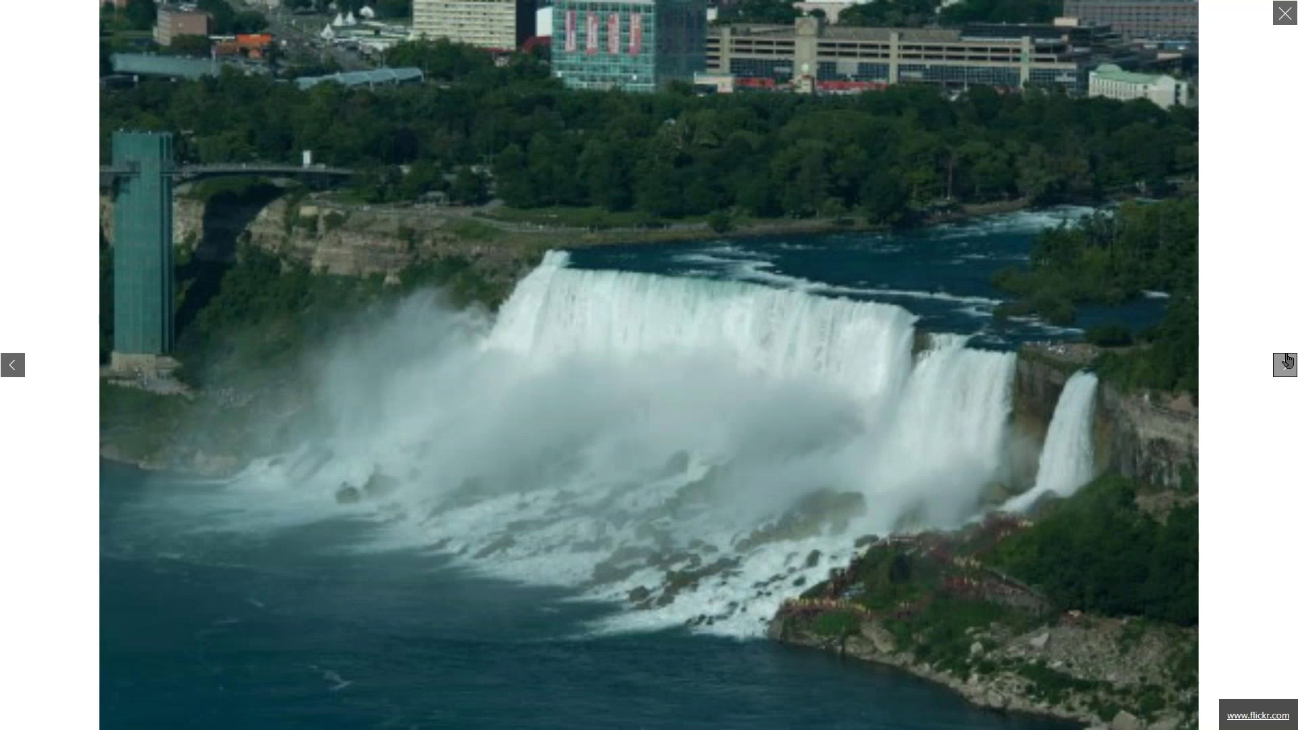
{"action": "left_click", "coordinate": [1288, 19]}
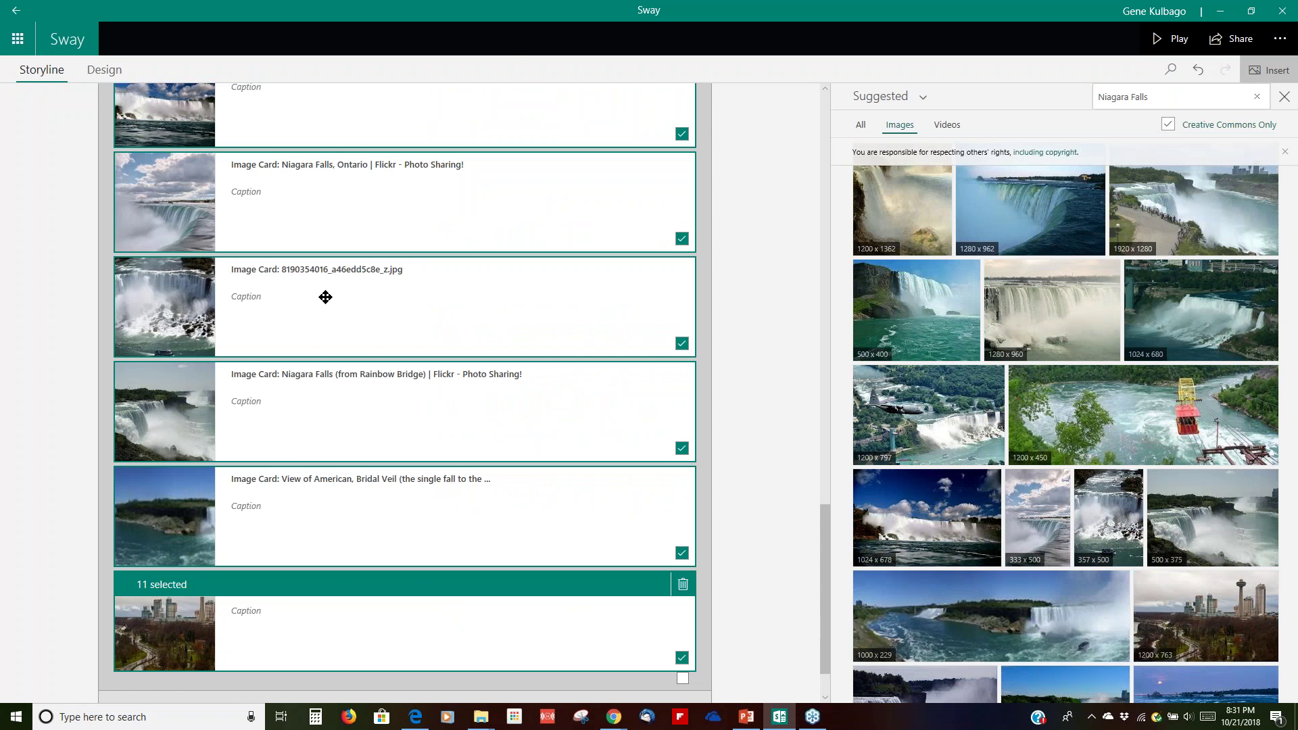
Look over the storyline from the Stack group up to the title card, and close the image search results
{"action": "scroll", "coordinate": [334, 429], "scroll_direction": "up", "scroll_amount": 10}
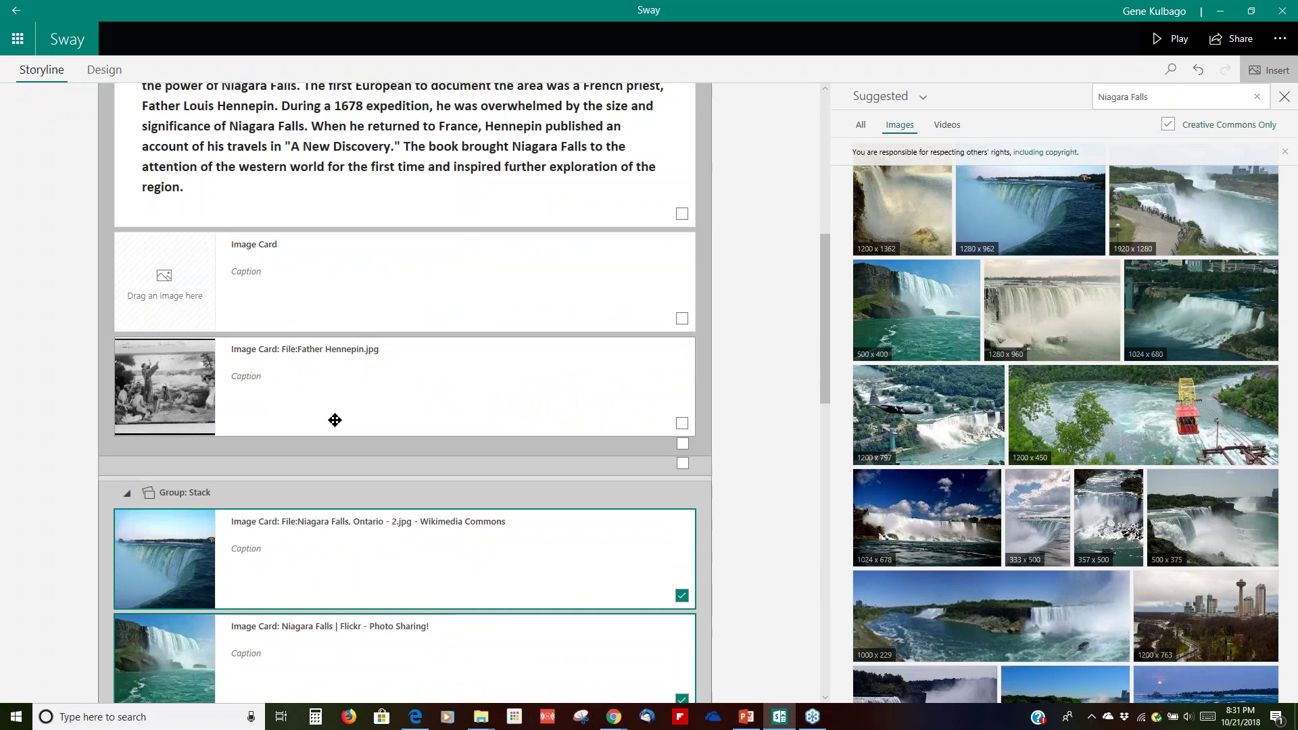
{"action": "scroll", "coordinate": [334, 420], "scroll_direction": "up", "scroll_amount": 2}
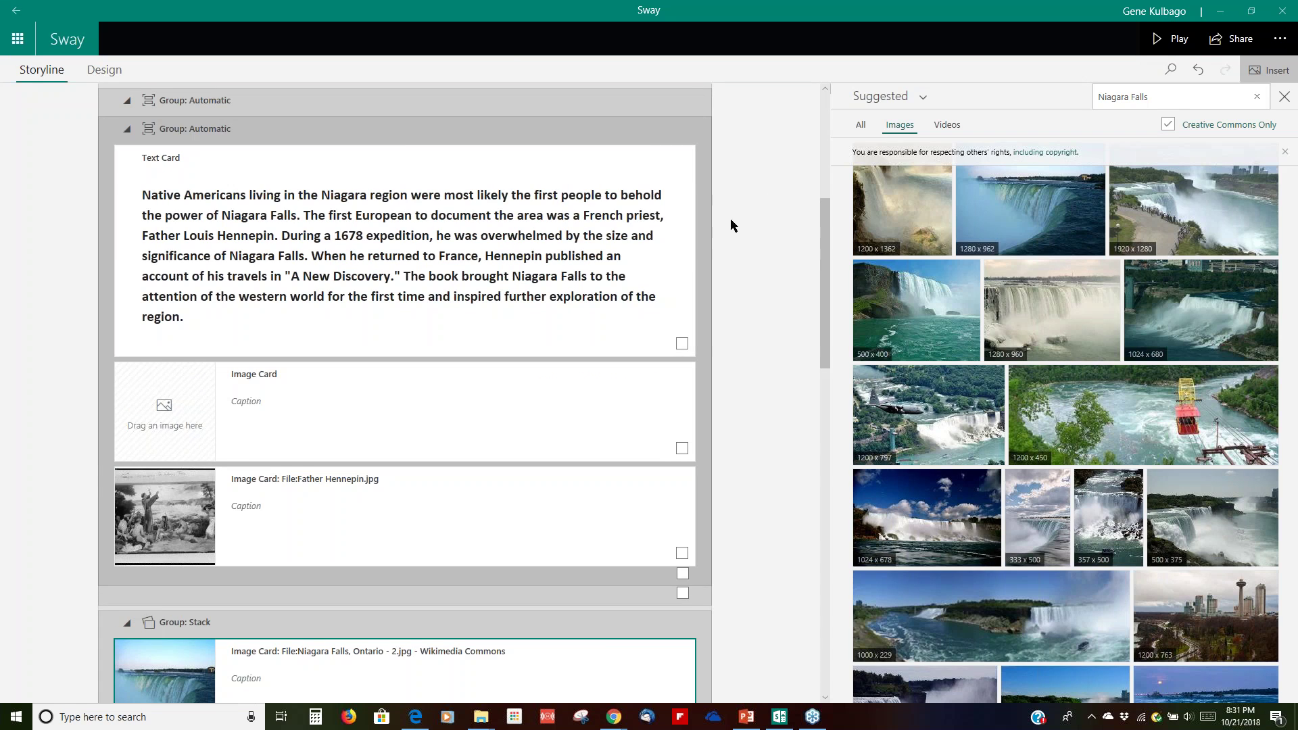
{"action": "scroll", "coordinate": [639, 229], "scroll_direction": "up", "scroll_amount": 6}
{"action": "scroll", "coordinate": [640, 229], "scroll_direction": "down", "scroll_amount": 8}
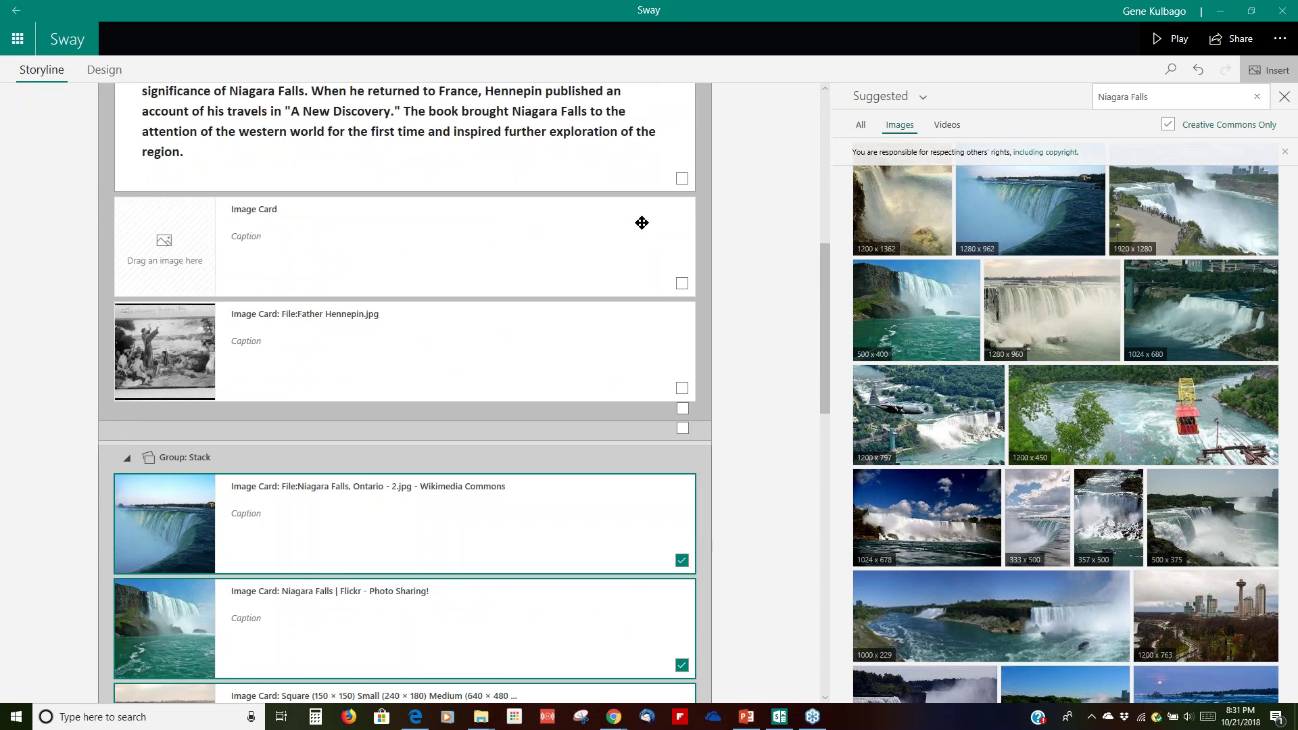
{"action": "scroll", "coordinate": [641, 221], "scroll_direction": "up", "scroll_amount": 8}
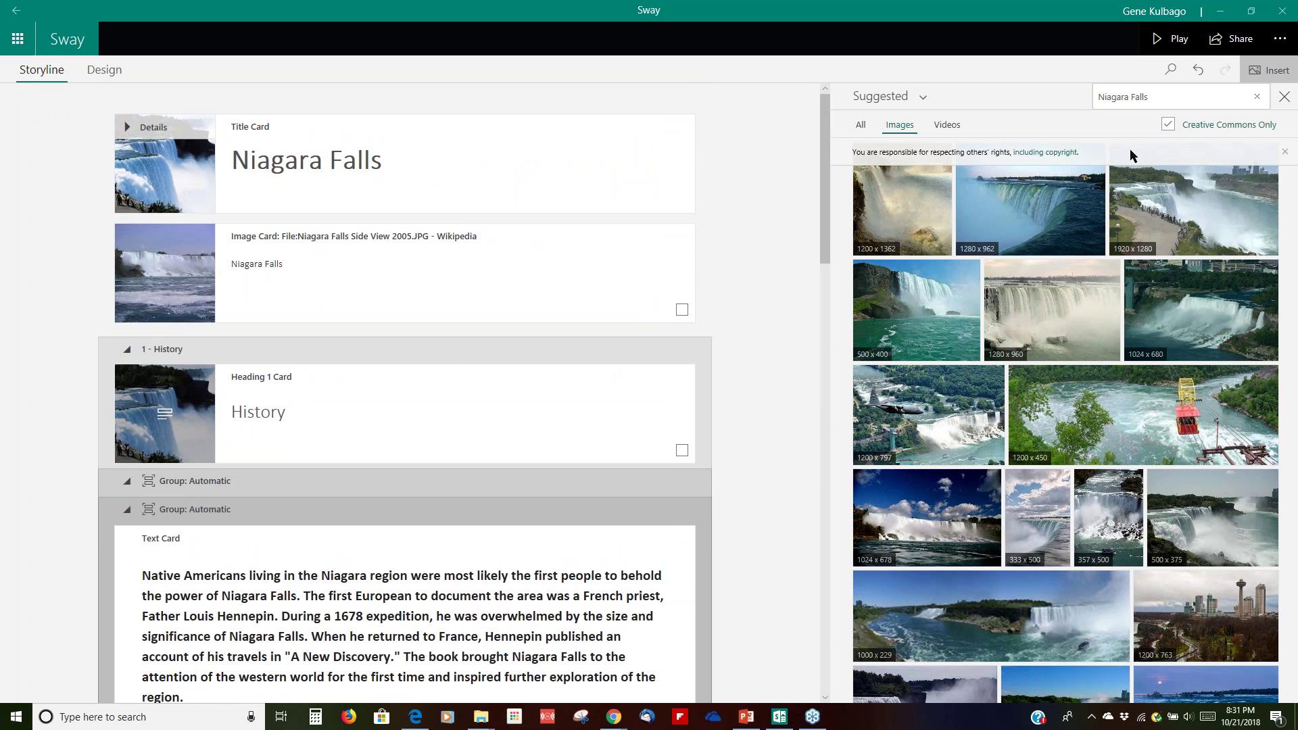
{"action": "left_click", "coordinate": [1284, 96]}
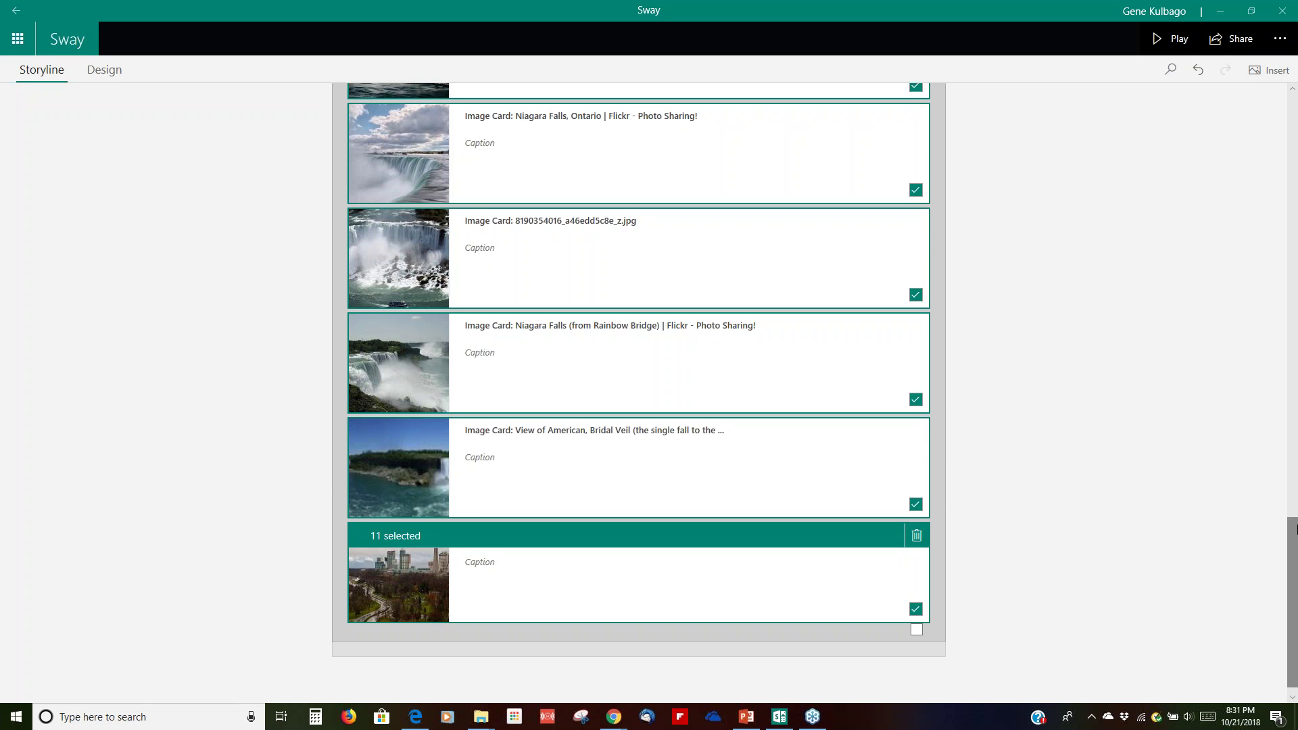
{"action": "left_click_drag", "start_coordinate": [1295, 529], "coordinate": [1295, 98]}
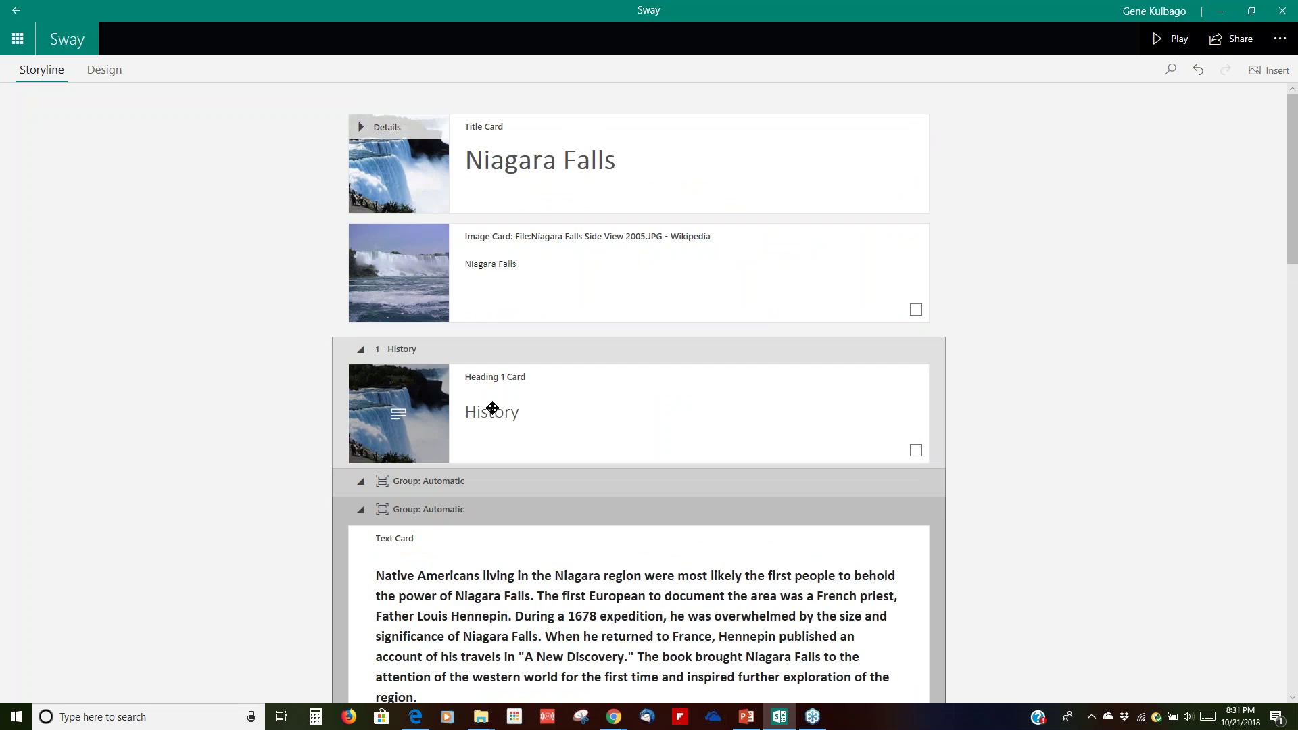
Open the focus points of the History heading's background image and mark the entire image as important
{"action": "left_click", "coordinate": [416, 422]}
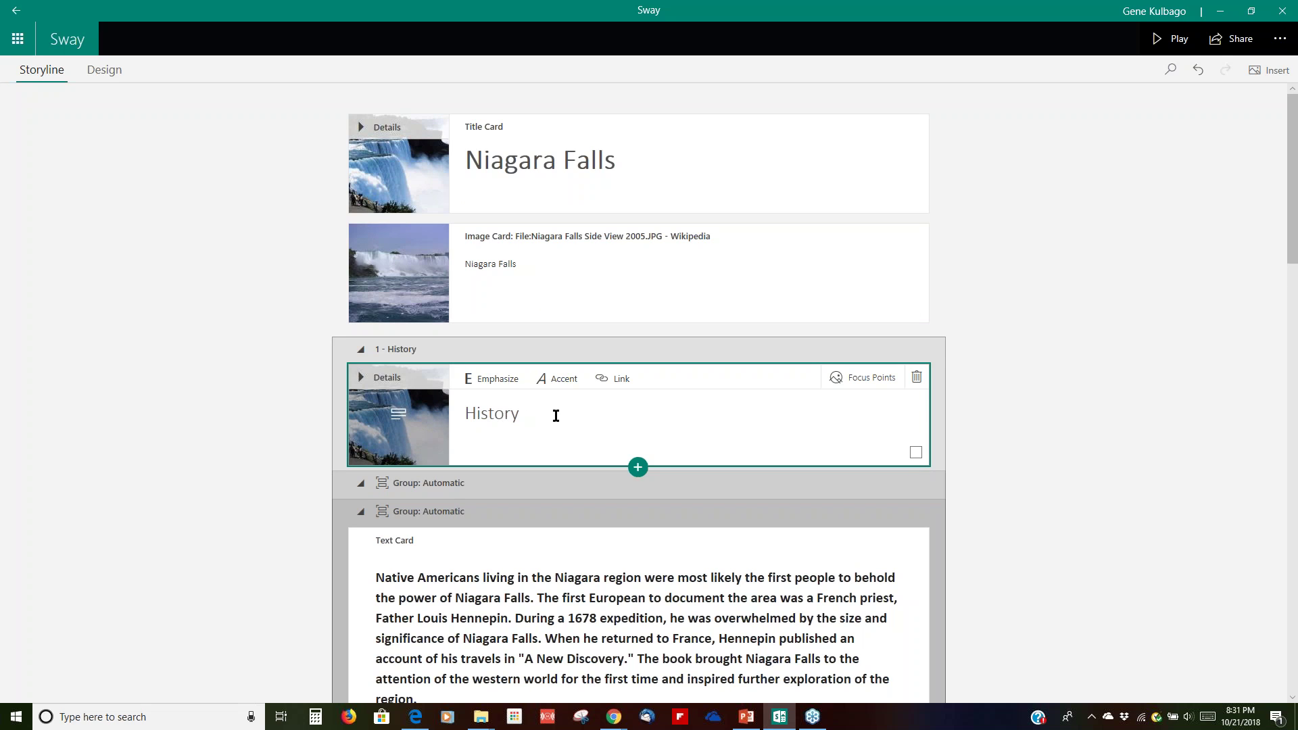
{"action": "left_click", "coordinate": [870, 380]}
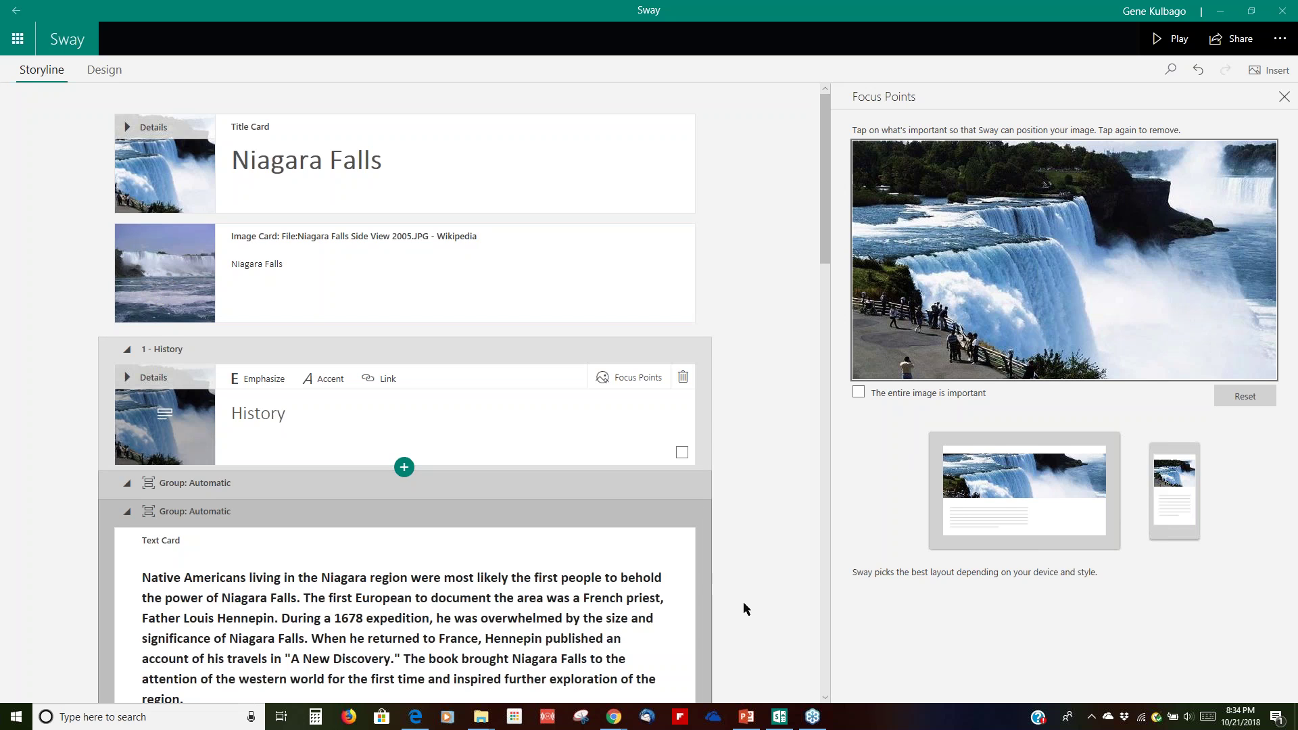
{"action": "left_click", "coordinate": [858, 396]}
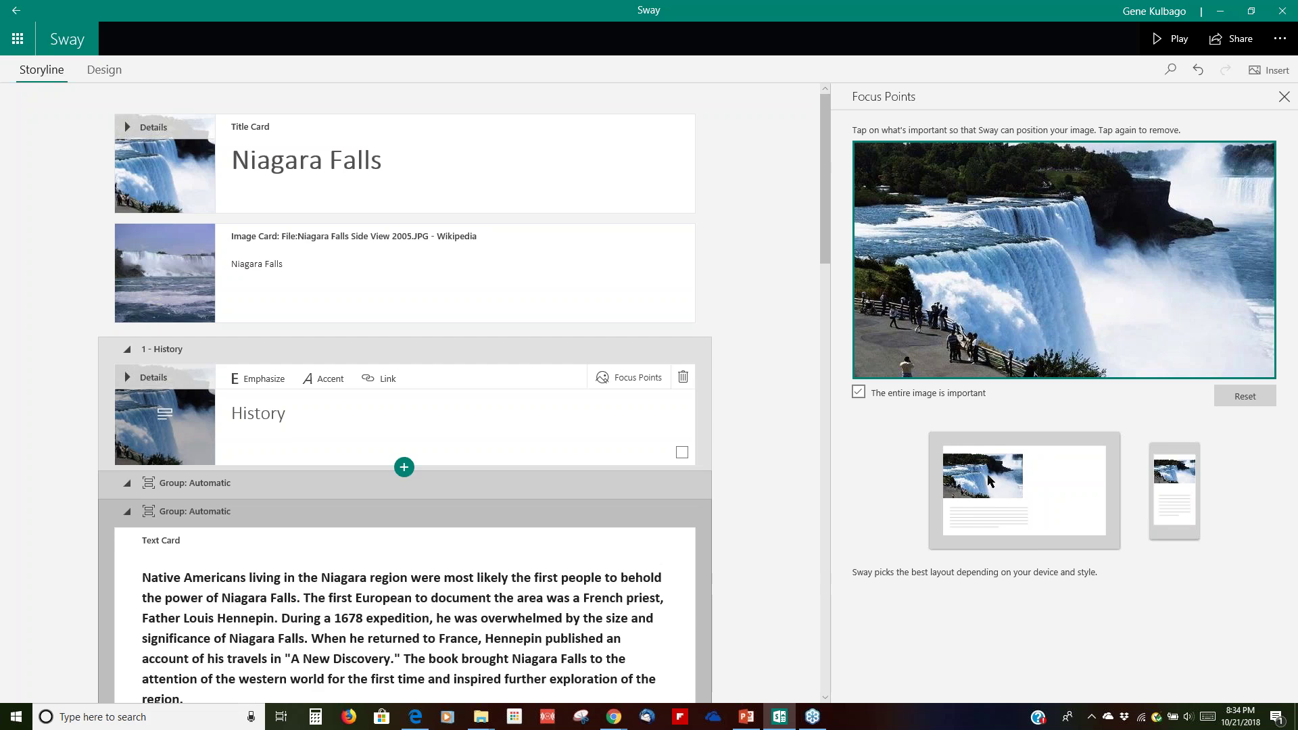
{"action": "left_click", "coordinate": [857, 393]}
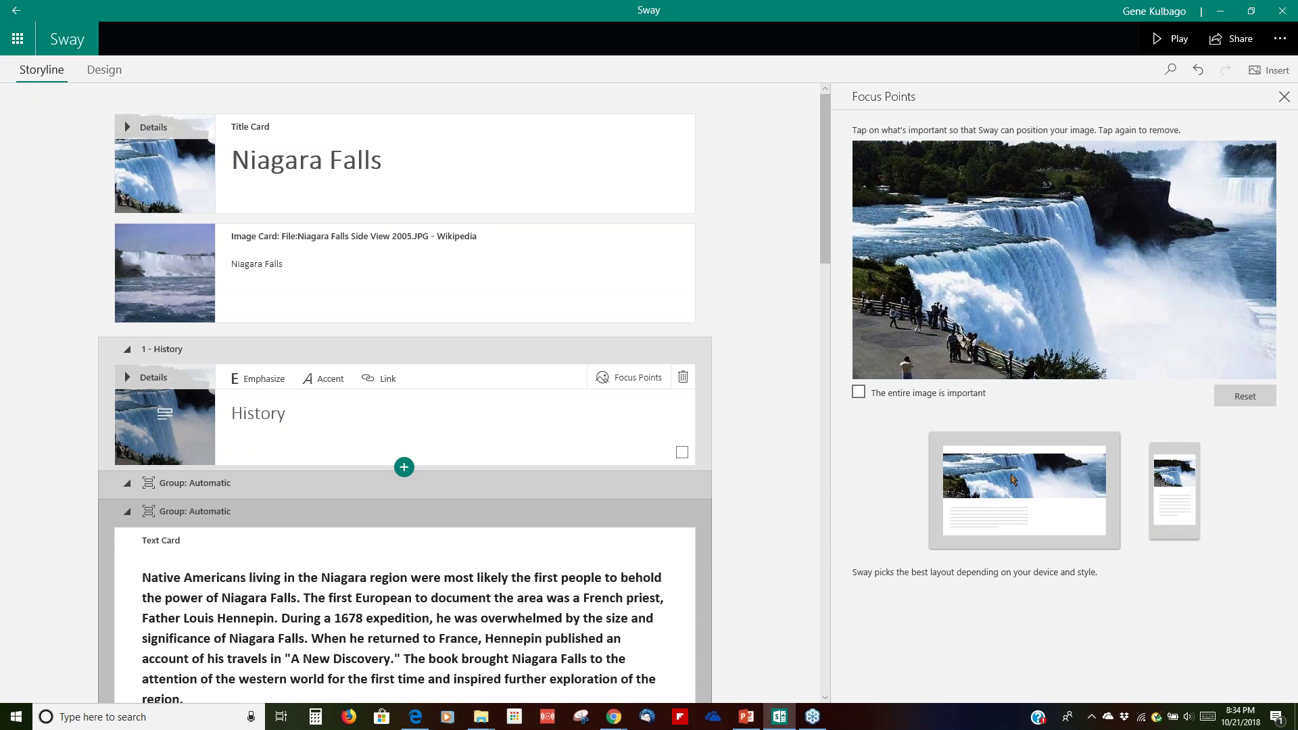
{"action": "left_click", "coordinate": [859, 394]}
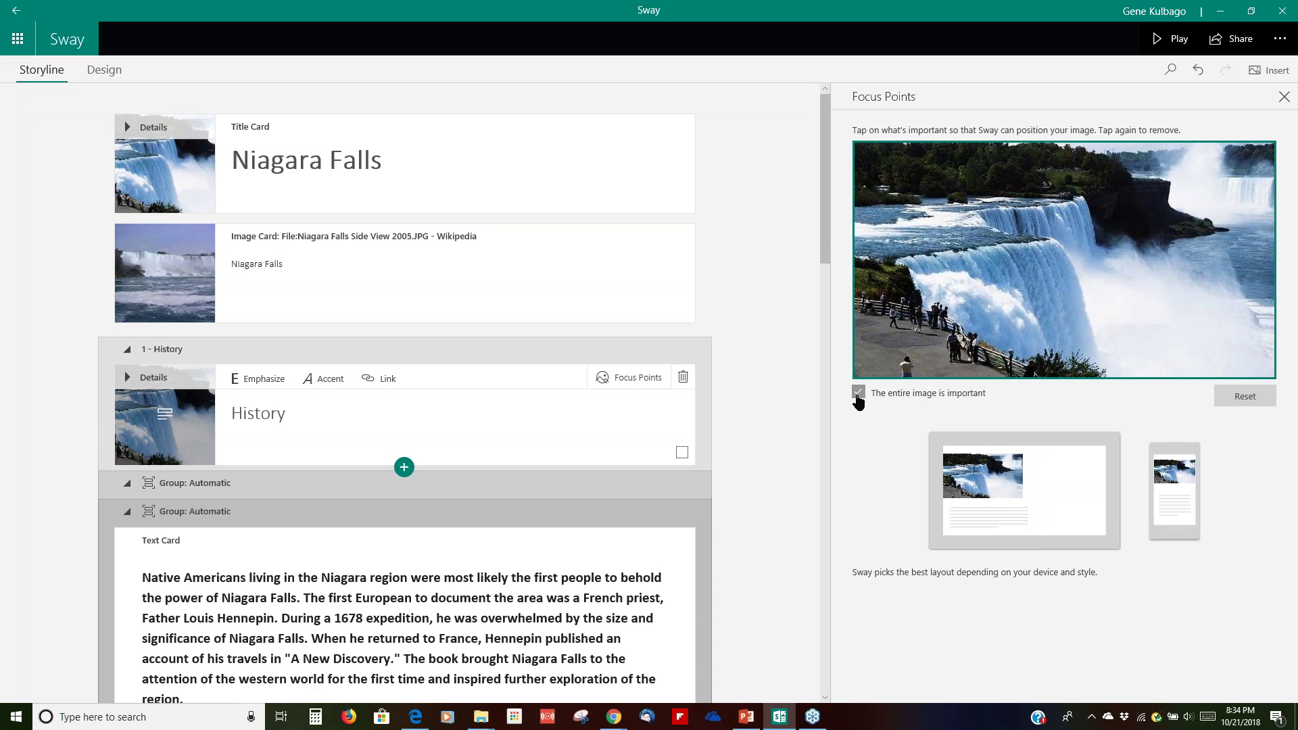
Clear the entire-image setting for the History background and try a focus point on the main waterfall, comparing it with the entire-image setting
{"action": "left_click", "coordinate": [857, 396]}
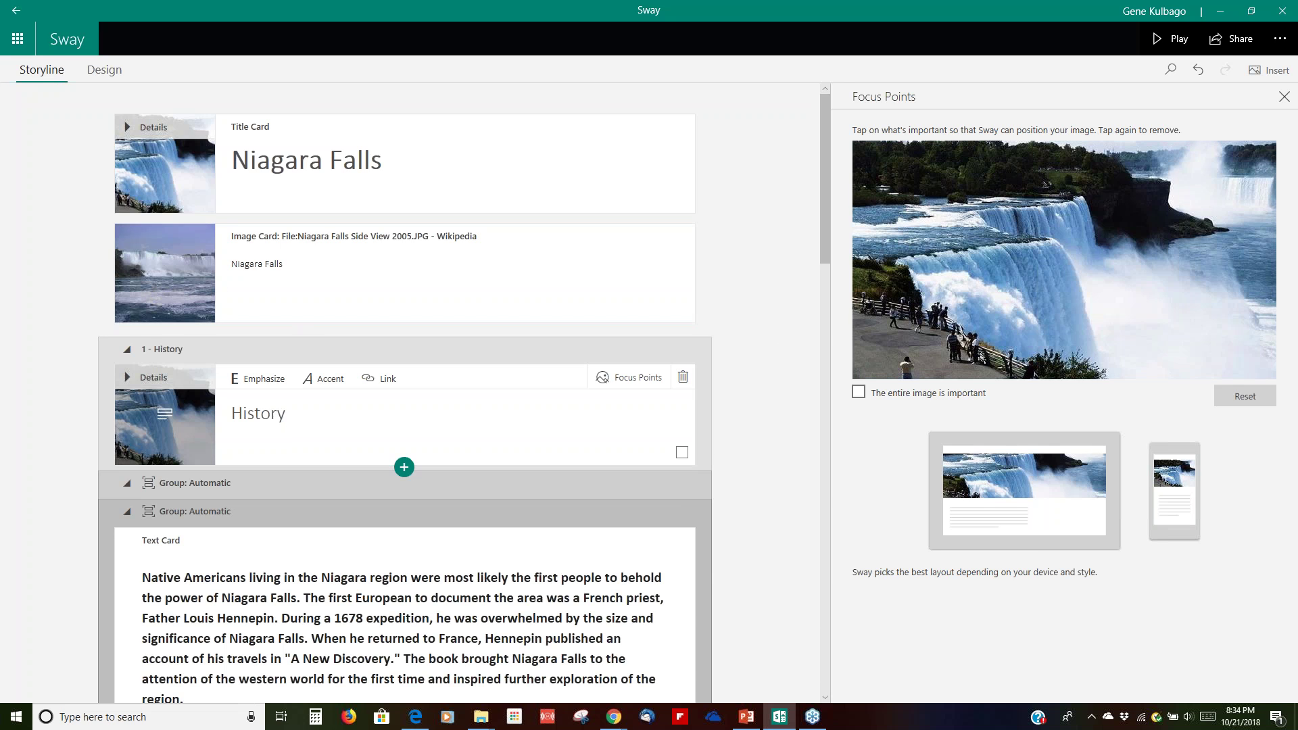
{"action": "left_click", "coordinate": [1057, 288]}
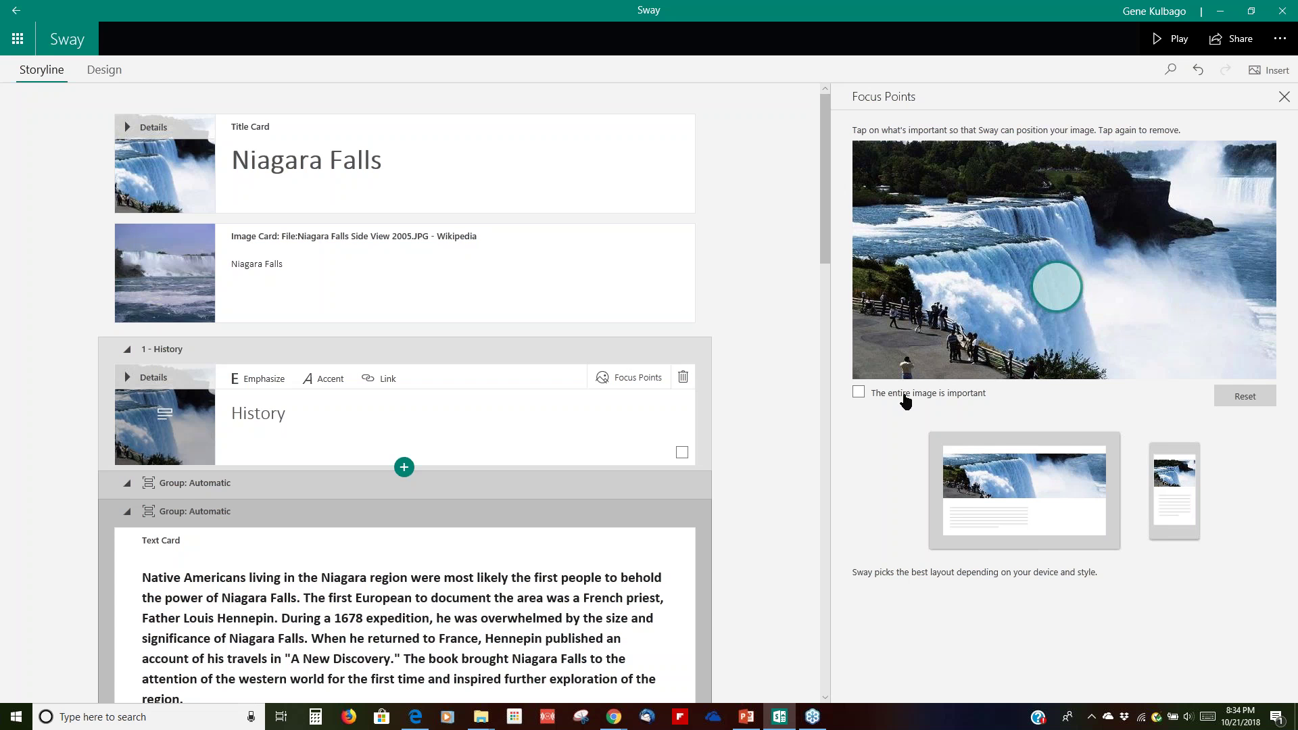
{"action": "left_click", "coordinate": [860, 392]}
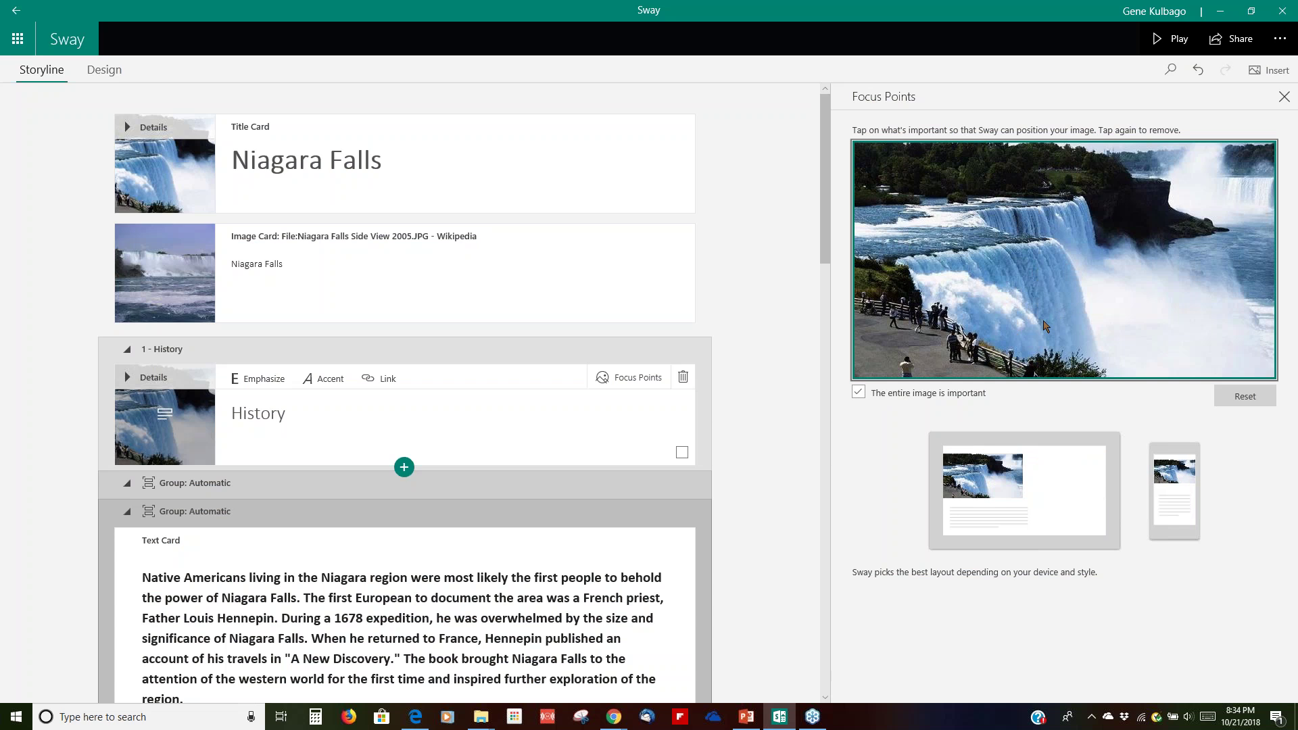
{"action": "left_click", "coordinate": [1063, 295]}
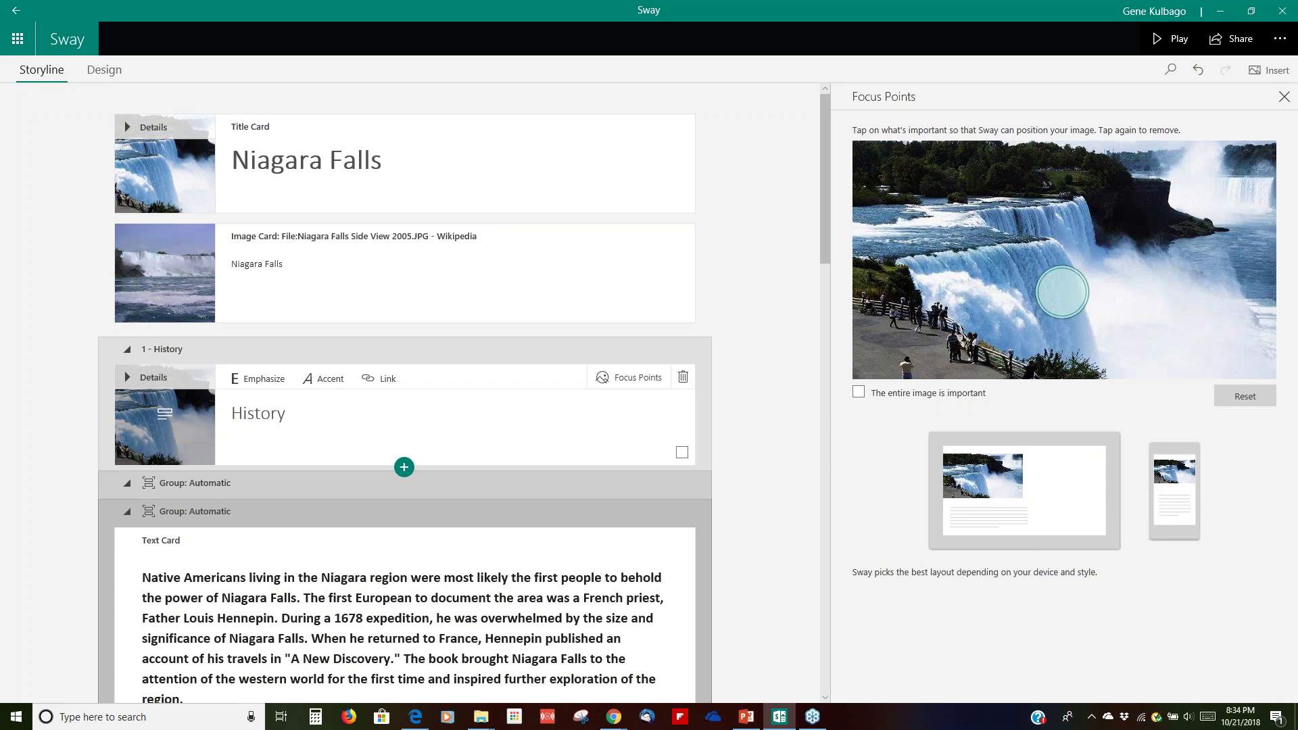
{"action": "left_click", "coordinate": [1062, 295]}
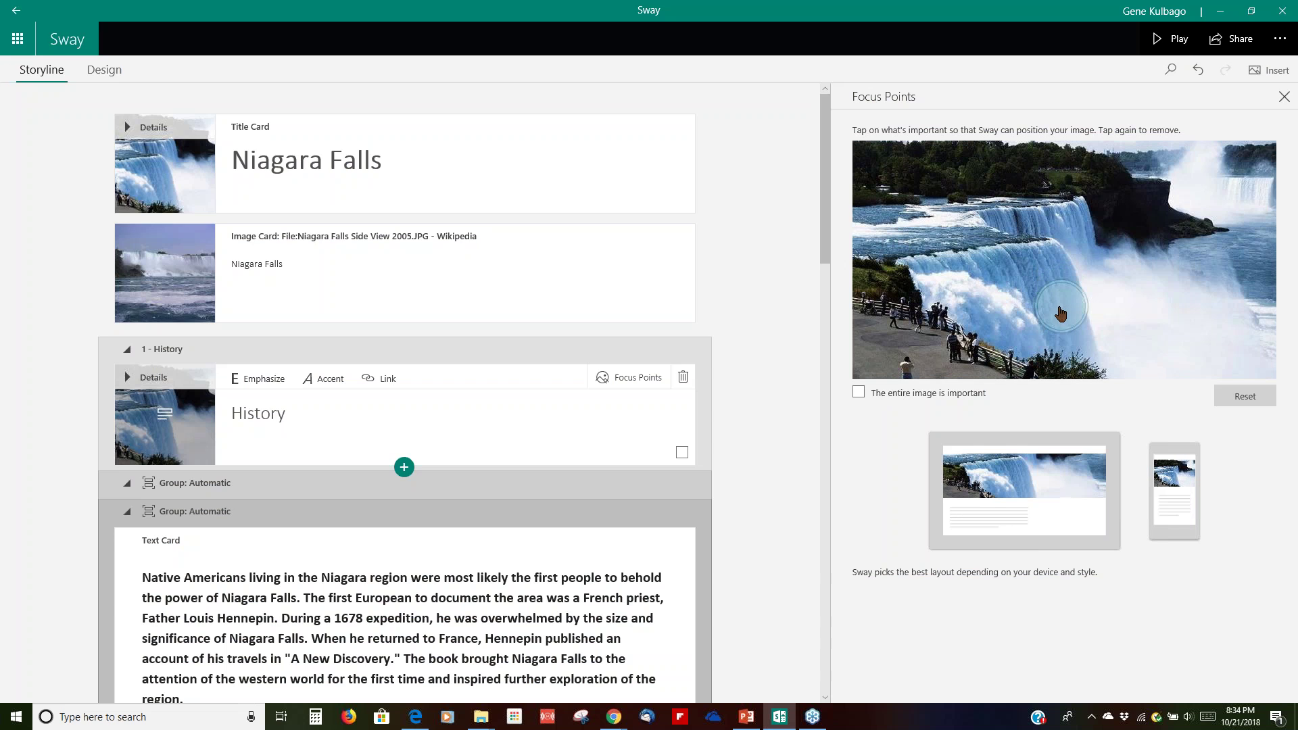
Try focus points on the people by the railing and on the walkway below the falls, removing each one again
{"action": "left_click", "coordinate": [975, 341]}
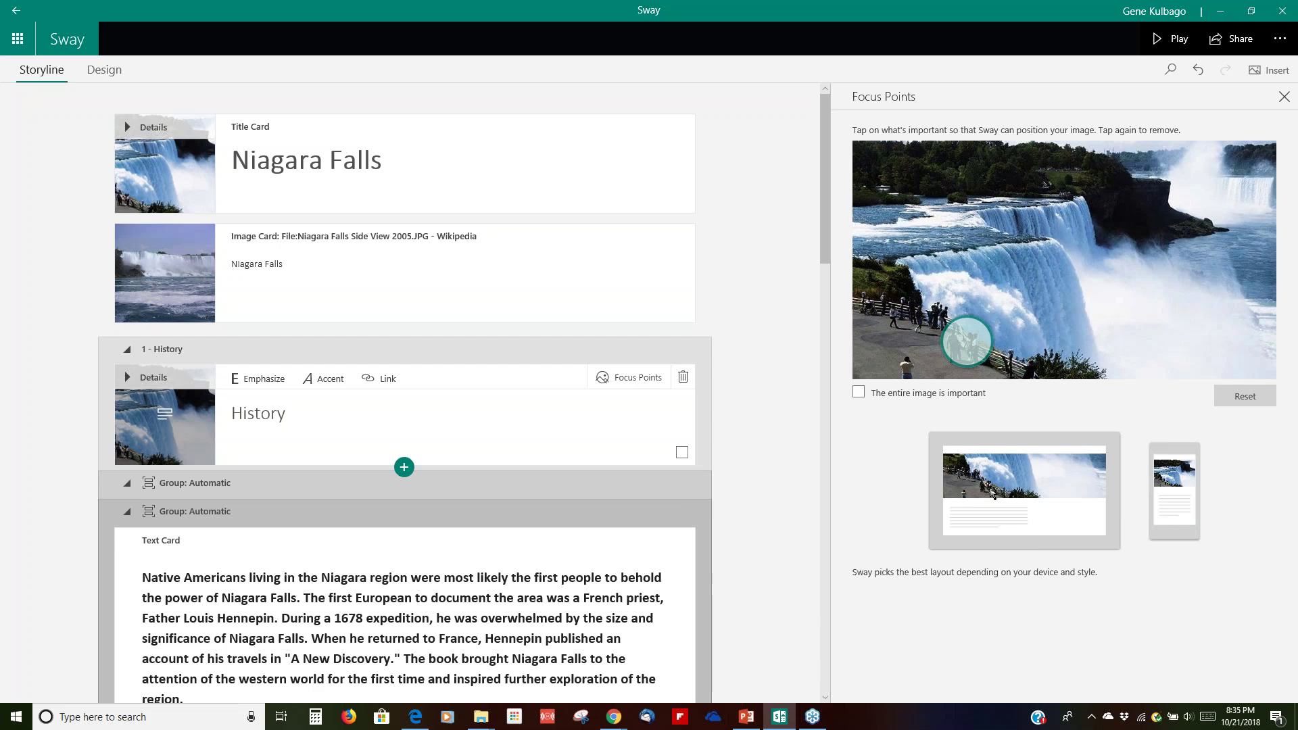
{"action": "left_click", "coordinate": [965, 345]}
{"action": "left_click", "coordinate": [914, 357]}
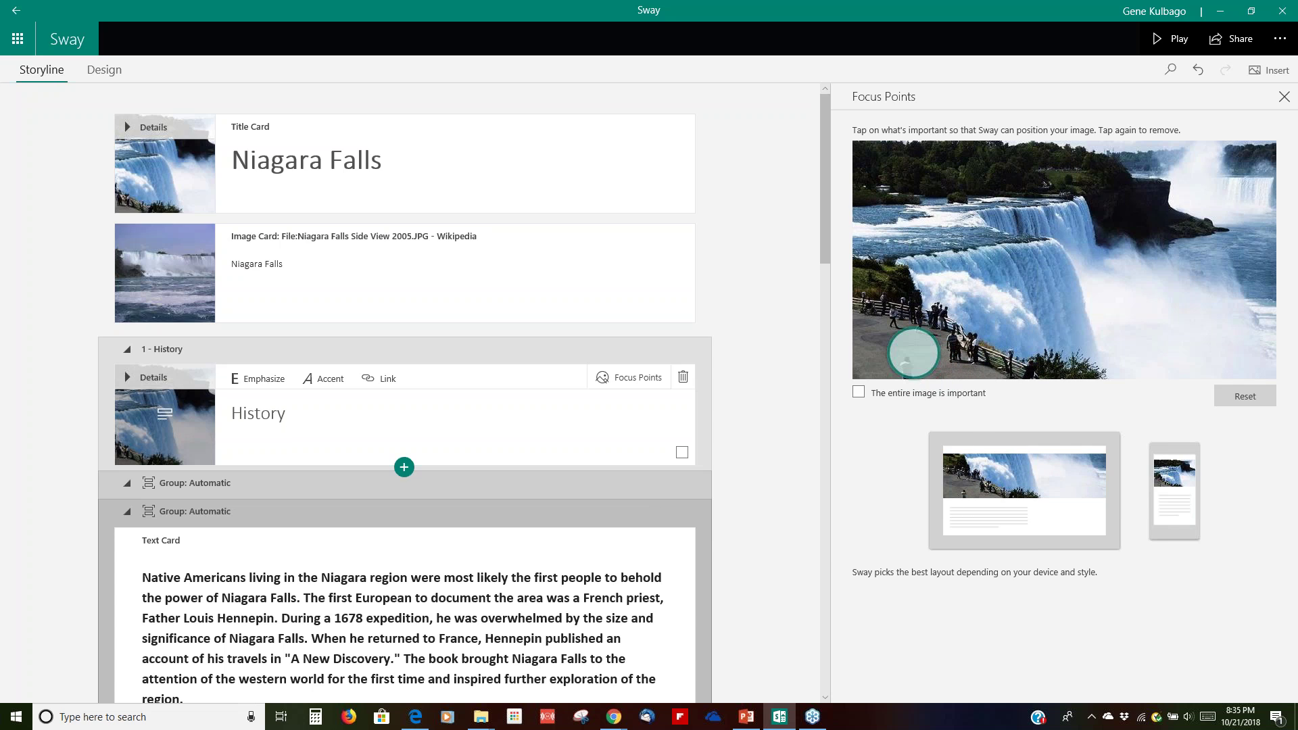
{"action": "left_click", "coordinate": [916, 348]}
Set a single focus point on the mist beside the distant falls in the History background image and close the focus points
{"action": "left_click", "coordinate": [1202, 190]}
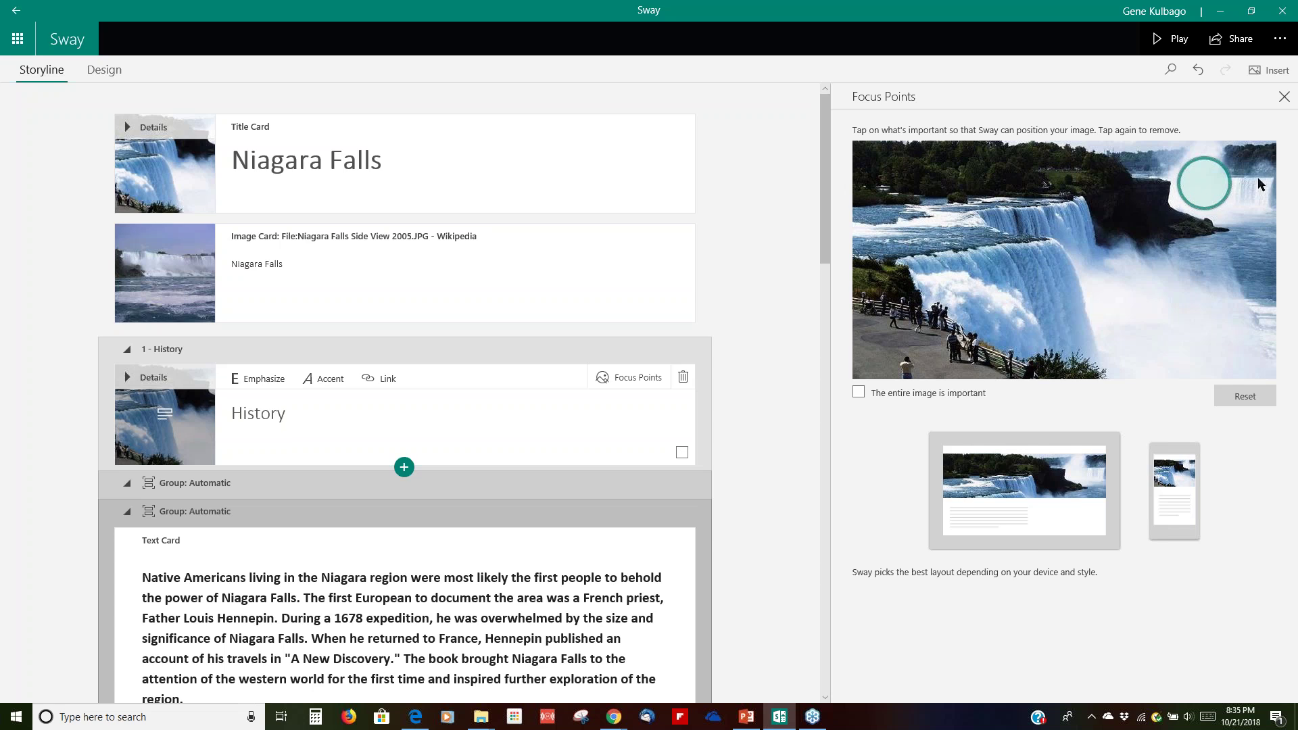
{"action": "left_click", "coordinate": [1284, 102]}
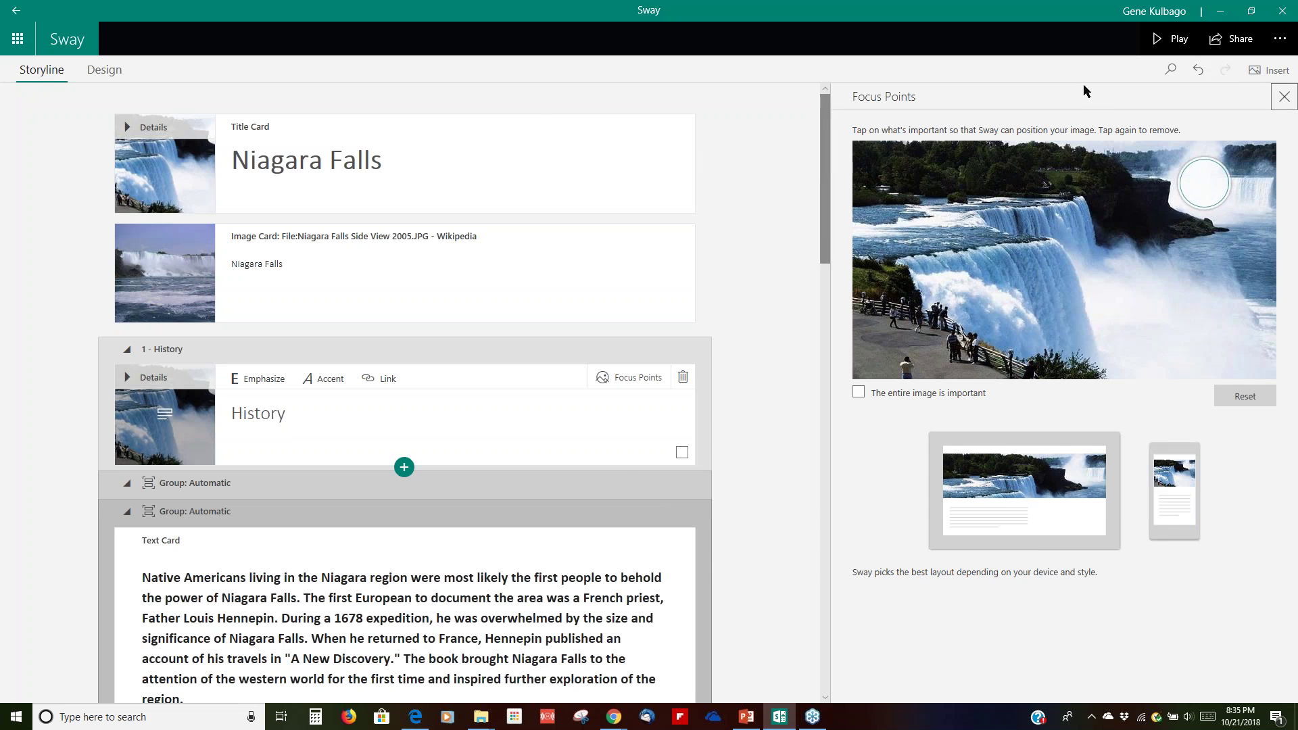
{"action": "left_click", "coordinate": [1284, 98]}
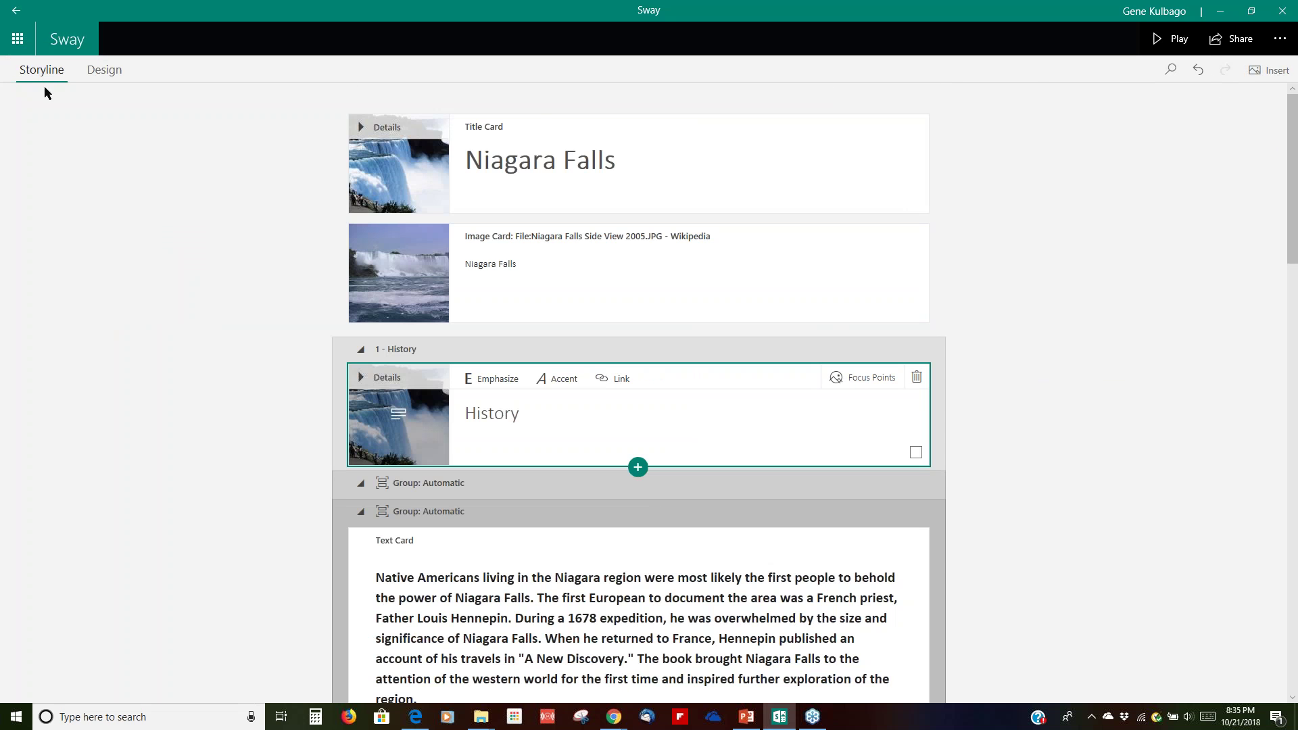
Delete the "Creating a Sway" presentation from My Sways, check the deleted Sways, and return to the Sway home page
{"action": "left_click", "coordinate": [60, 42]}
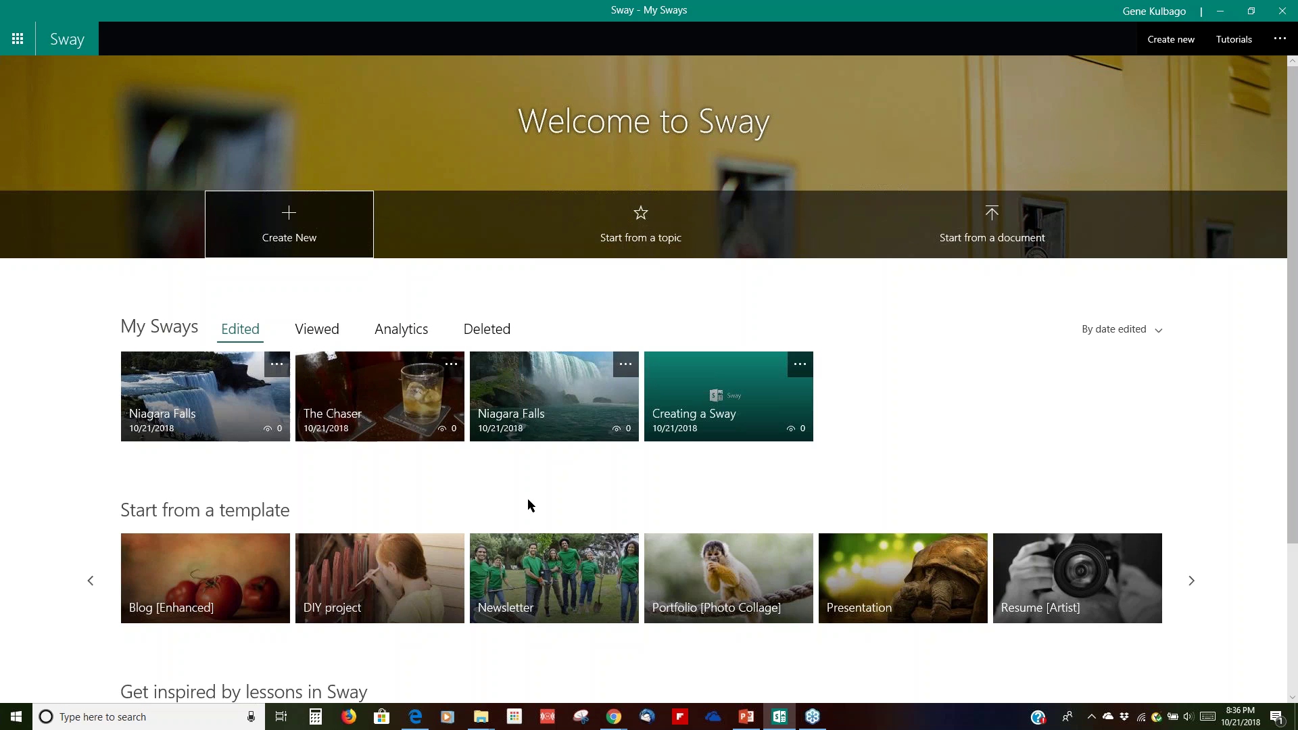
{"action": "left_click", "coordinate": [800, 366]}
{"action": "left_click", "coordinate": [782, 396]}
{"action": "left_click", "coordinate": [747, 404]}
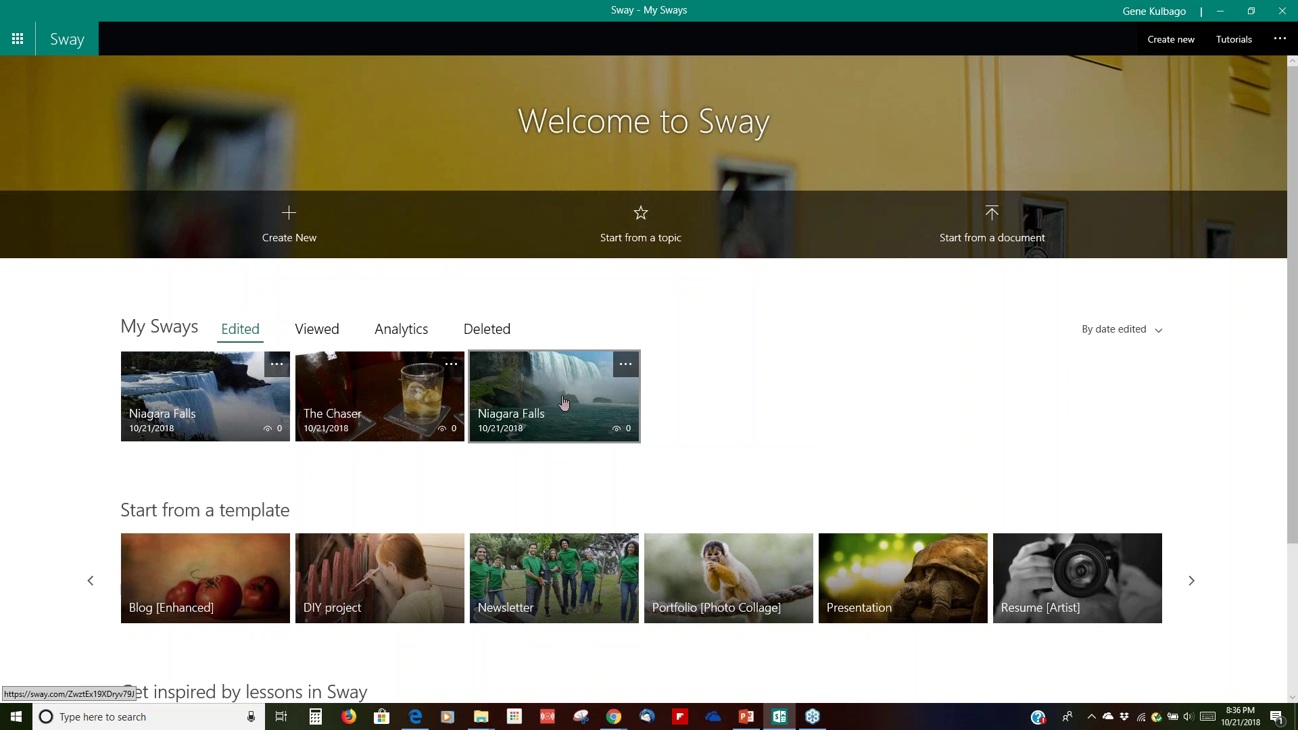
{"action": "left_click", "coordinate": [501, 334]}
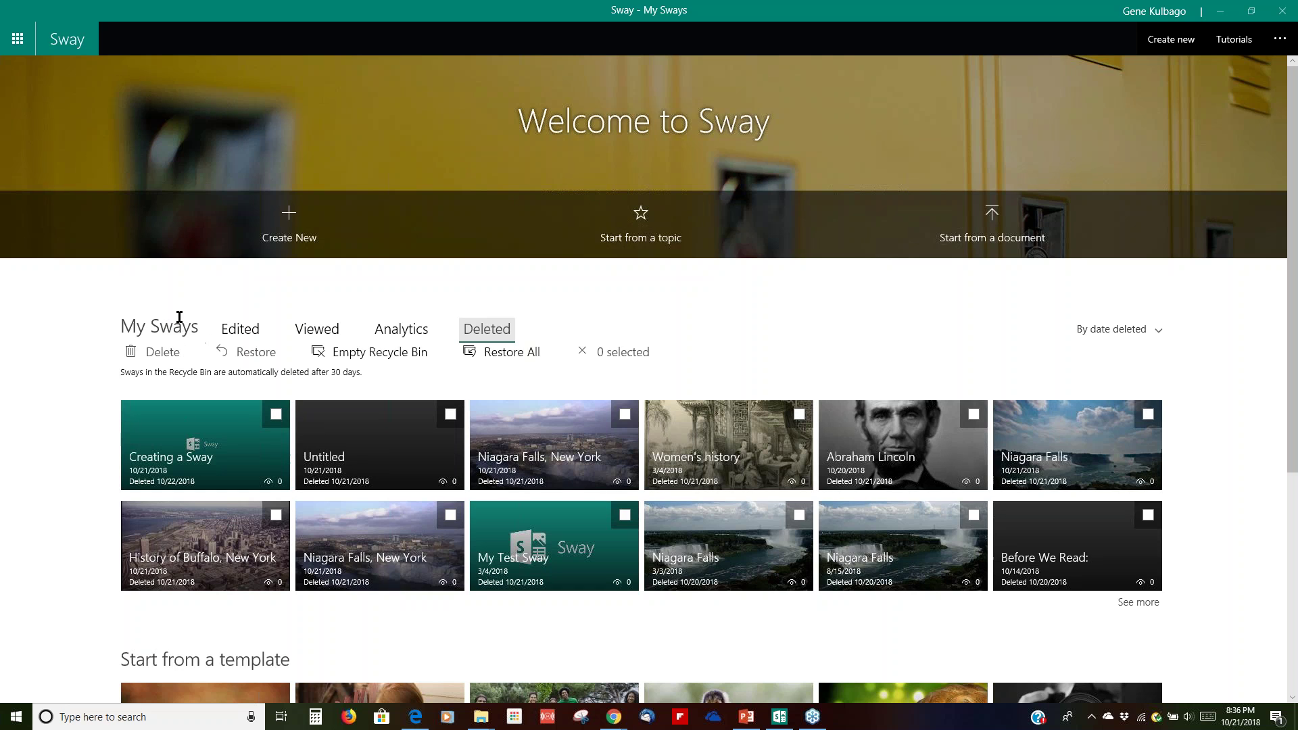
{"action": "left_click", "coordinate": [67, 40]}
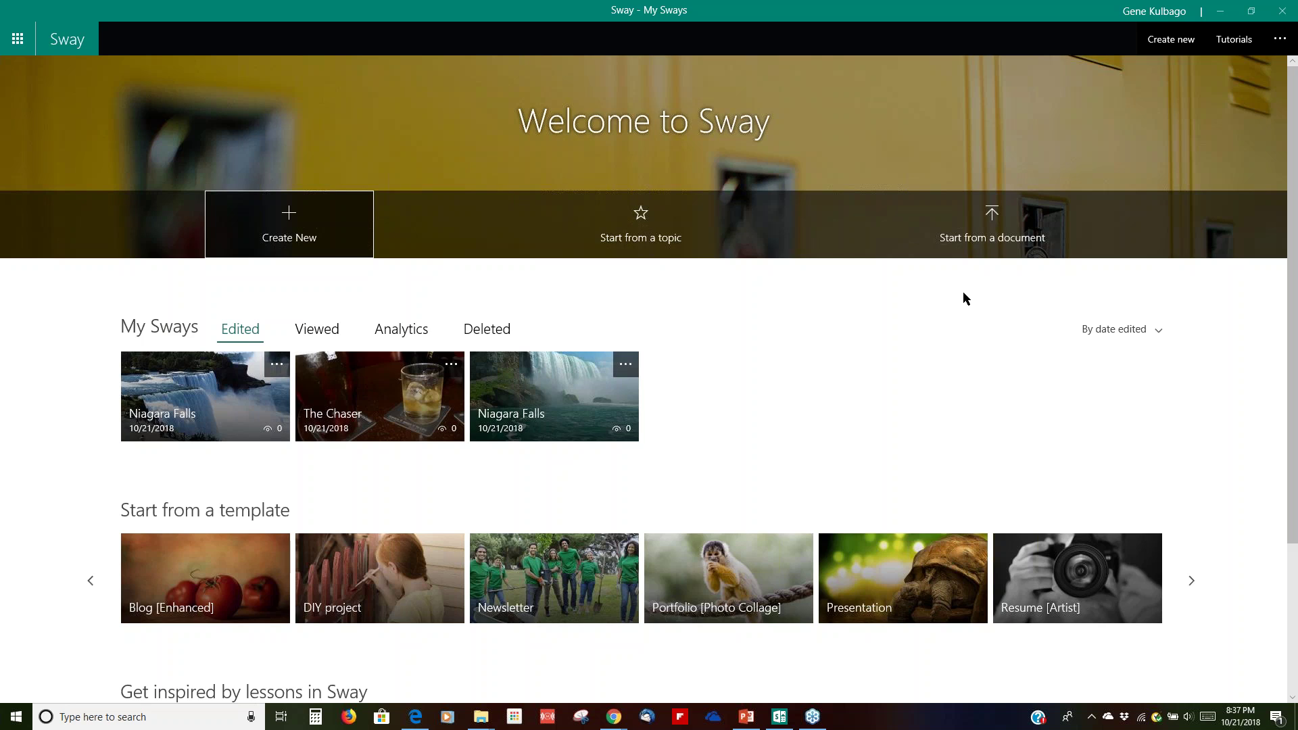
Start a new Sway from the topic "Abraham Lincoln" and create its outline
{"action": "left_click", "coordinate": [635, 240]}
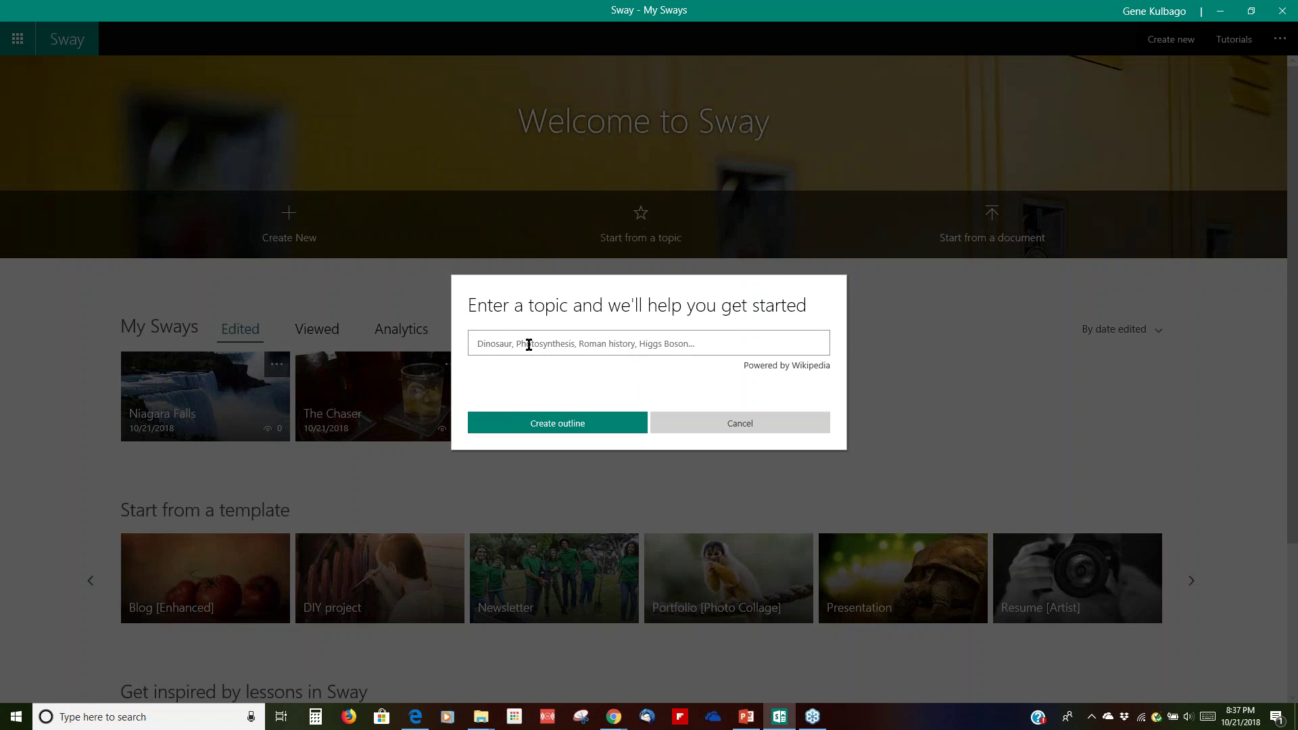
{"action": "type", "text": "A"}
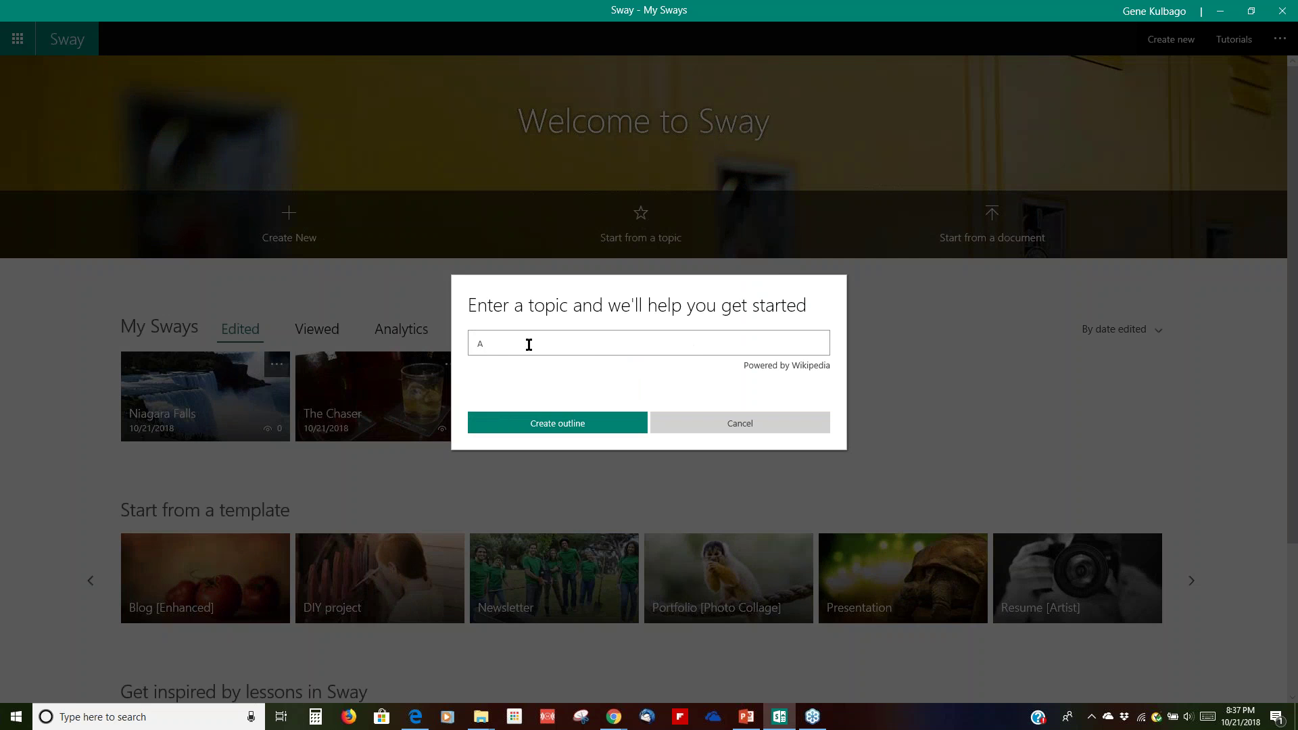
{"action": "key", "text": "BackSpace"}
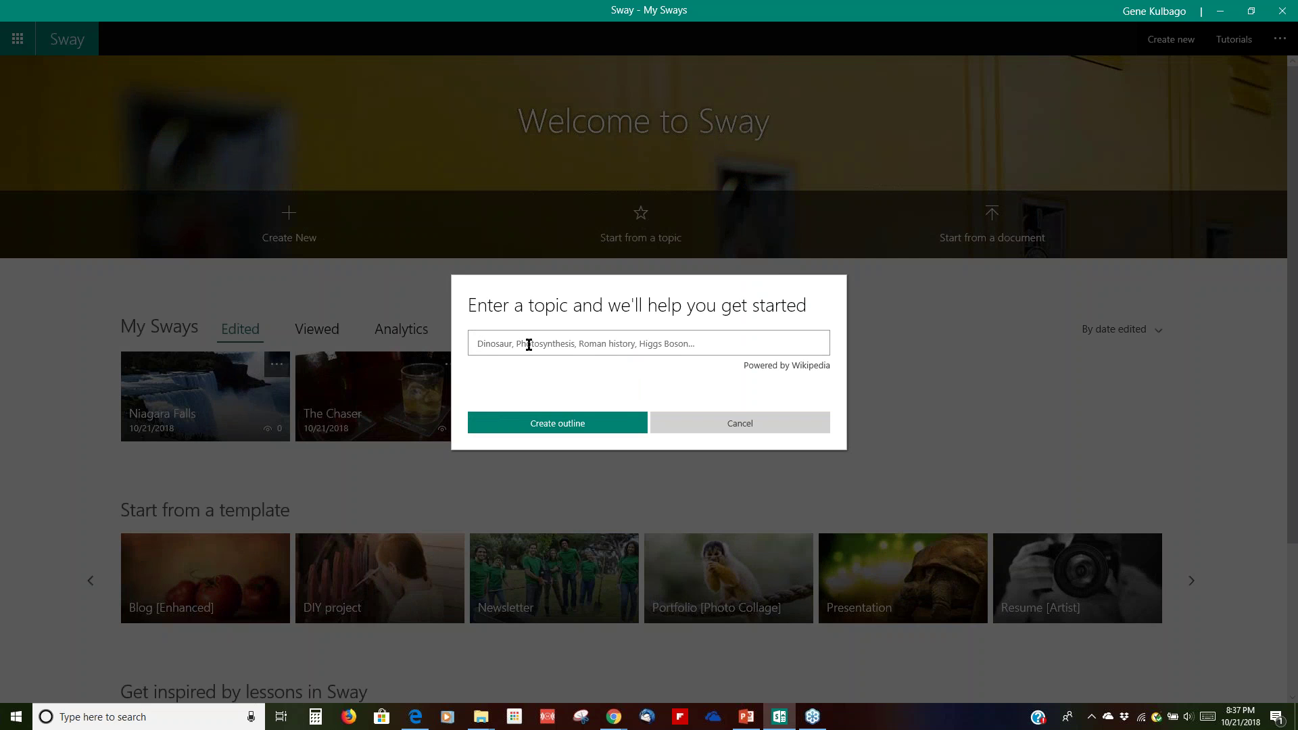
{"action": "type", "text": "Abraham L"}
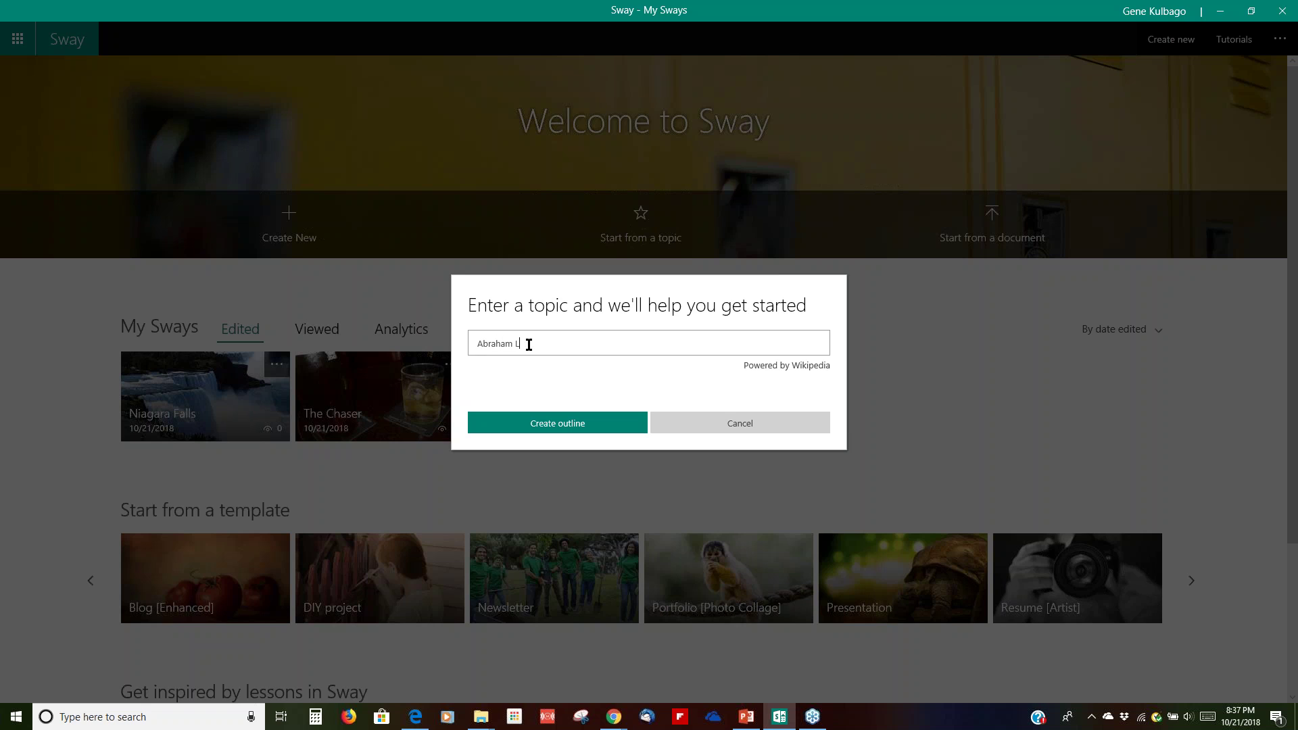
{"action": "type", "text": "incoln"}
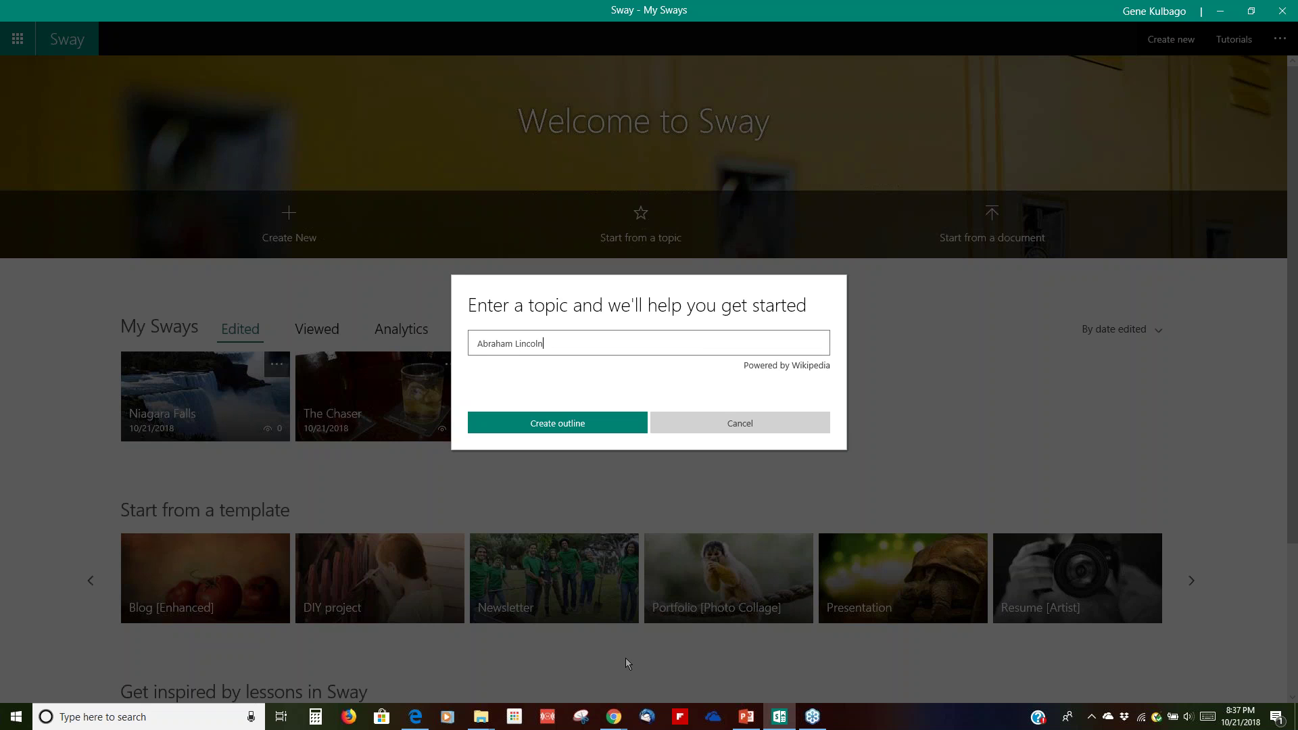
{"action": "left_click", "coordinate": [552, 432]}
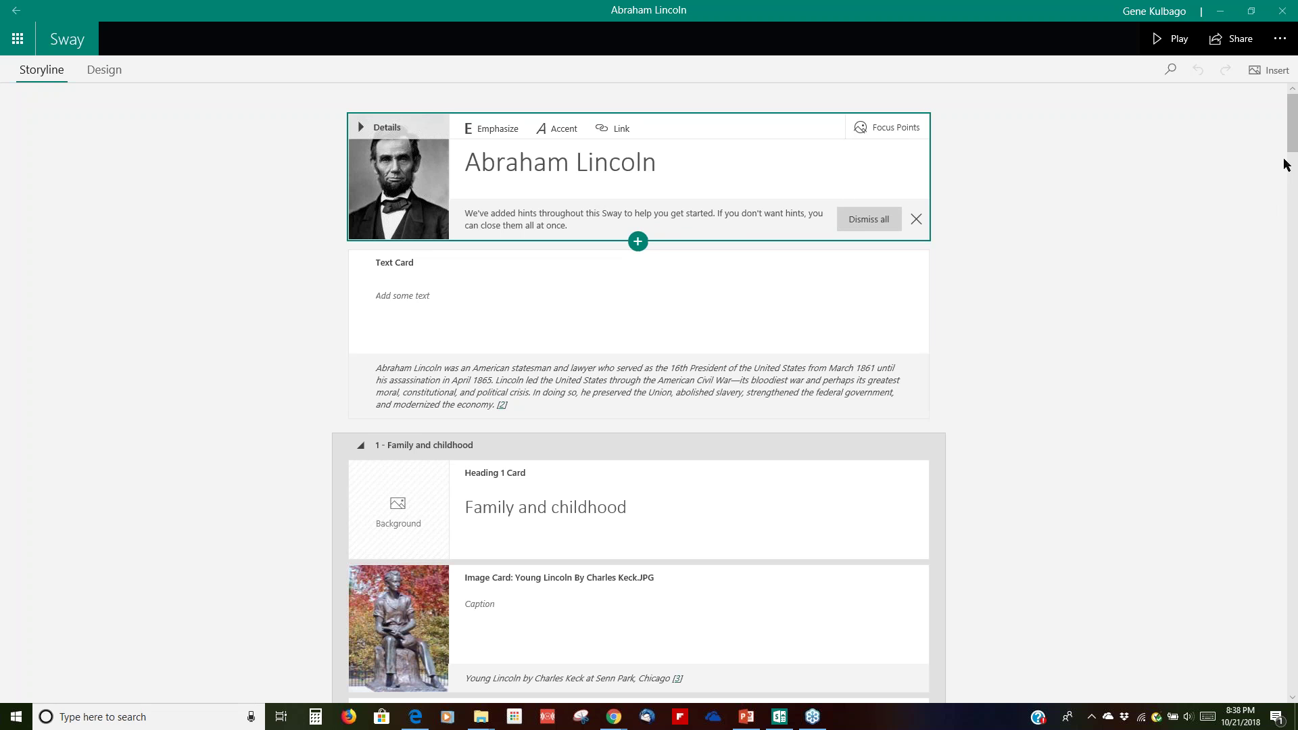
Open the Wikipedia source cited in the introductory text card's hint and copy the article's opening paragraph, up to "modernized the economy"
{"action": "scroll", "coordinate": [1289, 165], "scroll_direction": "down", "scroll_amount": 2}
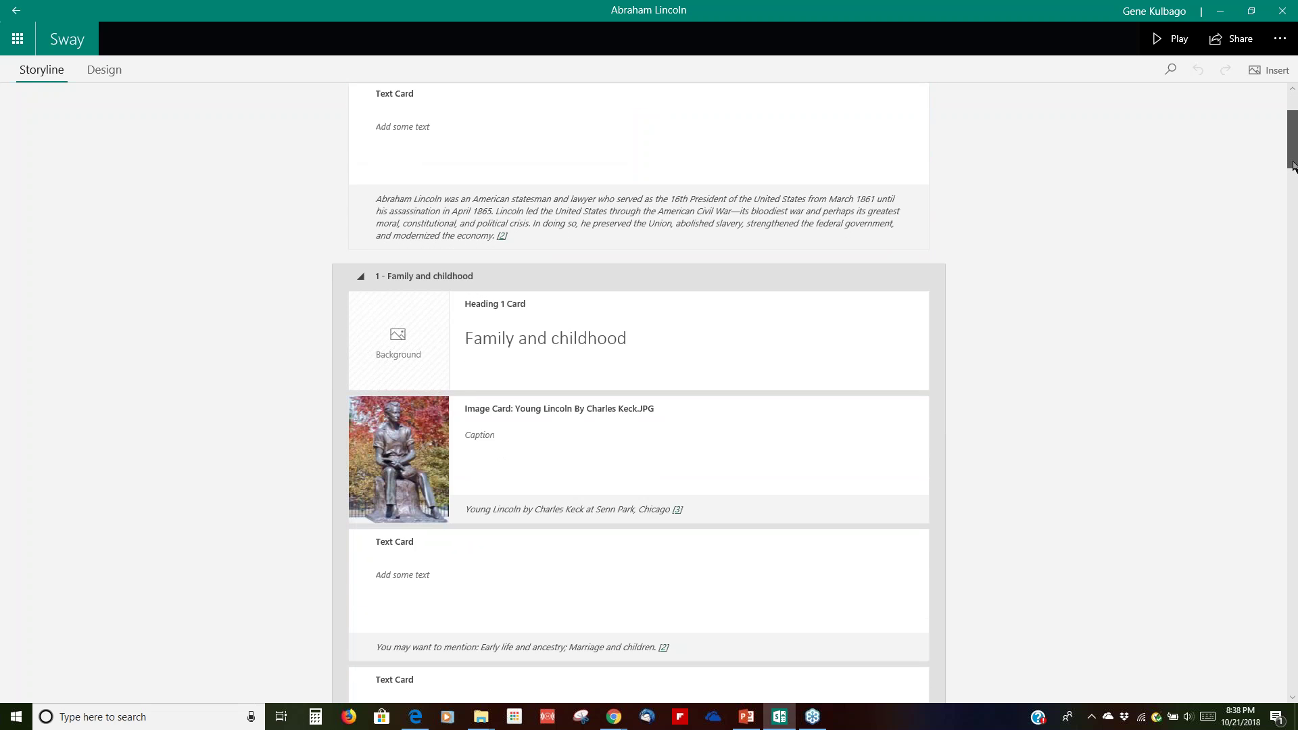
{"action": "scroll", "coordinate": [1291, 162], "scroll_direction": "up", "scroll_amount": 2}
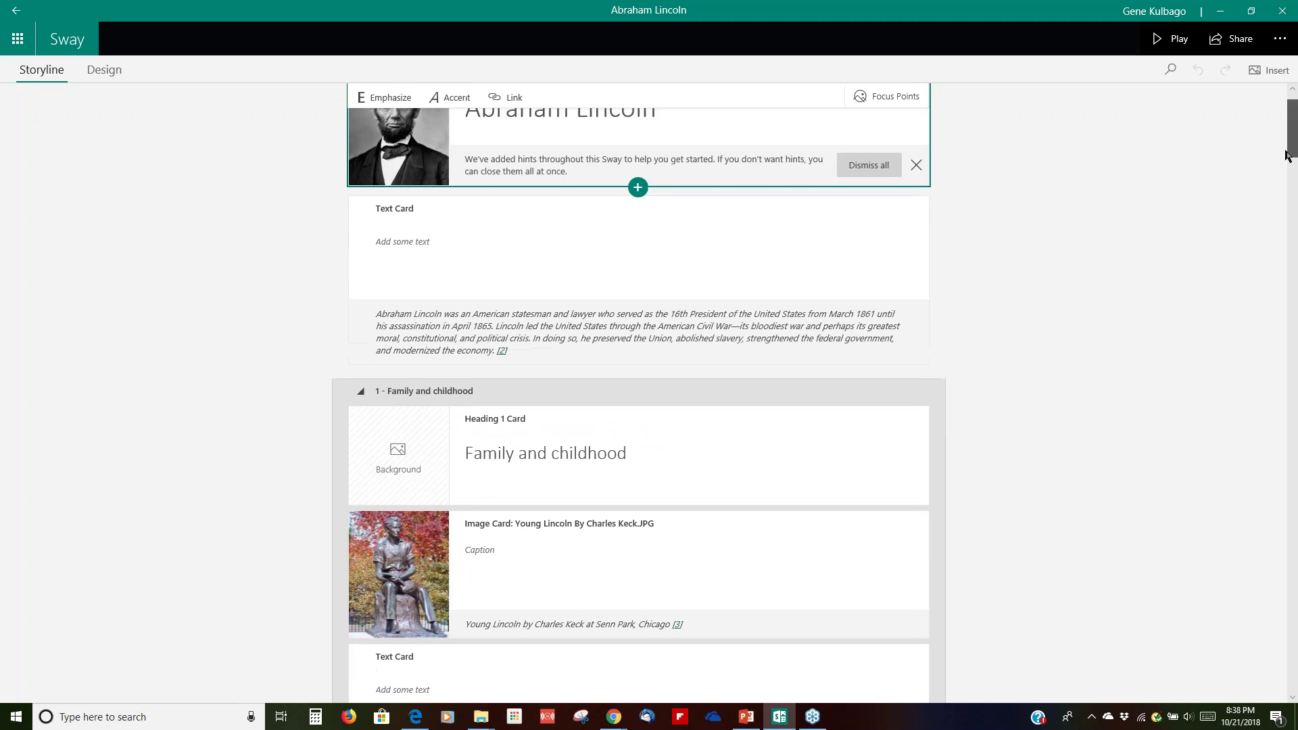
{"action": "scroll", "coordinate": [1287, 157], "scroll_direction": "up", "scroll_amount": 1}
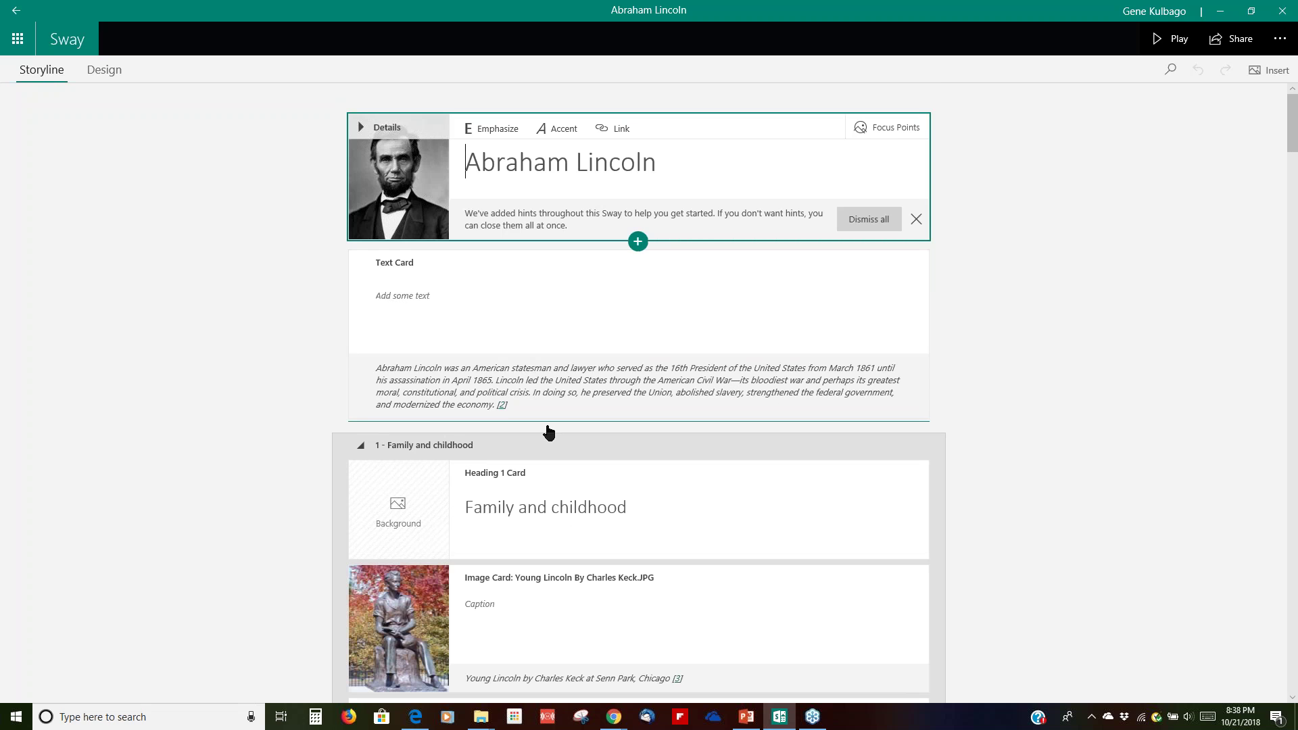
{"action": "left_click", "coordinate": [502, 407]}
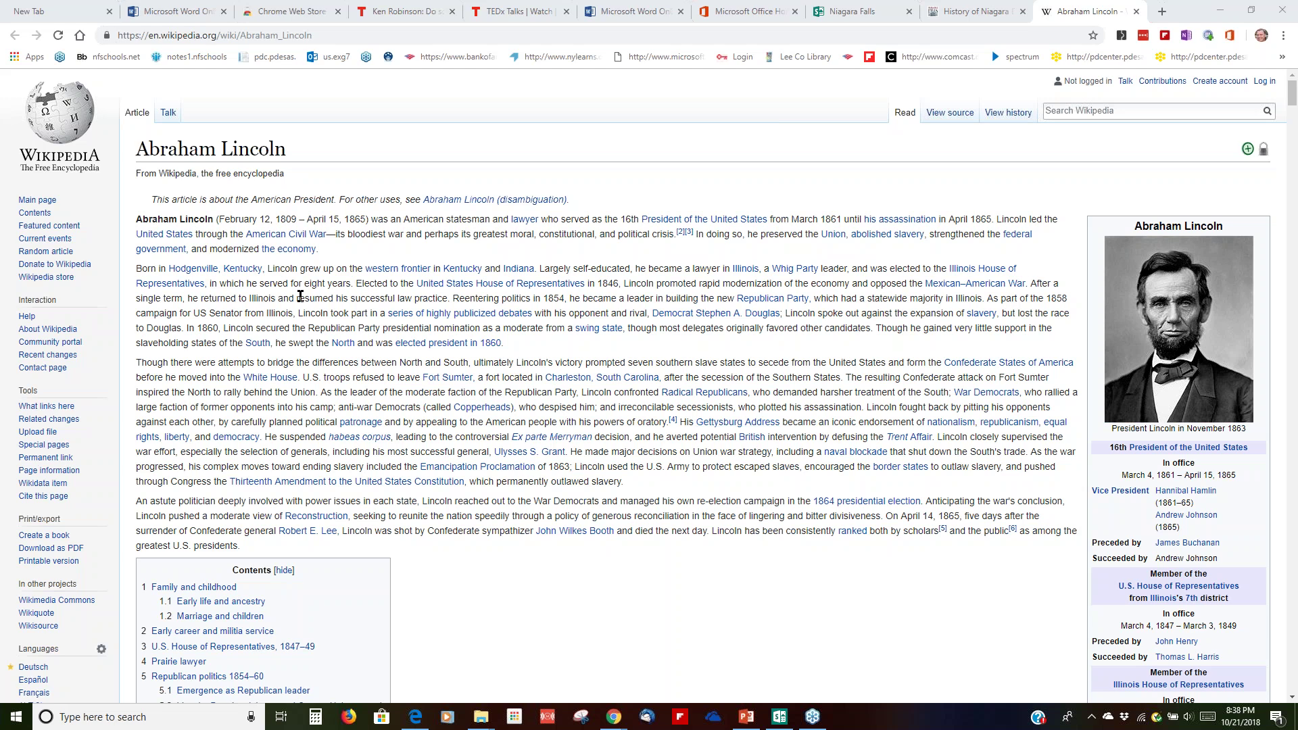
{"action": "left_click_drag", "start_coordinate": [320, 250], "coordinate": [135, 219]}
{"action": "key", "text": "ctrl+c"}
{"action": "right_click", "coordinate": [144, 224]}
{"action": "left_click", "coordinate": [175, 234]}
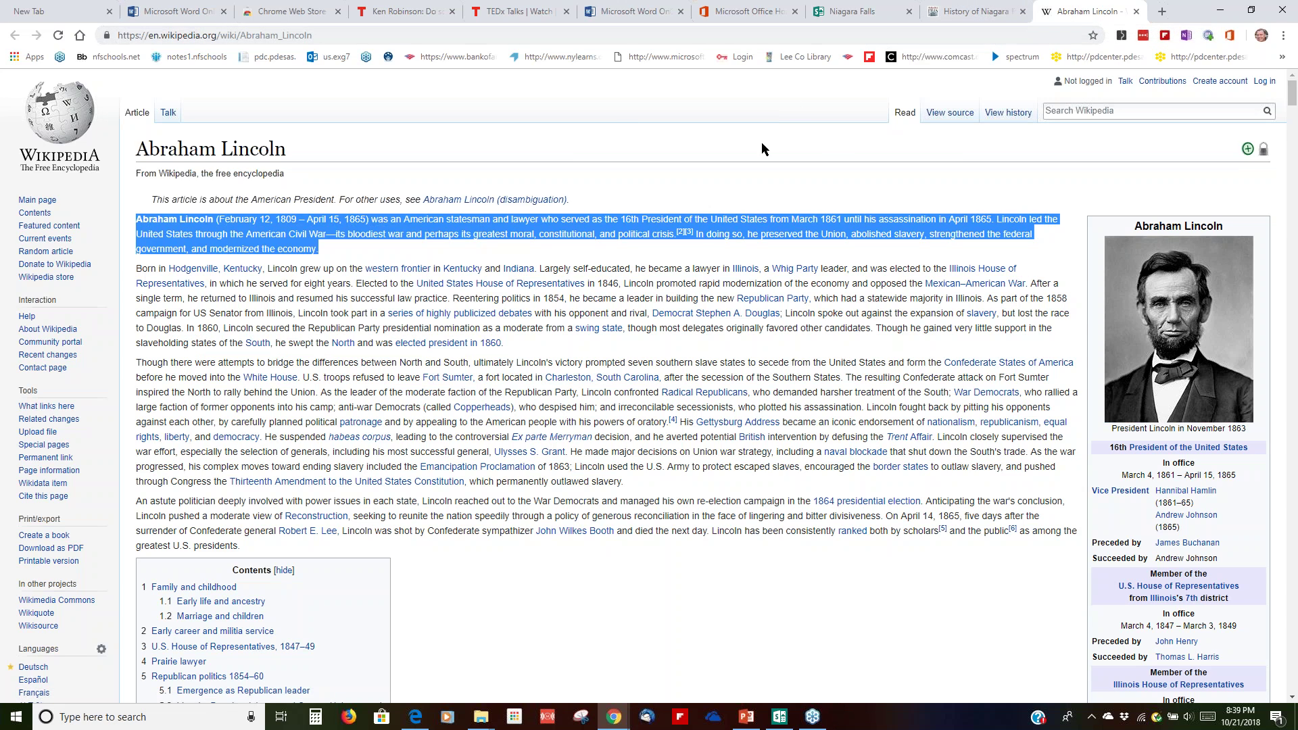
Switch back to Sway, paste the copied paragraph into the text card below the title, and add an empty text card after it
{"action": "left_click", "coordinate": [775, 713]}
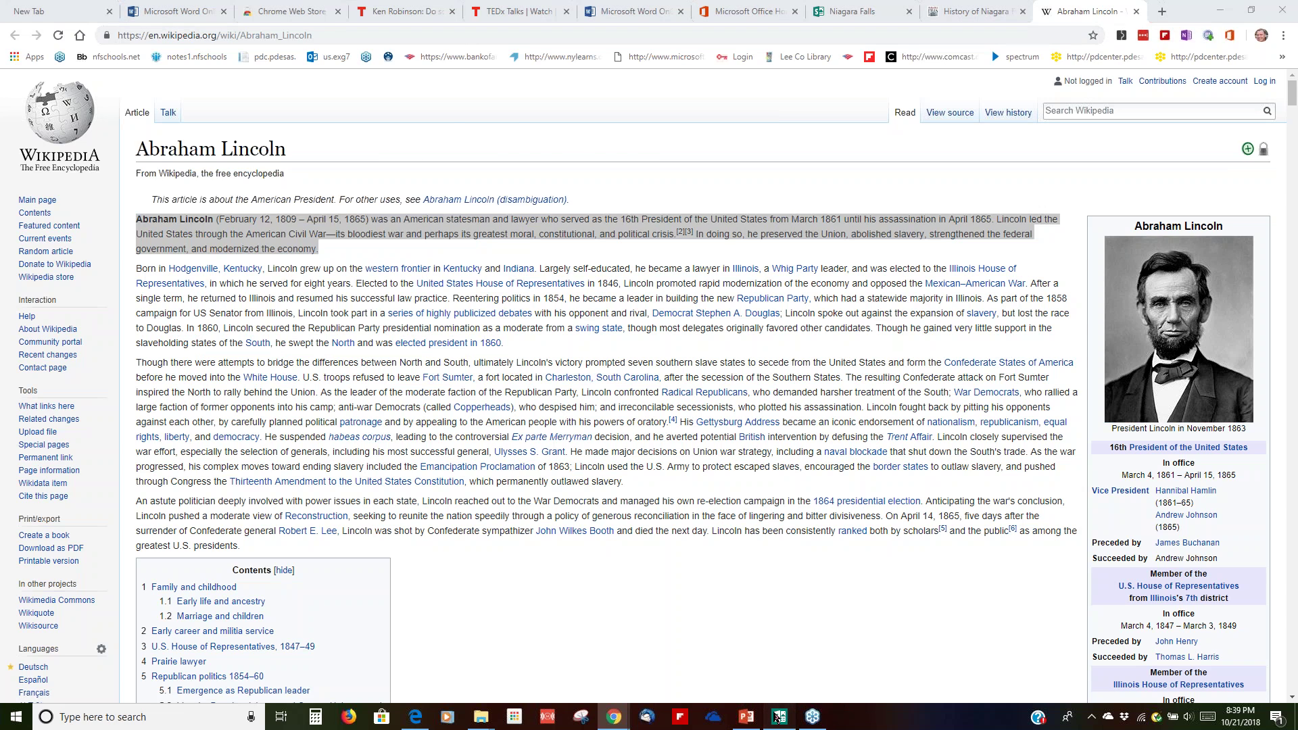
{"action": "left_click", "coordinate": [400, 295]}
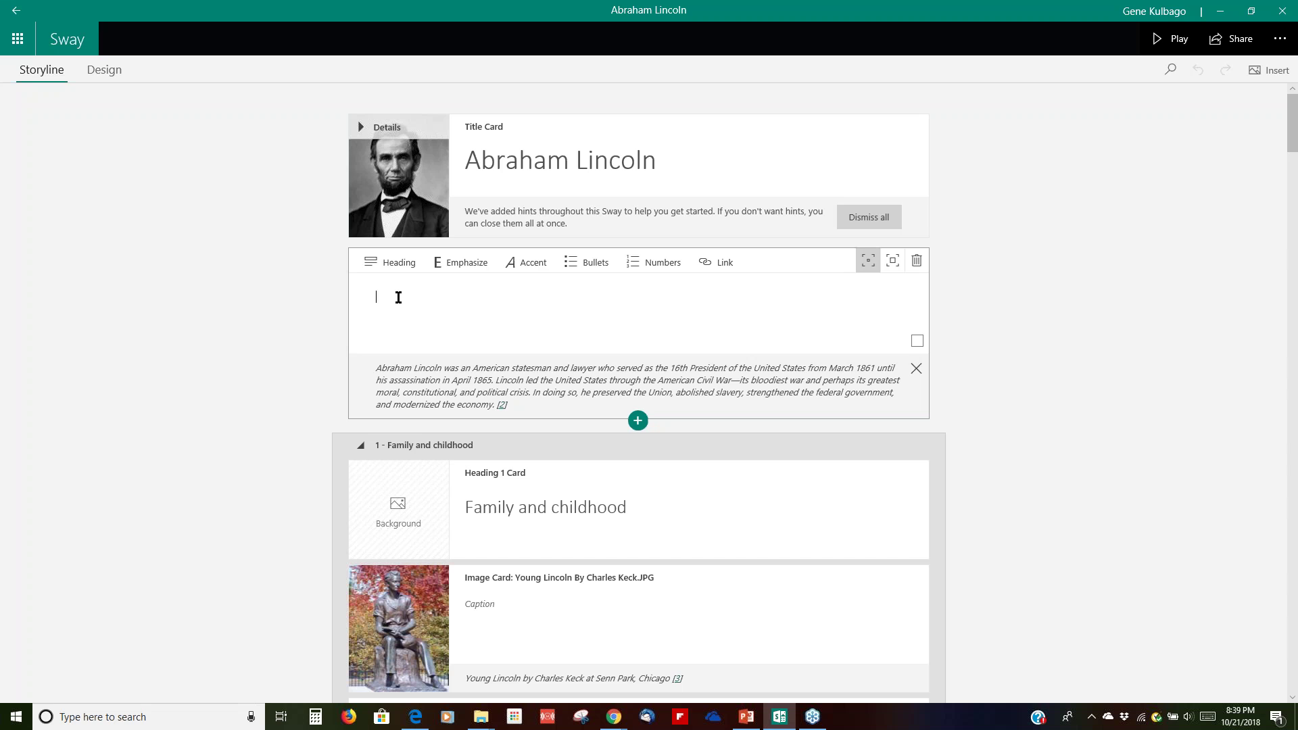
{"action": "key", "text": "ctrl+v"}
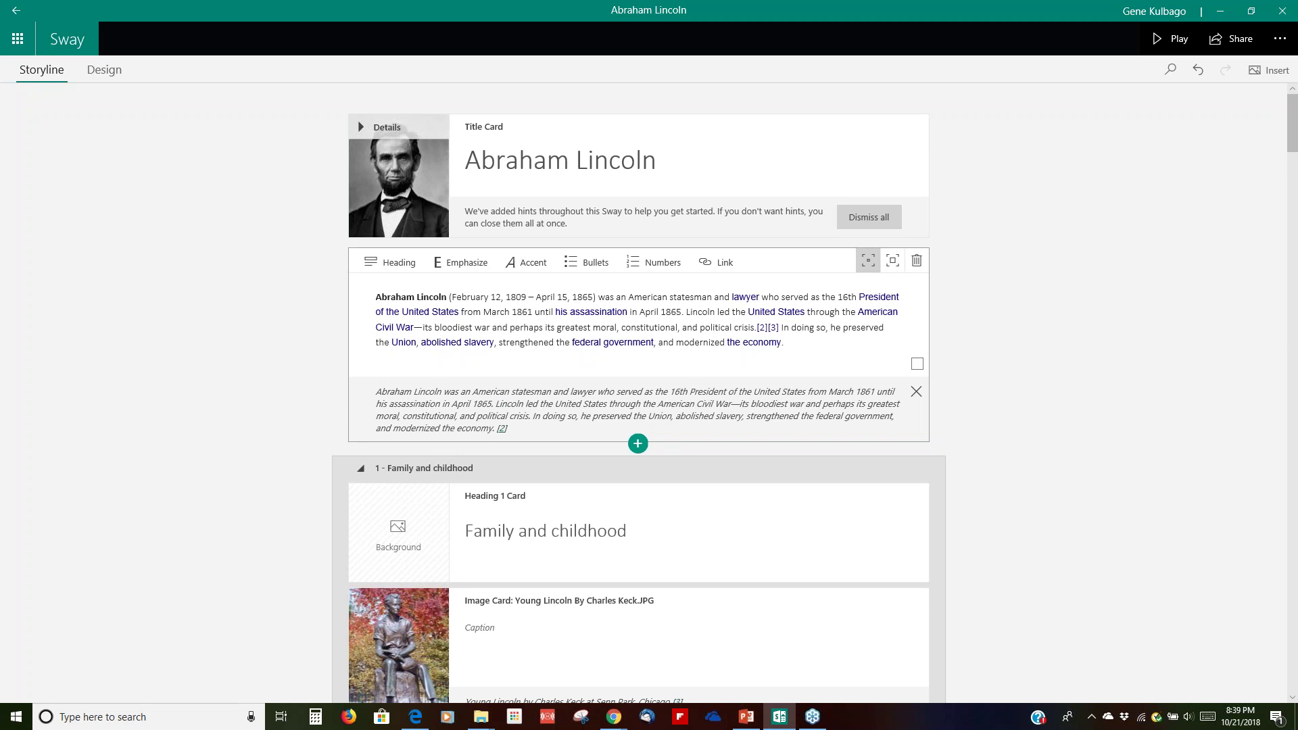
{"action": "left_click", "coordinate": [638, 446]}
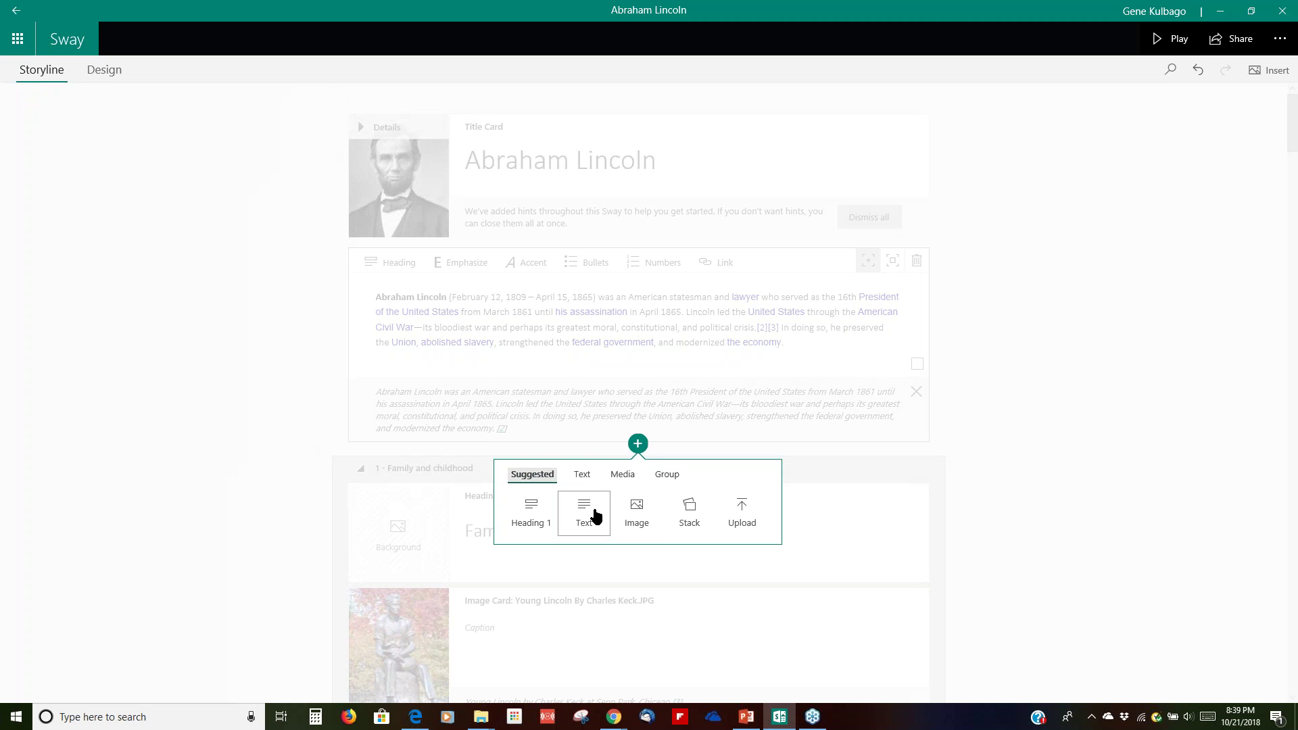
{"action": "left_click", "coordinate": [584, 514]}
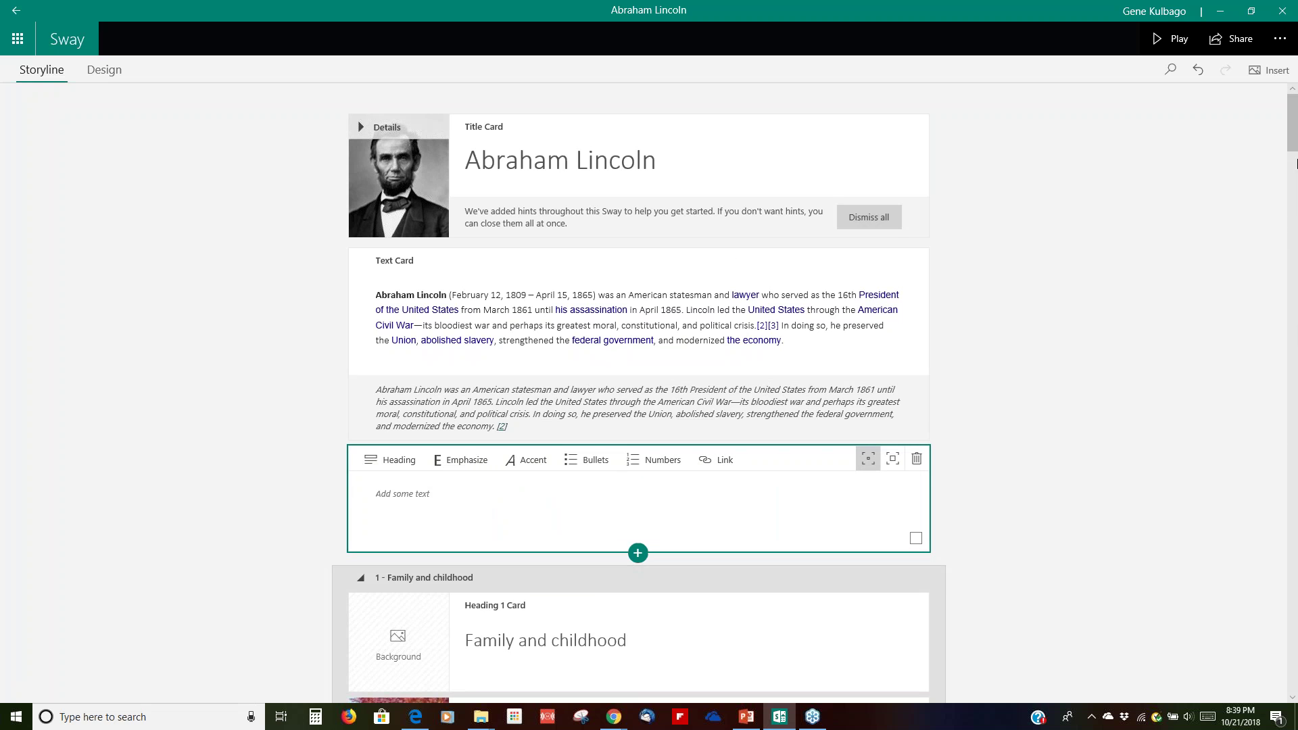
Look through the outline's heading, image and text cards from Family and childhood down to Assassination and funeral
{"action": "left_click_drag", "start_coordinate": [1292, 142], "coordinate": [1294, 153]}
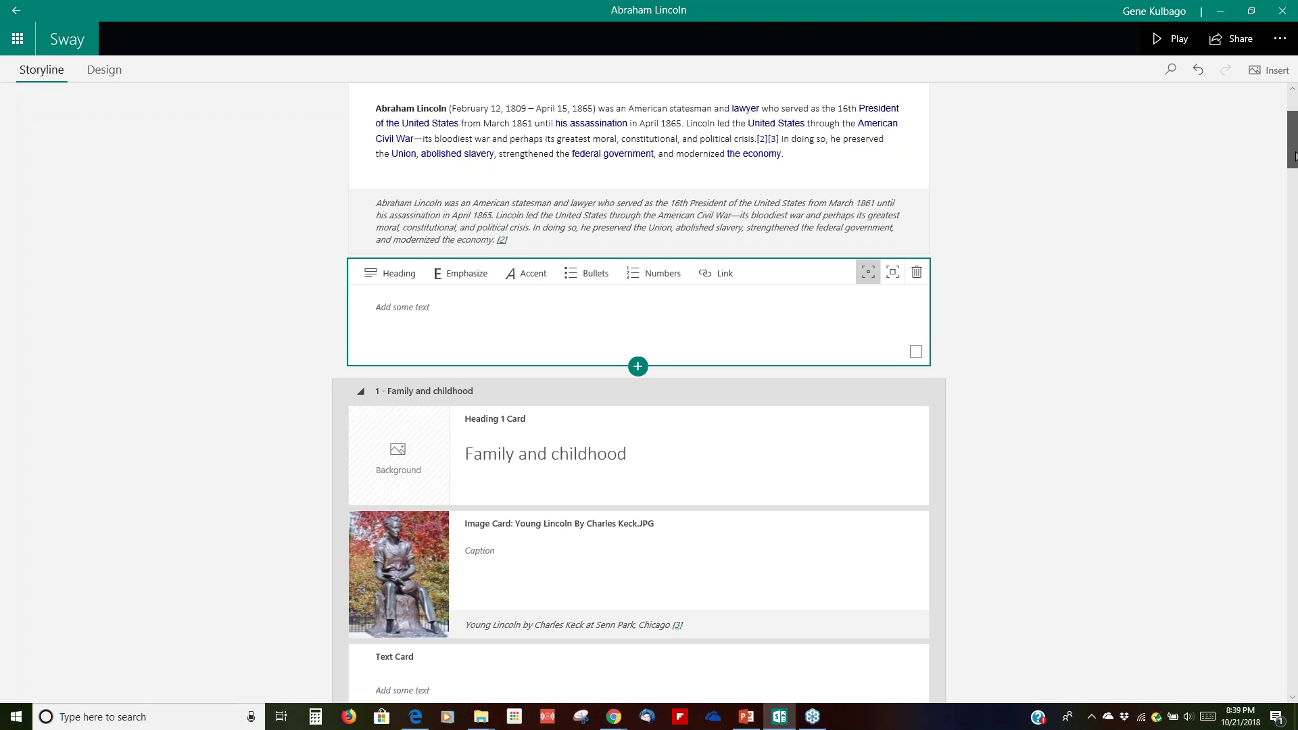
{"action": "left_click_drag", "start_coordinate": [1293, 155], "coordinate": [1293, 173]}
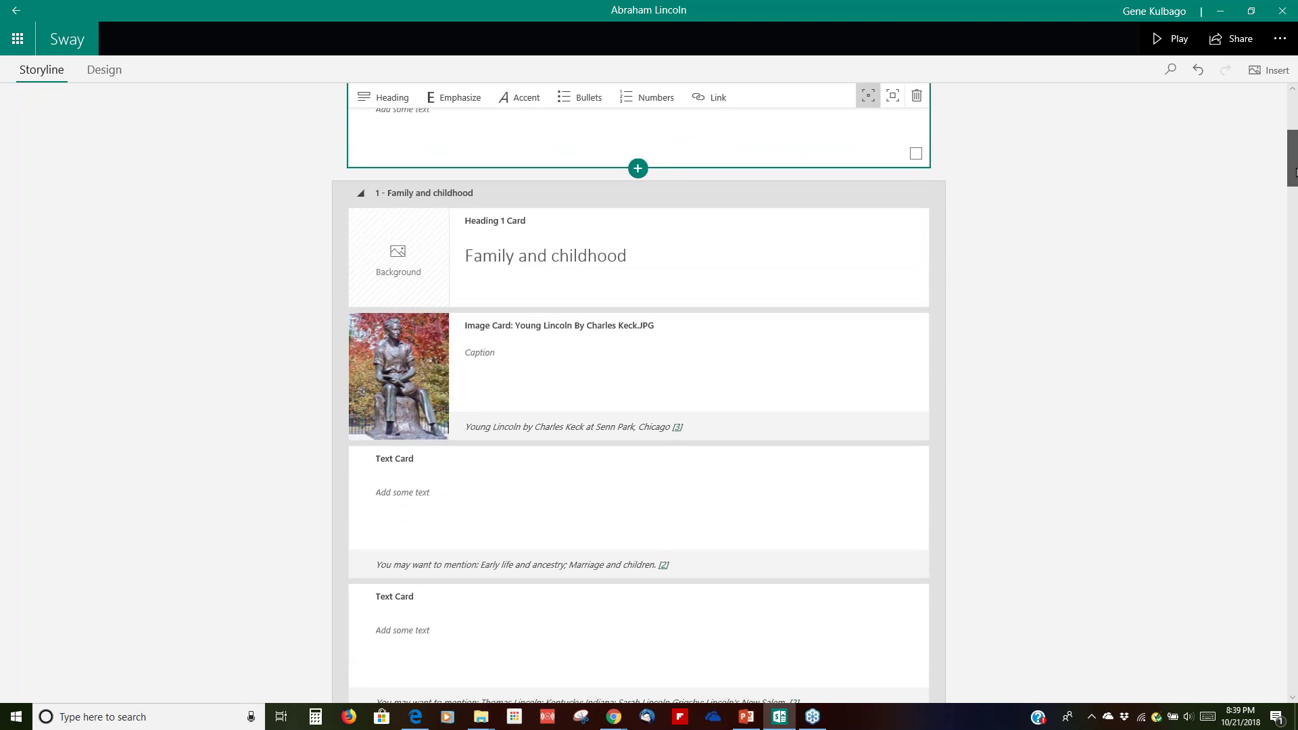
{"action": "left_click_drag", "start_coordinate": [1294, 172], "coordinate": [1293, 186]}
{"action": "scroll", "coordinate": [983, 203], "scroll_direction": "up", "scroll_amount": 3}
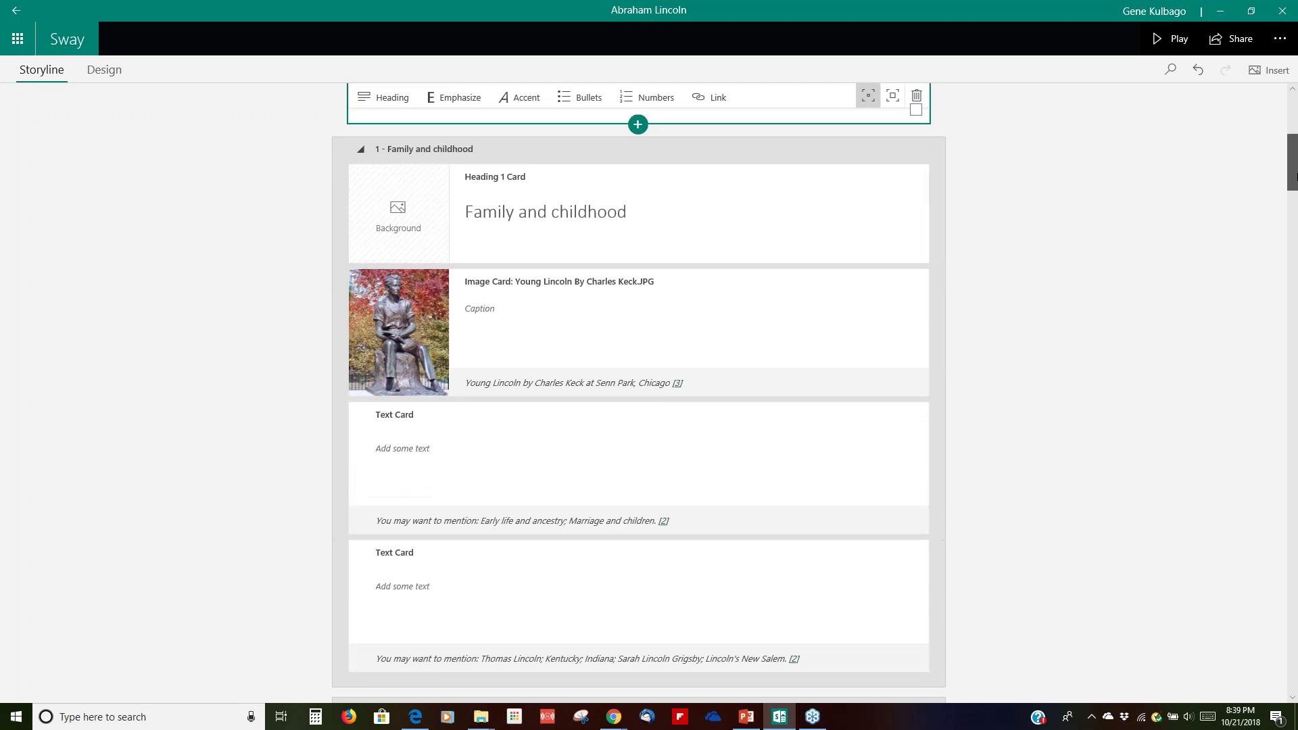
{"action": "left_click", "coordinate": [649, 223]}
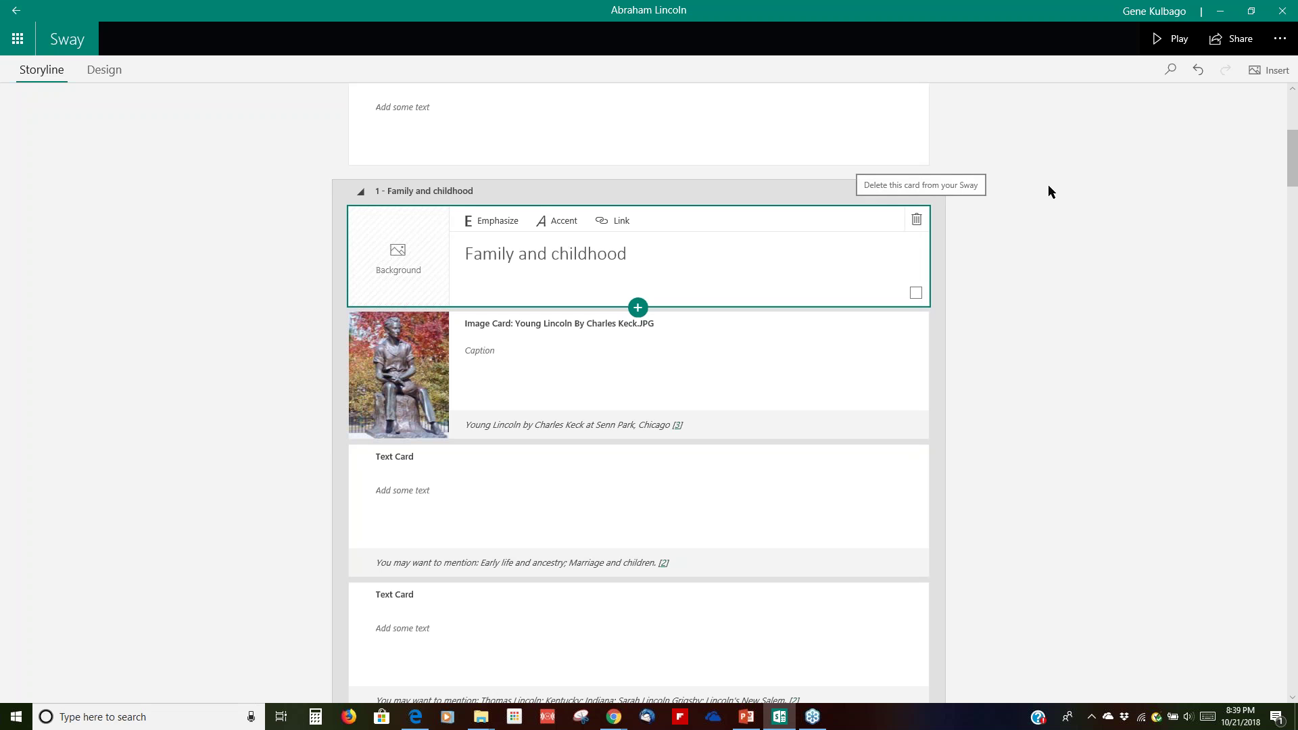
{"action": "left_click_drag", "start_coordinate": [1294, 180], "coordinate": [1295, 488]}
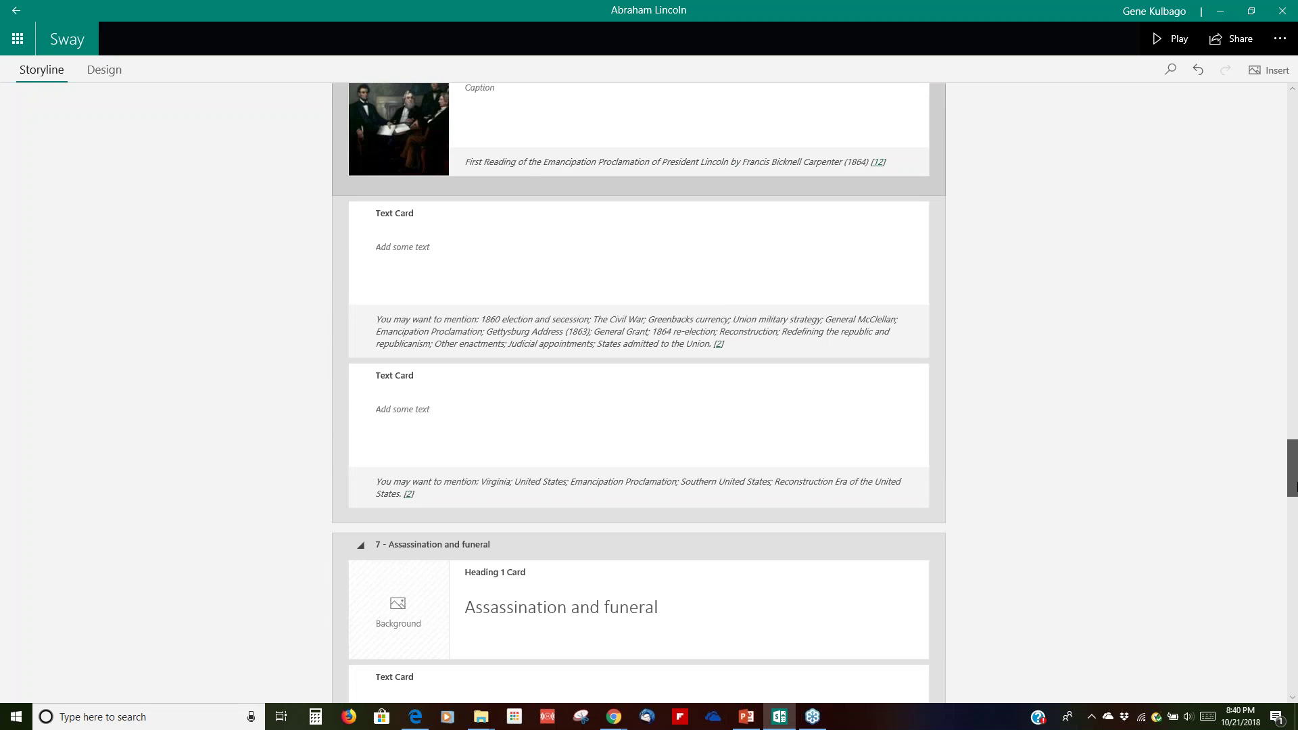
Play the Abraham Lincoln Sway from its title through to the Health section, and return to editing
{"action": "left_click_drag", "start_coordinate": [1296, 397], "coordinate": [1294, 109]}
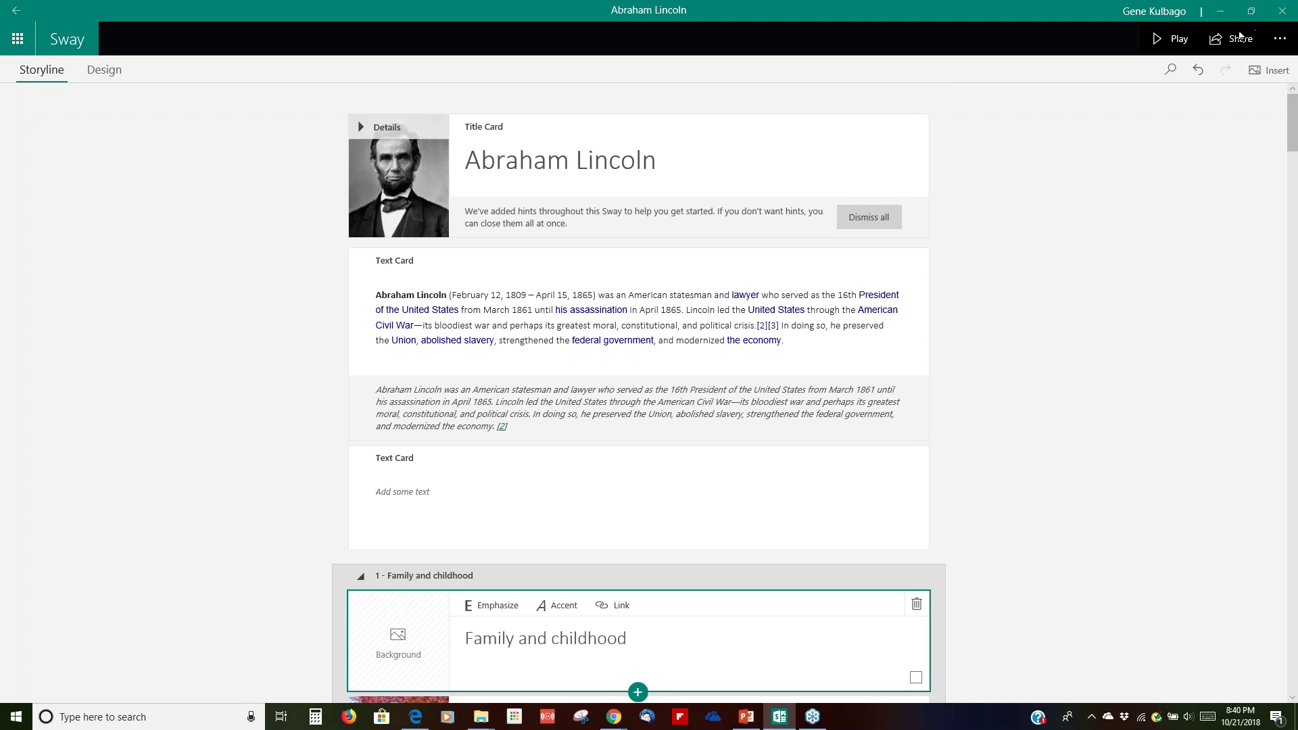
{"action": "left_click", "coordinate": [1179, 42]}
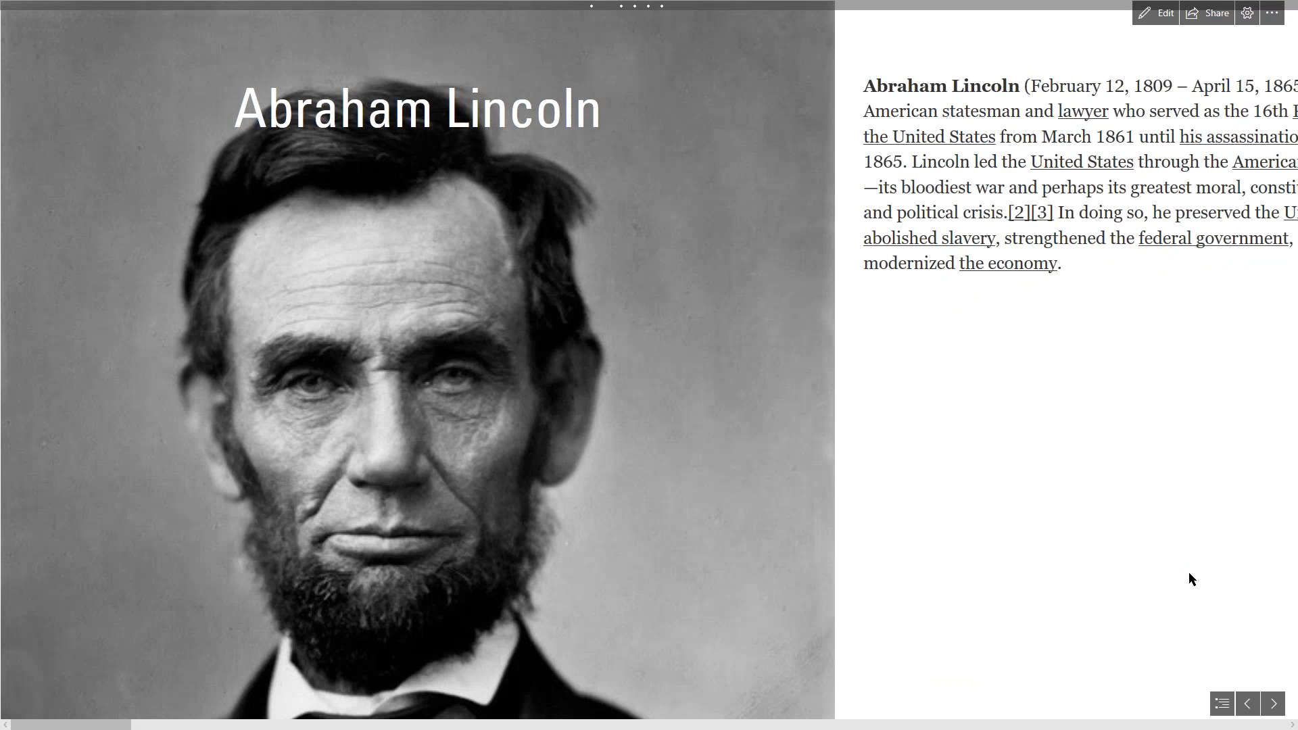
{"action": "left_click", "coordinate": [1274, 703]}
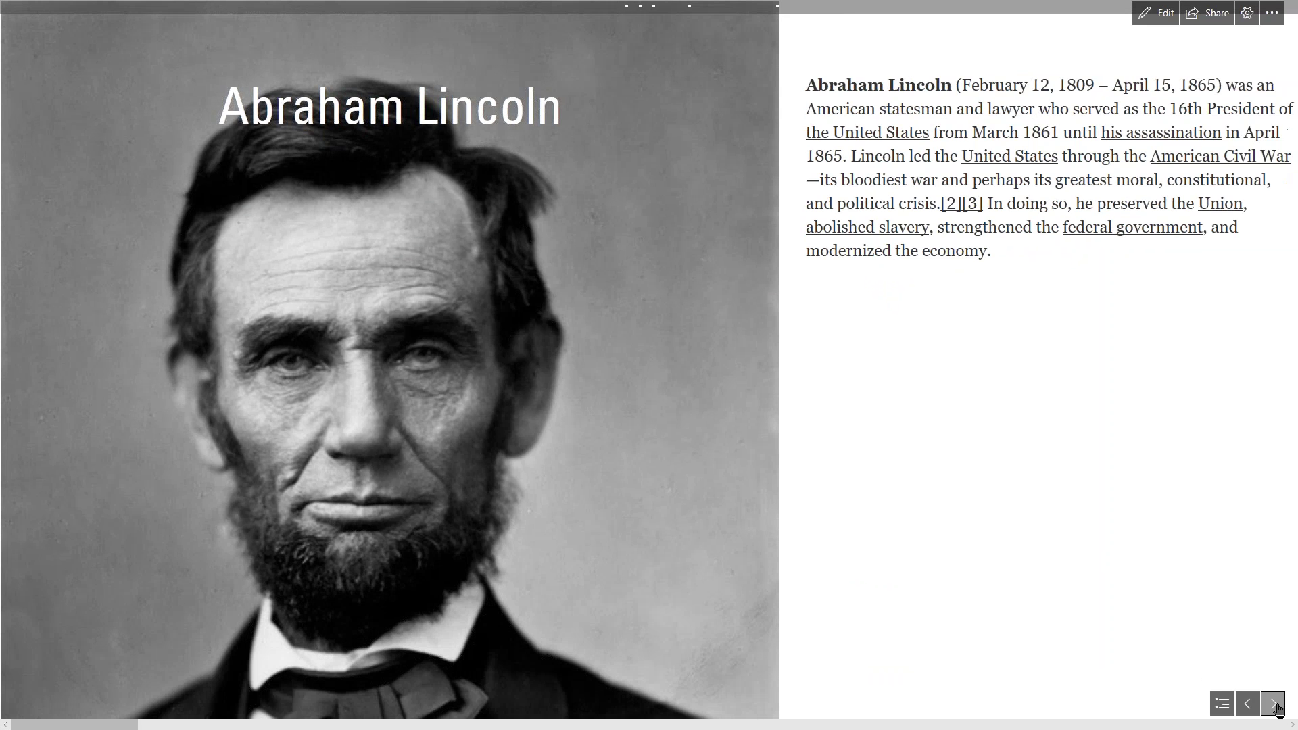
{"action": "left_click", "coordinate": [1273, 704]}
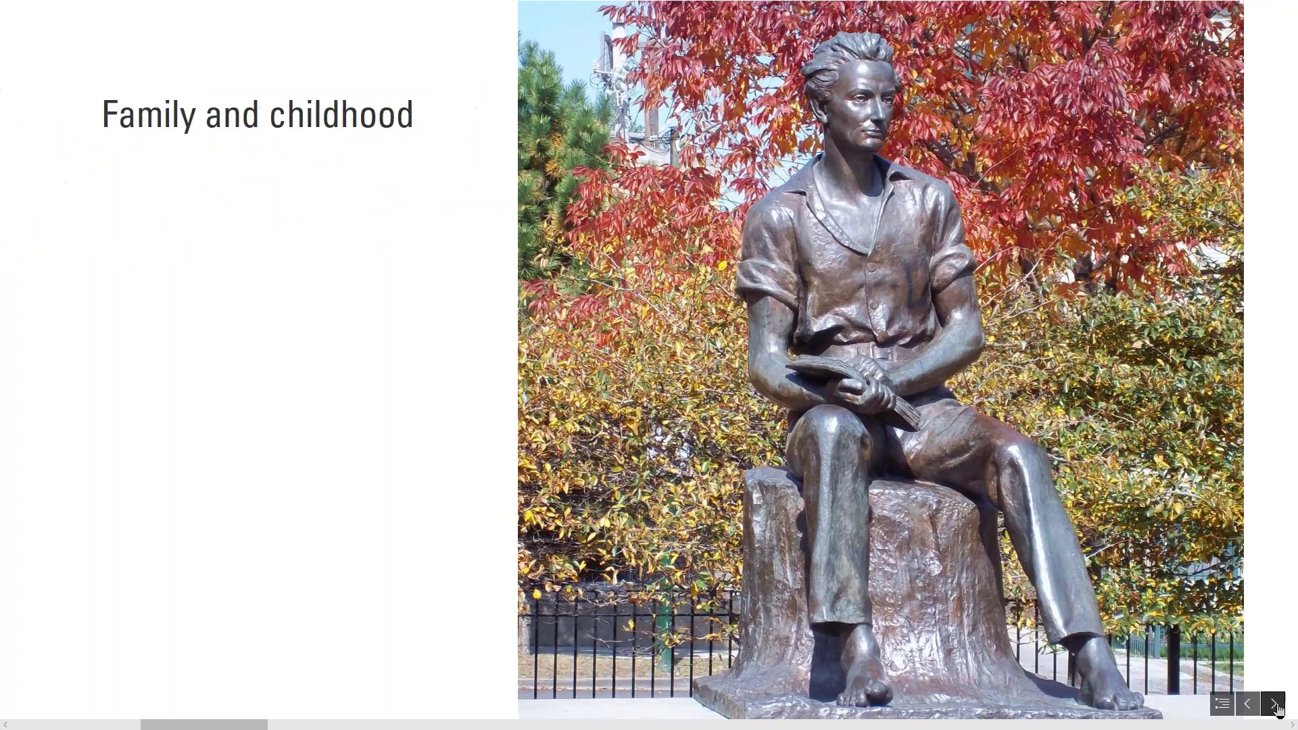
{"action": "left_click", "coordinate": [1273, 704]}
{"action": "left_click", "coordinate": [1274, 703]}
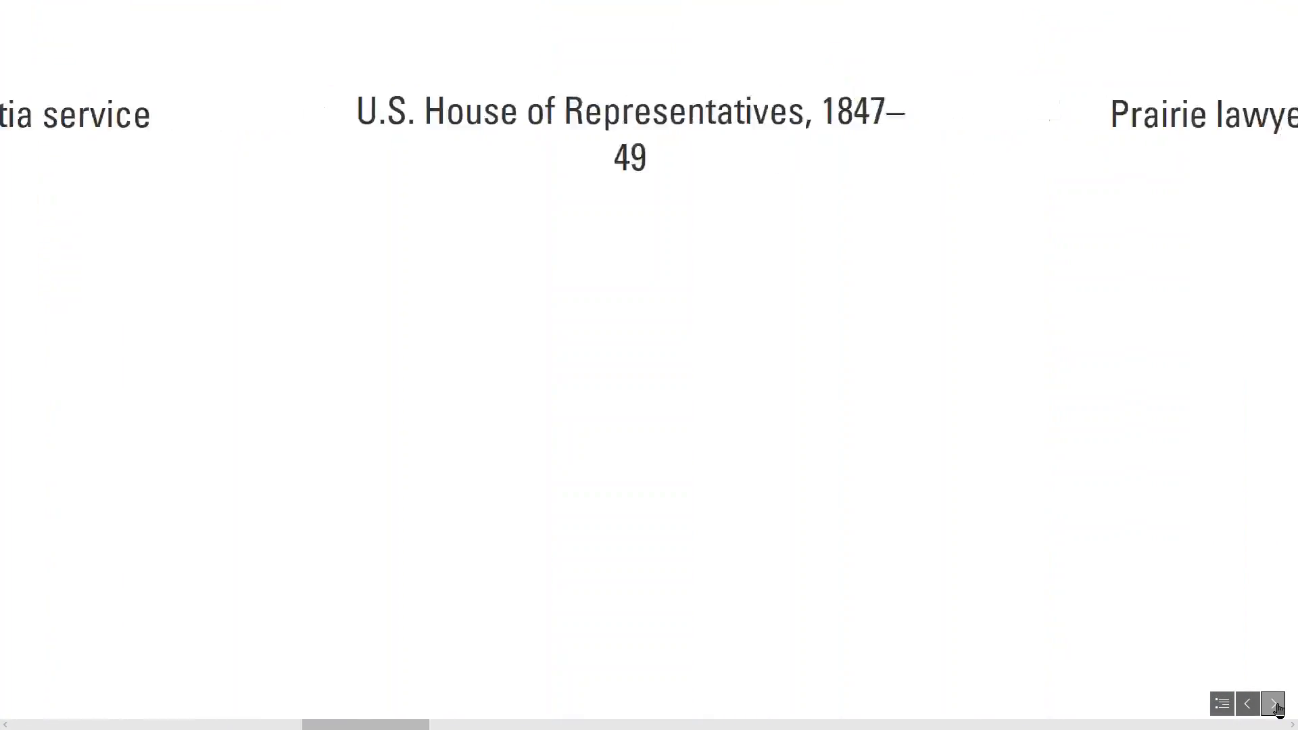
{"action": "left_click", "coordinate": [1273, 704]}
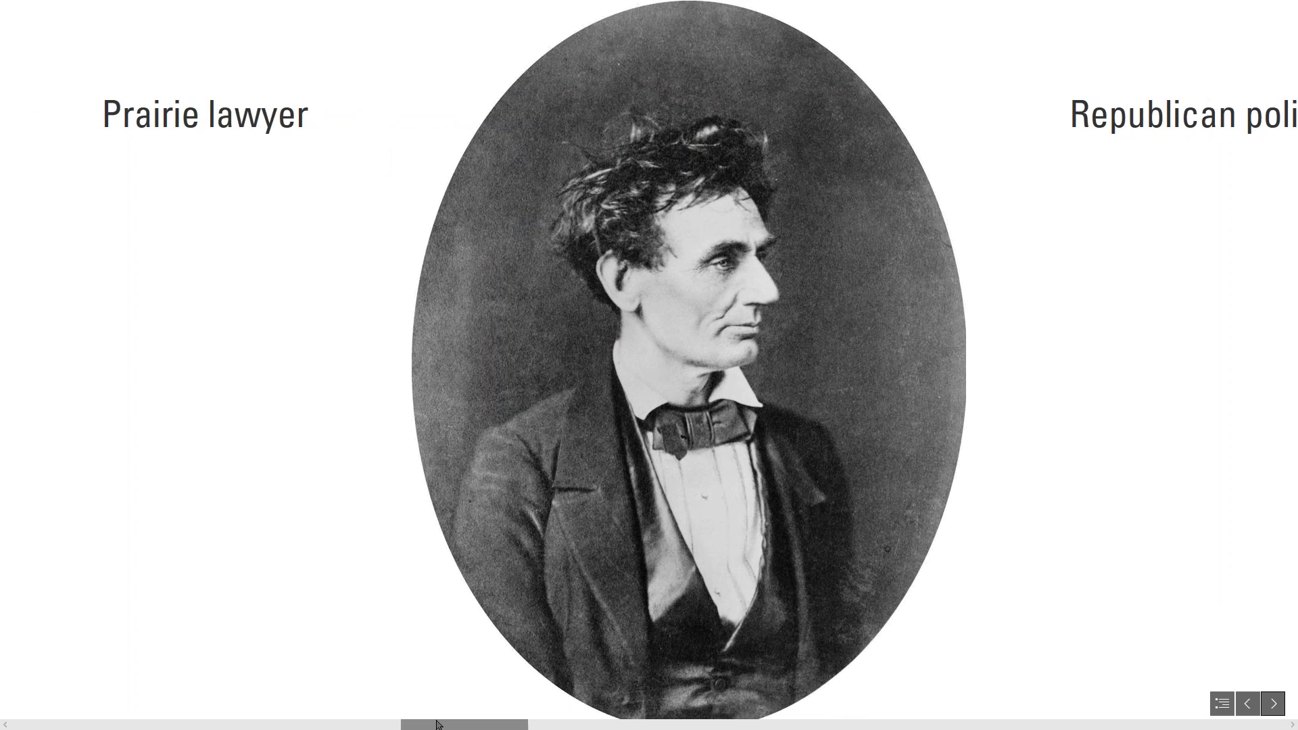
{"action": "mouse_move", "coordinate": [455, 722]}
{"action": "left_mouse_down"}
{"action": "mouse_move", "coordinate": [1085, 726]}
{"action": "mouse_move", "coordinate": [872, 726]}
{"action": "left_mouse_up"}
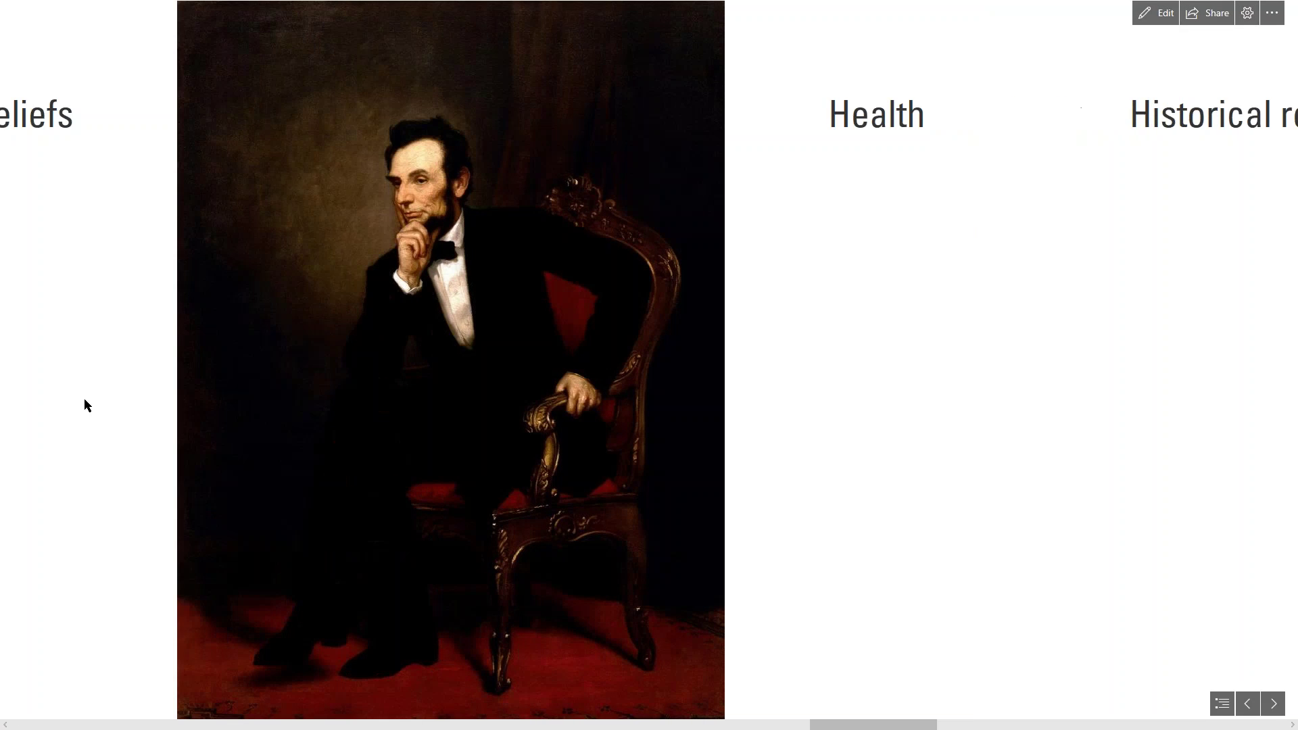
{"action": "left_click", "coordinate": [1160, 21]}
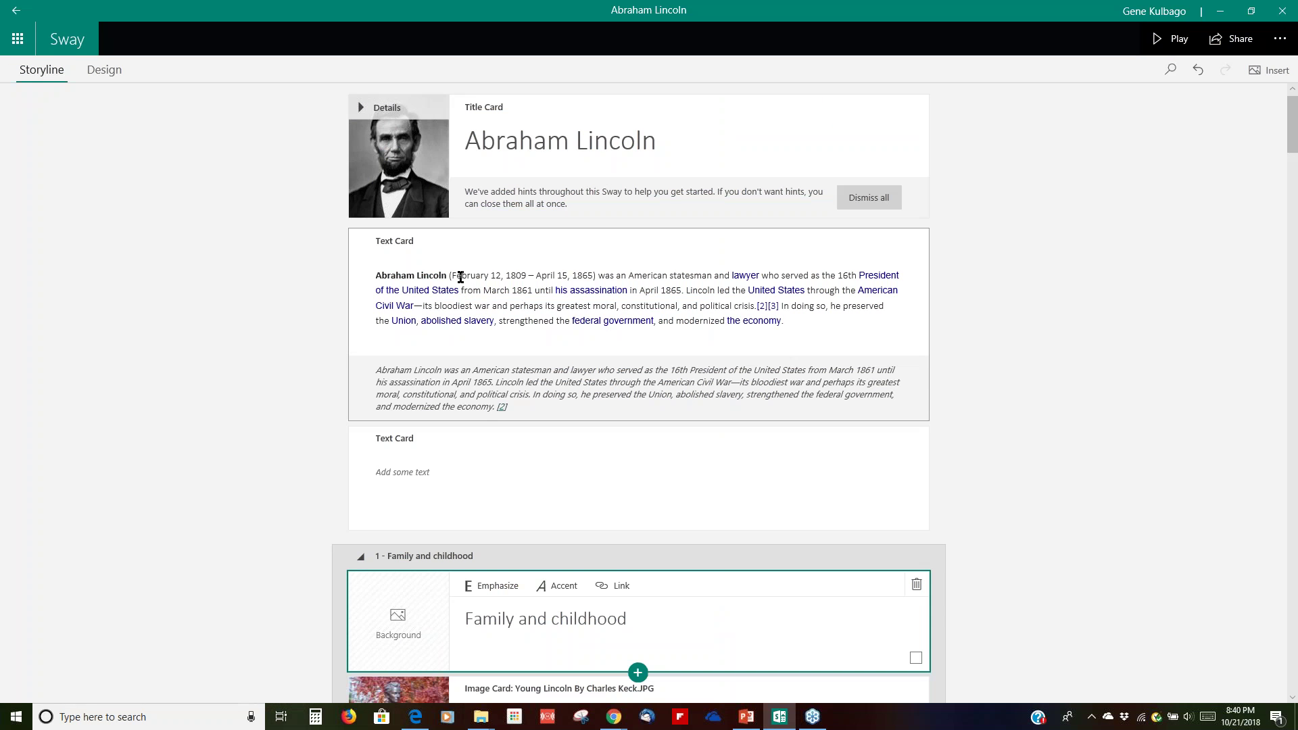
Open the Niagara Falls Sway listed beside Abraham Lincoln in My Sways and look through its storyline cards
{"action": "left_click", "coordinate": [65, 38]}
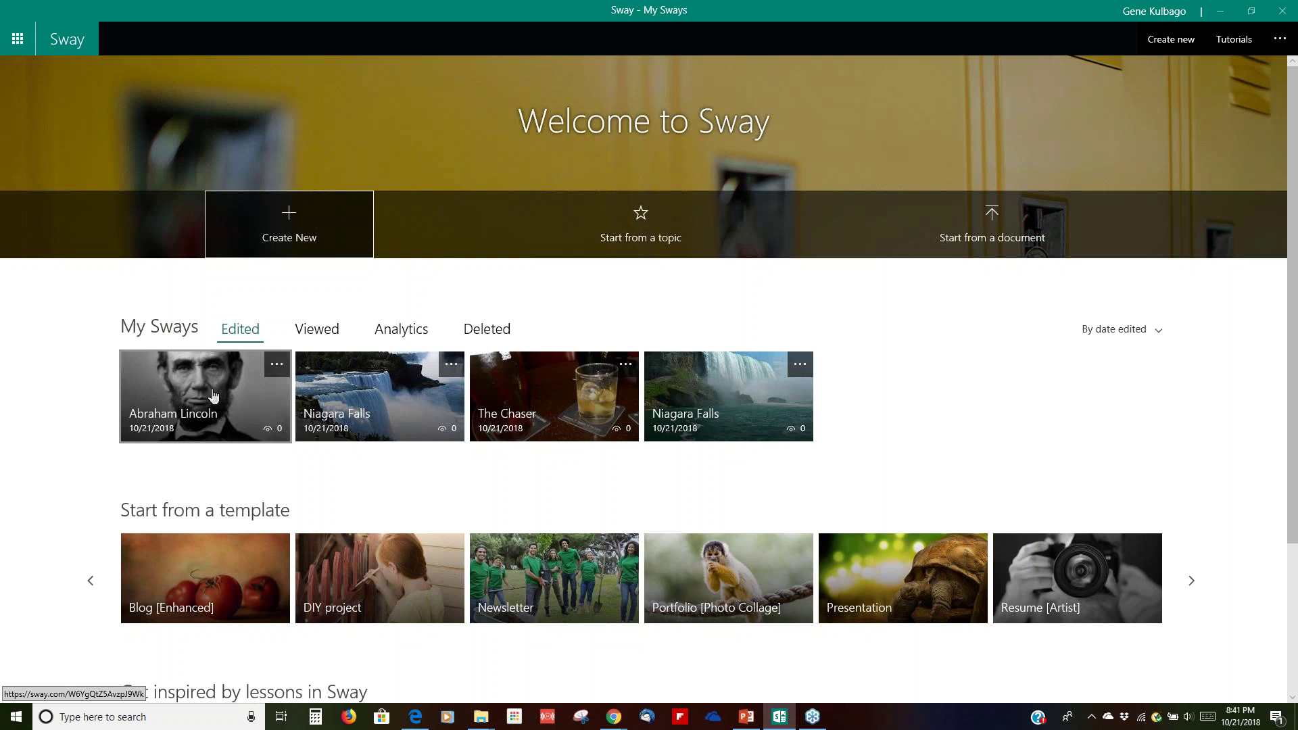
{"action": "left_click", "coordinate": [375, 404]}
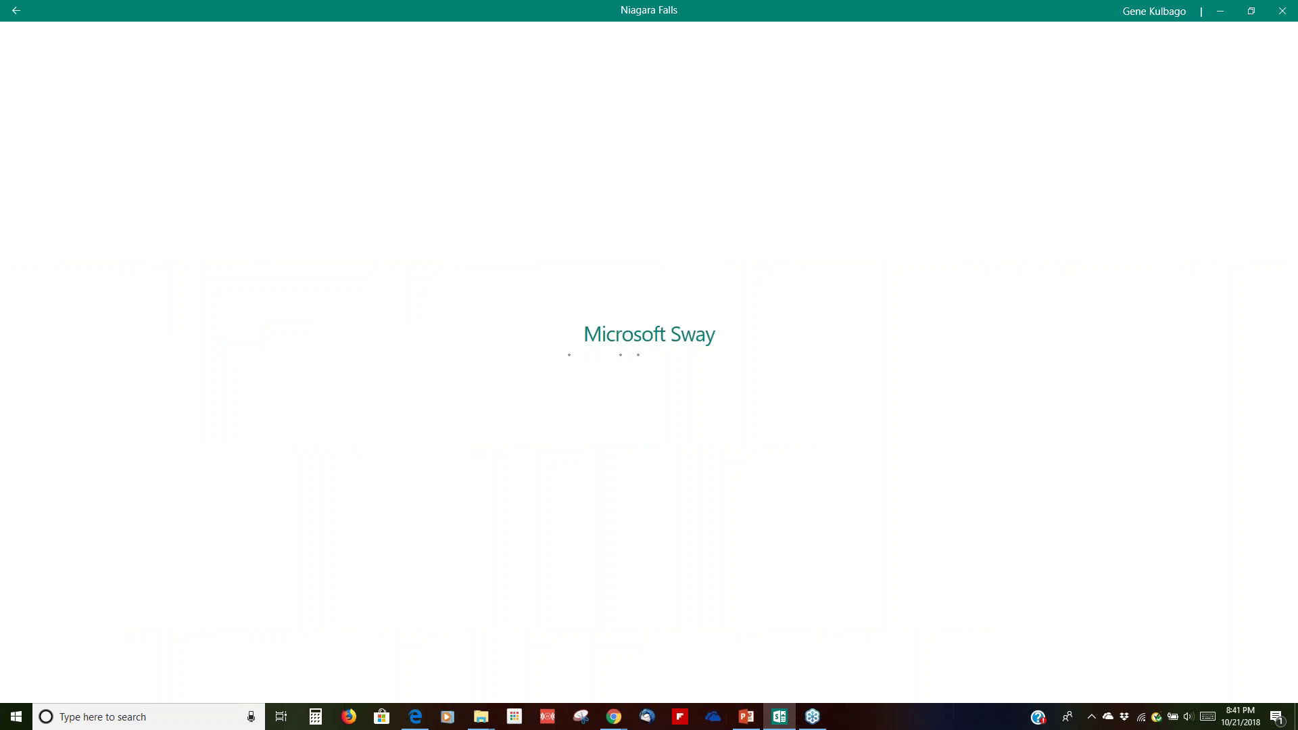
{"action": "scroll", "coordinate": [595, 338], "scroll_direction": "down", "scroll_amount": 15}
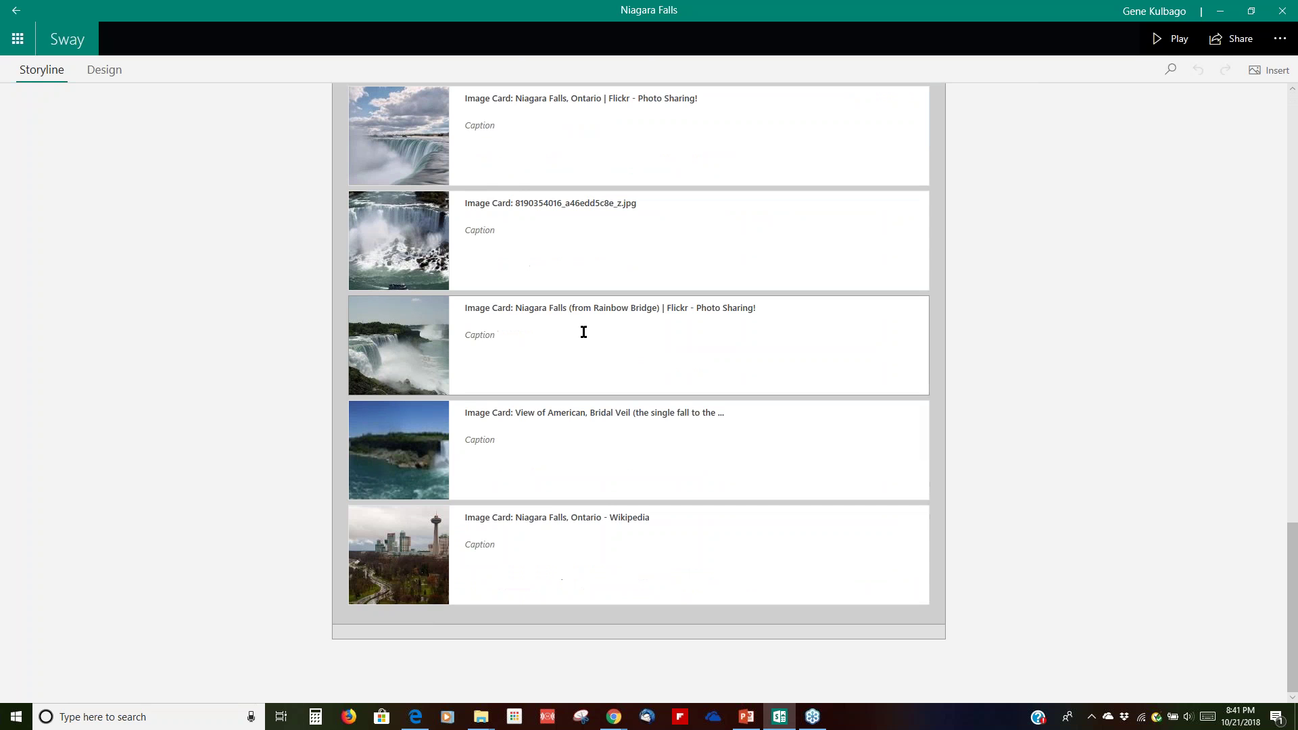
{"action": "scroll", "coordinate": [584, 330], "scroll_direction": "up", "scroll_amount": 15}
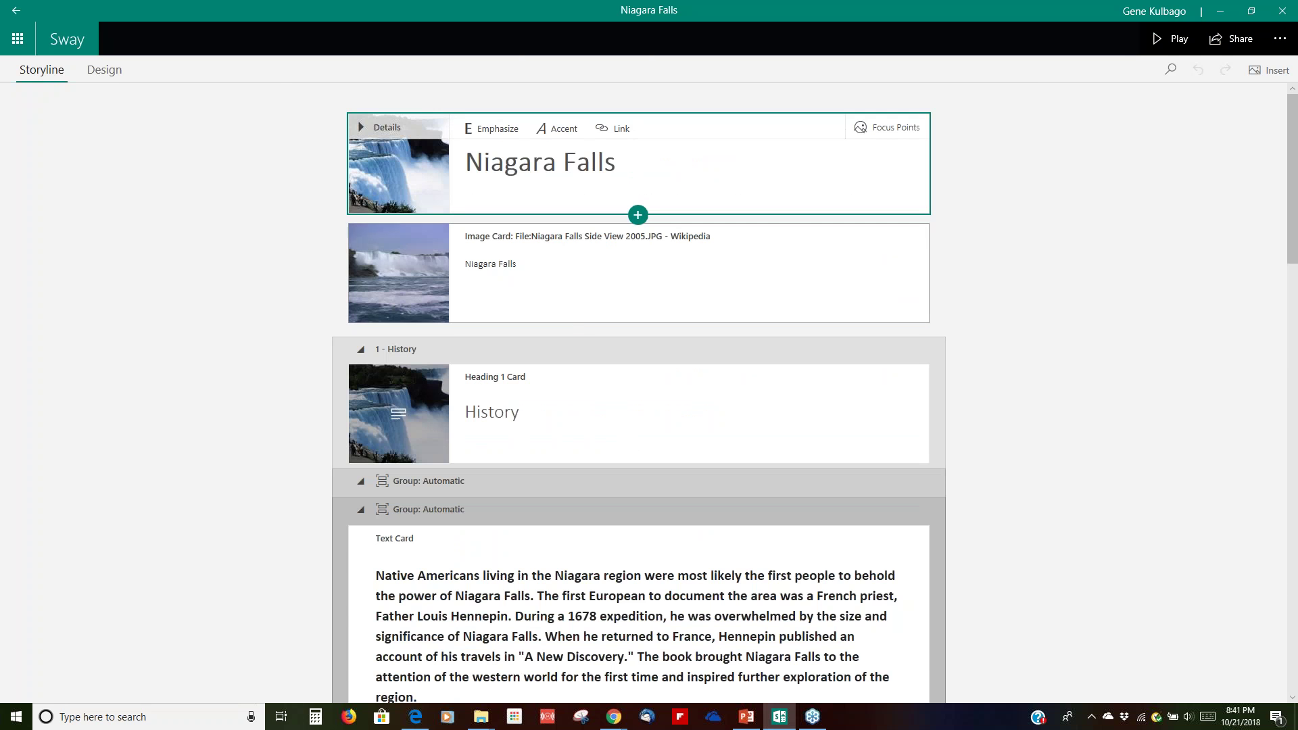
Open the other Niagara Falls Sway, add an empty text card after its closing swimming video card, and return to My Sways
{"action": "left_click", "coordinate": [67, 41]}
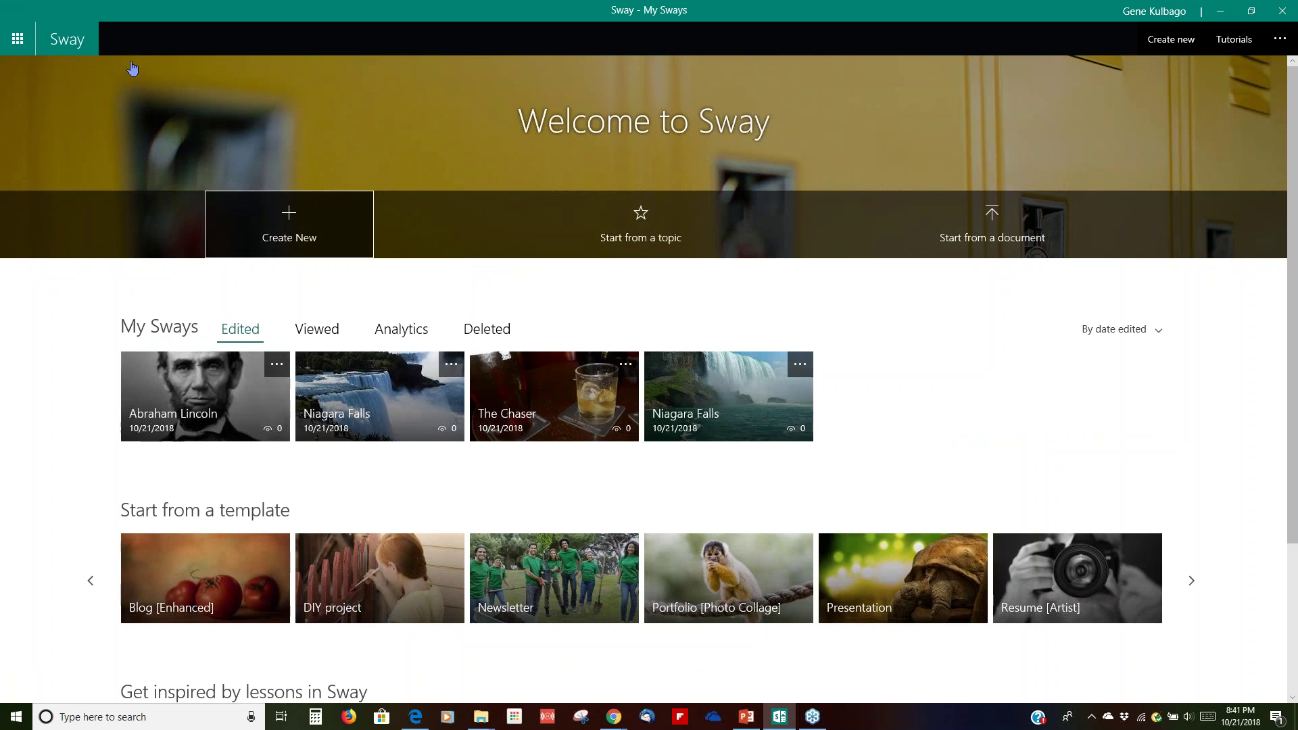
{"action": "left_click", "coordinate": [724, 389]}
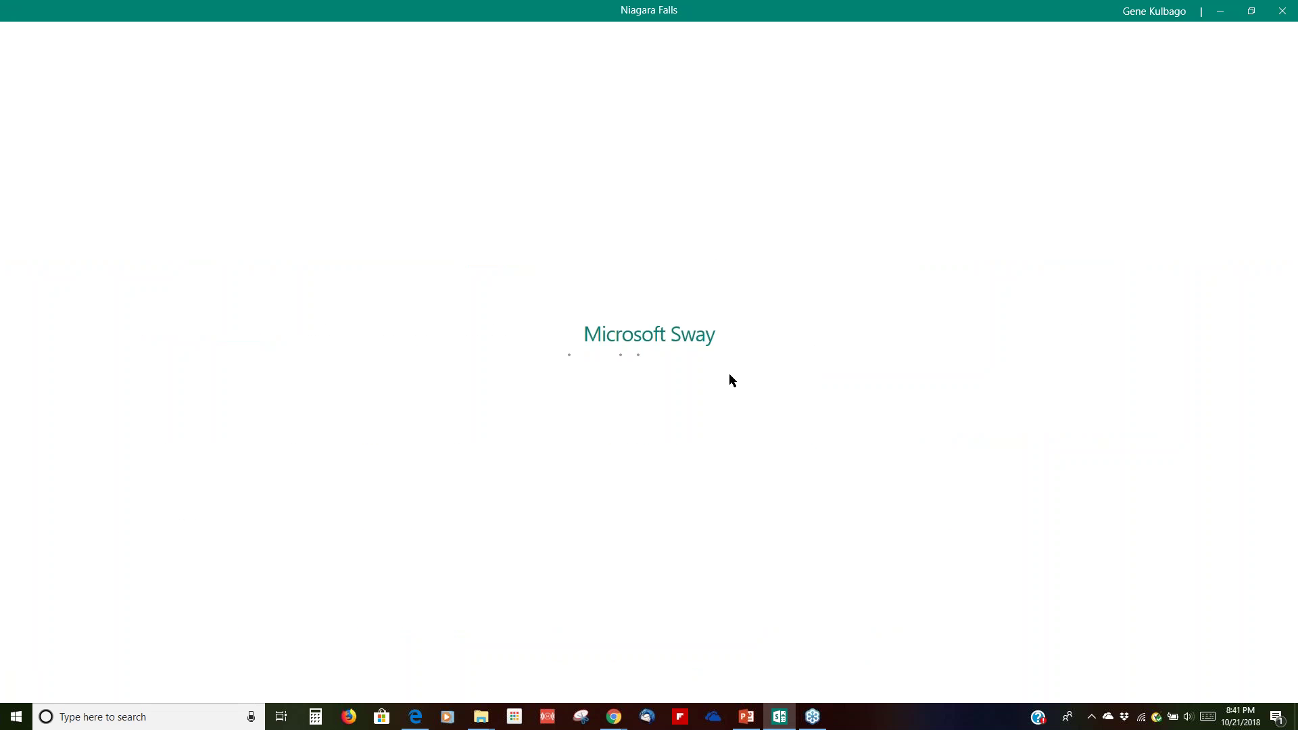
{"action": "scroll", "coordinate": [730, 373], "scroll_direction": "down", "scroll_amount": 15}
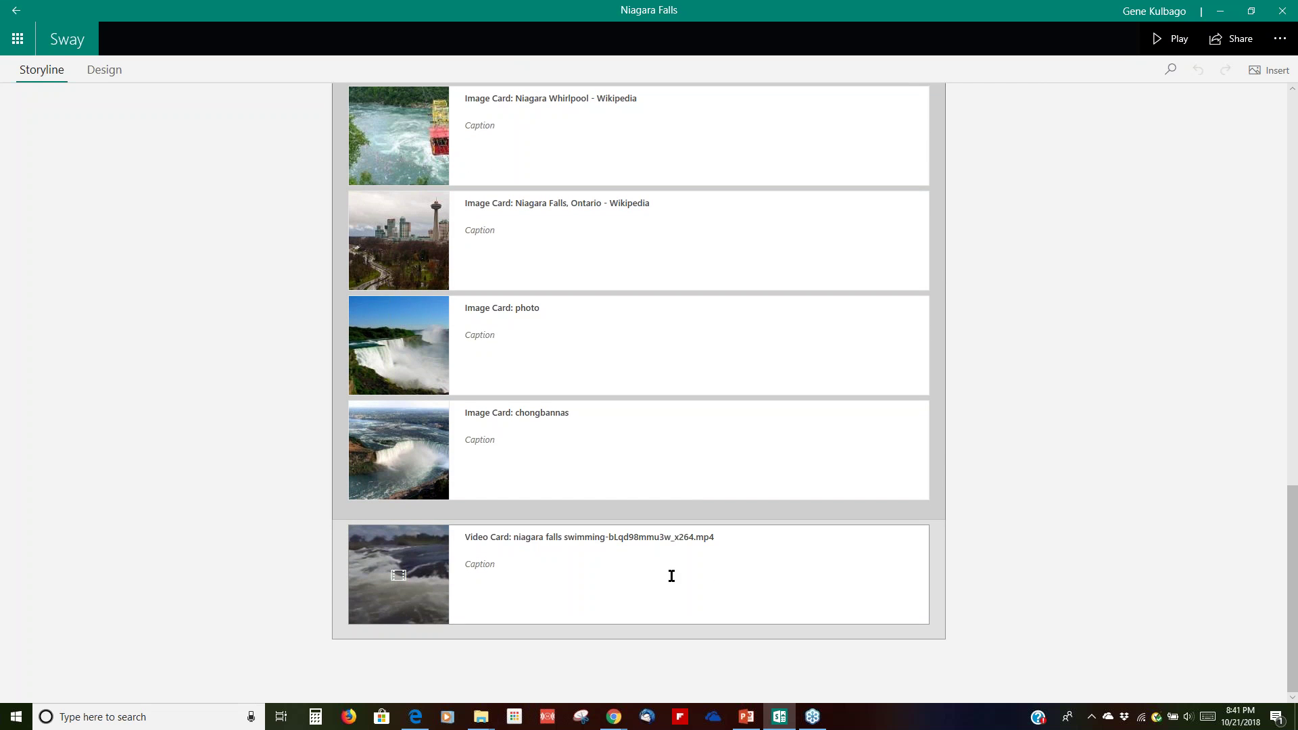
{"action": "left_click", "coordinate": [652, 635]}
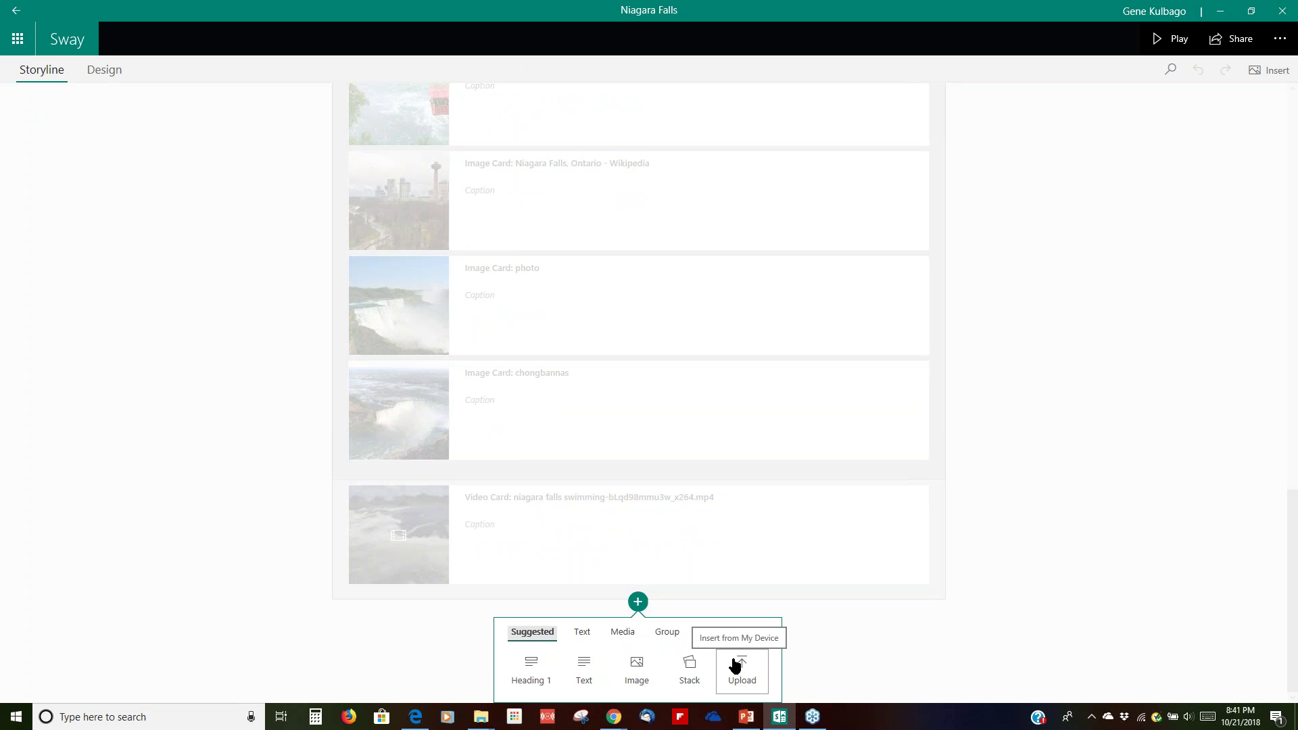
{"action": "left_click", "coordinate": [999, 529]}
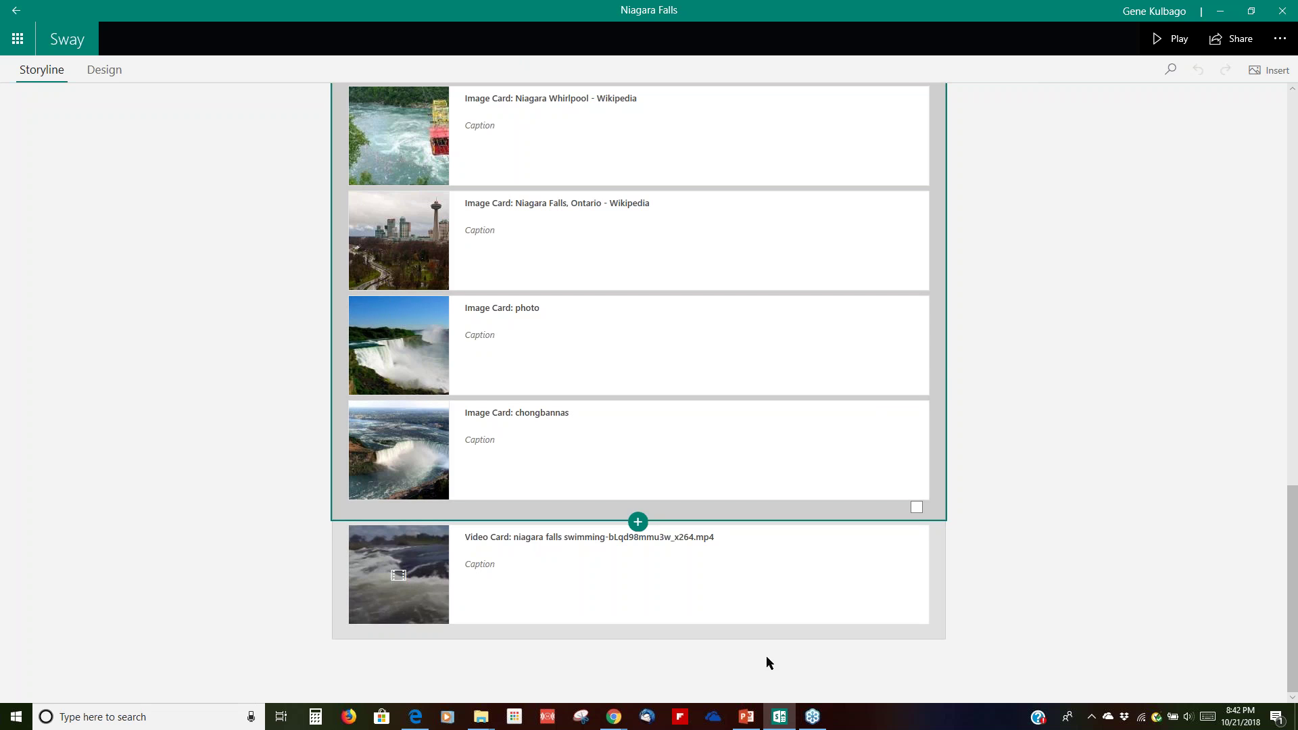
{"action": "left_click", "coordinate": [636, 649]}
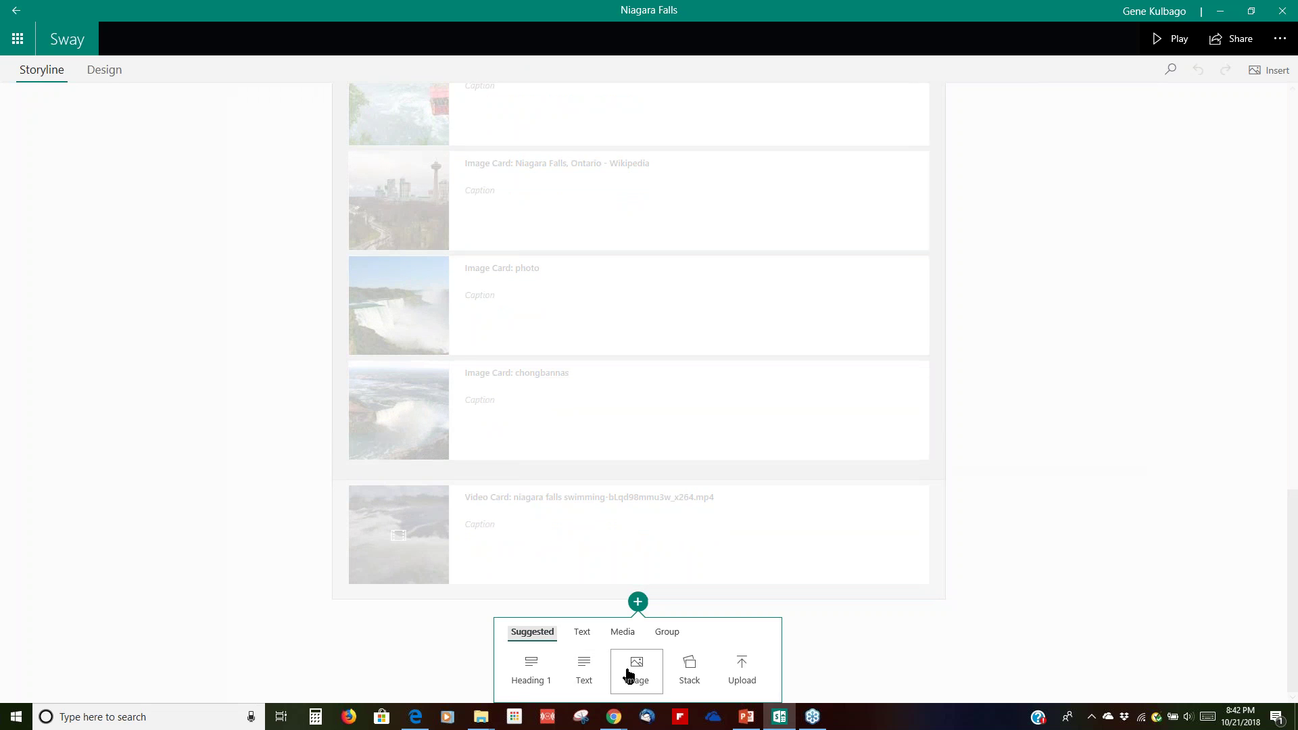
{"action": "left_click", "coordinate": [586, 669]}
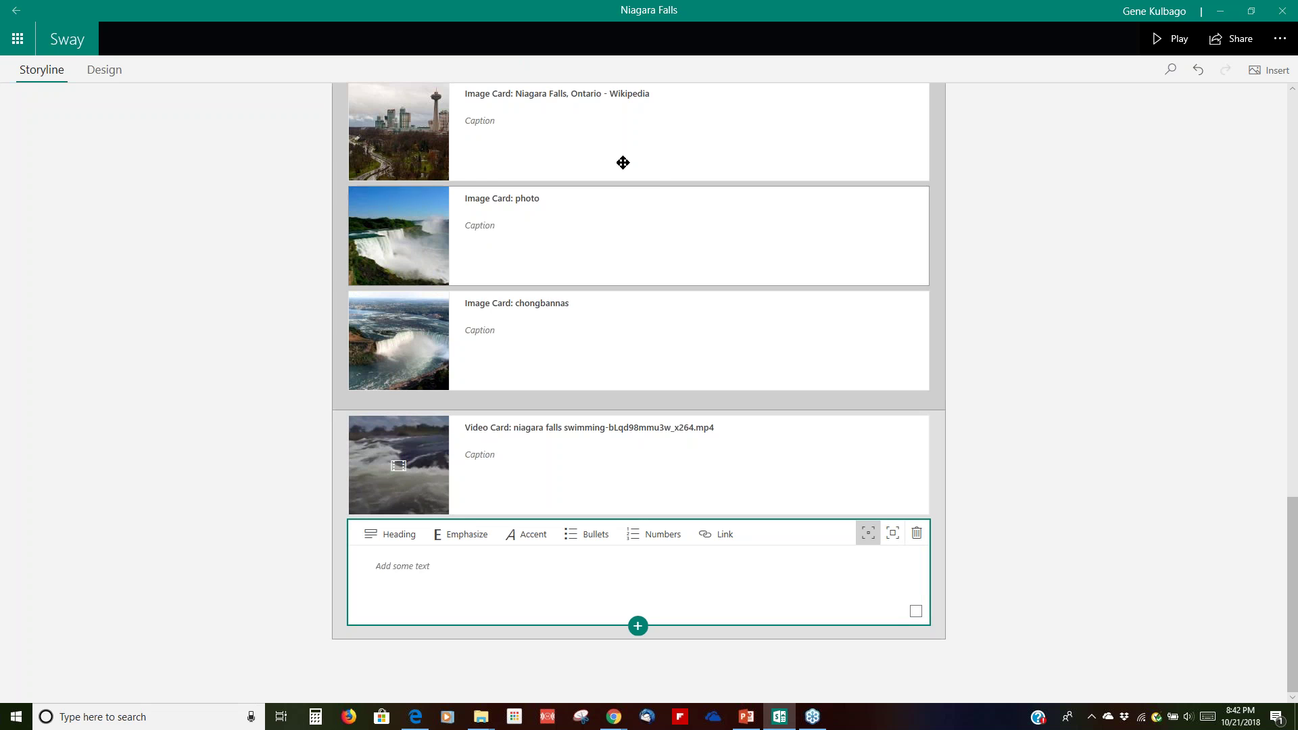
{"action": "scroll", "coordinate": [626, 220], "scroll_direction": "up", "scroll_amount": 15}
{"action": "left_click", "coordinate": [73, 42]}
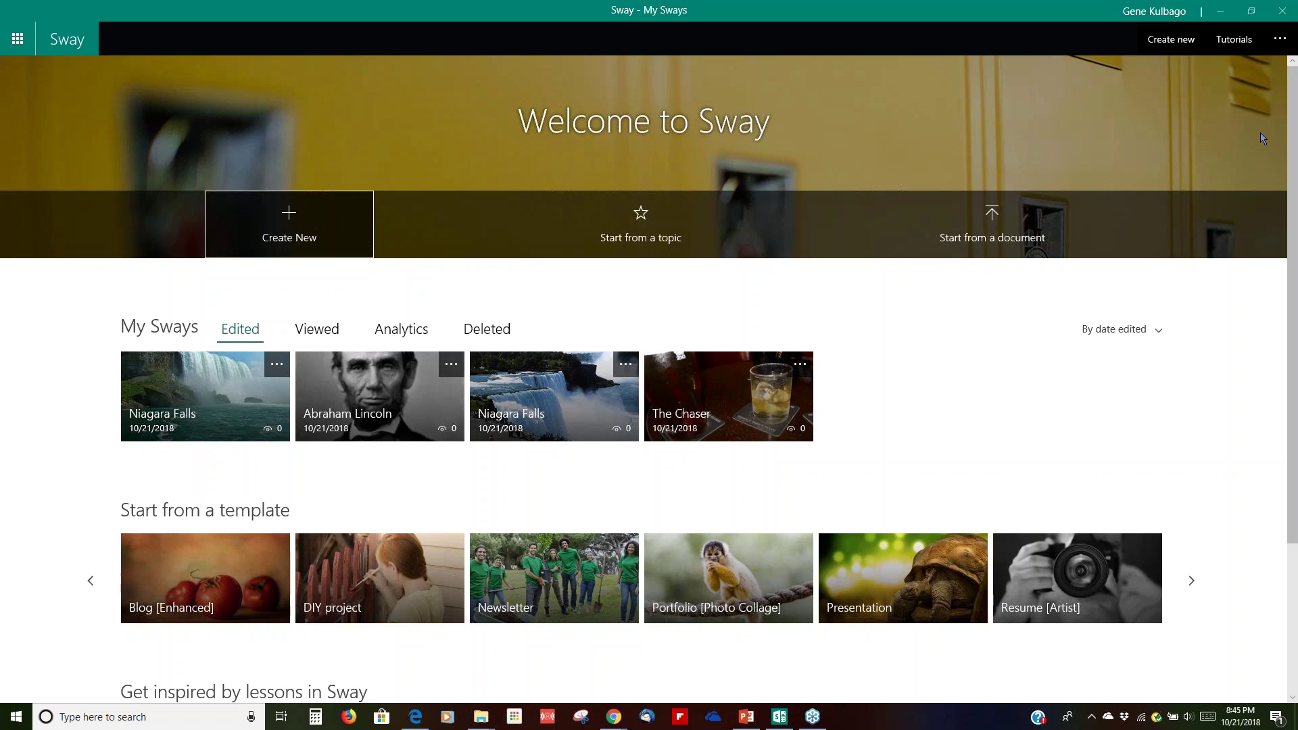
Switch to PowerPoint, view the QuickStarter topic search for starting a presentation outline, and leave it without creating one
{"action": "left_click", "coordinate": [1223, 11]}
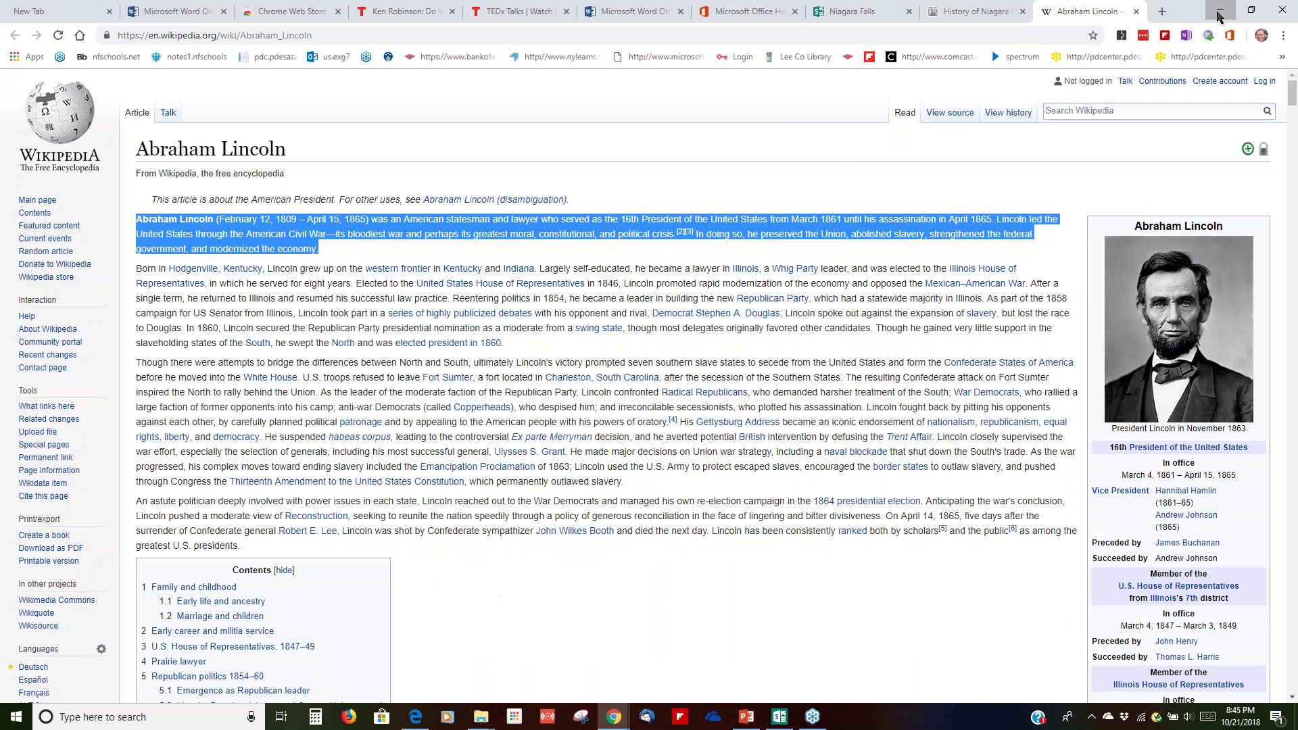
{"action": "left_click", "coordinate": [1219, 15]}
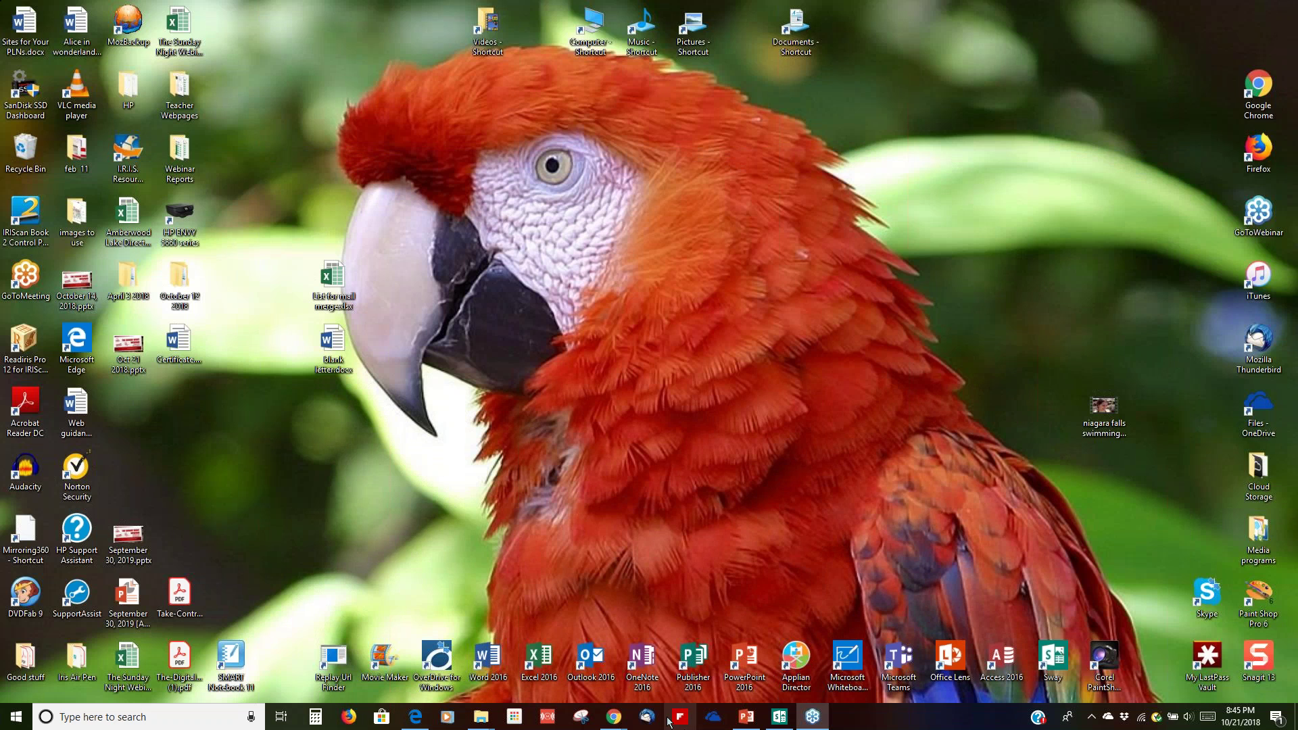
{"action": "left_click", "coordinate": [746, 717]}
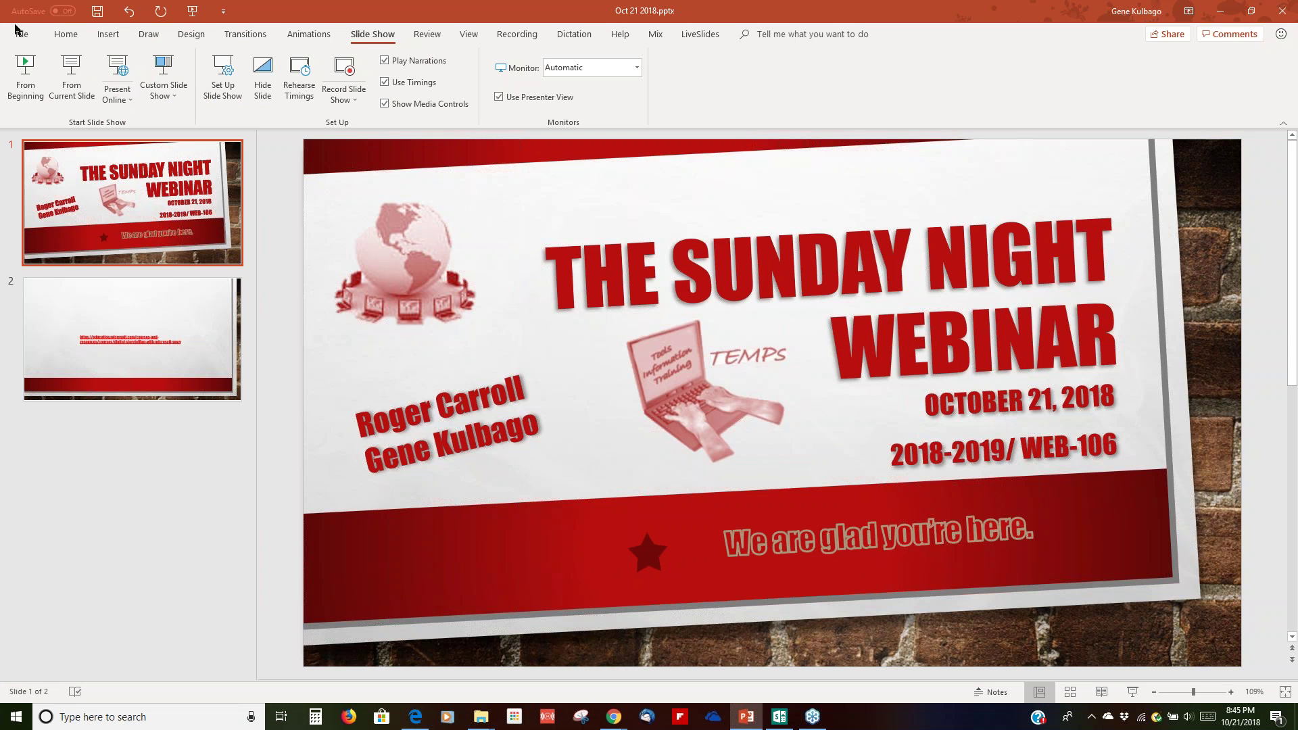
{"action": "left_click", "coordinate": [22, 35]}
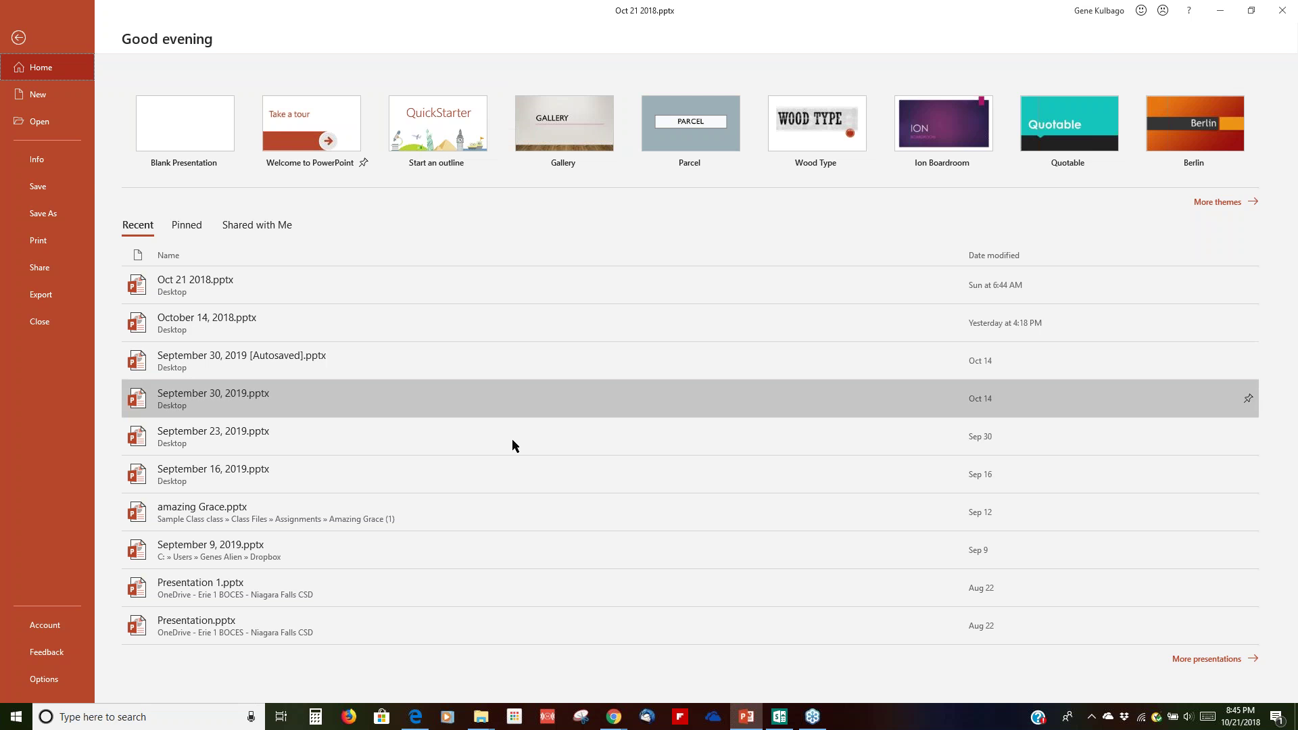
{"action": "left_click", "coordinate": [436, 118]}
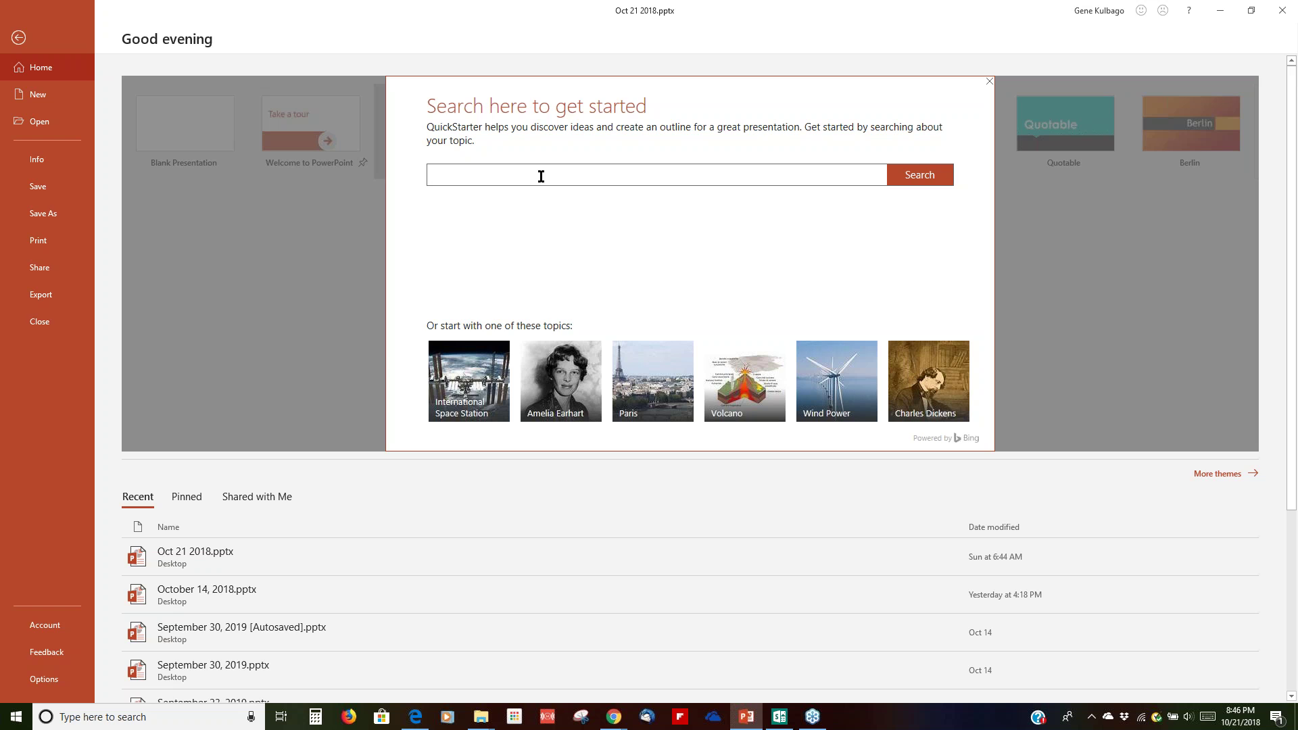
{"action": "type", "text": "N"}
{"action": "left_click", "coordinate": [1028, 223]}
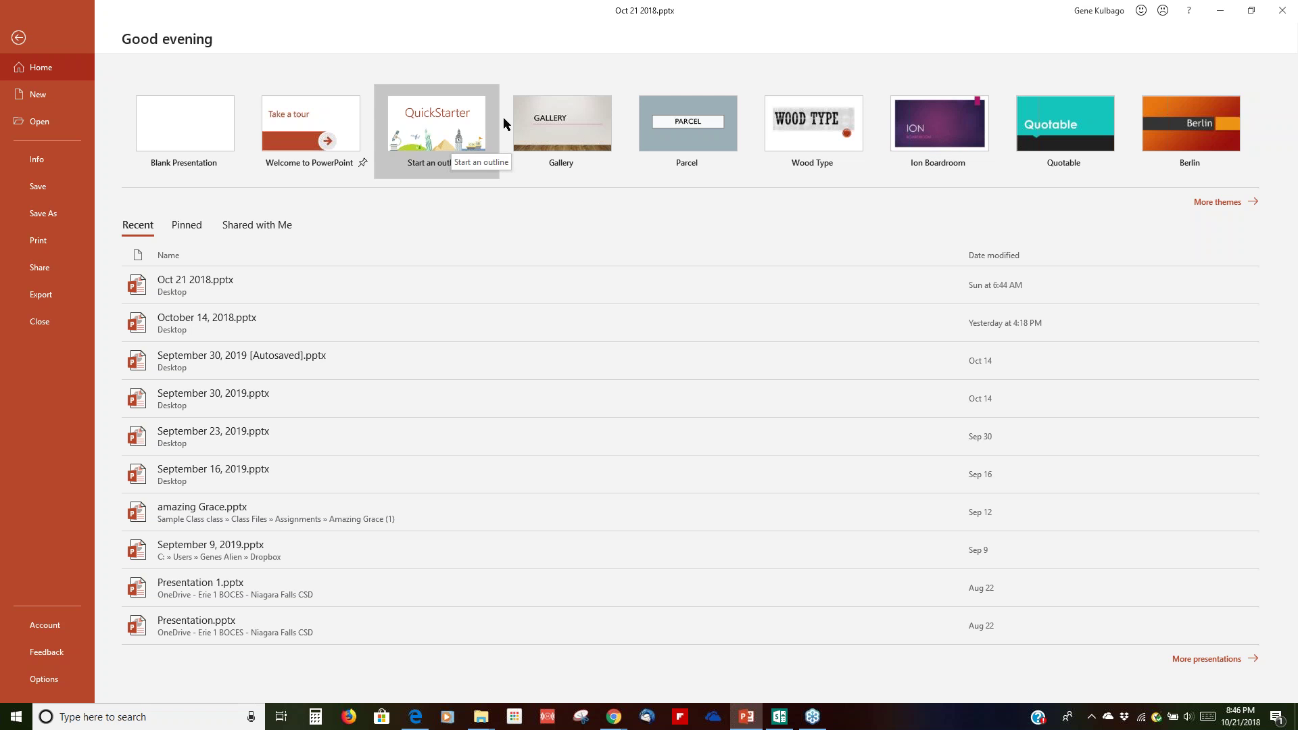
{"action": "left_click", "coordinate": [1217, 11]}
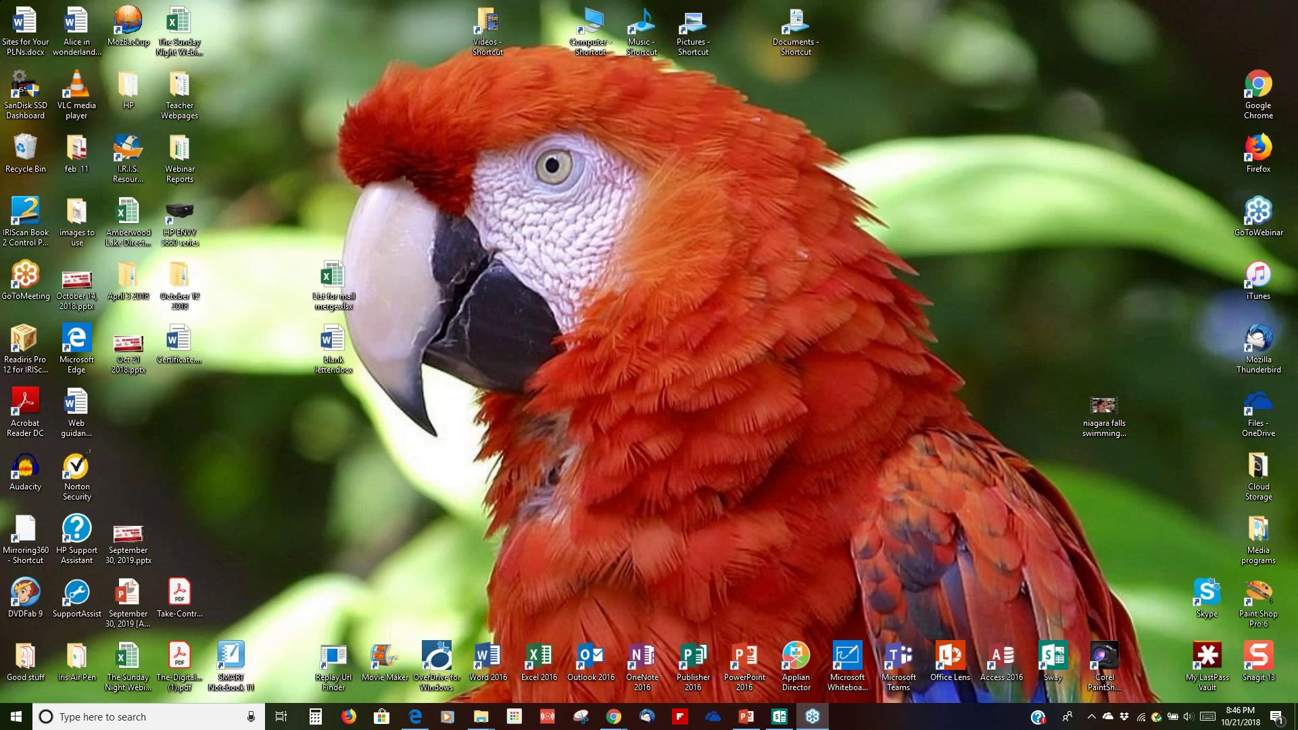
Switch back to Sway, open The Chaser, and play it from the title image through the vocabulary to the story's end
{"action": "left_click", "coordinate": [779, 717]}
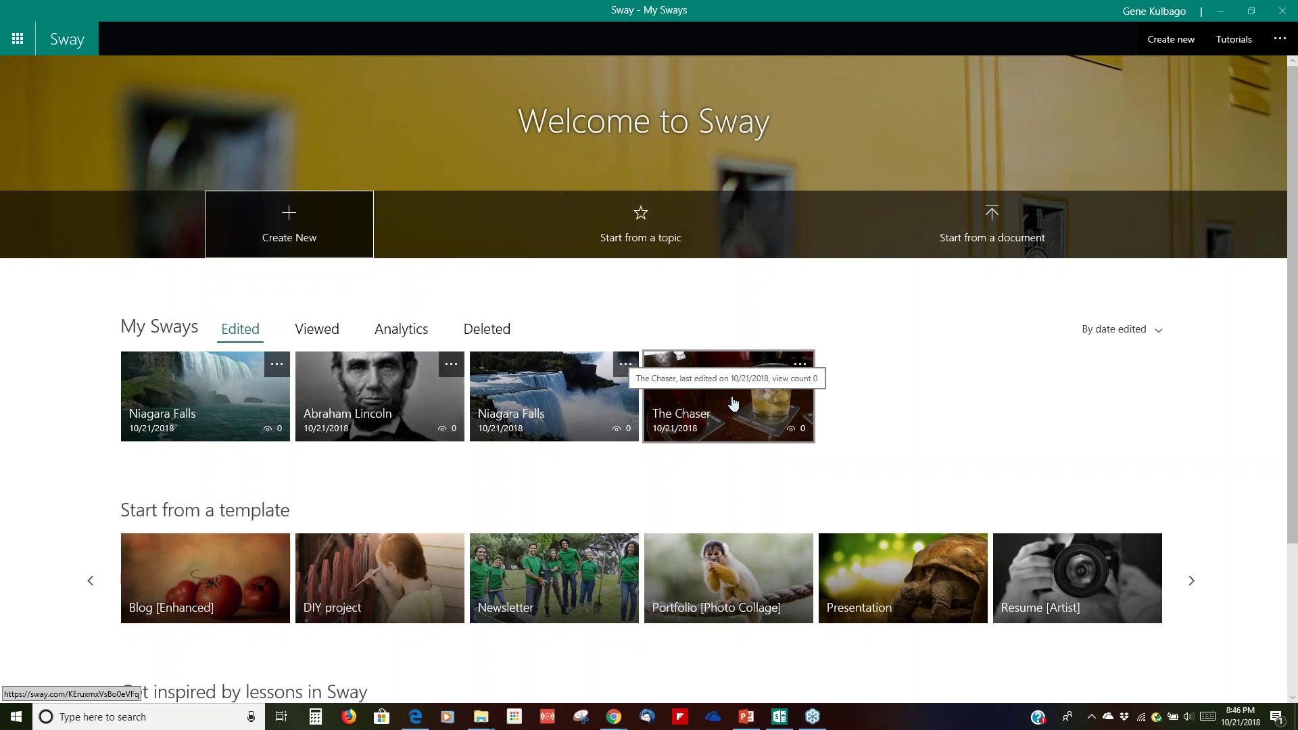
{"action": "left_click", "coordinate": [710, 399]}
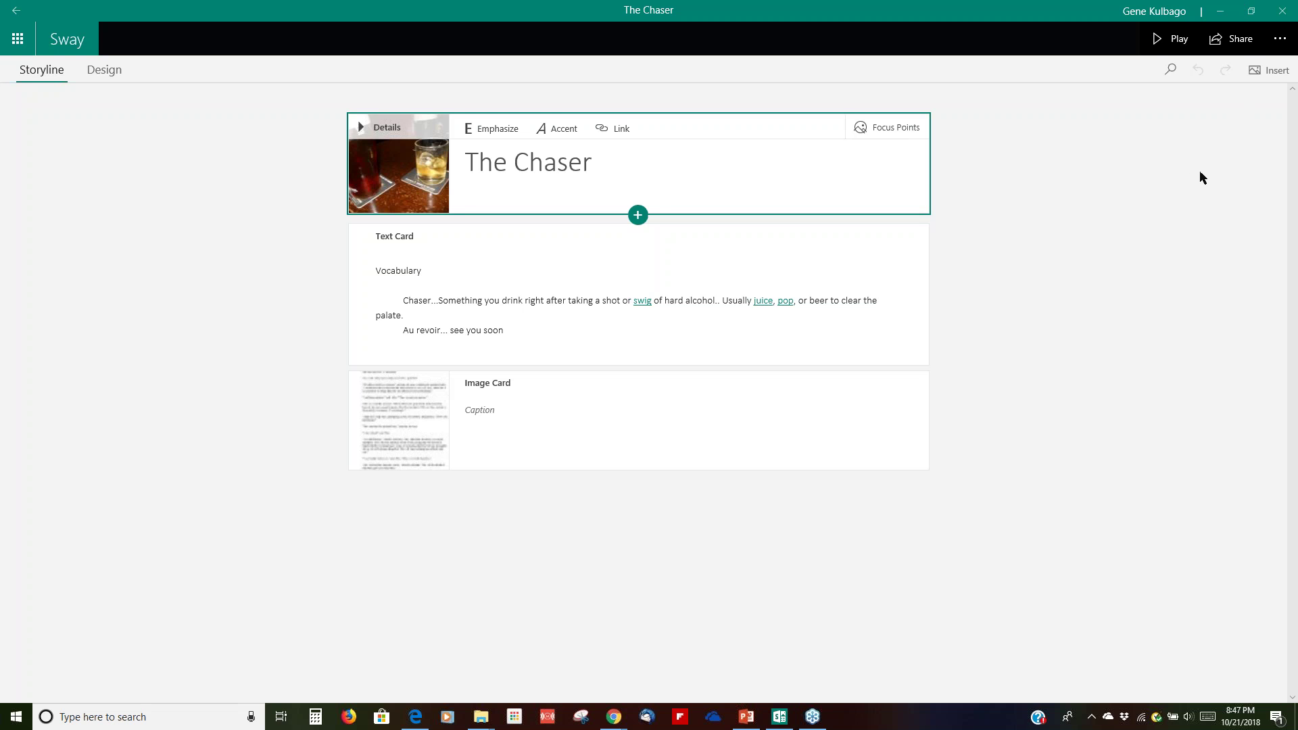
{"action": "left_click", "coordinate": [1180, 41]}
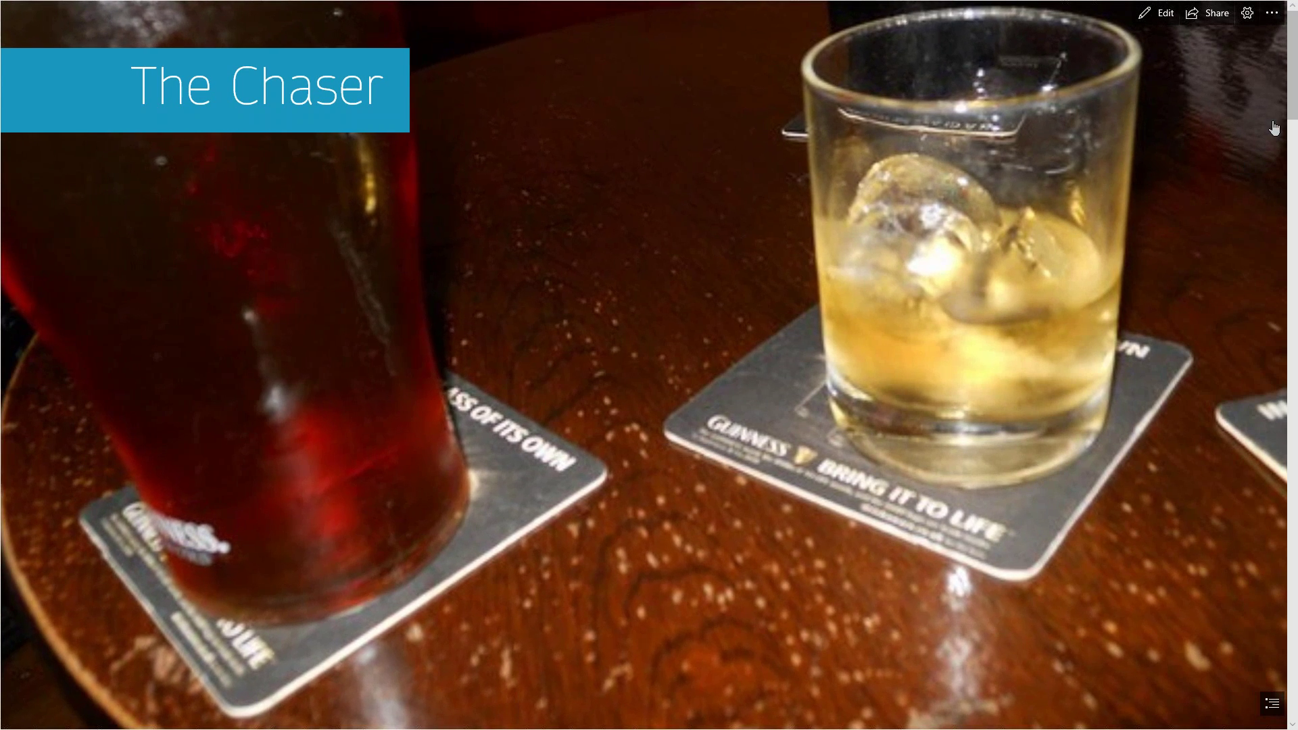
{"action": "scroll", "coordinate": [1288, 115], "scroll_direction": "down", "scroll_amount": 1}
{"action": "scroll", "coordinate": [1289, 115], "scroll_direction": "down", "scroll_amount": 2}
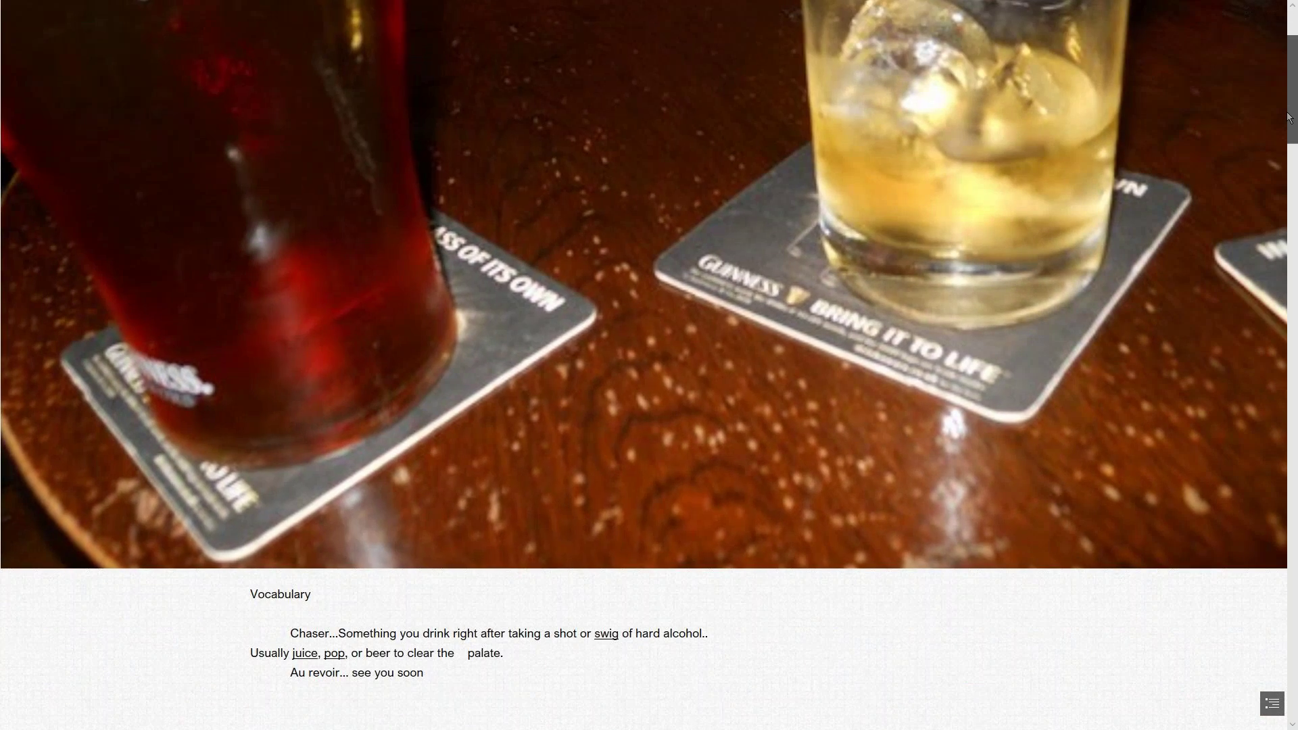
{"action": "scroll", "coordinate": [1287, 154], "scroll_direction": "down", "scroll_amount": 4}
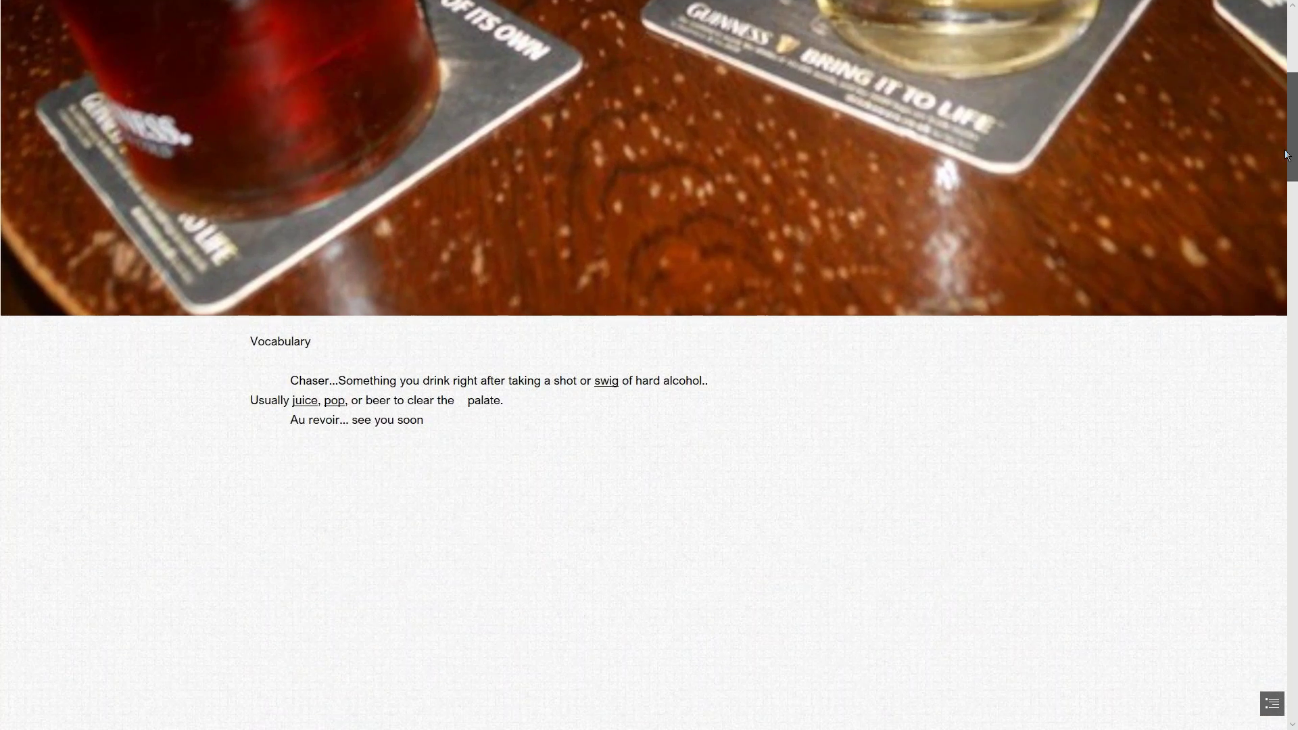
{"action": "scroll", "coordinate": [594, 428], "scroll_direction": "down", "scroll_amount": 1}
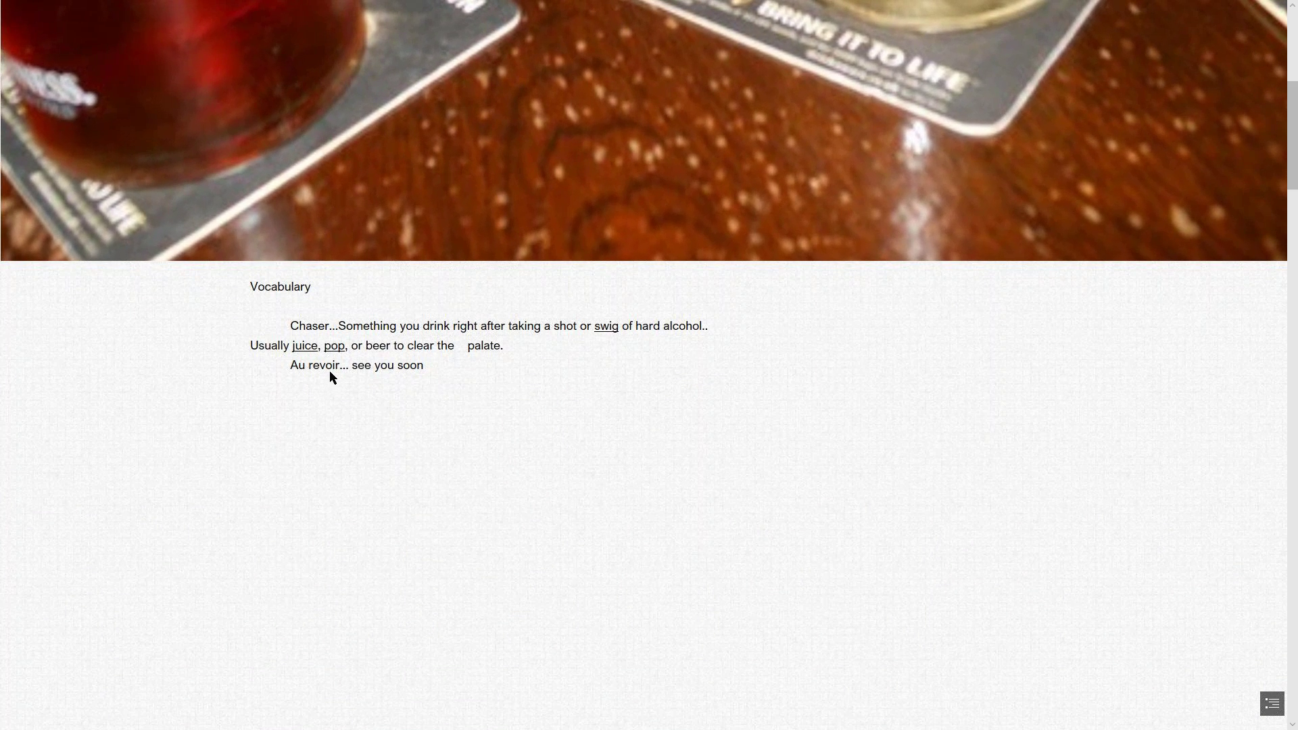
{"action": "left_click_drag", "start_coordinate": [1293, 174], "coordinate": [1295, 220]}
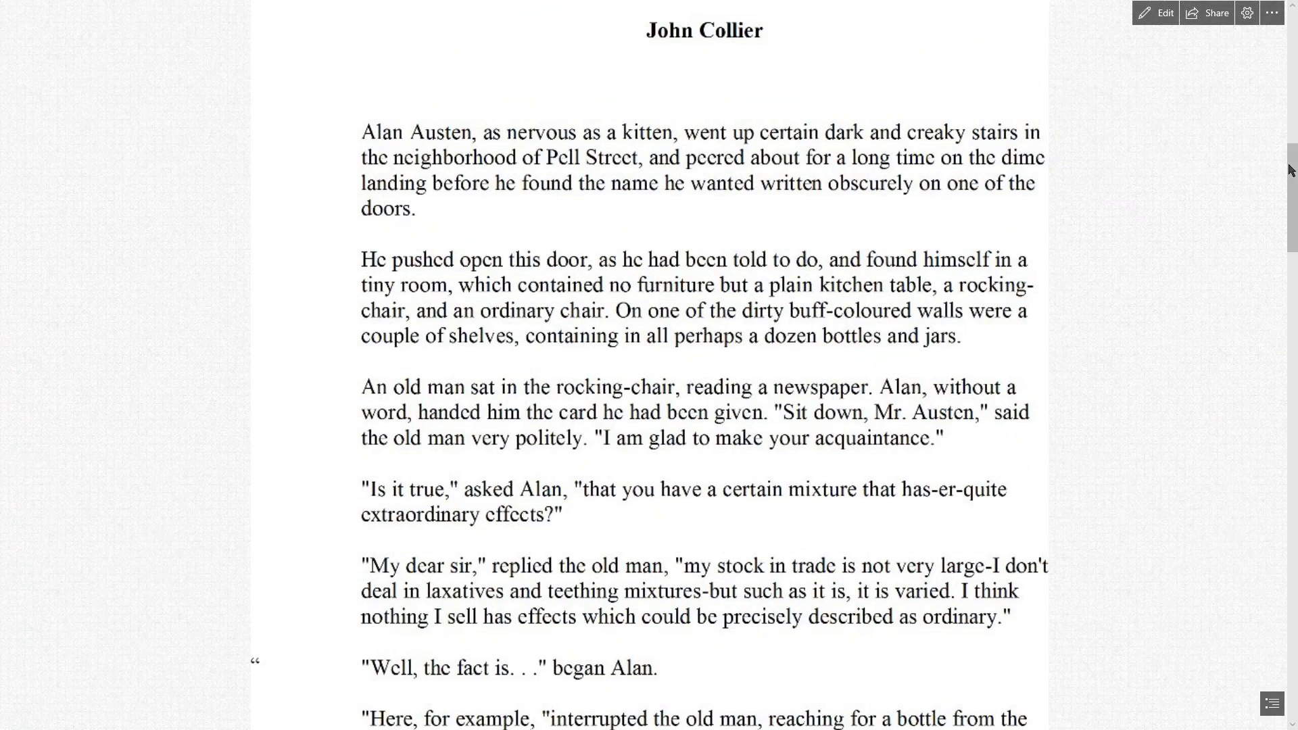
{"action": "left_click_drag", "start_coordinate": [1293, 173], "coordinate": [1255, 632]}
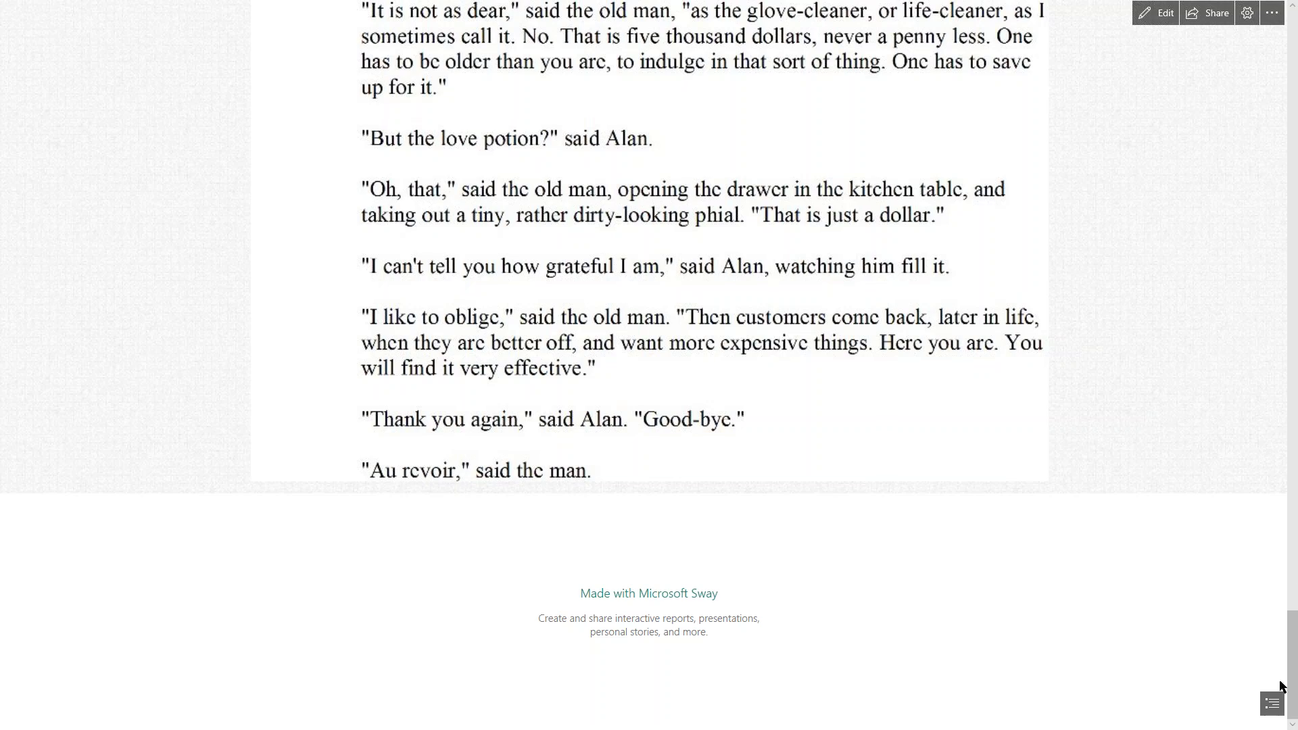
Go back to the opening of The Chaser, view its storyline cards, and return to My Sways
{"action": "left_click_drag", "start_coordinate": [1289, 667], "coordinate": [1295, 42]}
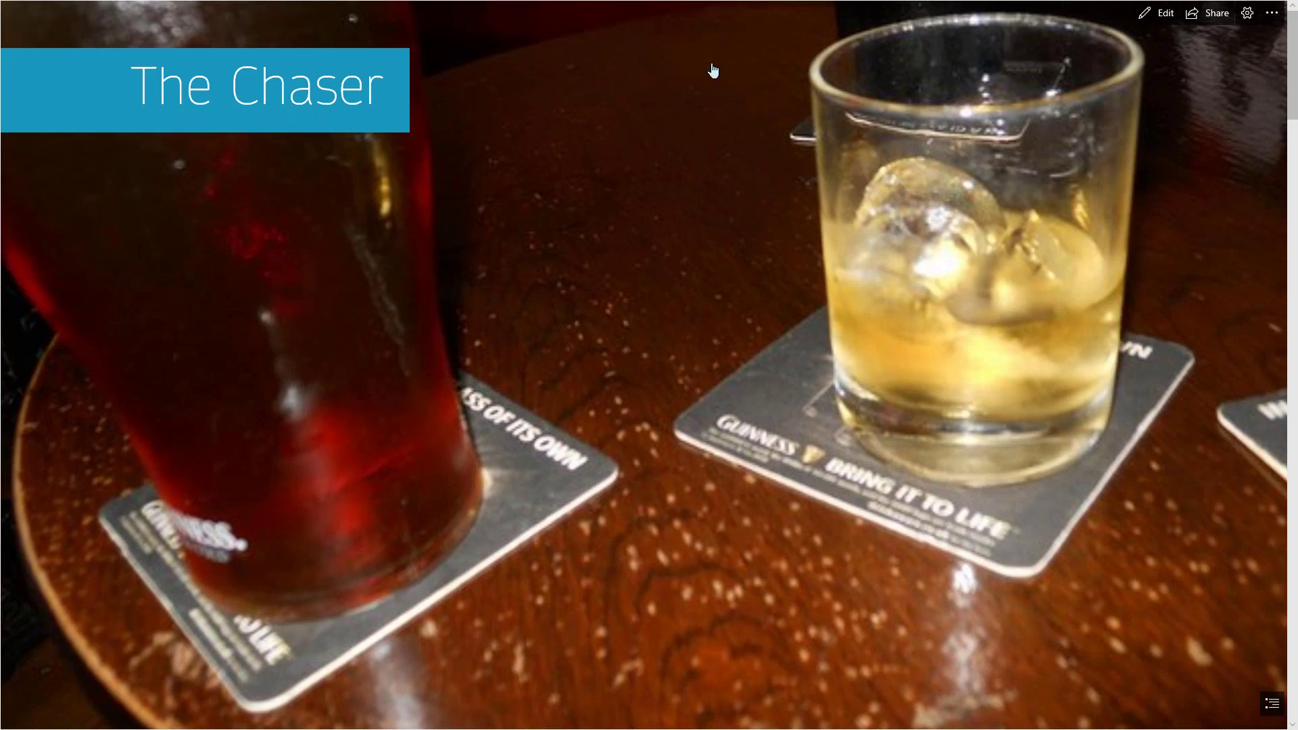
{"action": "left_click", "coordinate": [1158, 15]}
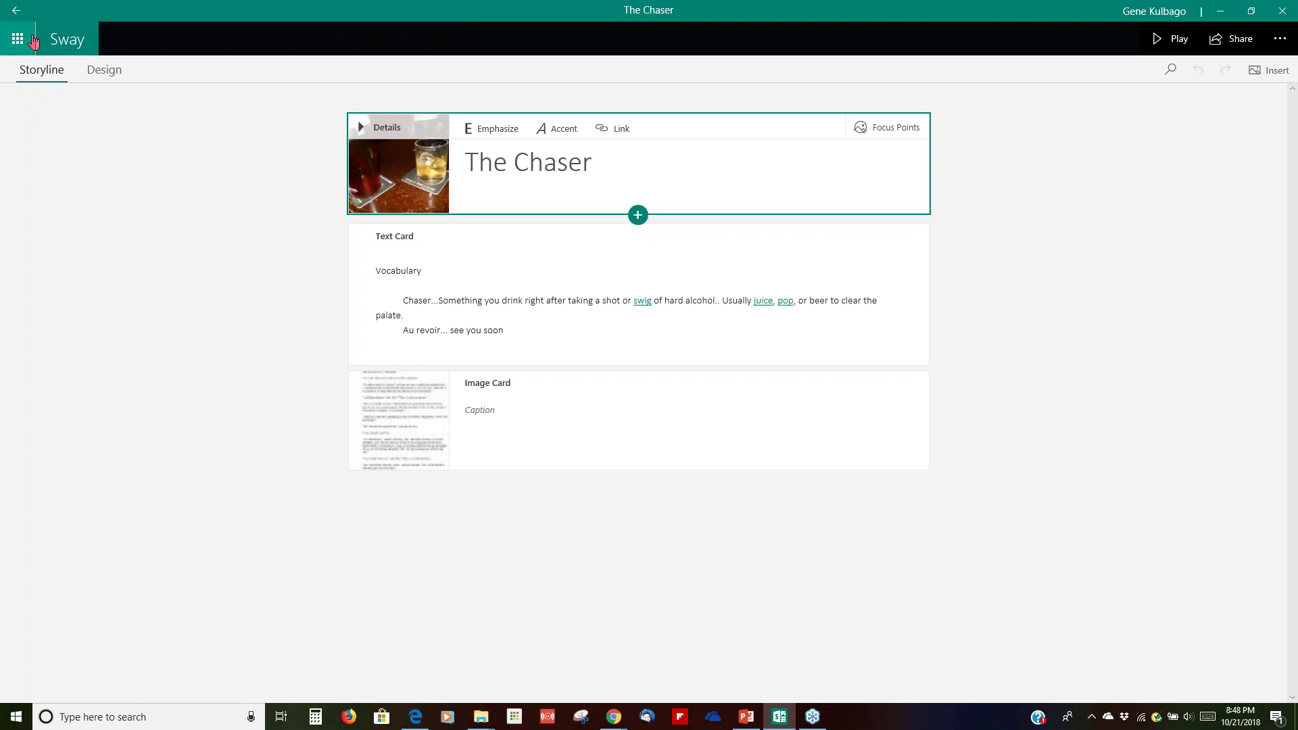
{"action": "left_click", "coordinate": [72, 43]}
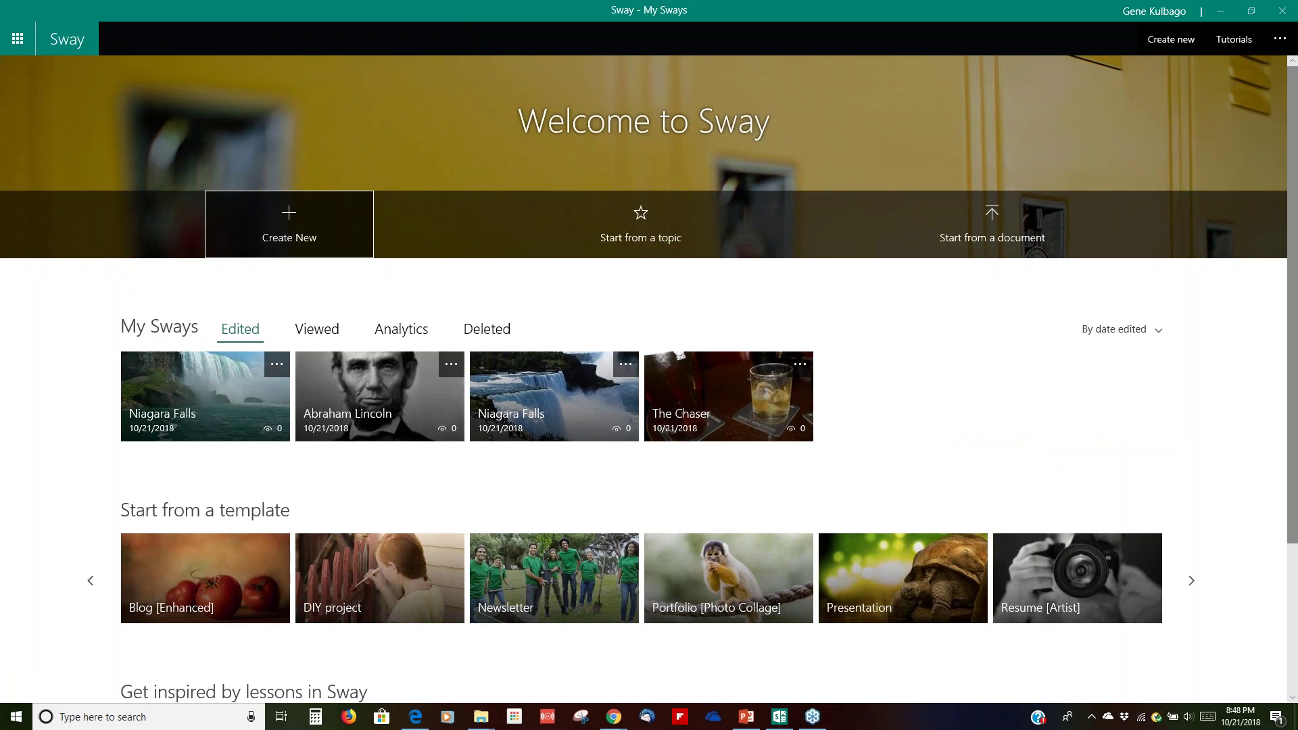
Open The Red Panda Presentation from the inspirational lessons and read from its introduction to the Masks, Paws, Tails, Claws section
{"action": "scroll", "coordinate": [1296, 251], "scroll_direction": "down", "scroll_amount": 3}
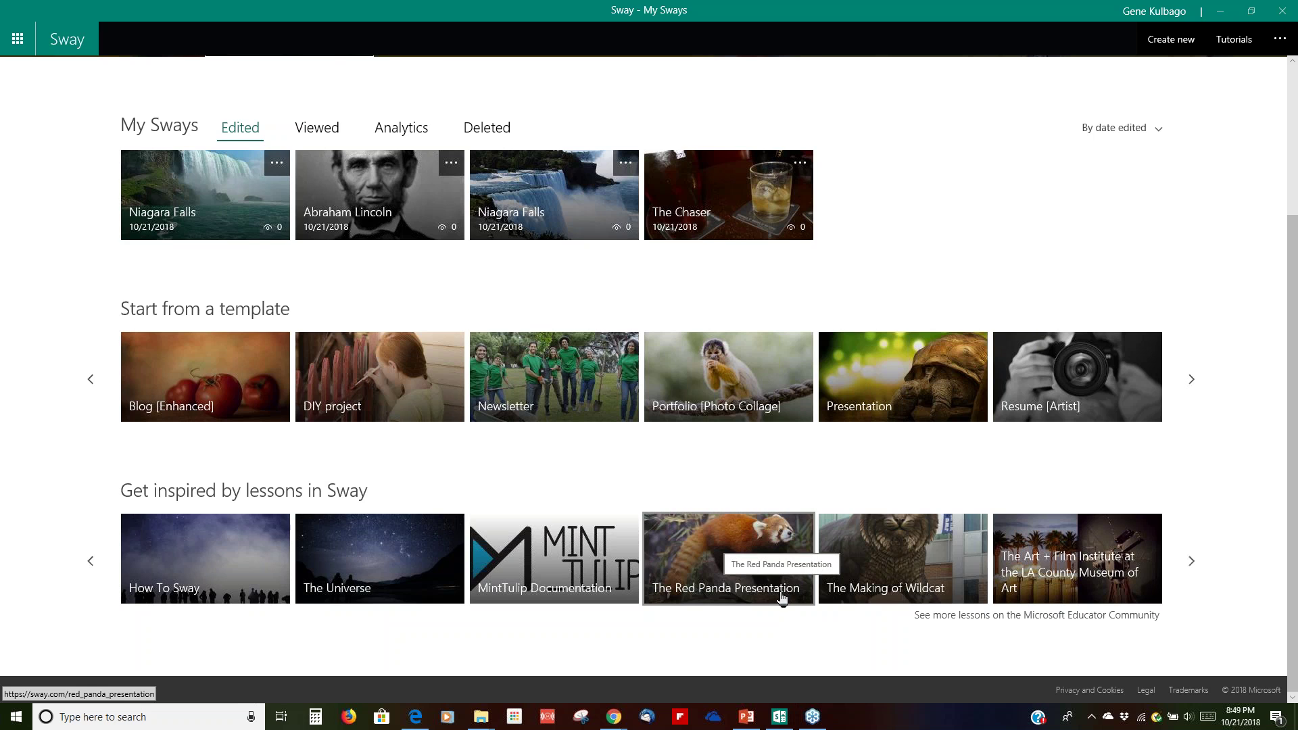
{"action": "left_click", "coordinate": [747, 568]}
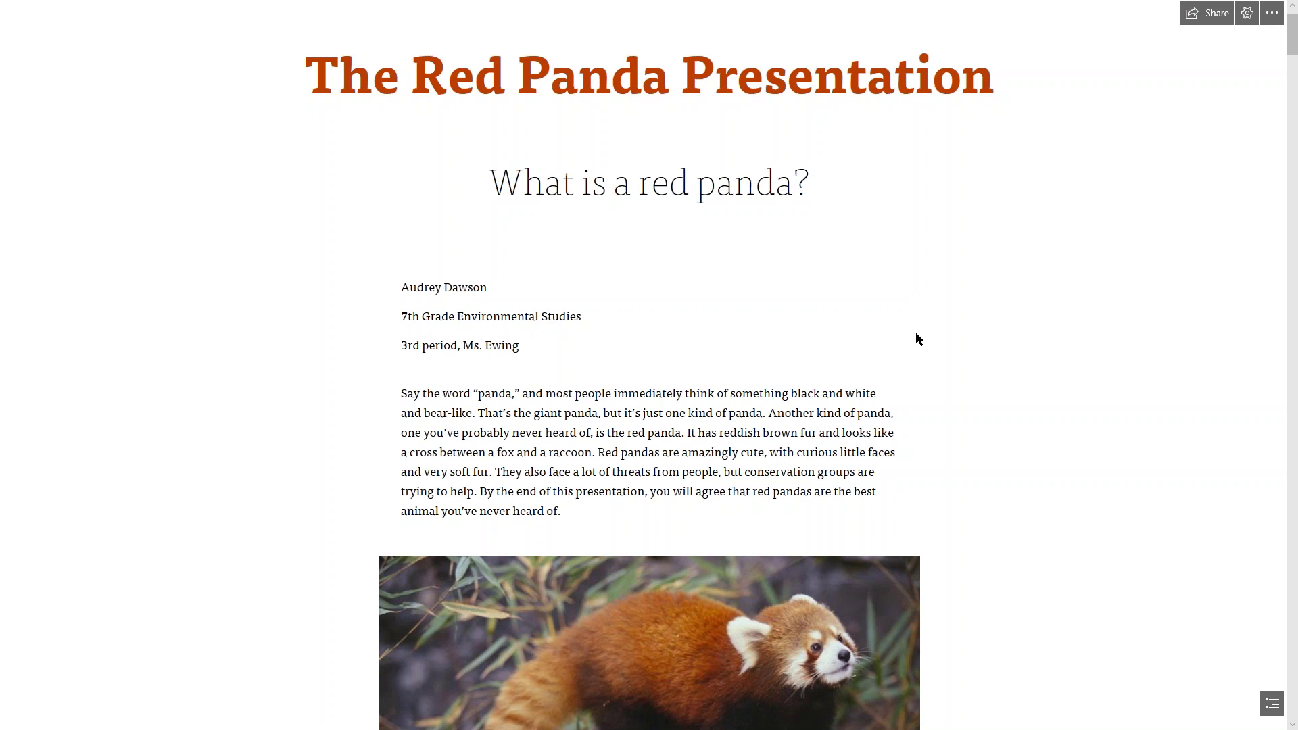
{"action": "scroll", "coordinate": [916, 333], "scroll_direction": "down", "scroll_amount": 5}
{"action": "scroll", "coordinate": [959, 335], "scroll_direction": "down", "scroll_amount": 13}
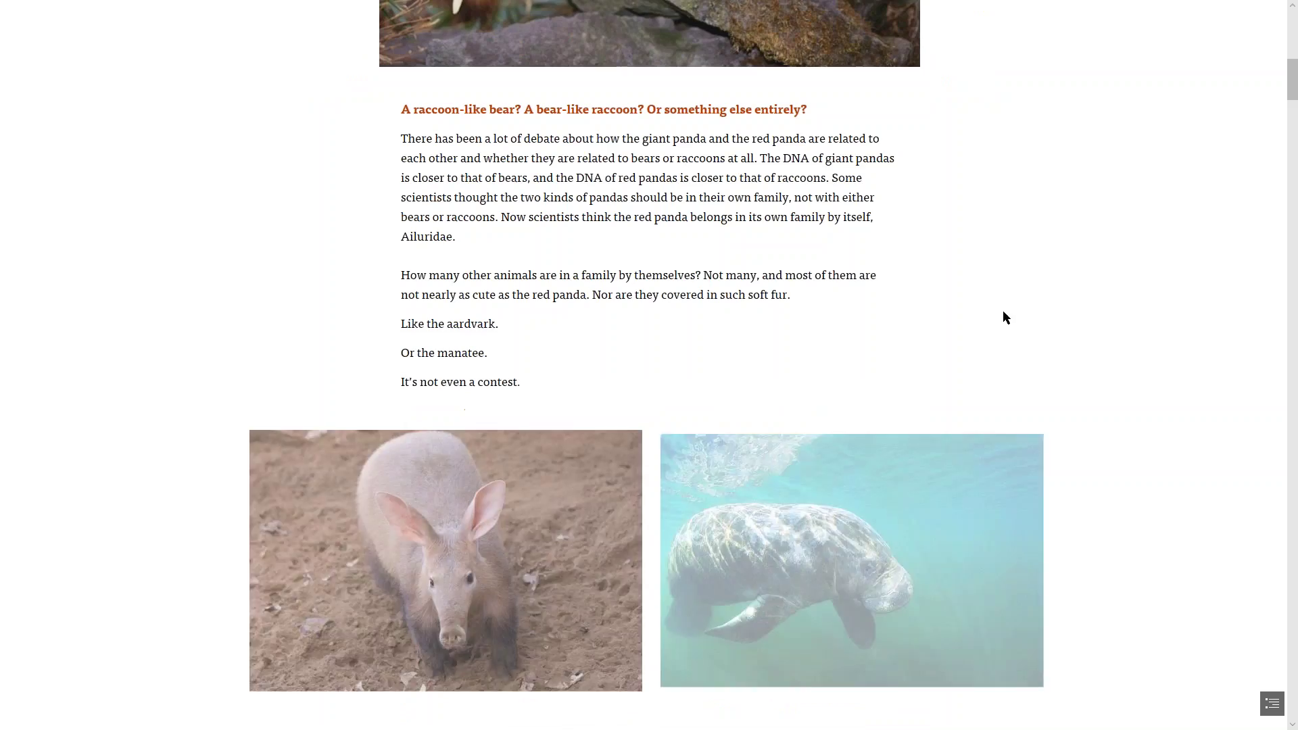
{"action": "scroll", "coordinate": [995, 311], "scroll_direction": "down", "scroll_amount": 14}
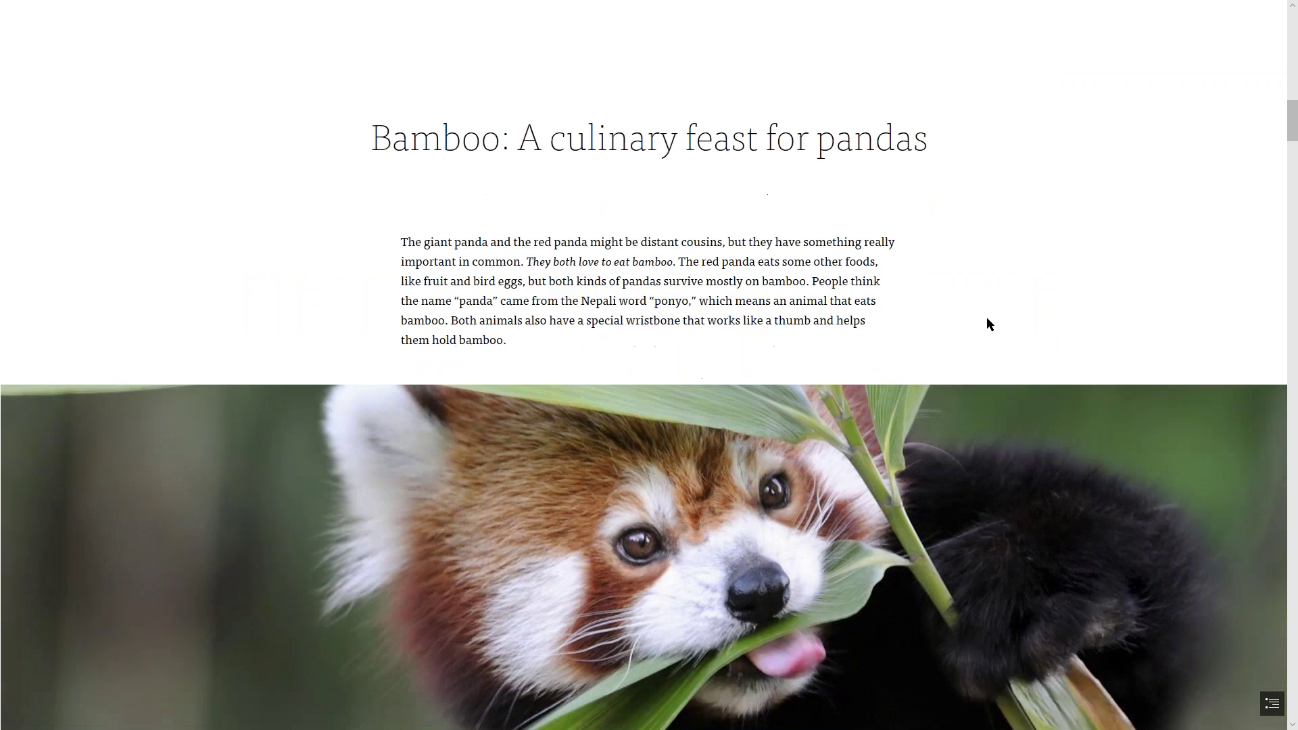
{"action": "scroll", "coordinate": [868, 367], "scroll_direction": "down", "scroll_amount": 8}
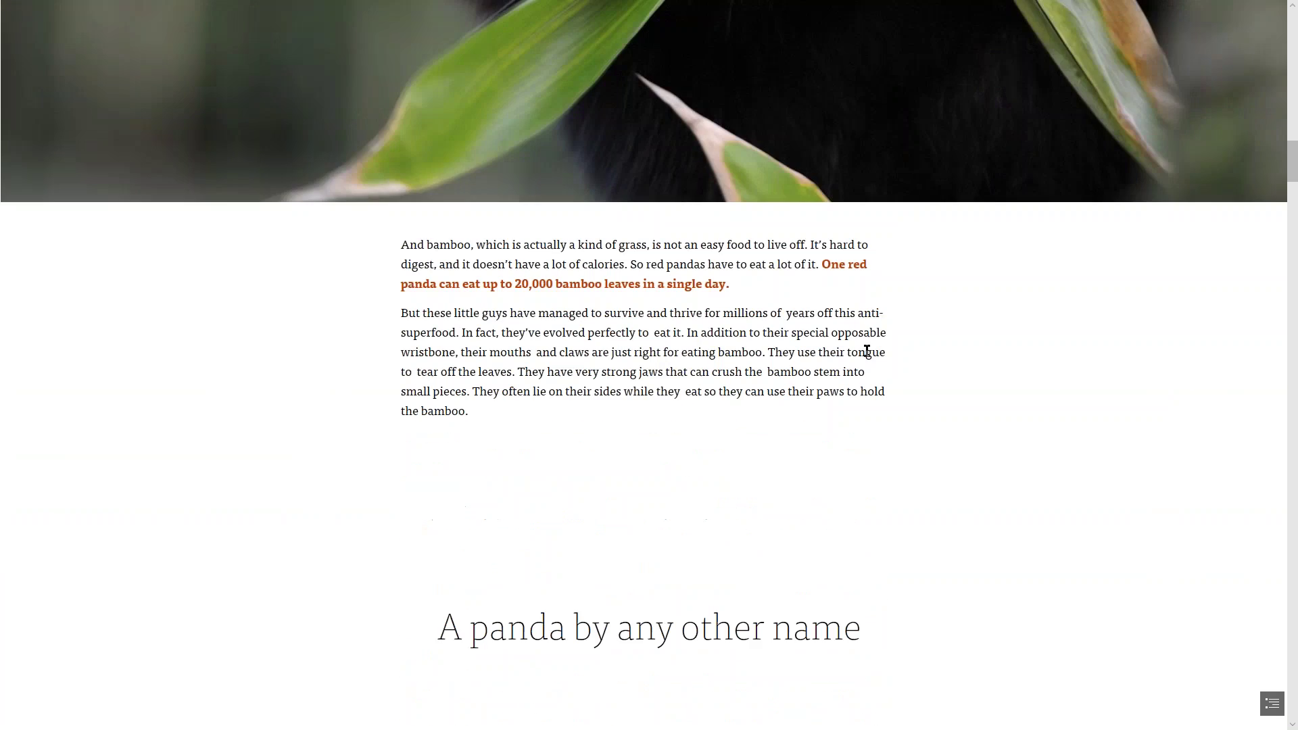
{"action": "scroll", "coordinate": [797, 349], "scroll_direction": "down", "scroll_amount": 7}
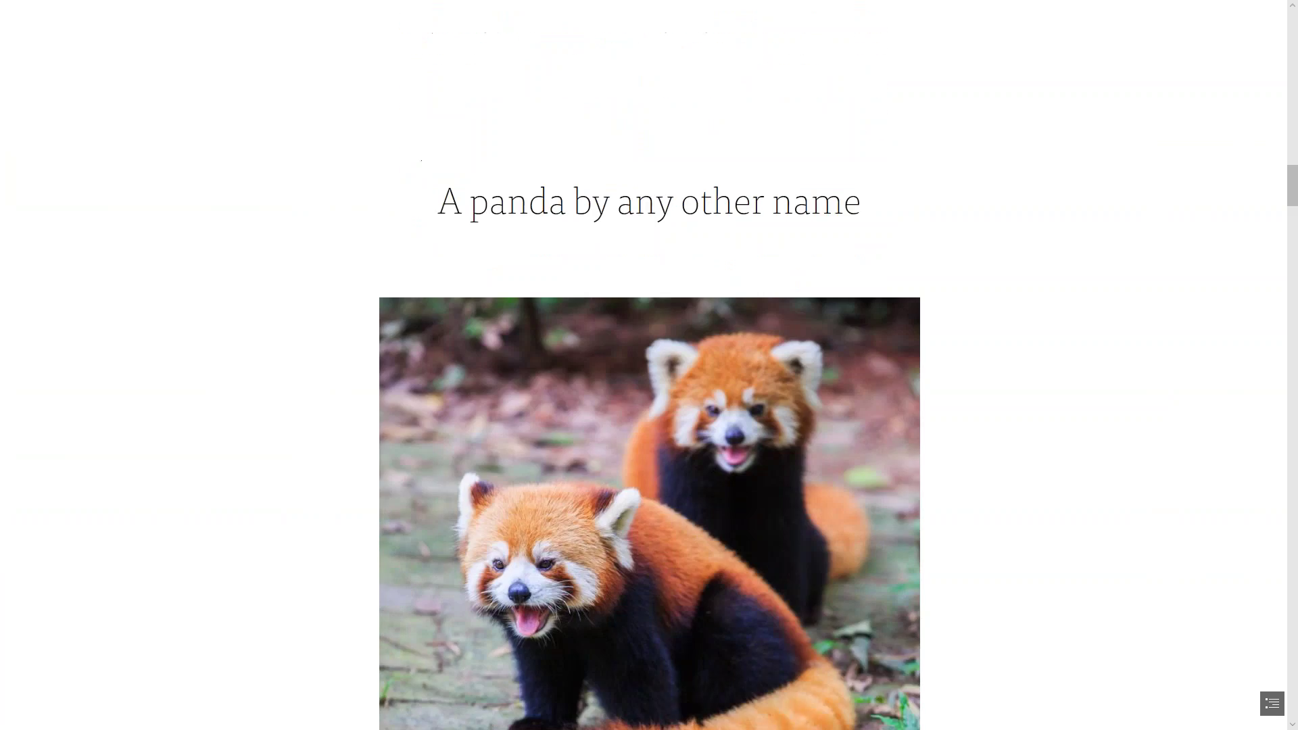
{"action": "scroll", "coordinate": [800, 356], "scroll_direction": "down", "scroll_amount": 7}
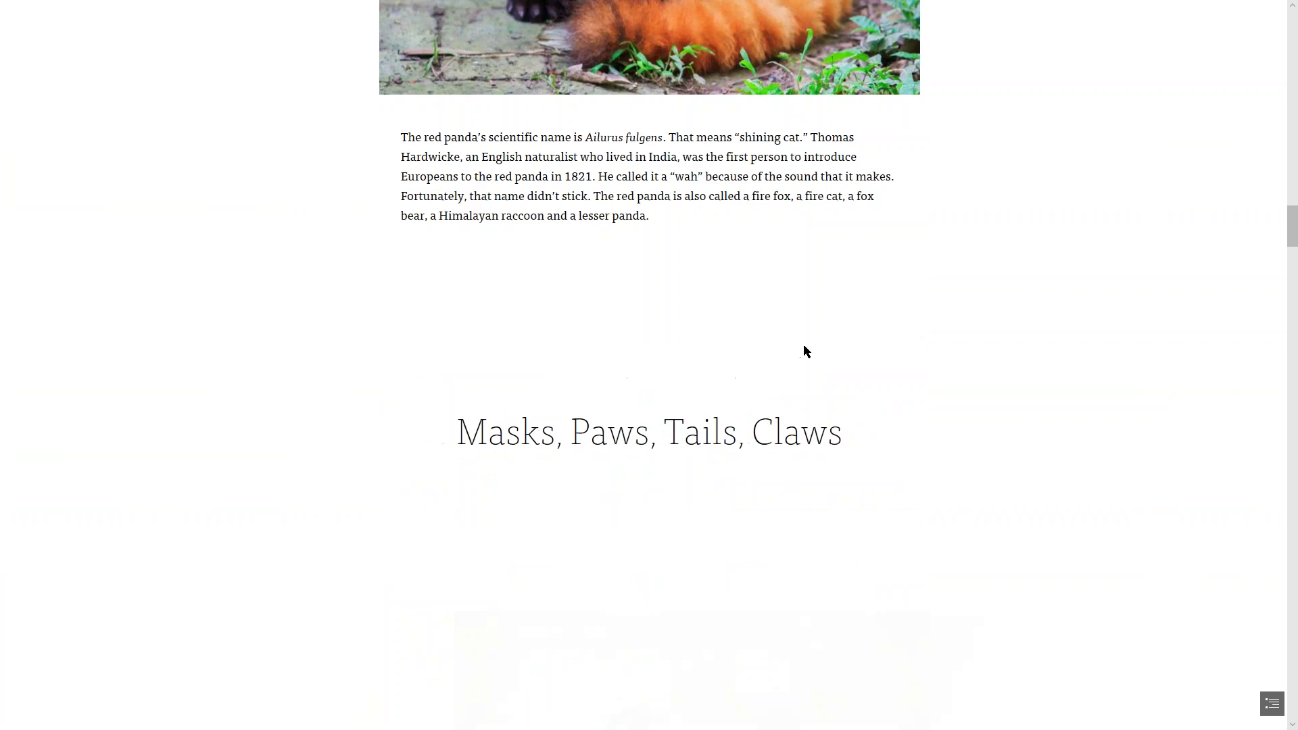
{"action": "scroll", "coordinate": [806, 354], "scroll_direction": "down", "scroll_amount": 2}
{"action": "scroll", "coordinate": [637, 338], "scroll_direction": "up", "scroll_amount": 6}
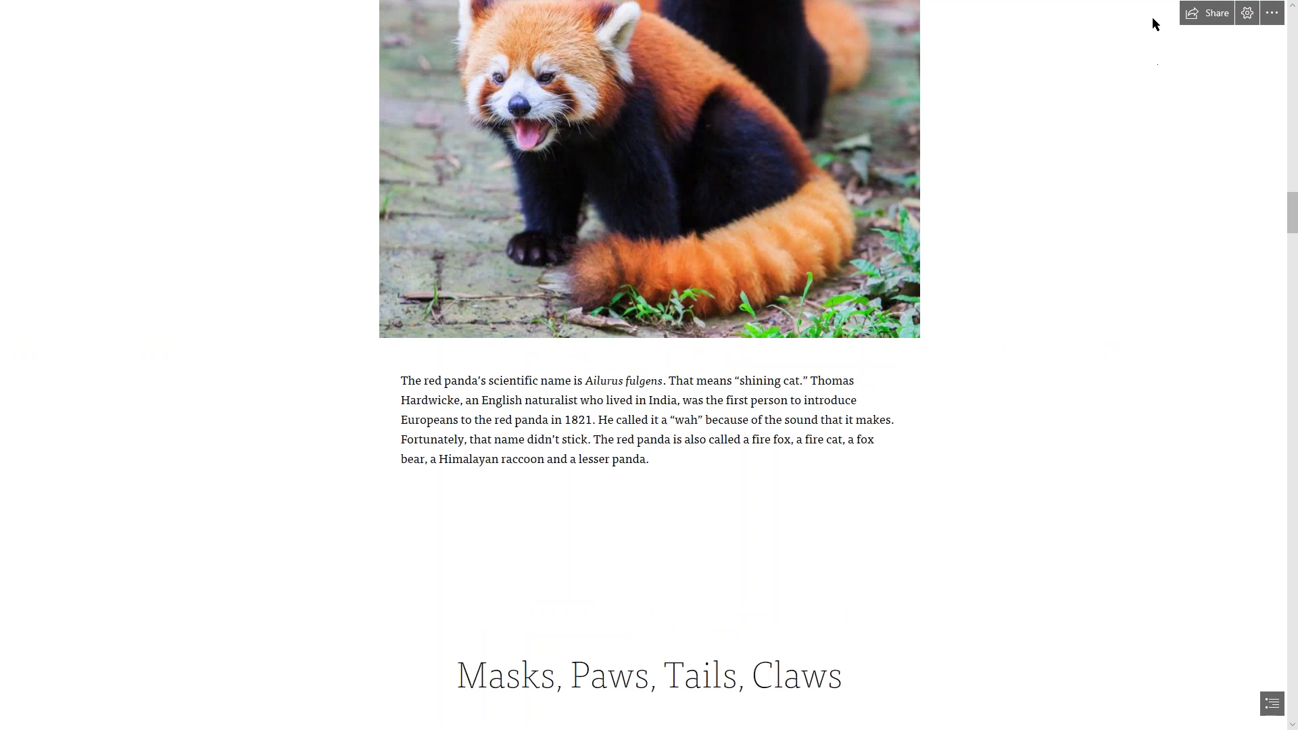
Browse the section overview of The Red Panda Presentation, jump to its title section, and return to My Sways
{"action": "left_click", "coordinate": [1276, 706]}
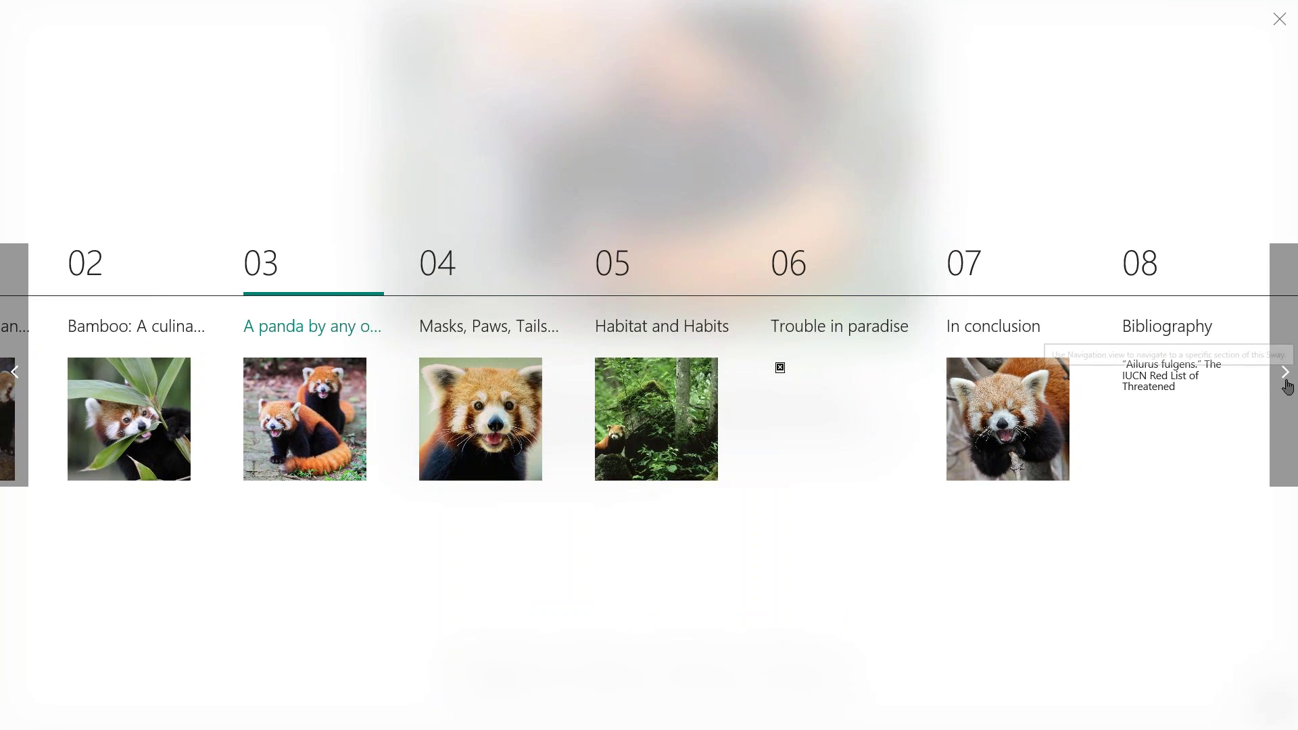
{"action": "left_click", "coordinate": [16, 378]}
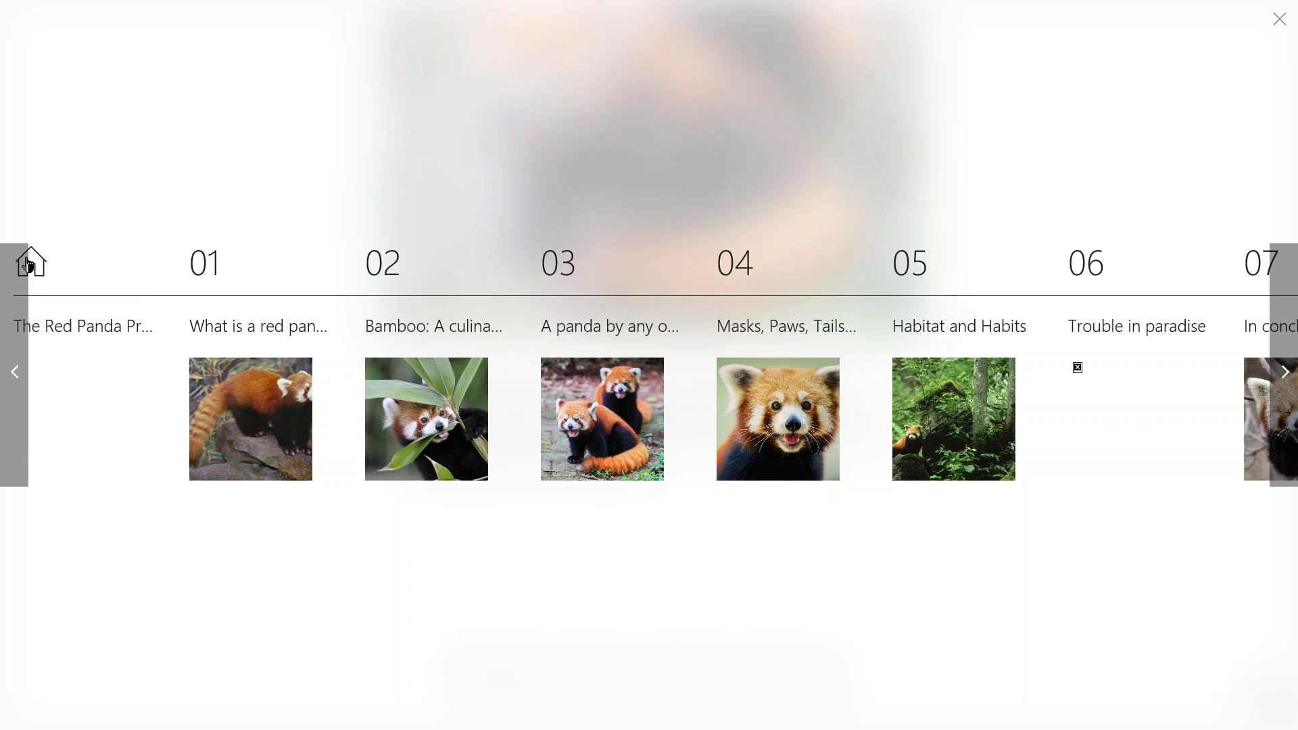
{"action": "left_click", "coordinate": [31, 262]}
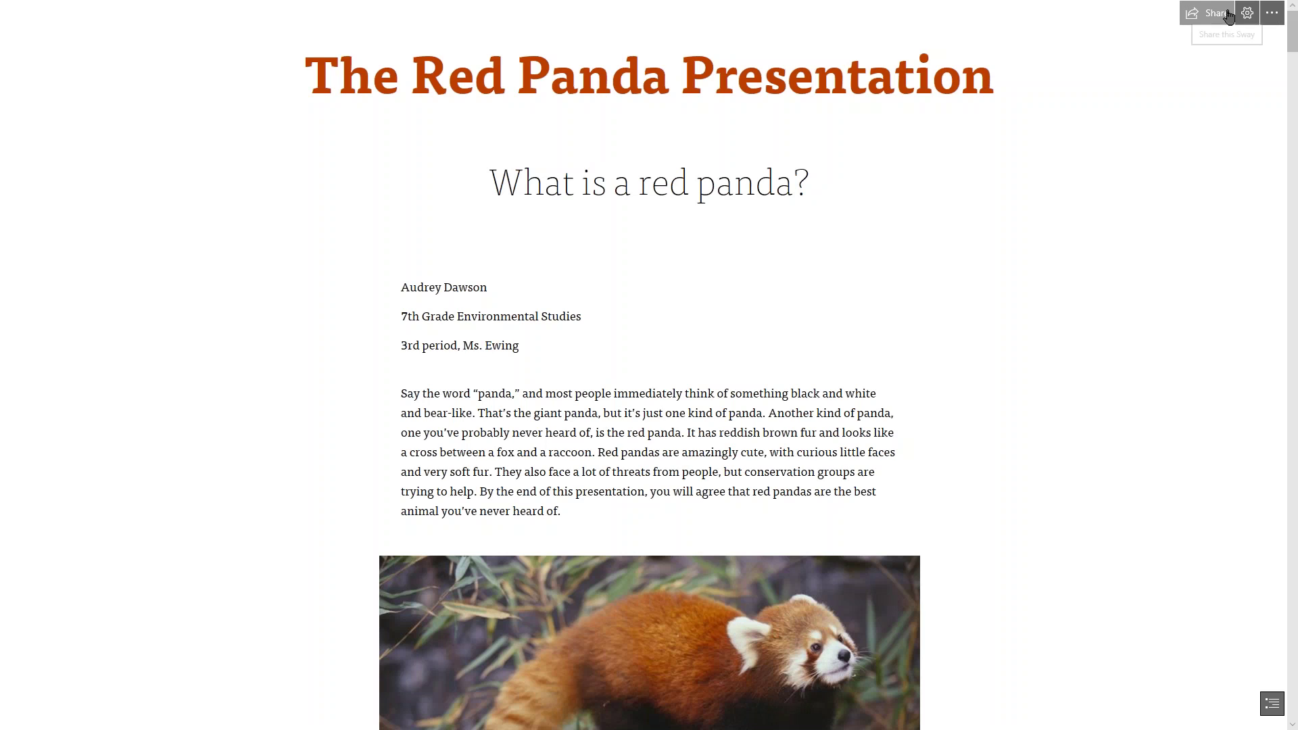
{"action": "left_click", "coordinate": [1271, 13]}
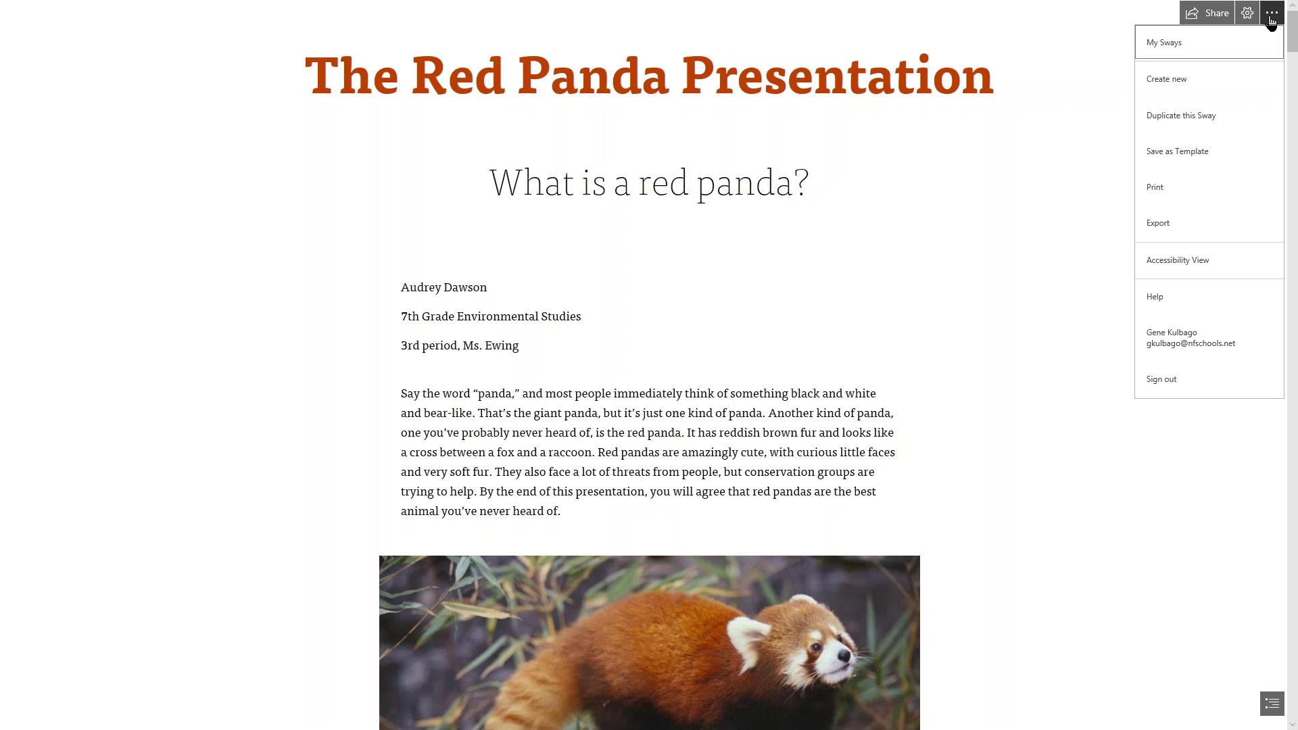
{"action": "left_click", "coordinate": [1173, 51]}
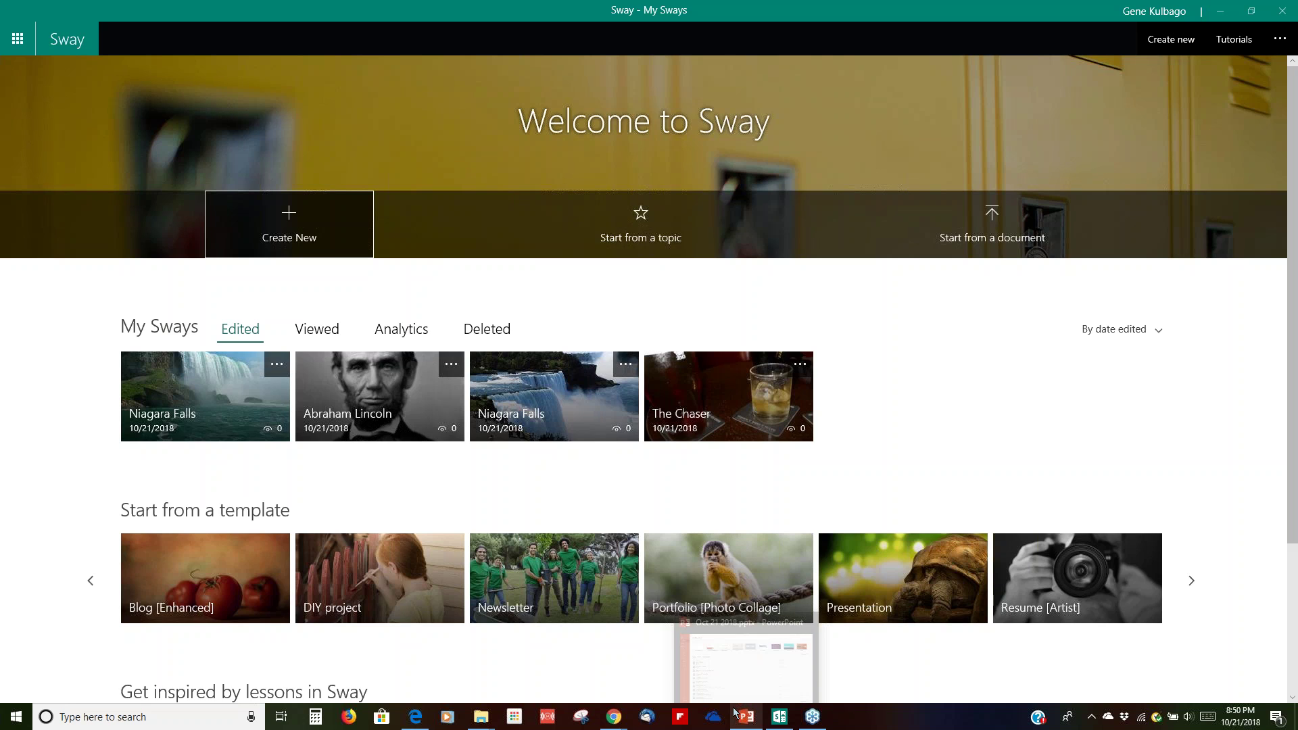
Minimize Sway, switch to the Chrome window with the Abraham Lincoln article, go to the Office 365 home page, and open OneDrive
{"action": "left_click", "coordinate": [1224, 14]}
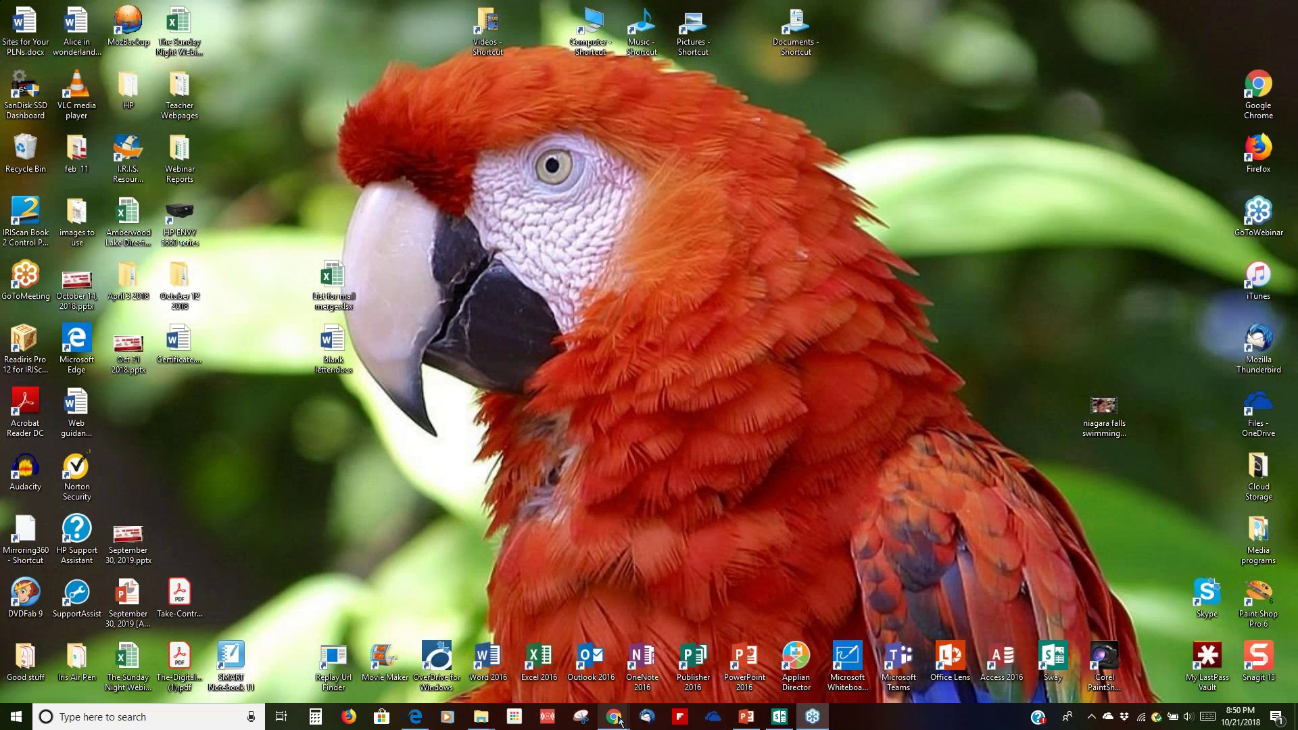
{"action": "mouse_move", "coordinate": [615, 718]}
{"action": "left_click", "coordinate": [652, 664]}
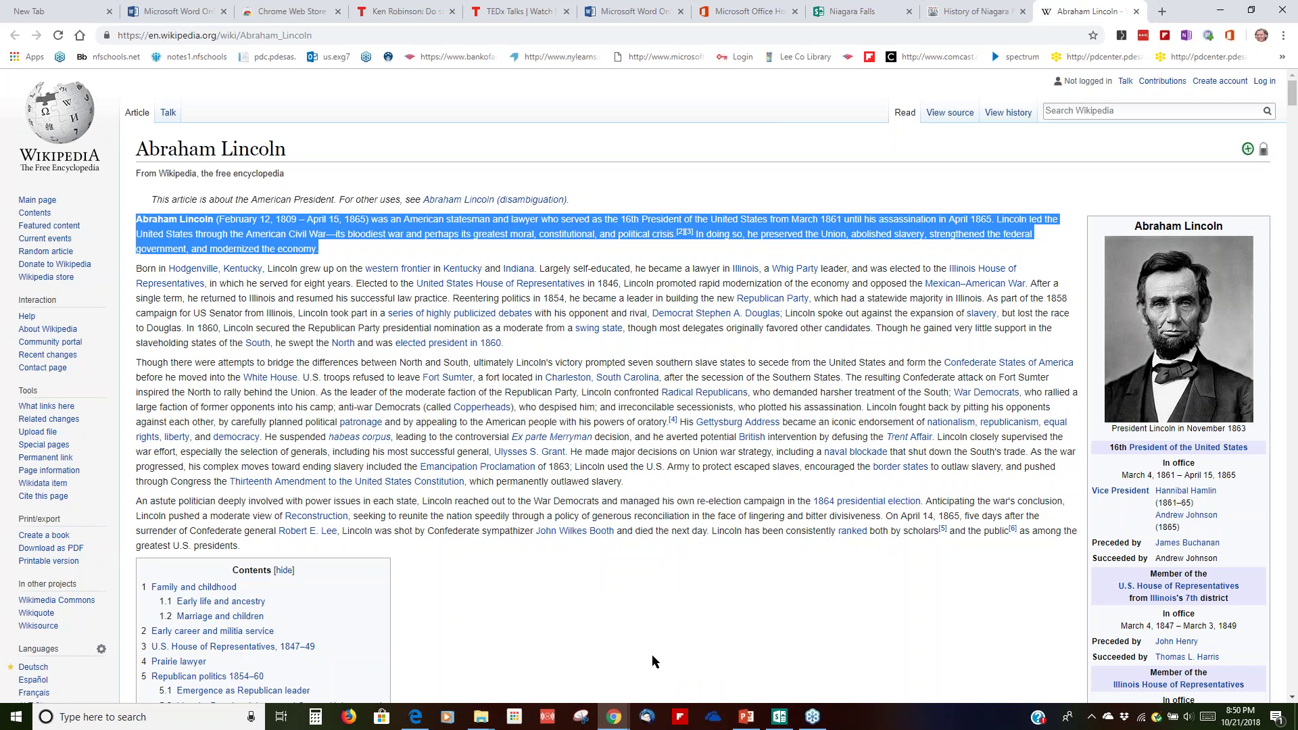
{"action": "left_click", "coordinate": [661, 57]}
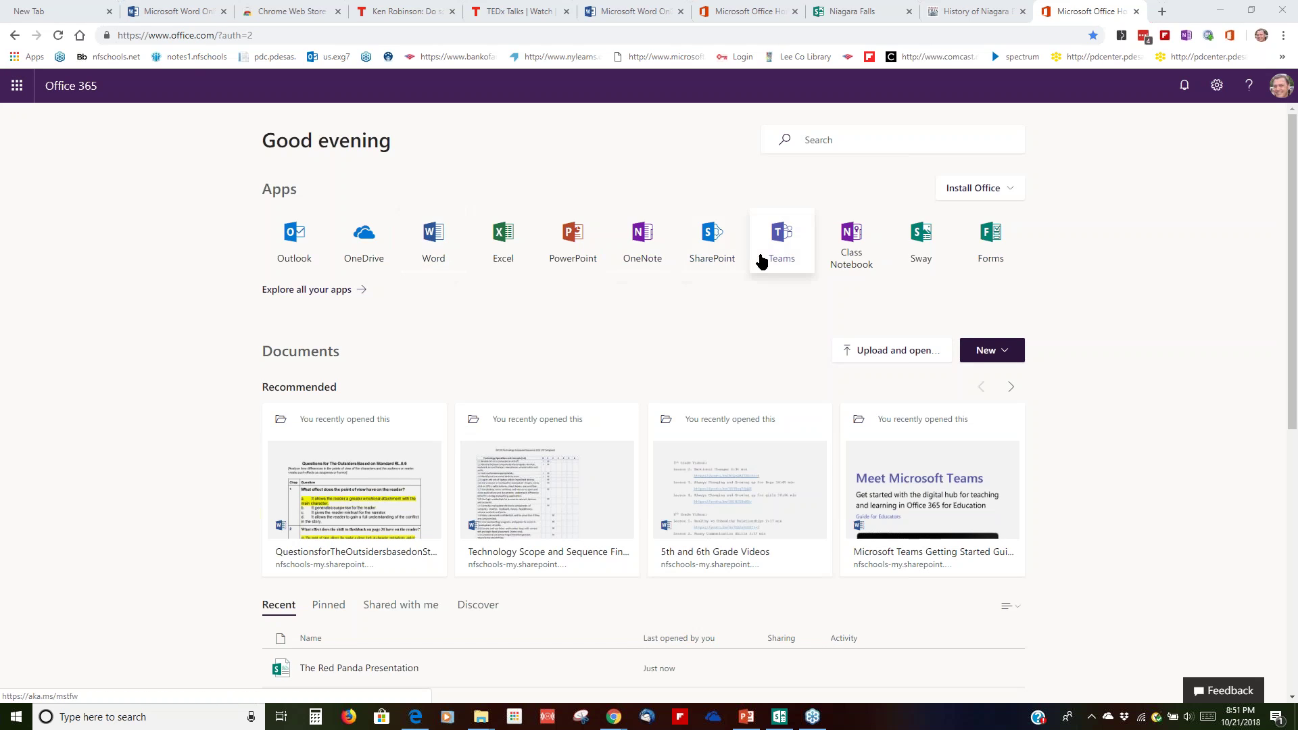
{"action": "left_click", "coordinate": [365, 239]}
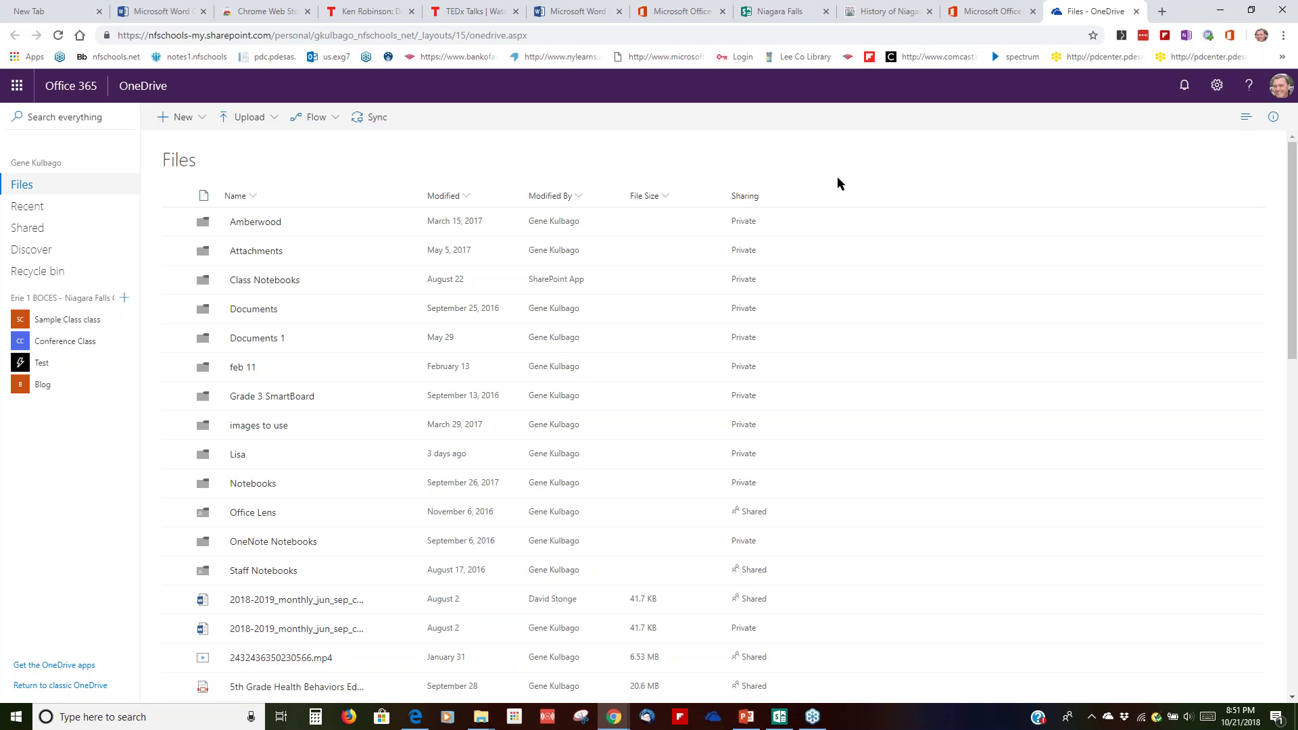
Look through the folders and files stored in OneDrive, including their types, modification dates, and sharing status
{"action": "scroll", "coordinate": [836, 166], "scroll_direction": "down", "scroll_amount": 5}
{"action": "scroll", "coordinate": [836, 166], "scroll_direction": "up", "scroll_amount": 4}
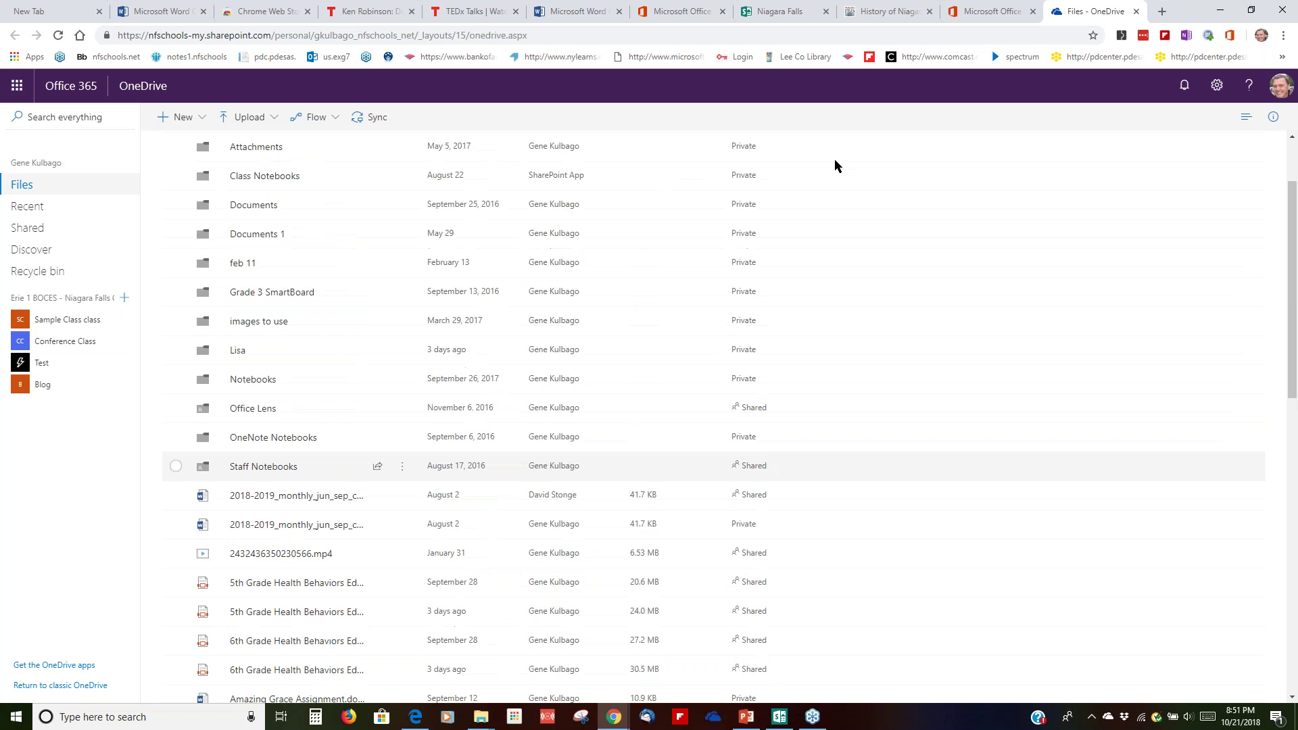
{"action": "scroll", "coordinate": [836, 165], "scroll_direction": "up", "scroll_amount": 2}
{"action": "scroll", "coordinate": [836, 165], "scroll_direction": "down", "scroll_amount": 10}
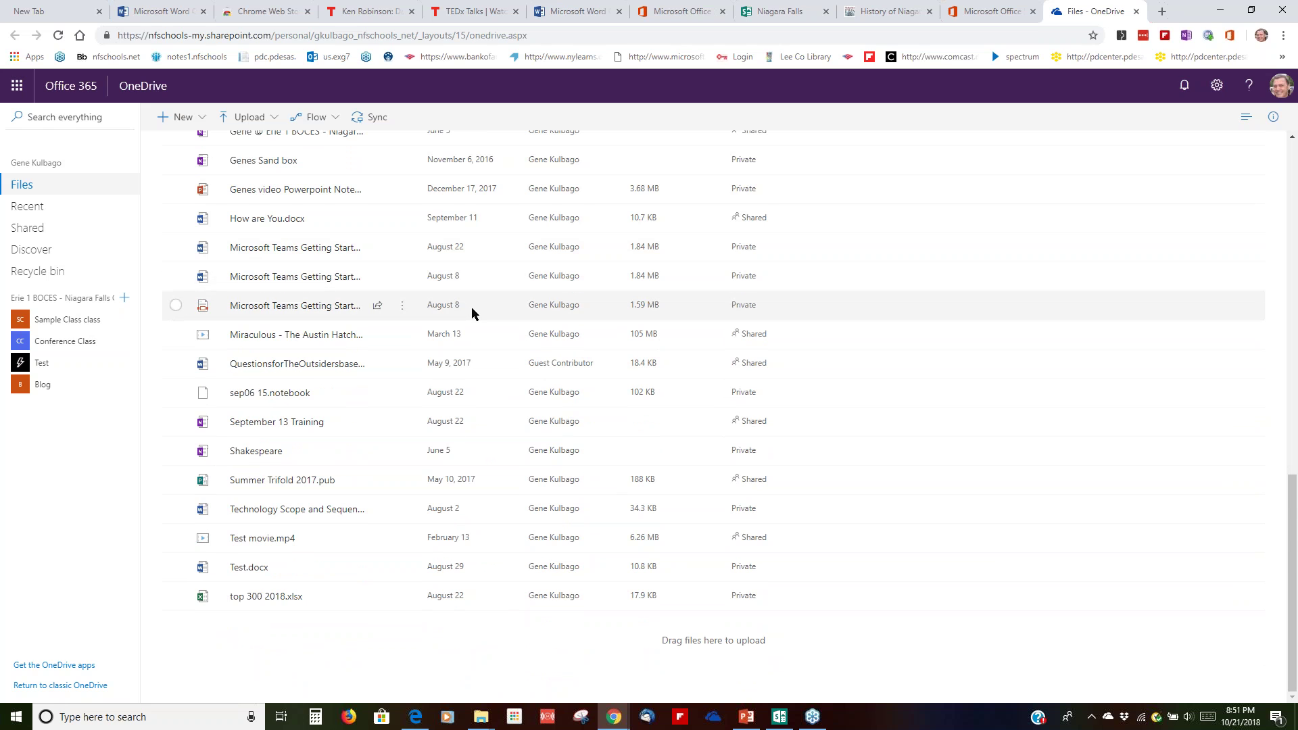
{"action": "scroll", "coordinate": [472, 313], "scroll_direction": "up", "scroll_amount": 1}
{"action": "scroll", "coordinate": [472, 312], "scroll_direction": "up", "scroll_amount": 10}
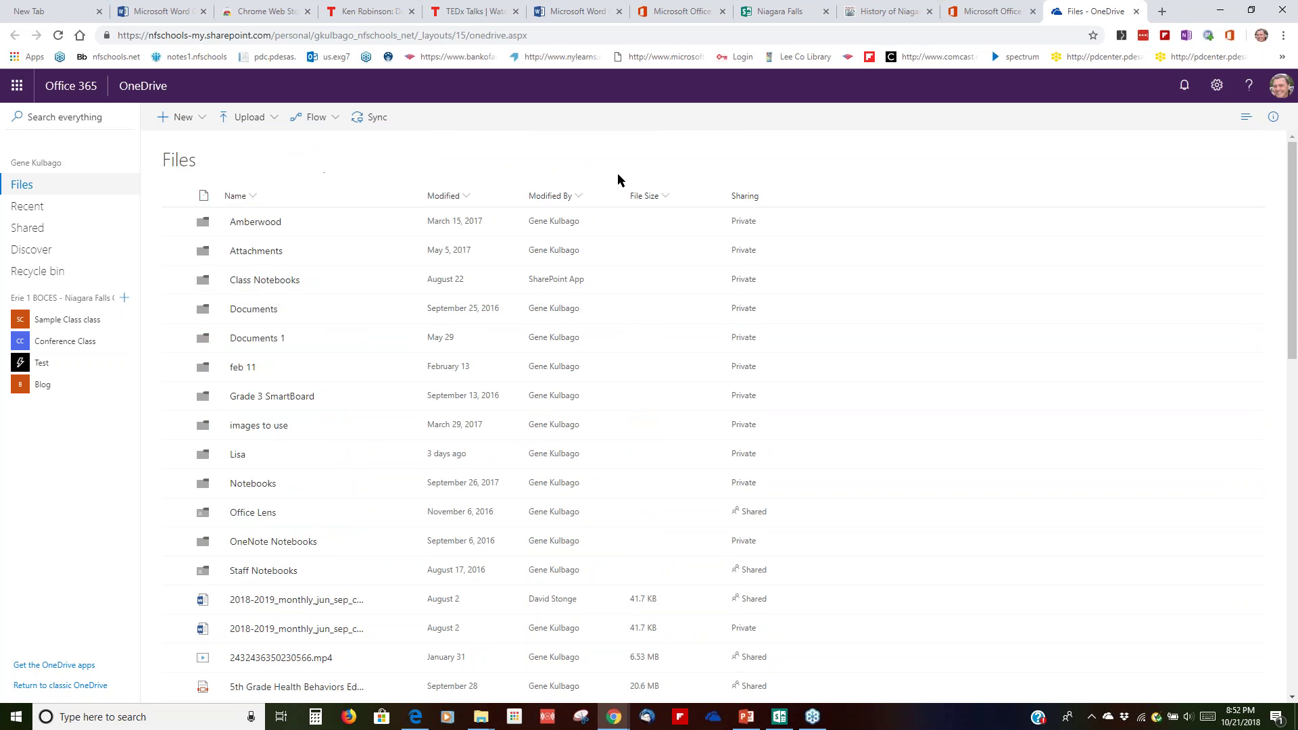
{"action": "scroll", "coordinate": [804, 246], "scroll_direction": "down", "scroll_amount": 10}
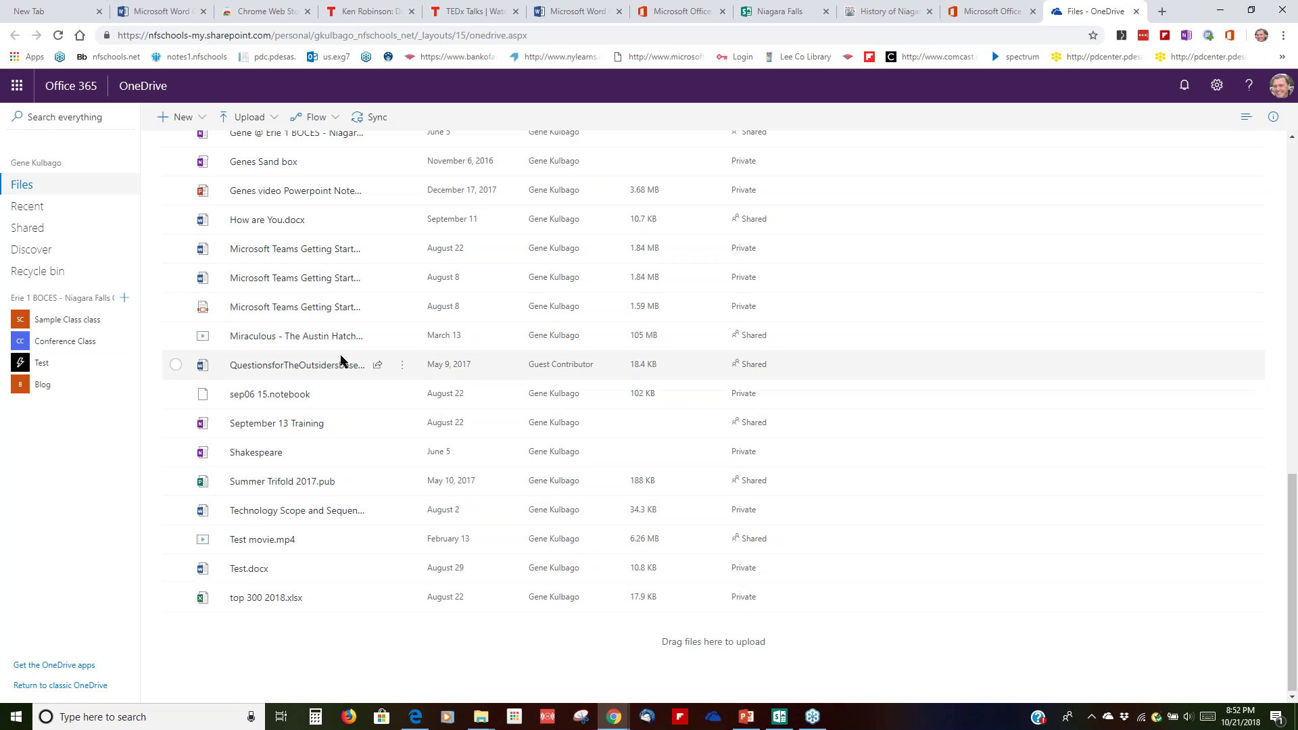
{"action": "scroll", "coordinate": [343, 361], "scroll_direction": "up", "scroll_amount": 10}
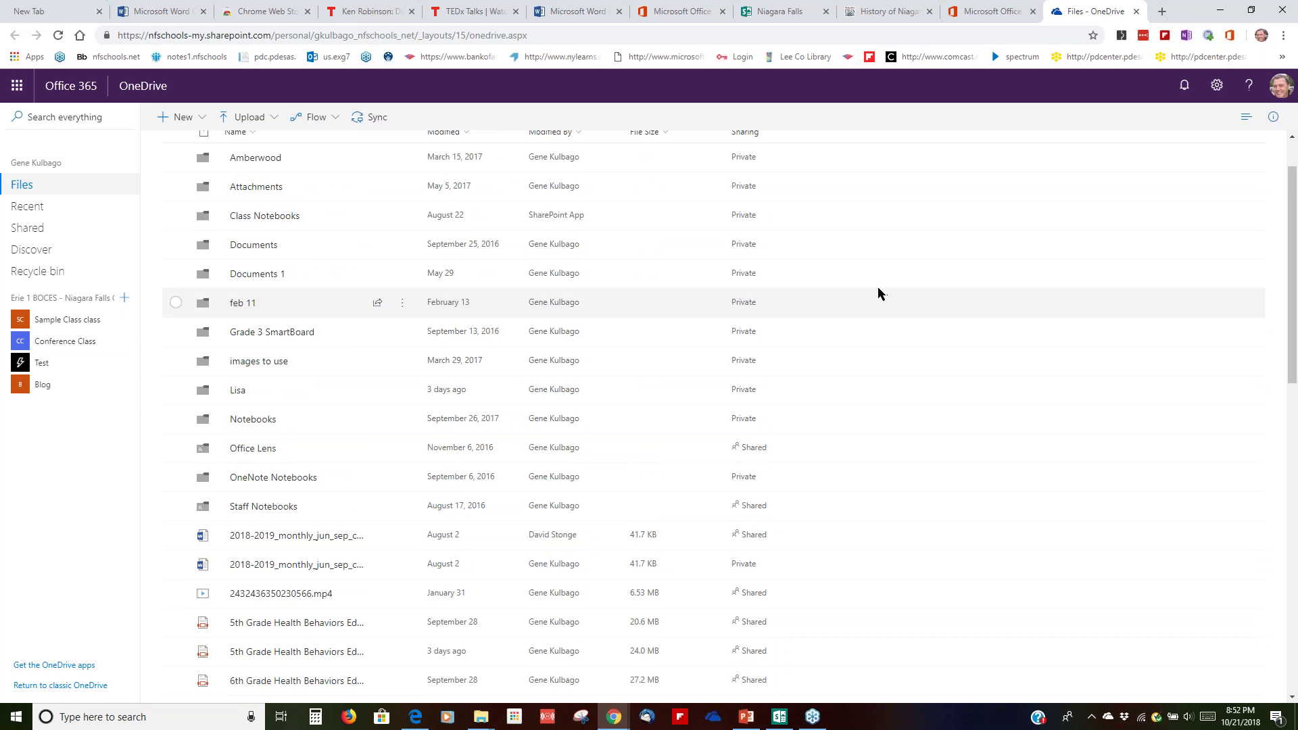
{"action": "scroll", "coordinate": [879, 293], "scroll_direction": "down", "scroll_amount": 6}
{"action": "scroll", "coordinate": [880, 292], "scroll_direction": "down", "scroll_amount": 5}
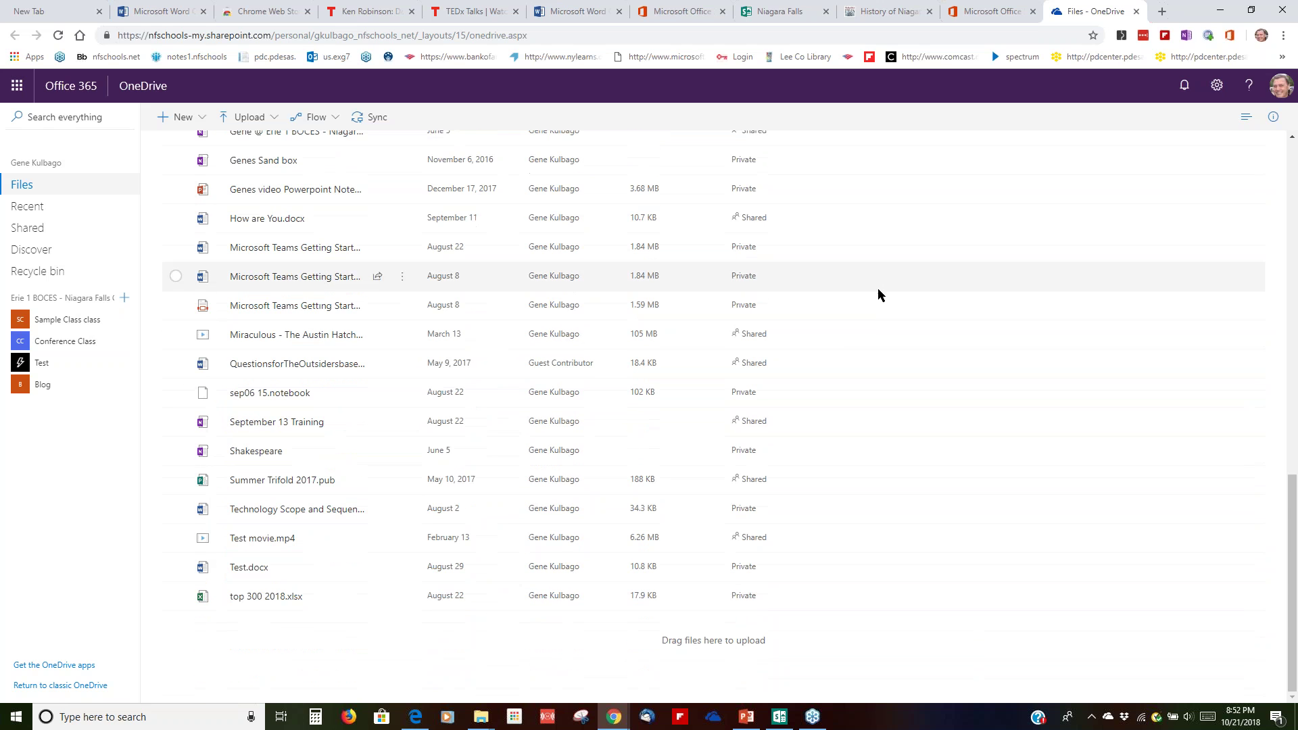
{"action": "scroll", "coordinate": [790, 365], "scroll_direction": "up", "scroll_amount": 2}
{"action": "scroll", "coordinate": [780, 376], "scroll_direction": "up", "scroll_amount": 4}
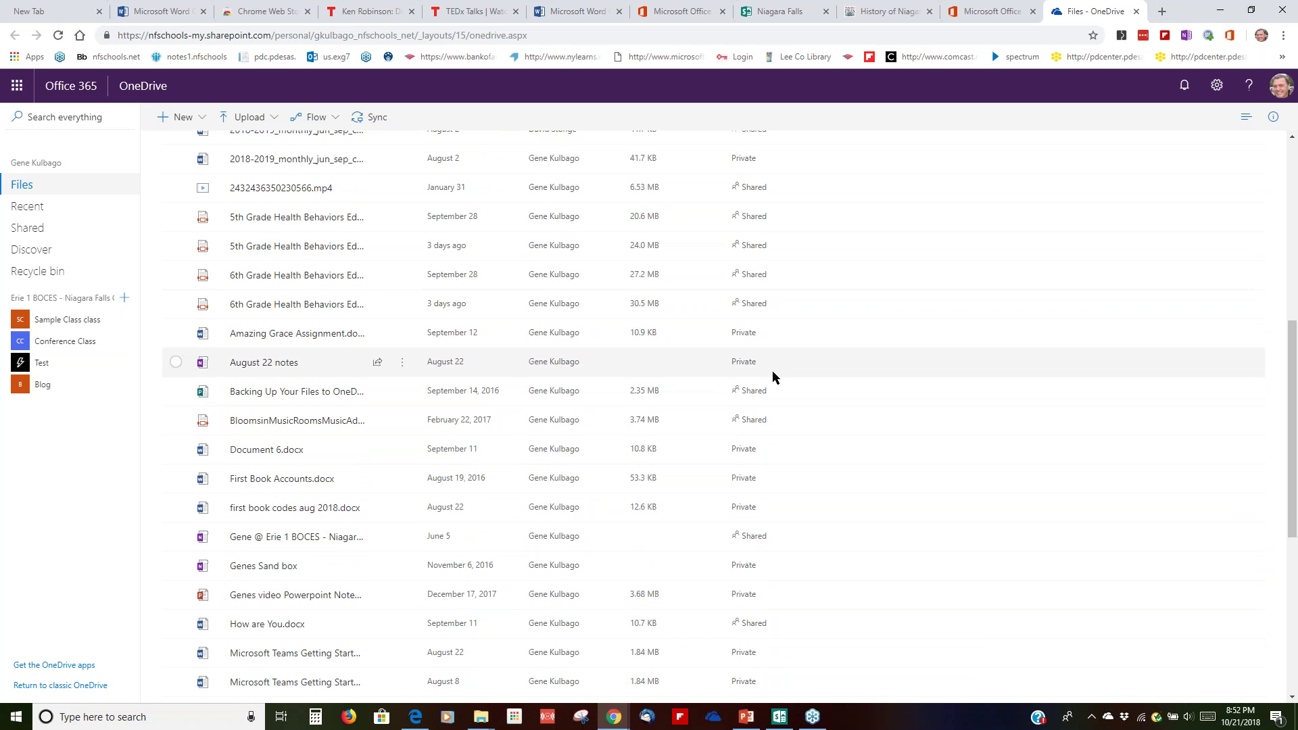
{"action": "mouse_move", "coordinate": [326, 309]}
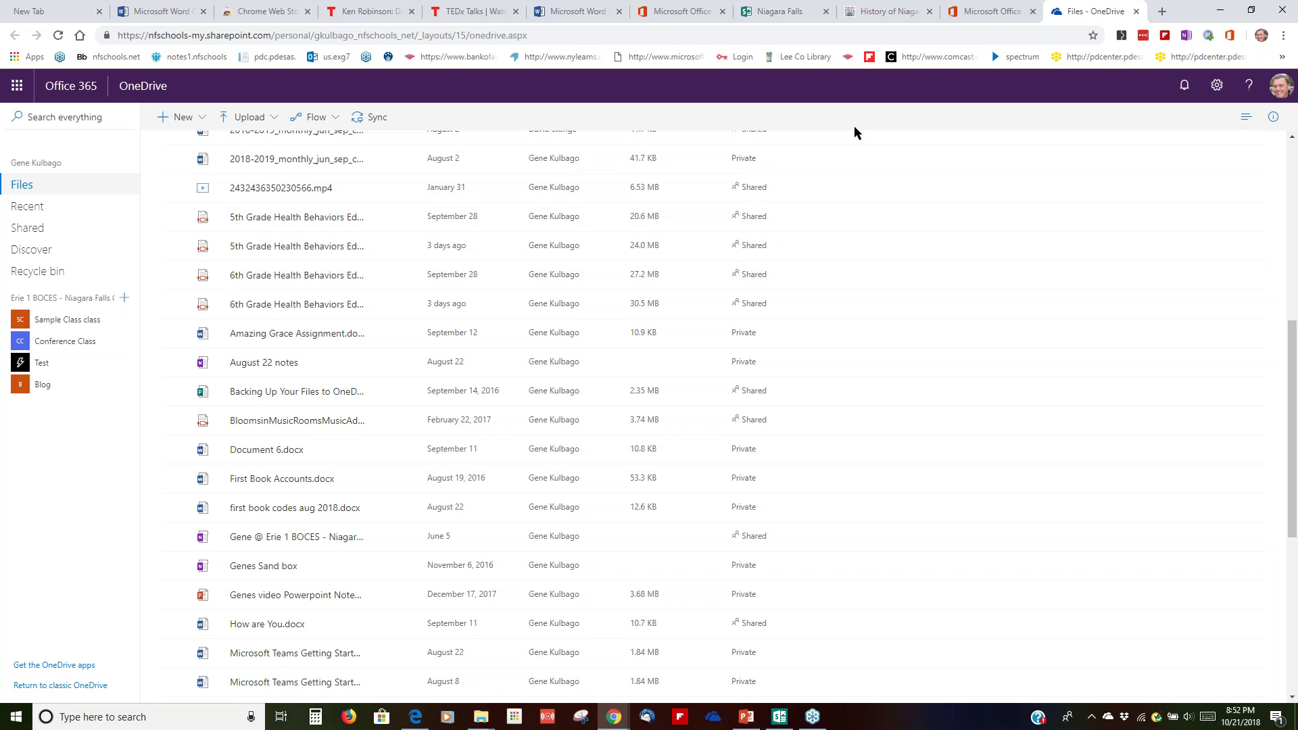
{"action": "scroll", "coordinate": [917, 313], "scroll_direction": "up", "scroll_amount": 7}
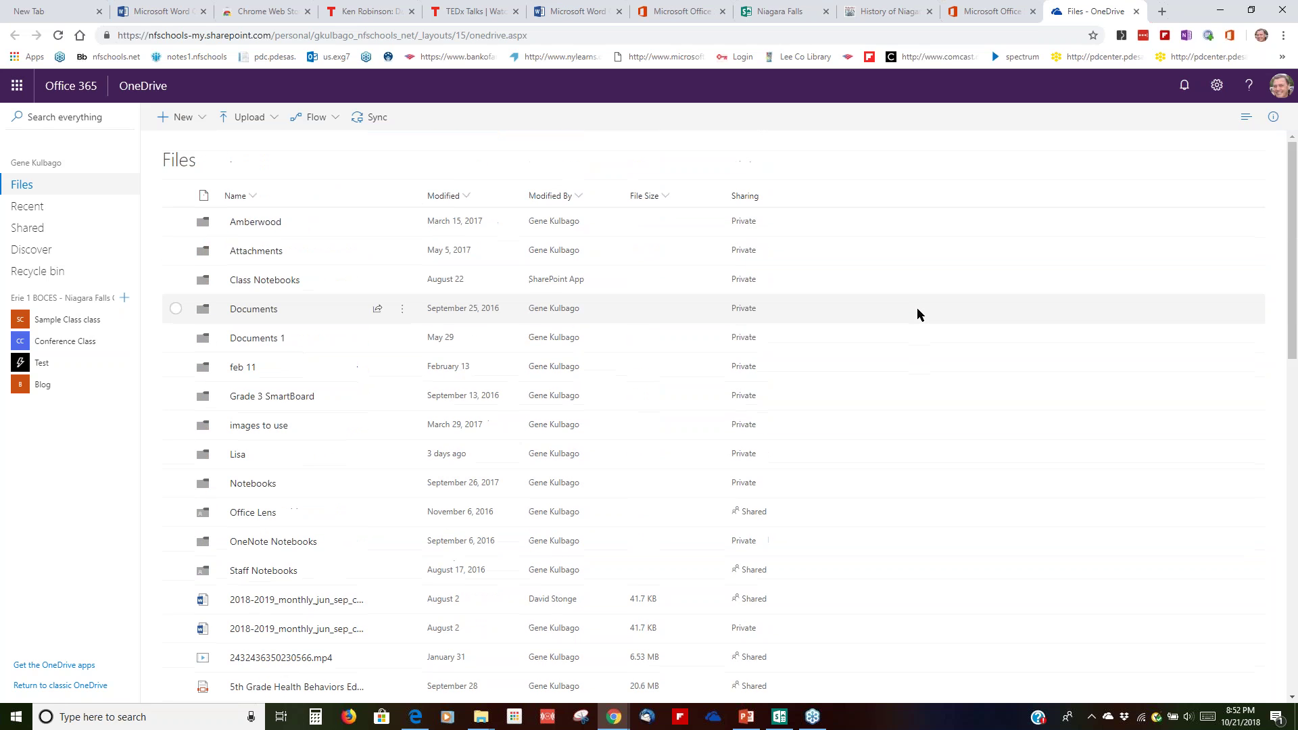
{"action": "scroll", "coordinate": [916, 313], "scroll_direction": "down", "scroll_amount": 6}
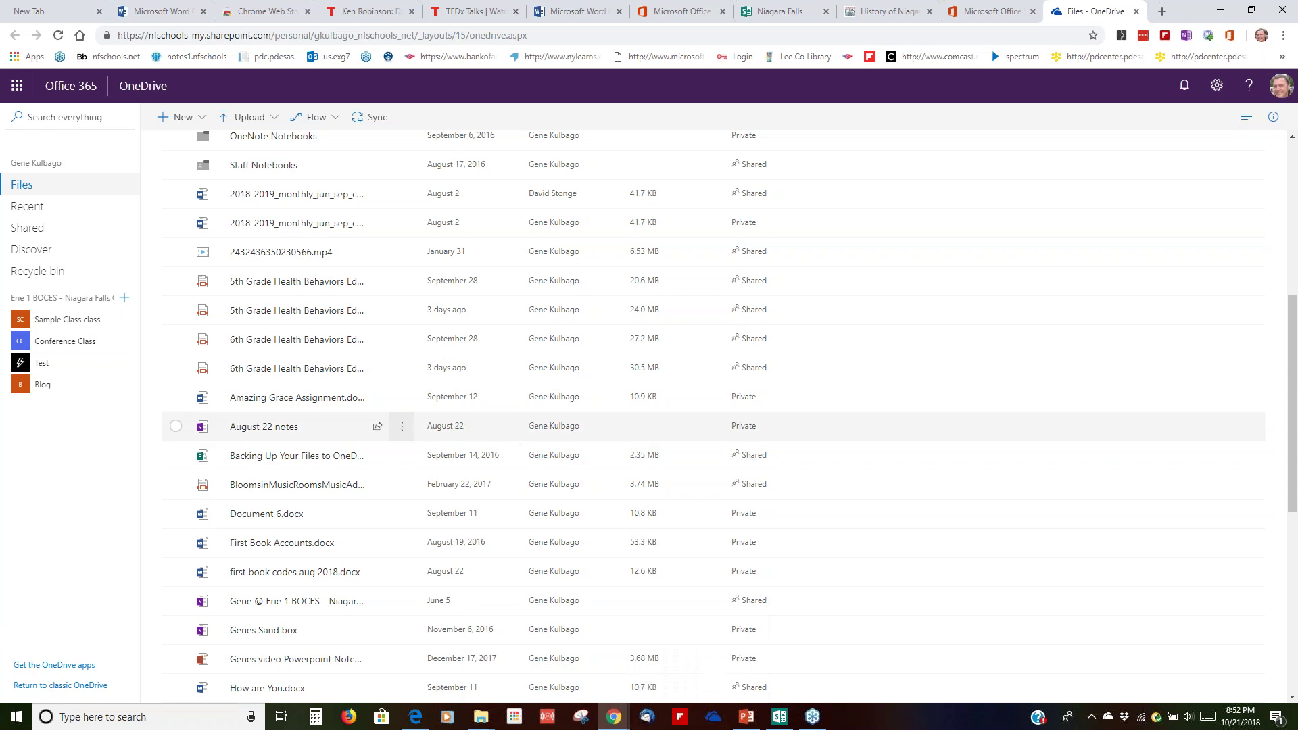
{"action": "scroll", "coordinate": [911, 570], "scroll_direction": "down", "scroll_amount": 6}
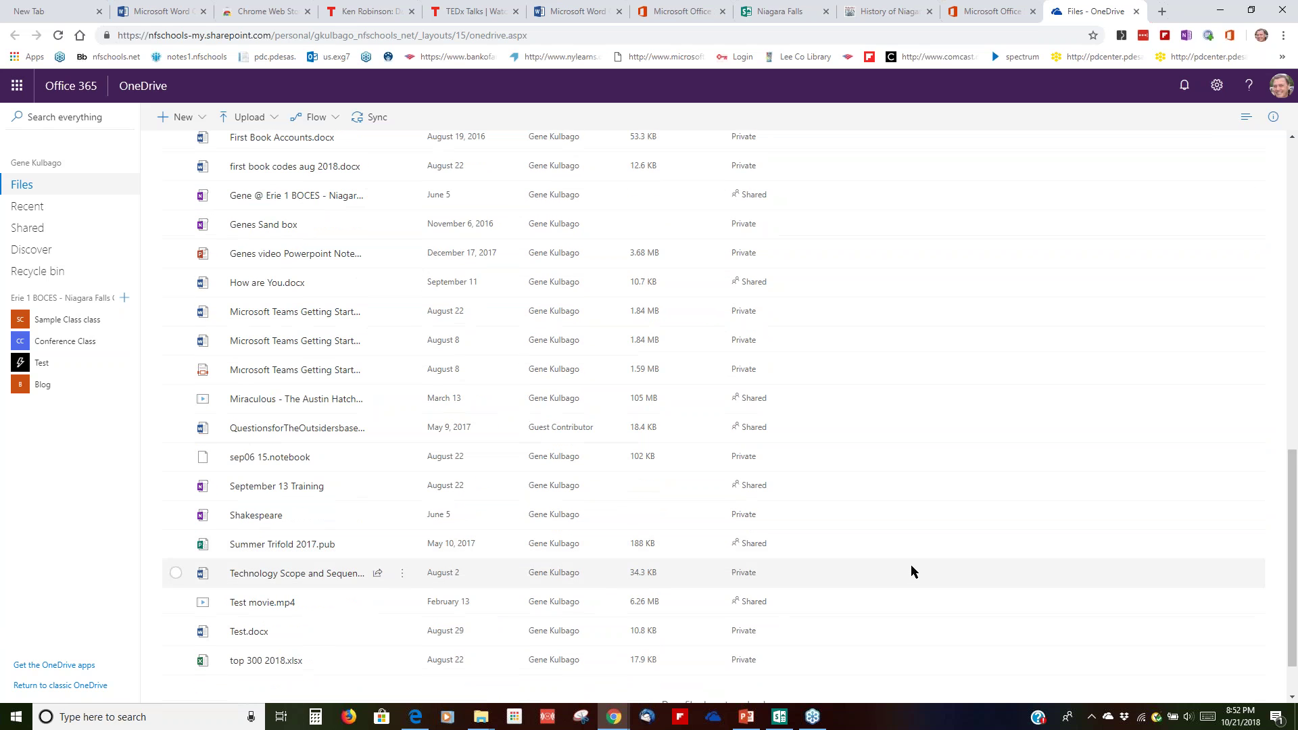
{"action": "scroll", "coordinate": [911, 564], "scroll_direction": "up", "scroll_amount": 10}
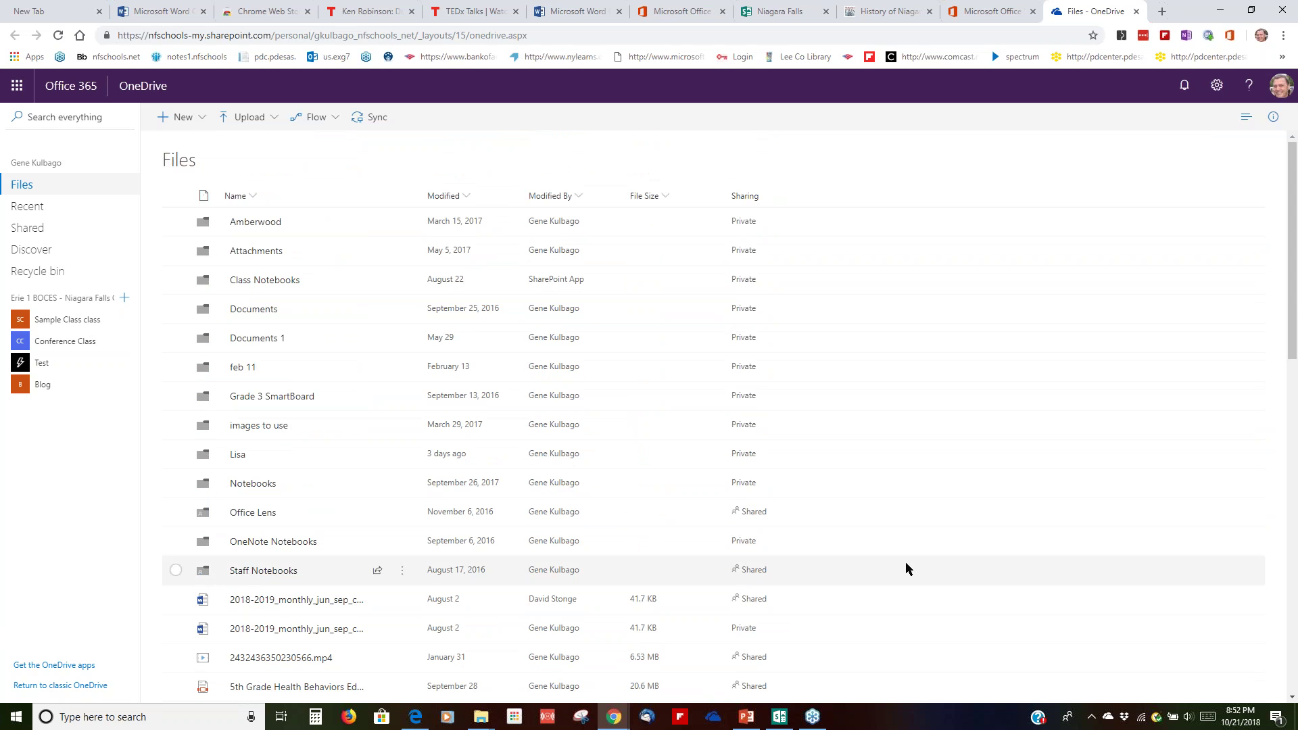
{"action": "scroll", "coordinate": [890, 501], "scroll_direction": "down", "scroll_amount": 7}
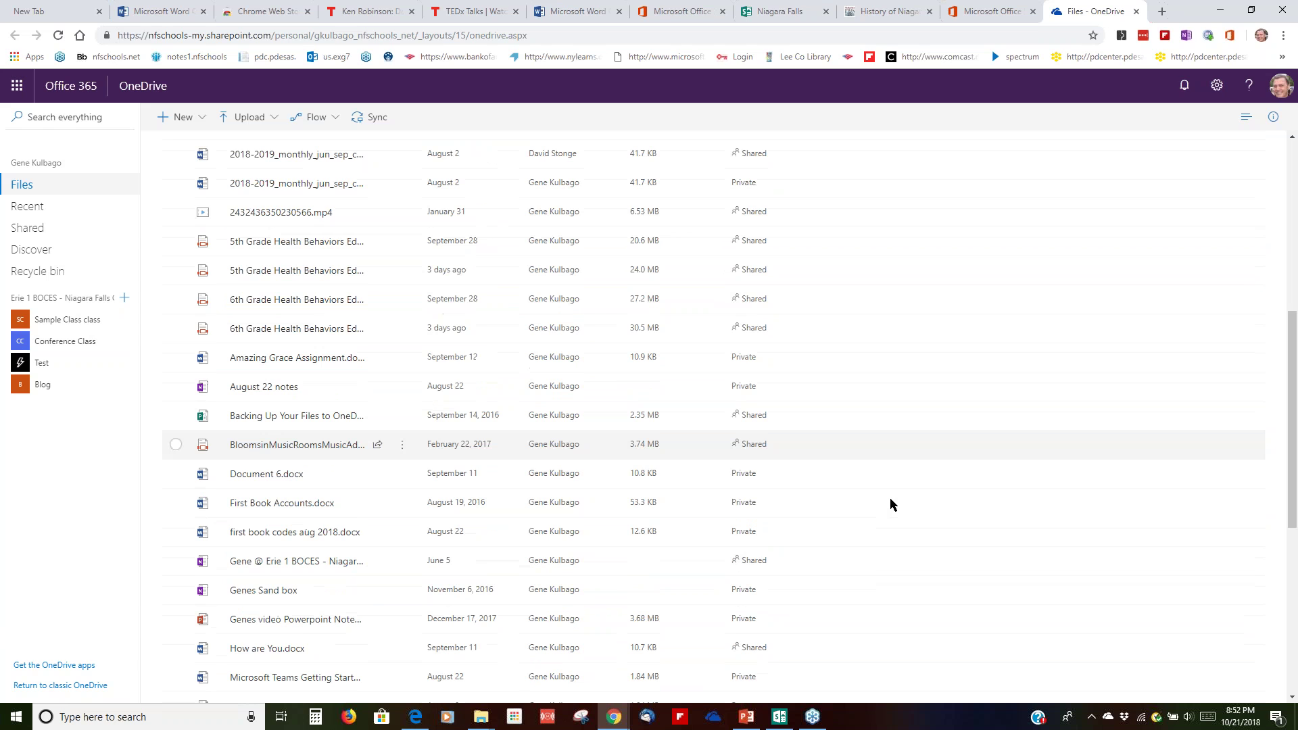
{"action": "scroll", "coordinate": [890, 497], "scroll_direction": "down", "scroll_amount": 5}
{"action": "scroll", "coordinate": [885, 493], "scroll_direction": "up", "scroll_amount": 12}
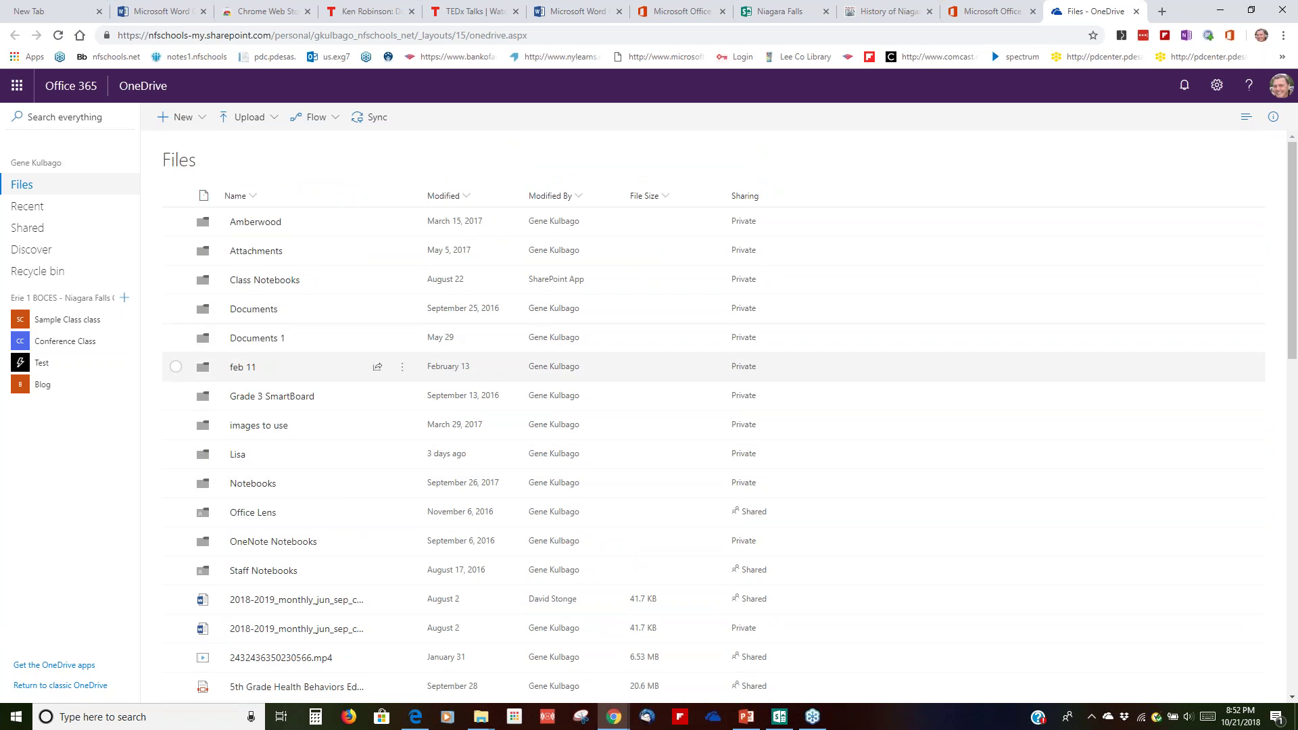
{"action": "scroll", "coordinate": [169, 379], "scroll_direction": "down", "scroll_amount": 6}
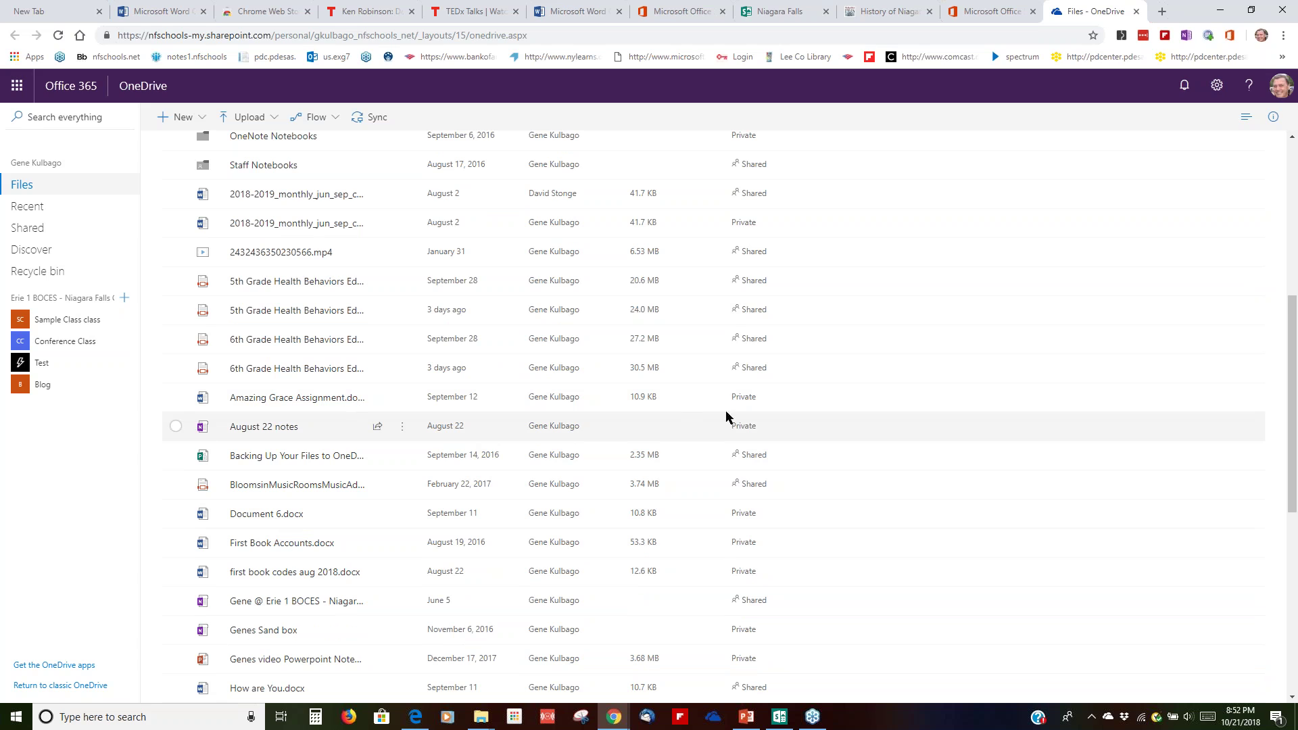
Open the sharing options for the 6th Grade Health Behaviors PDF dated September 28, try the recipient entry, and close them without sending a link
{"action": "left_click", "coordinate": [175, 339]}
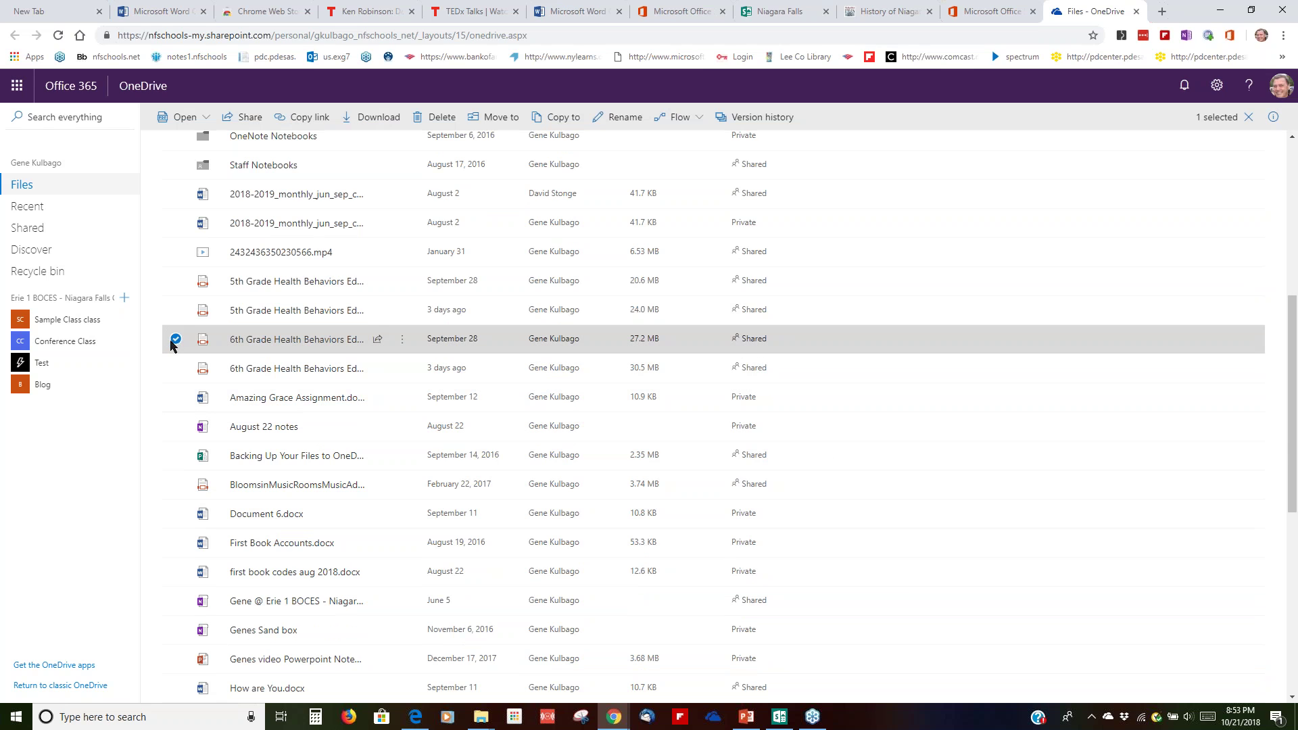
{"action": "left_click", "coordinate": [250, 118]}
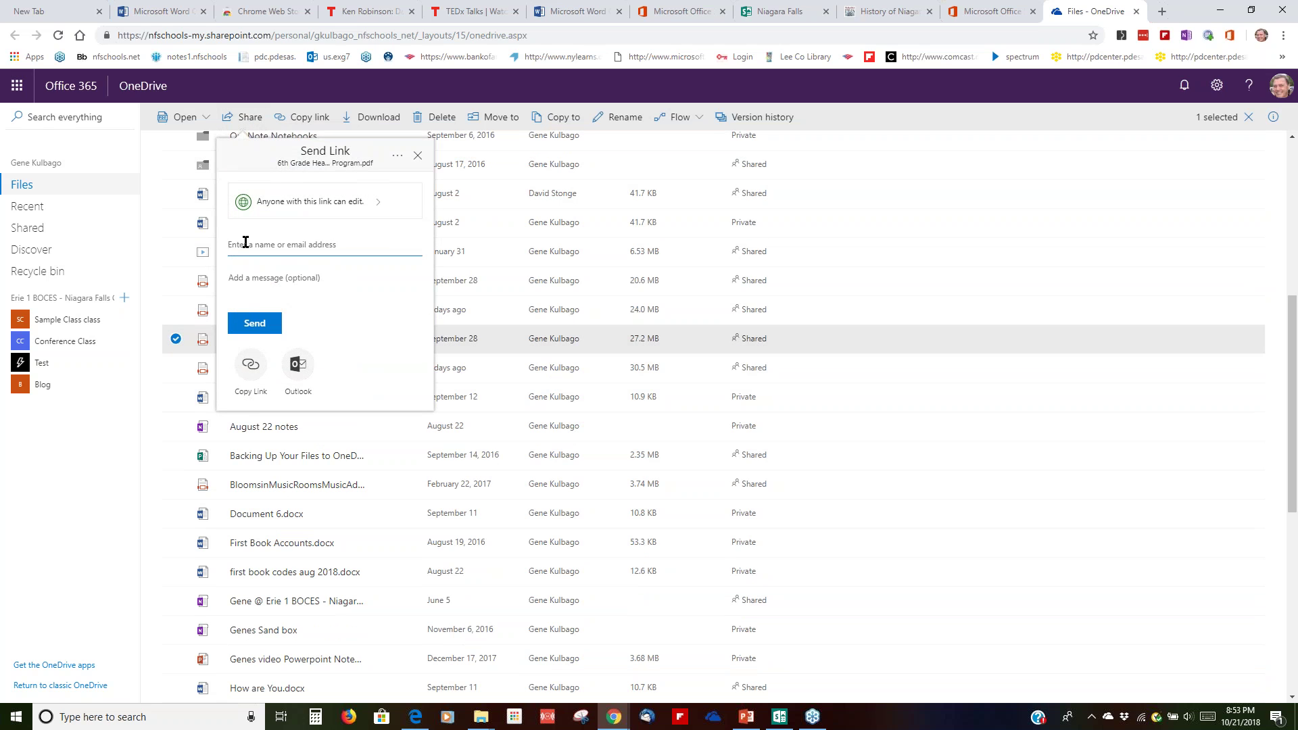
{"action": "type", "text": "r"}
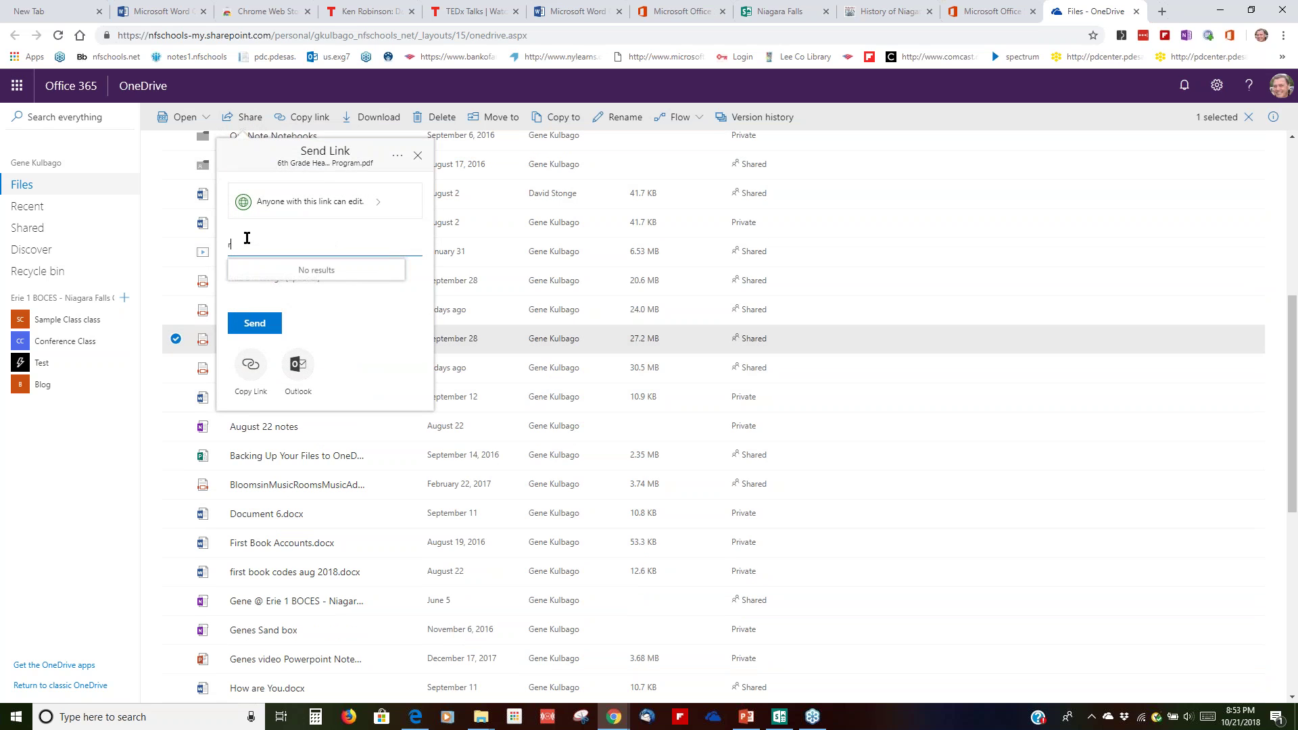
{"action": "type", "text": "c"}
{"action": "left_click", "coordinate": [418, 159]}
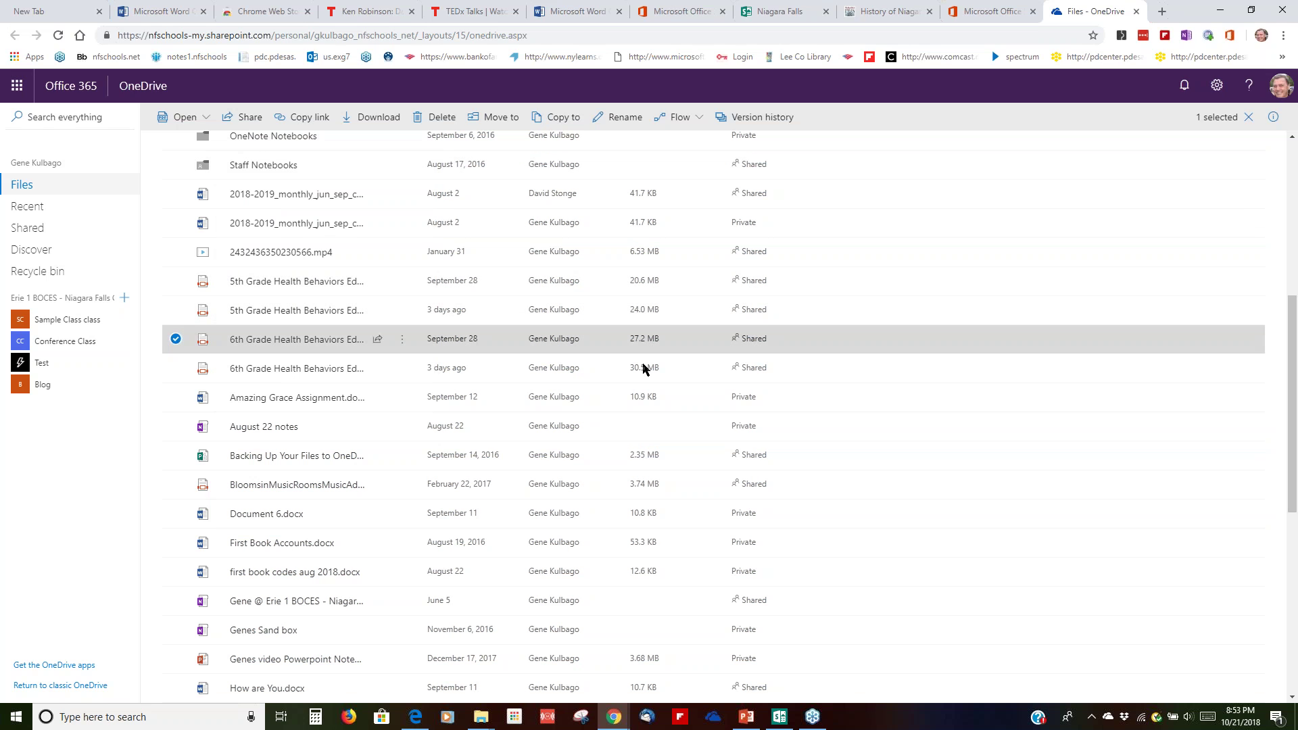
Review the version history of How are You.docx and close it
{"action": "scroll", "coordinate": [891, 409], "scroll_direction": "down", "scroll_amount": 6}
{"action": "scroll", "coordinate": [891, 409], "scroll_direction": "up", "scroll_amount": 4}
{"action": "scroll", "coordinate": [891, 403], "scroll_direction": "up", "scroll_amount": 2}
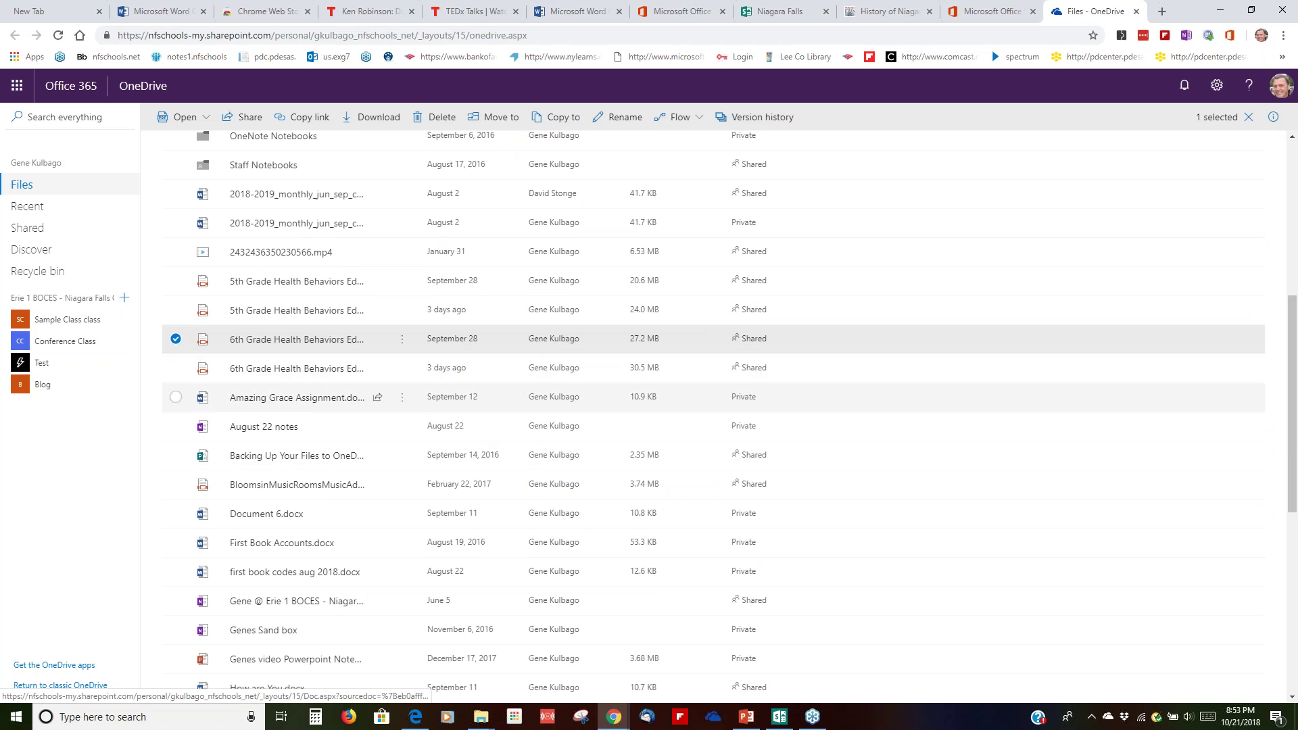
{"action": "scroll", "coordinate": [329, 558], "scroll_direction": "down", "scroll_amount": 6}
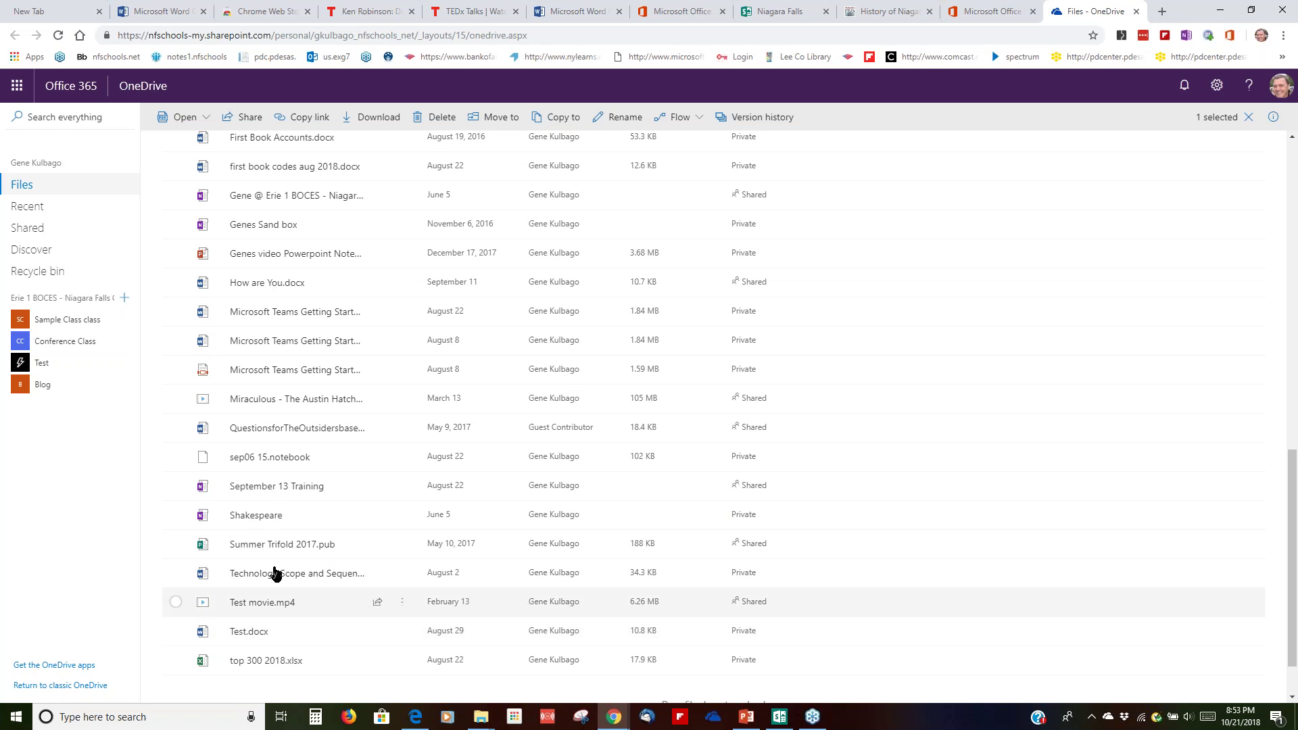
{"action": "mouse_move", "coordinate": [271, 284]}
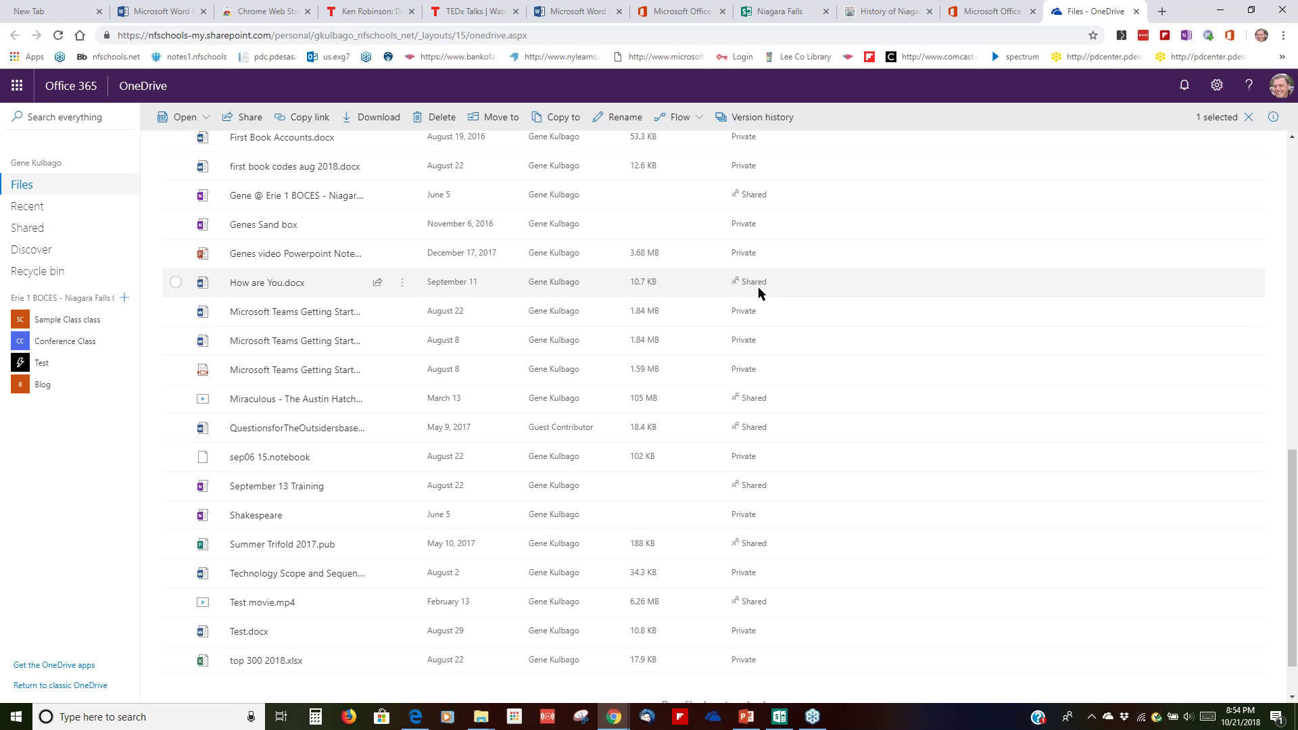
{"action": "left_click", "coordinate": [401, 284]}
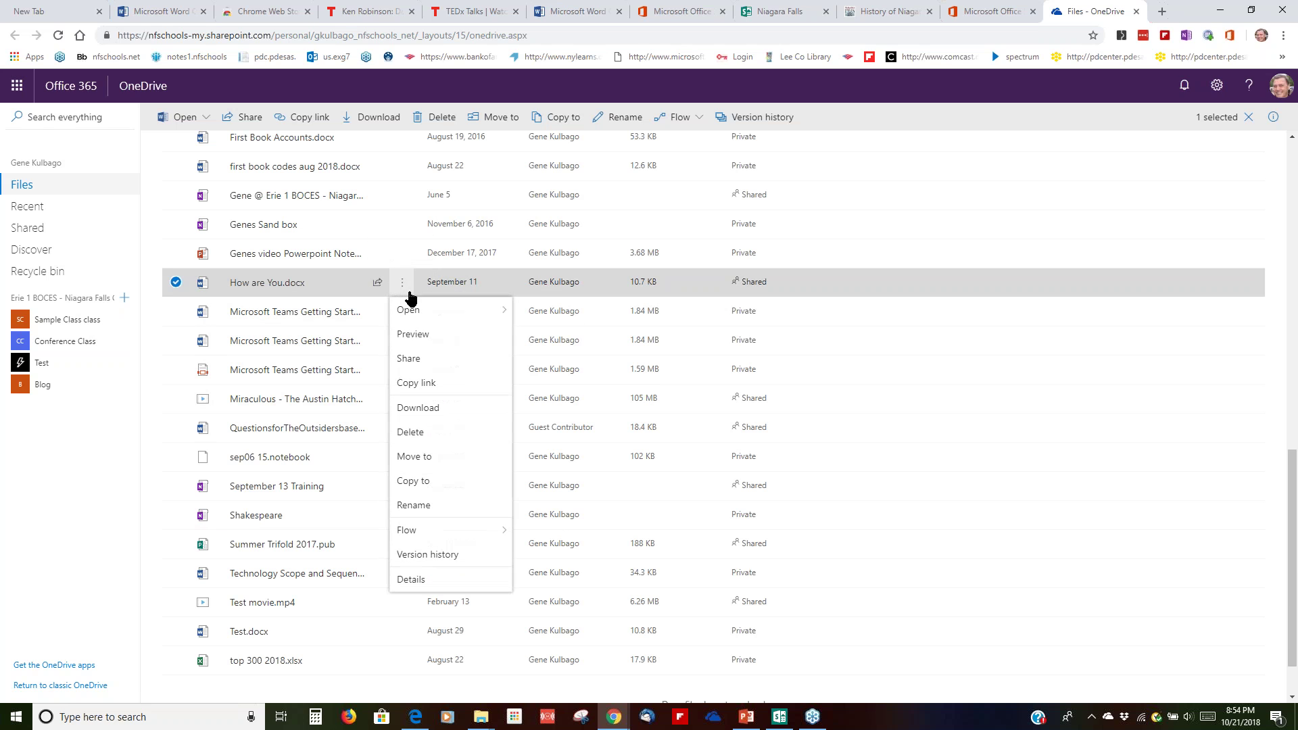
{"action": "left_click", "coordinate": [446, 558]}
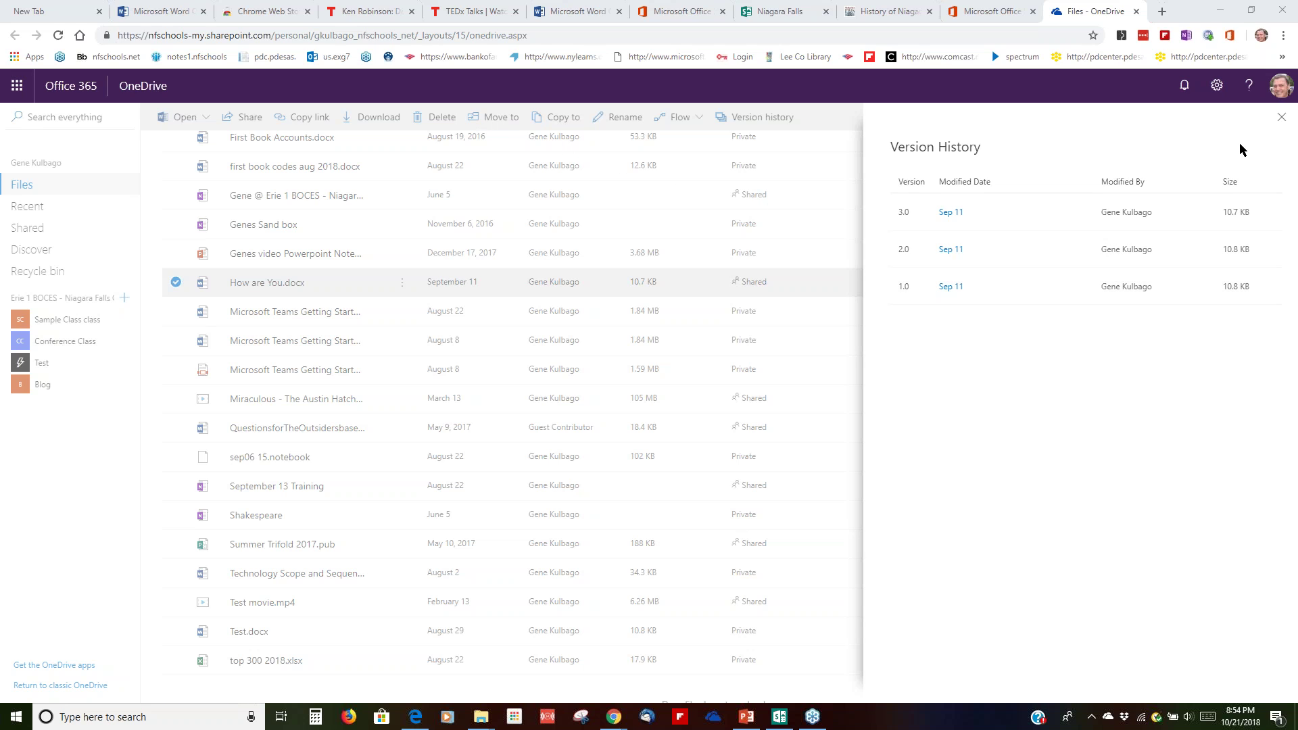
{"action": "left_click", "coordinate": [1281, 119]}
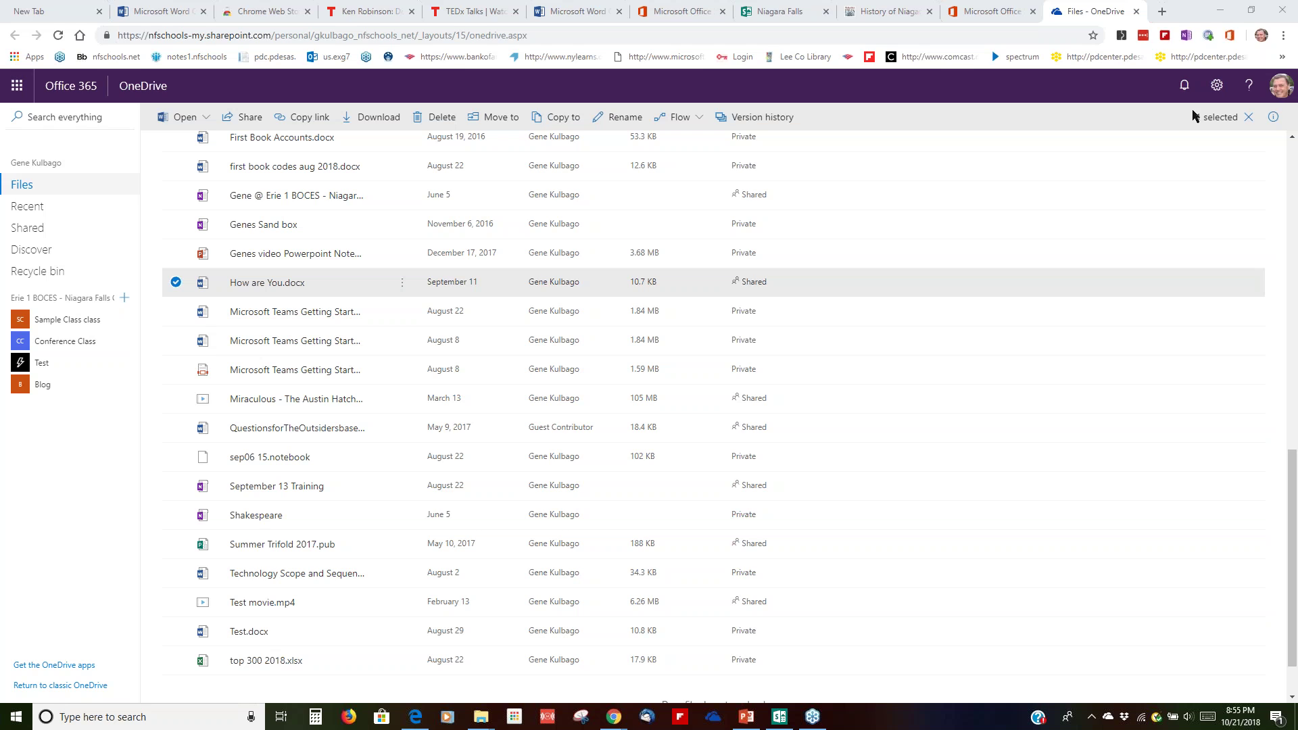
Open the bookmarked Flipboard profile and browse its collection of magazines
{"action": "left_click", "coordinate": [869, 58]}
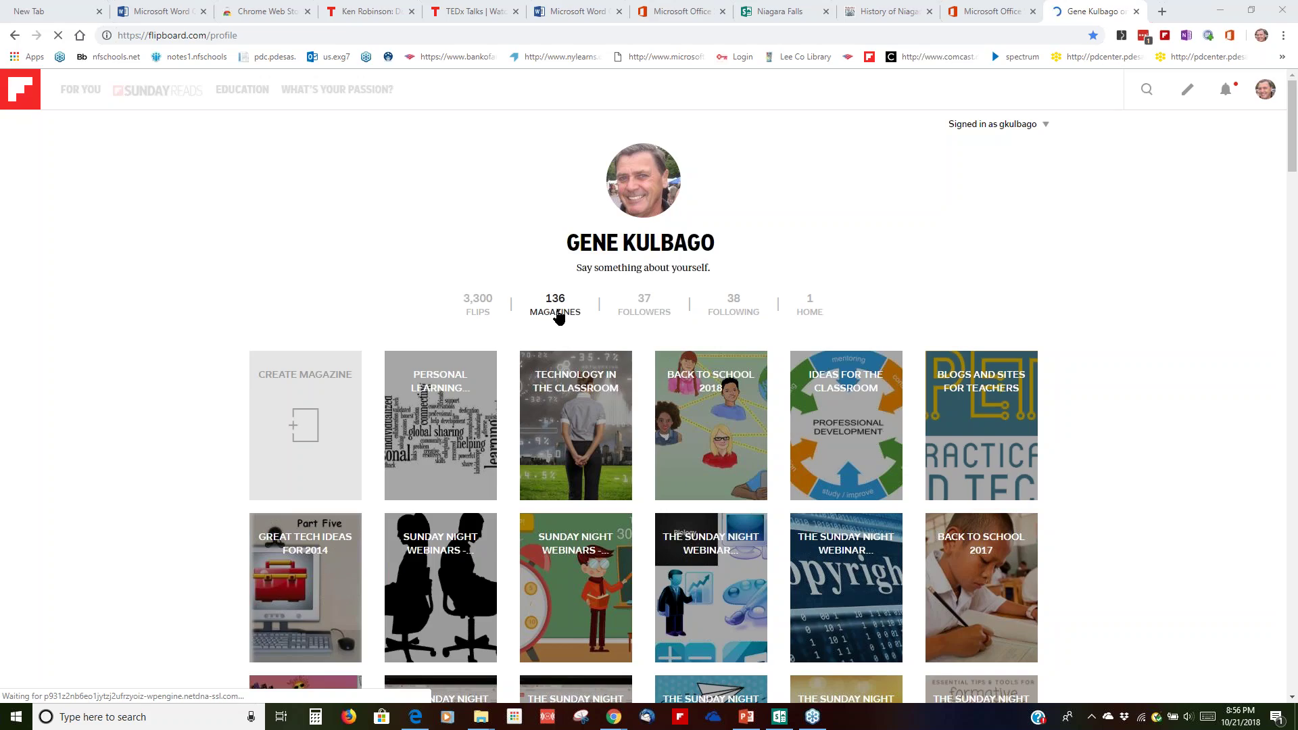
{"action": "scroll", "coordinate": [935, 174], "scroll_direction": "down", "scroll_amount": 15}
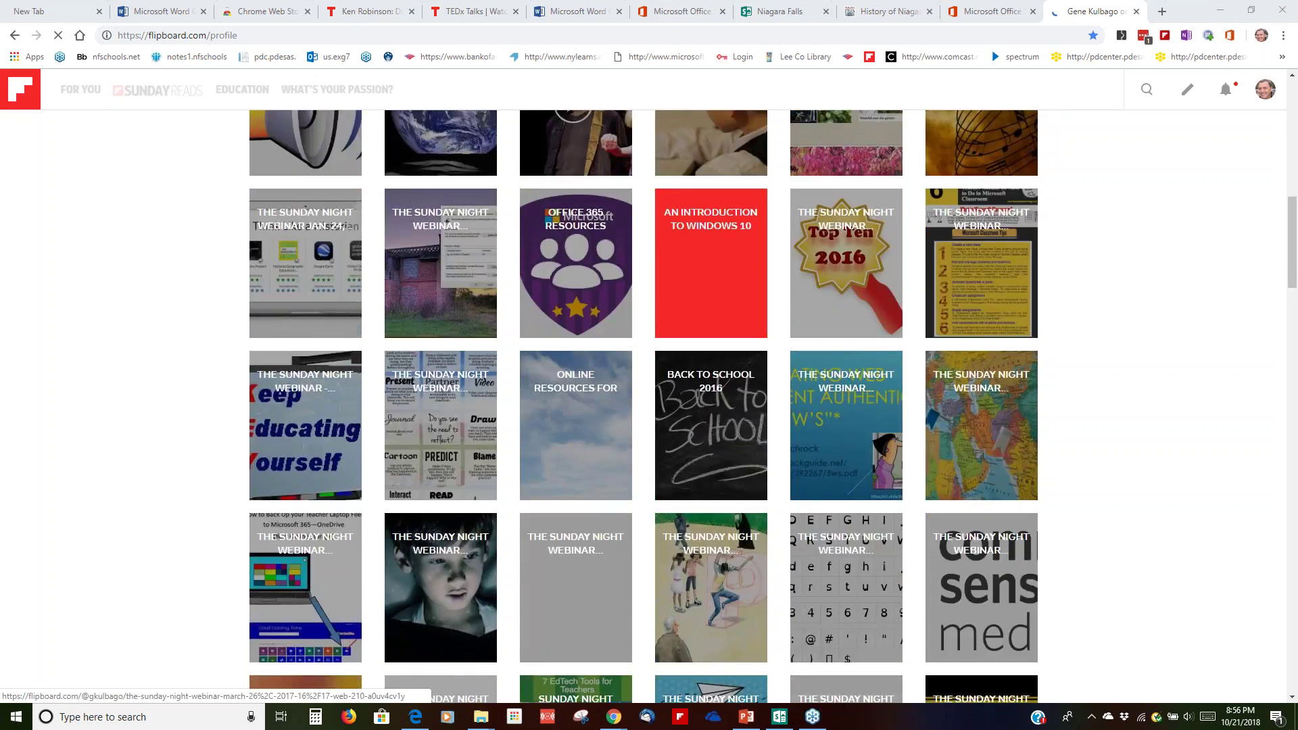
{"action": "scroll", "coordinate": [574, 475], "scroll_direction": "down", "scroll_amount": 10}
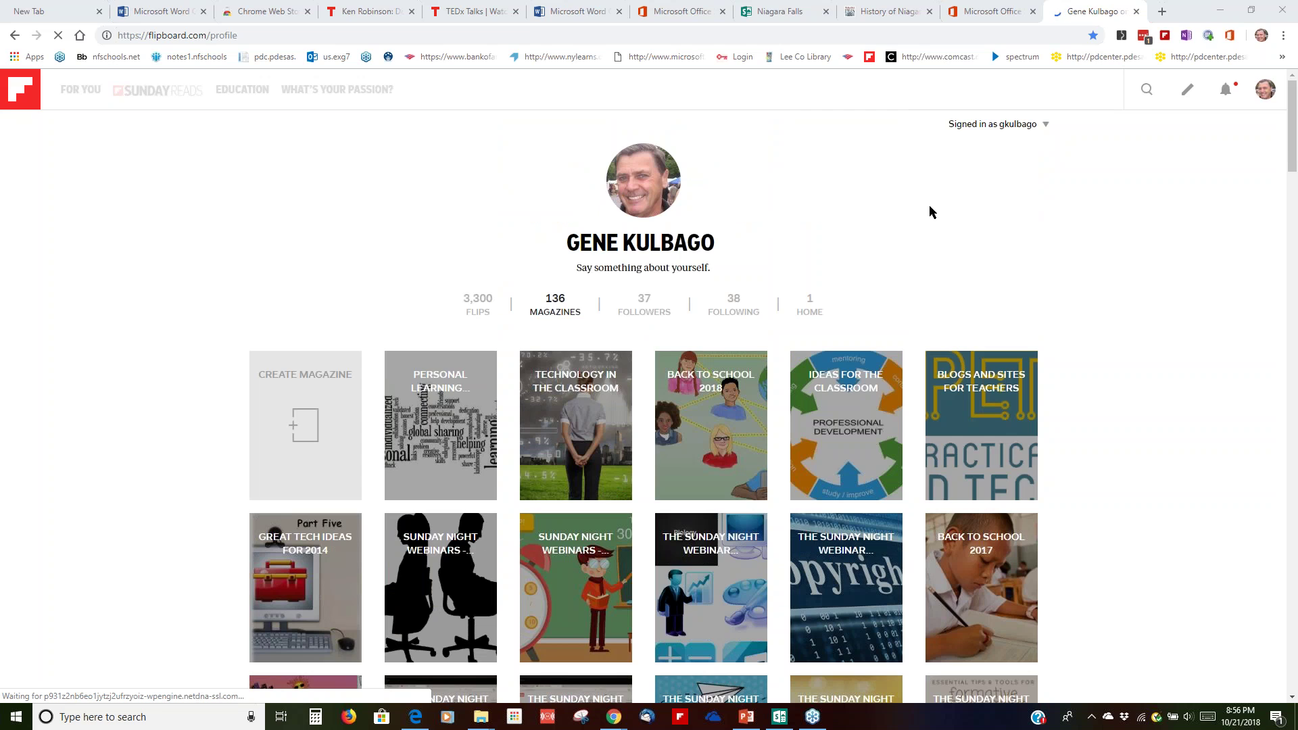
{"action": "left_click", "coordinate": [250, 37]}
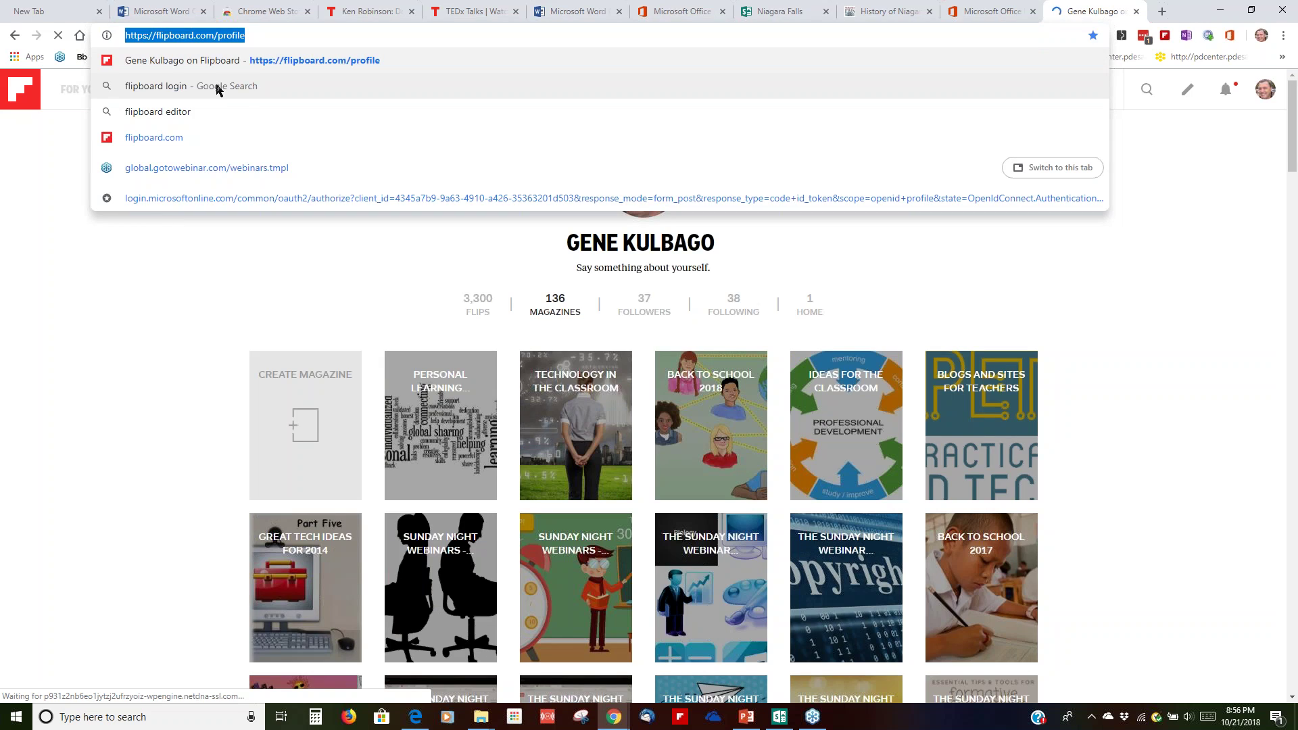
{"action": "left_click", "coordinate": [265, 38]}
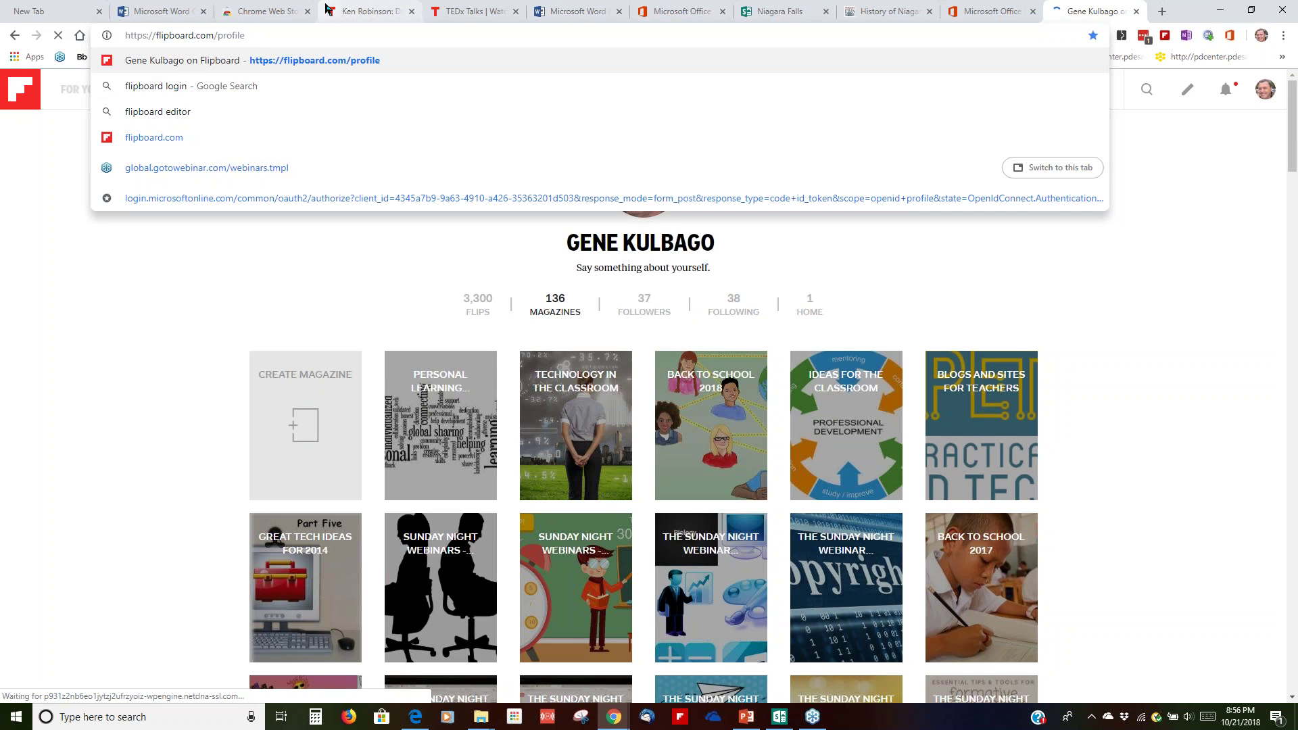
{"action": "key", "text": "BackSpace"}
{"action": "key", "text": "BackSpace"}
{"action": "key", "text": "BackSpace"}
{"action": "key", "text": "BackSpace"}
{"action": "key", "text": "BackSpace"}
{"action": "key", "text": "BackSpace"}
{"action": "key", "text": "BackSpace"}
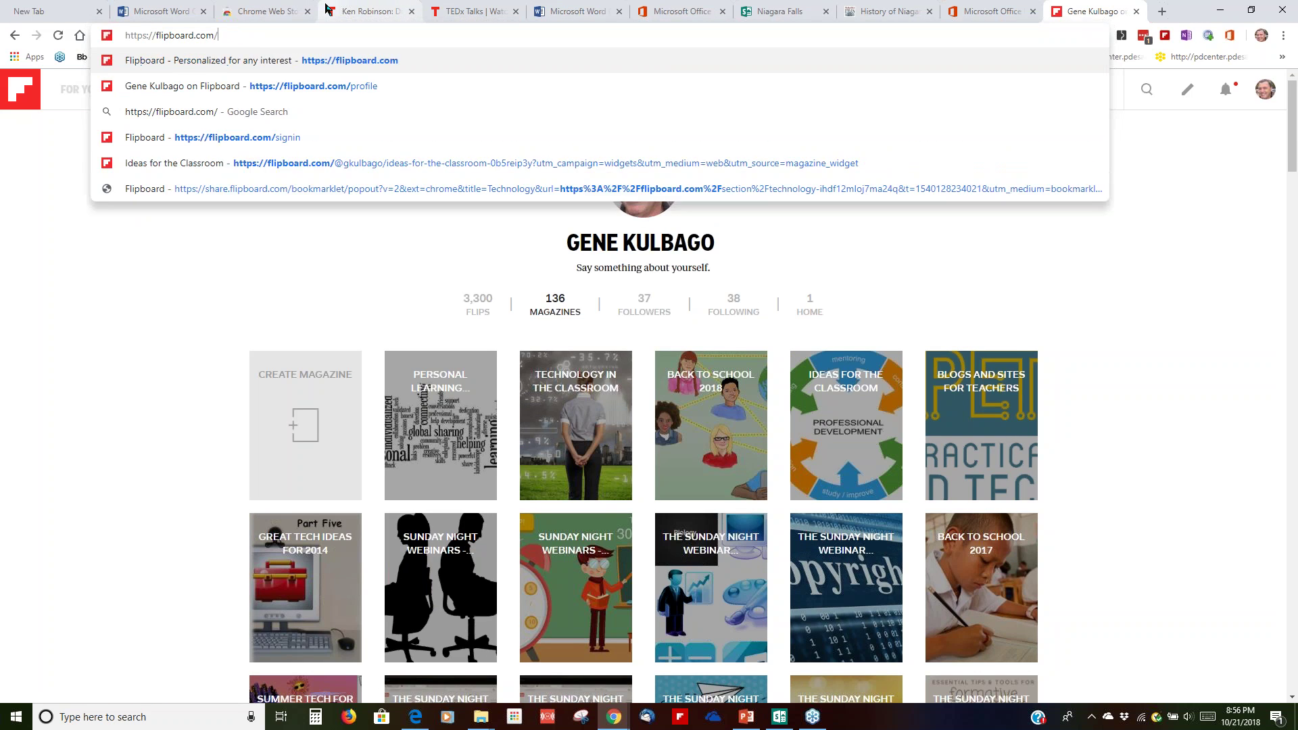
{"action": "key", "text": "Return"}
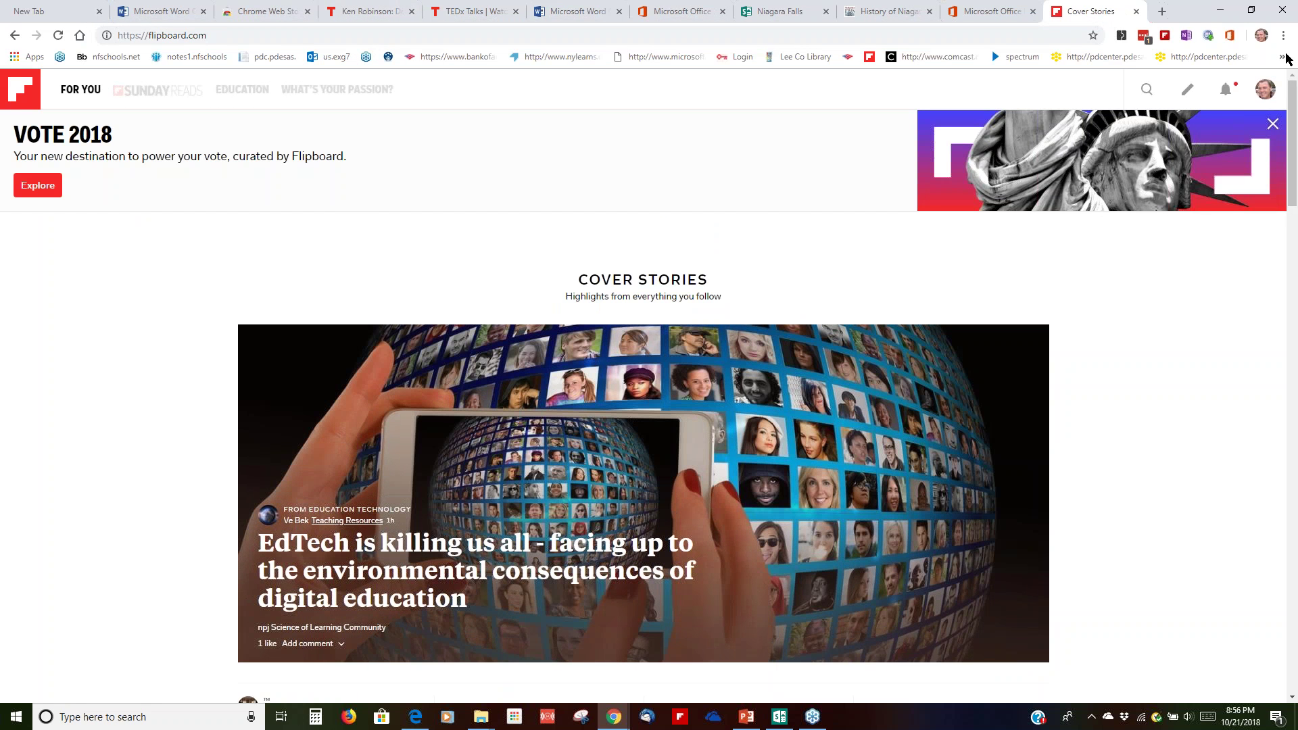
Sign out of the Flipboard account from its profile page and open the Join Flipboard sign-up form
{"action": "left_click", "coordinate": [1262, 40]}
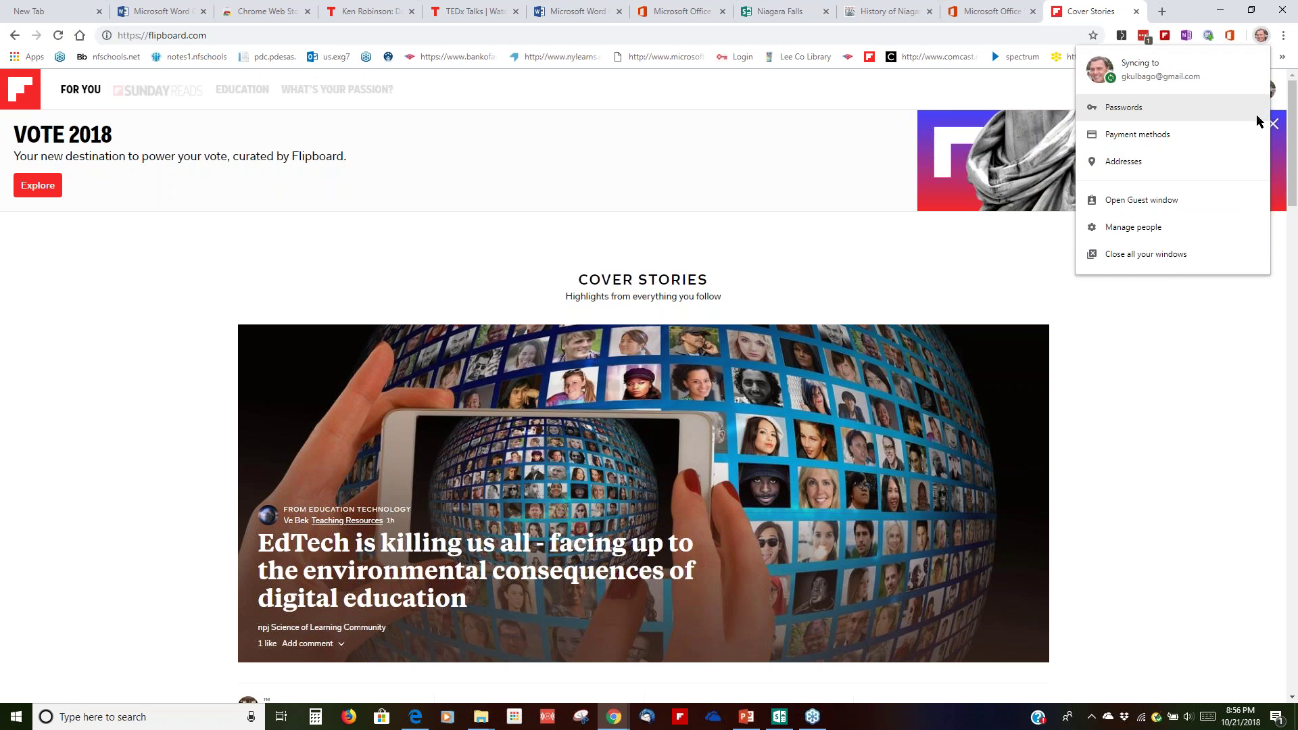
{"action": "key", "text": "Escape"}
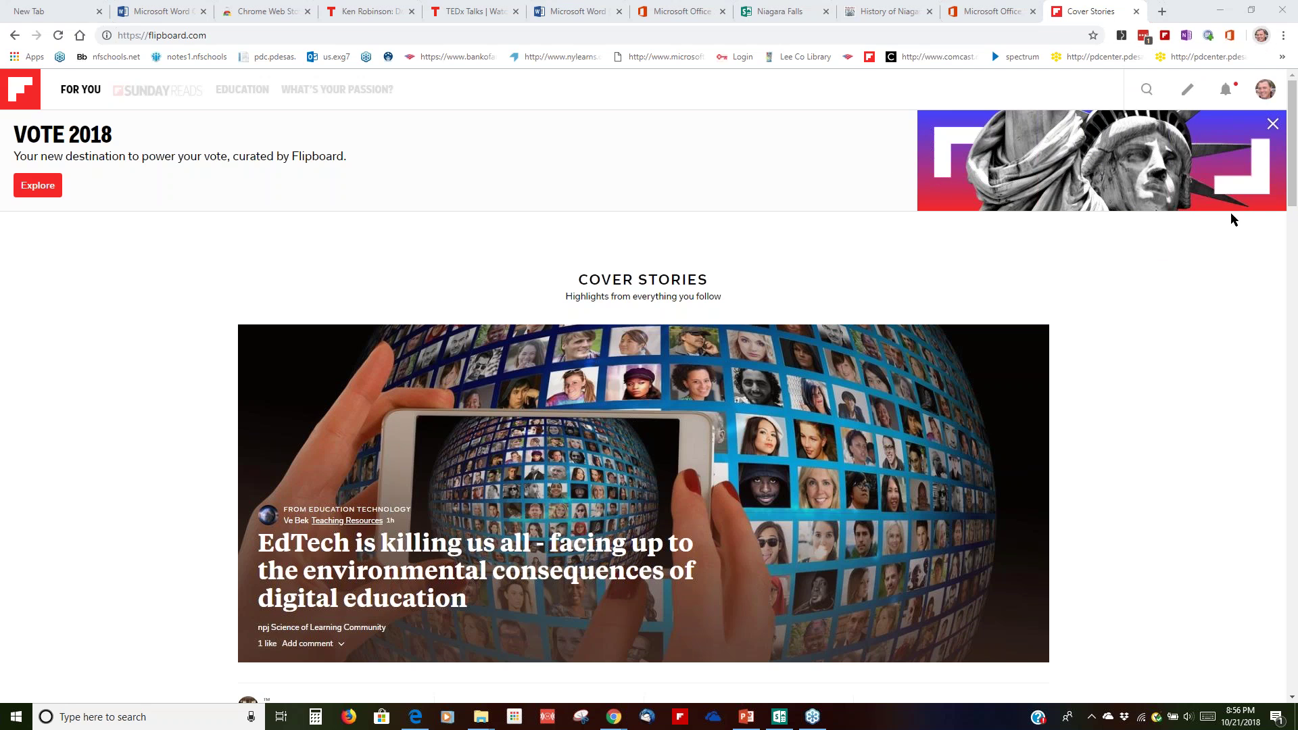
{"action": "left_click", "coordinate": [1268, 87]}
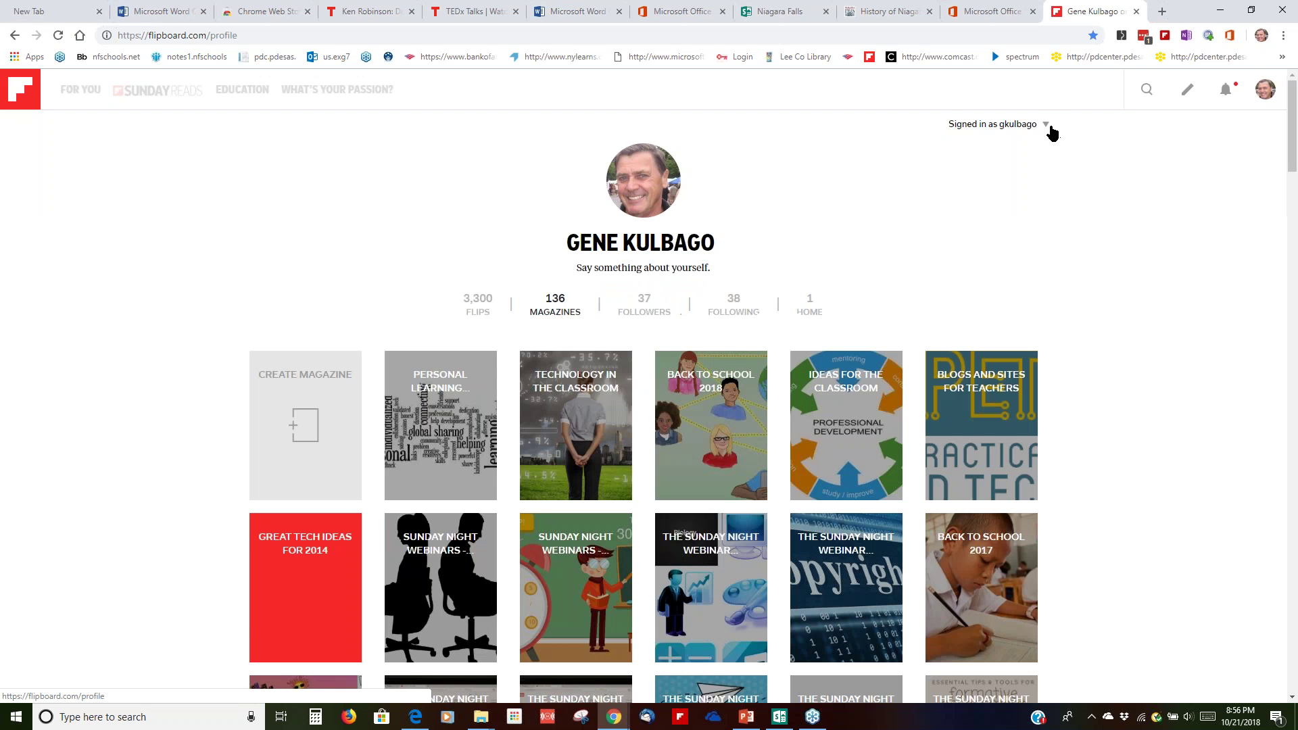
{"action": "left_click", "coordinate": [1048, 128]}
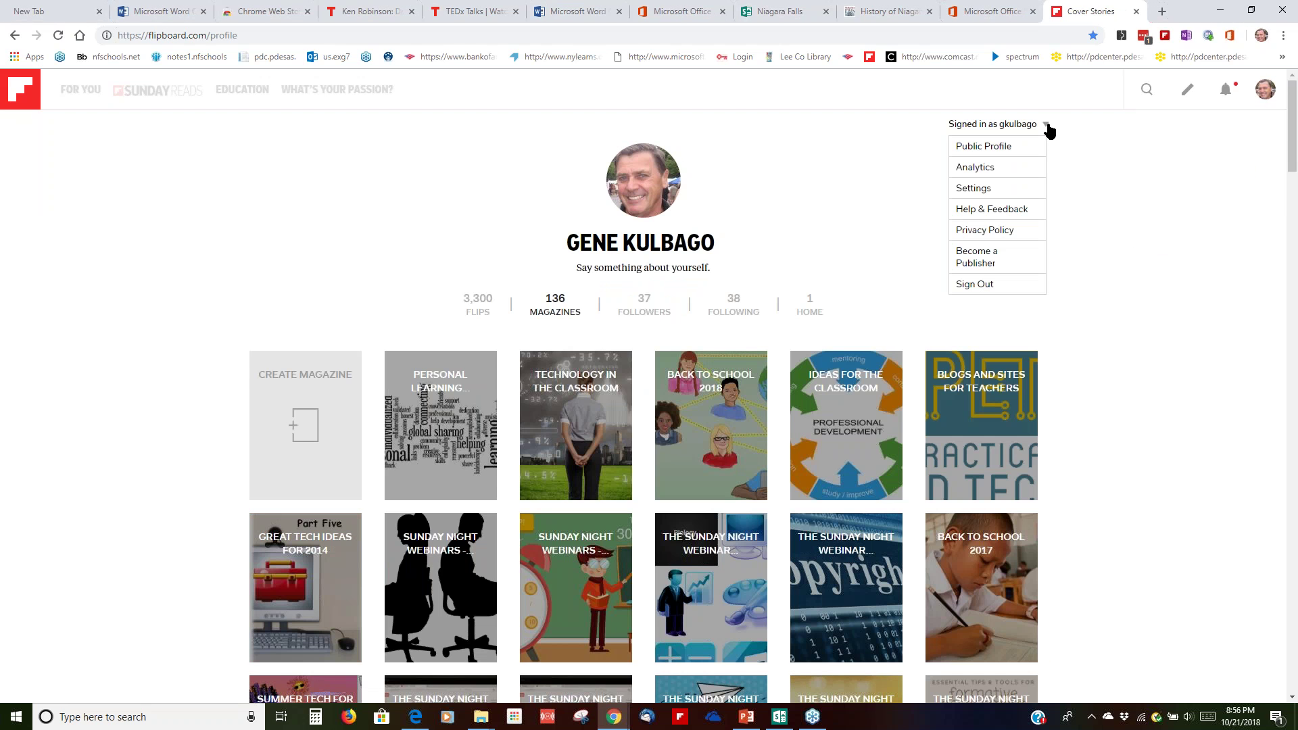
{"action": "left_click", "coordinate": [978, 282]}
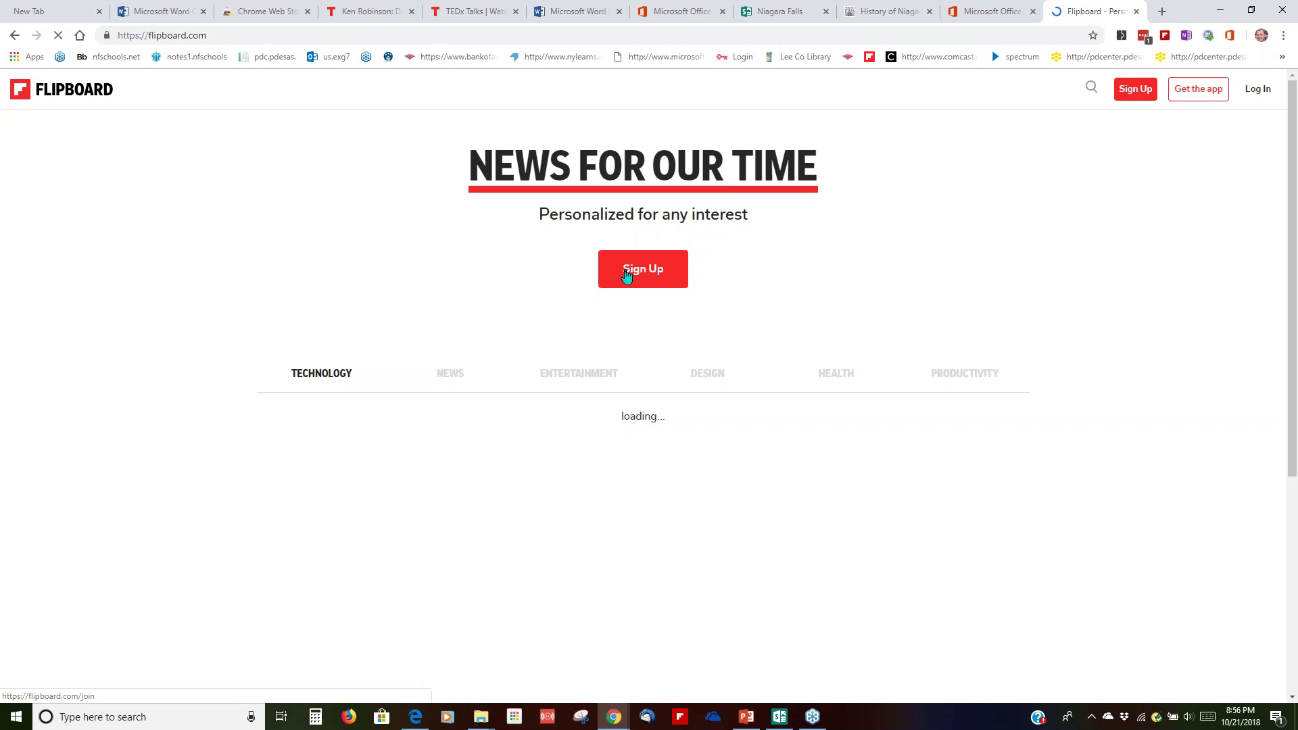
{"action": "left_click", "coordinate": [624, 273]}
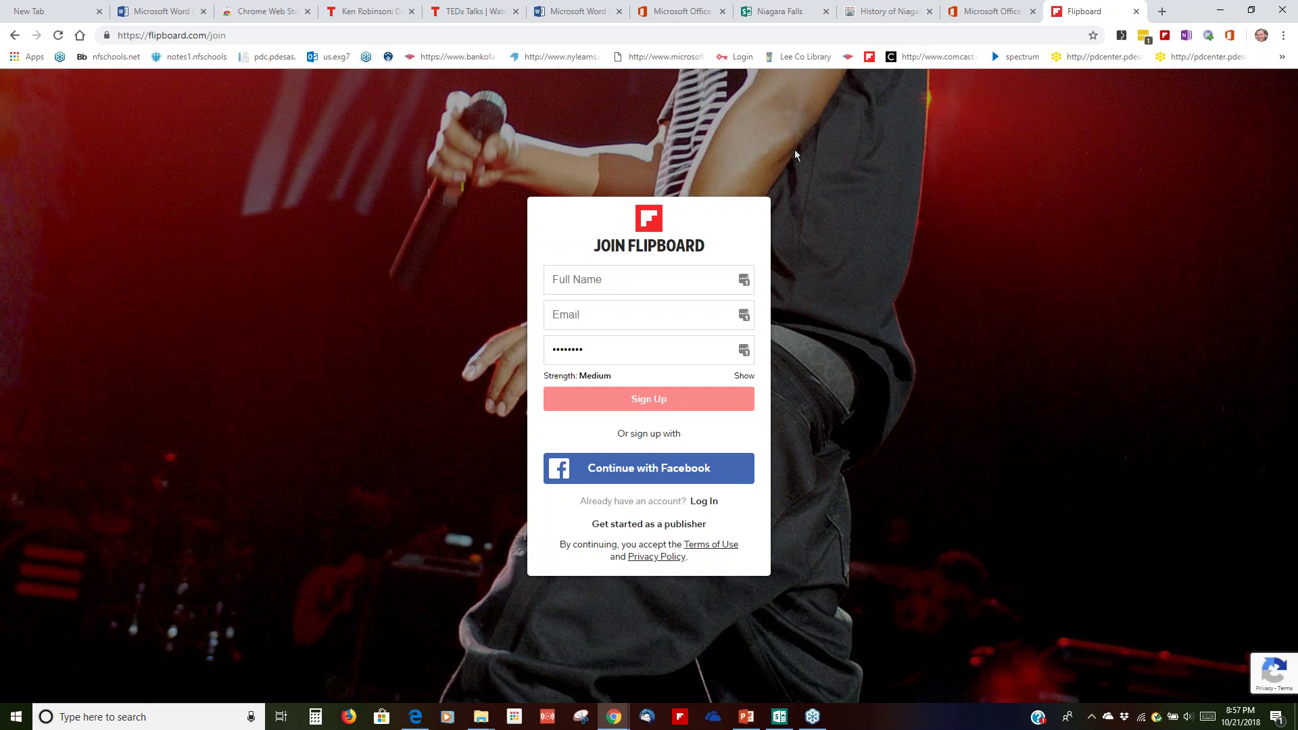
Open the NYLearns site, log in to Flipboard from the Flip Into Magazine window, and close the window without flipping the page
{"action": "left_click", "coordinate": [569, 61]}
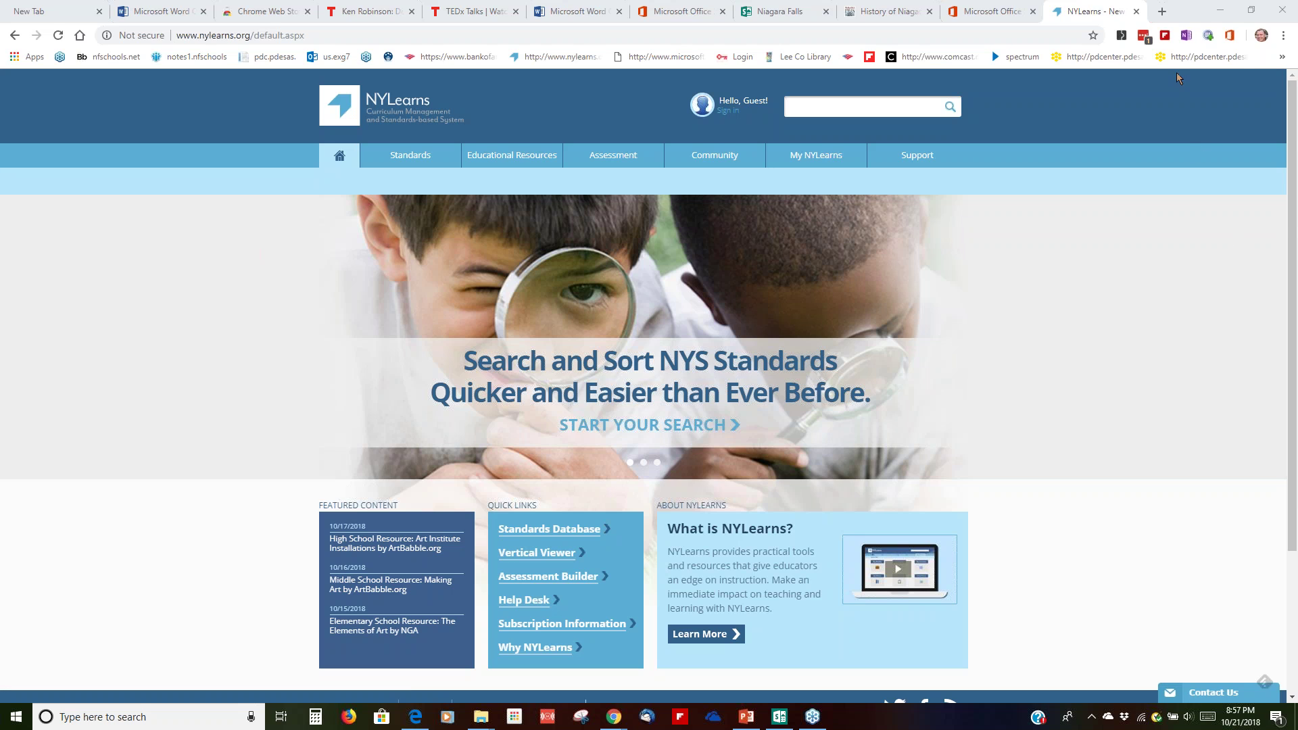
{"action": "left_click", "coordinate": [1165, 37]}
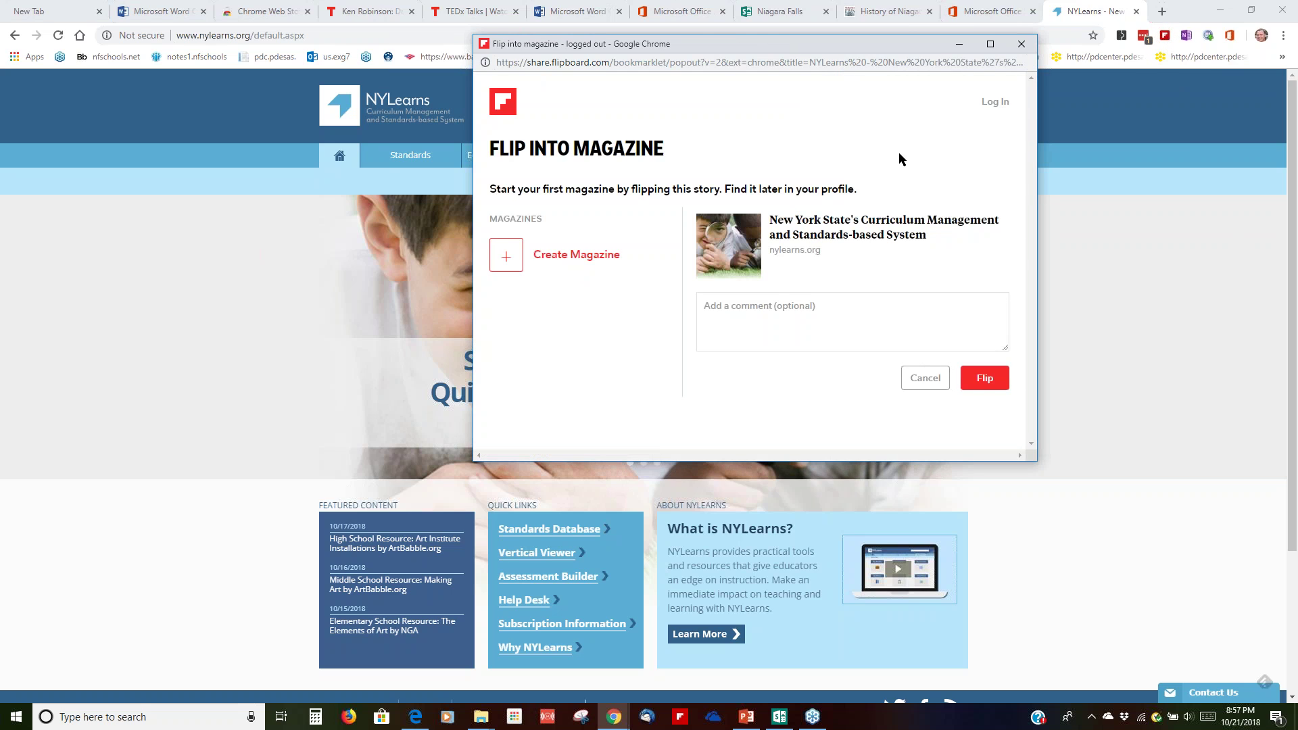
{"action": "left_click", "coordinate": [994, 105]}
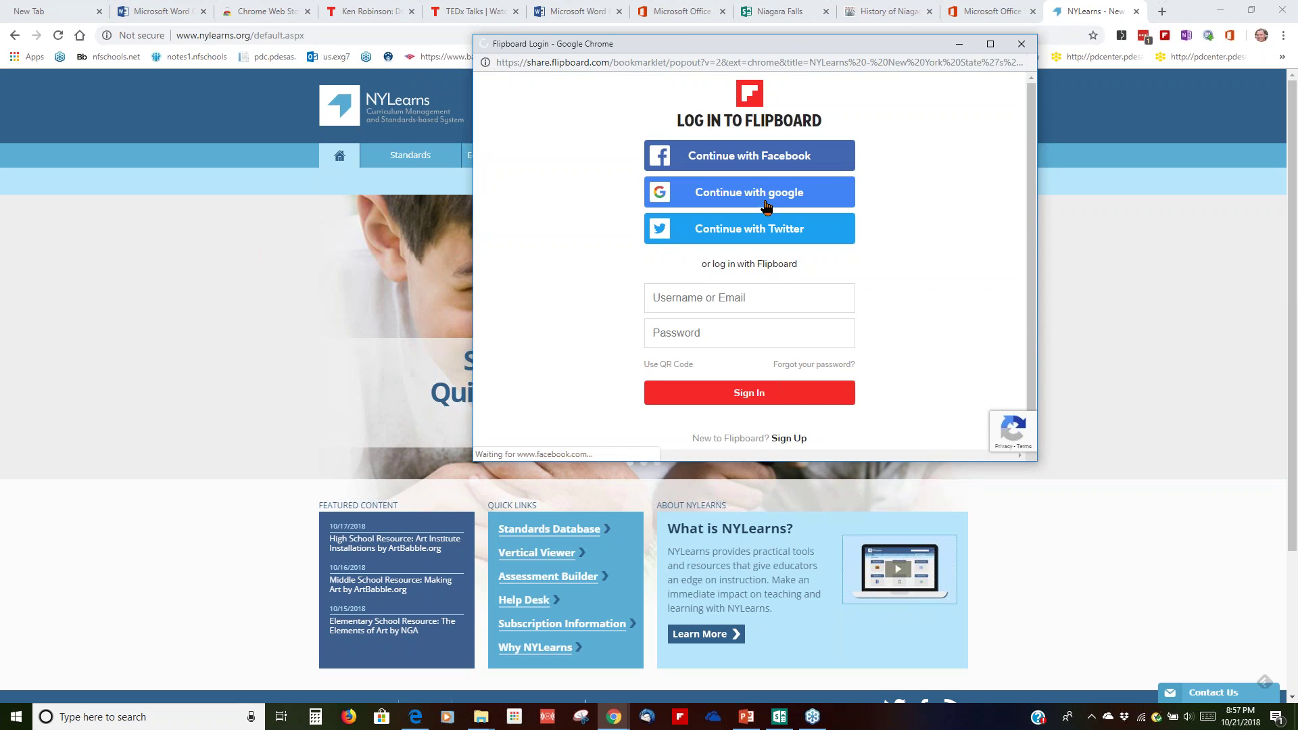
{"action": "left_click", "coordinate": [779, 401]}
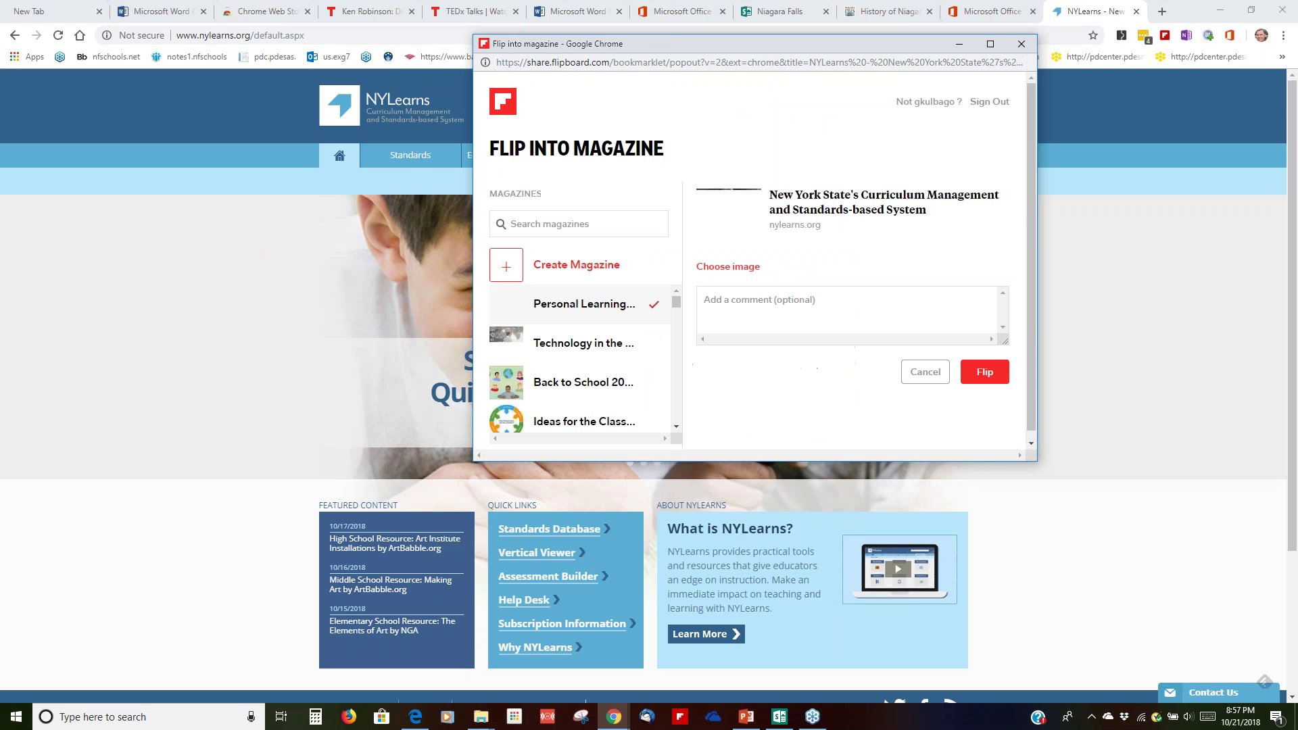
{"action": "mouse_move", "coordinate": [677, 306]}
{"action": "left_mouse_down"}
{"action": "mouse_move", "coordinate": [680, 415]}
{"action": "mouse_move", "coordinate": [676, 302]}
{"action": "left_mouse_up"}
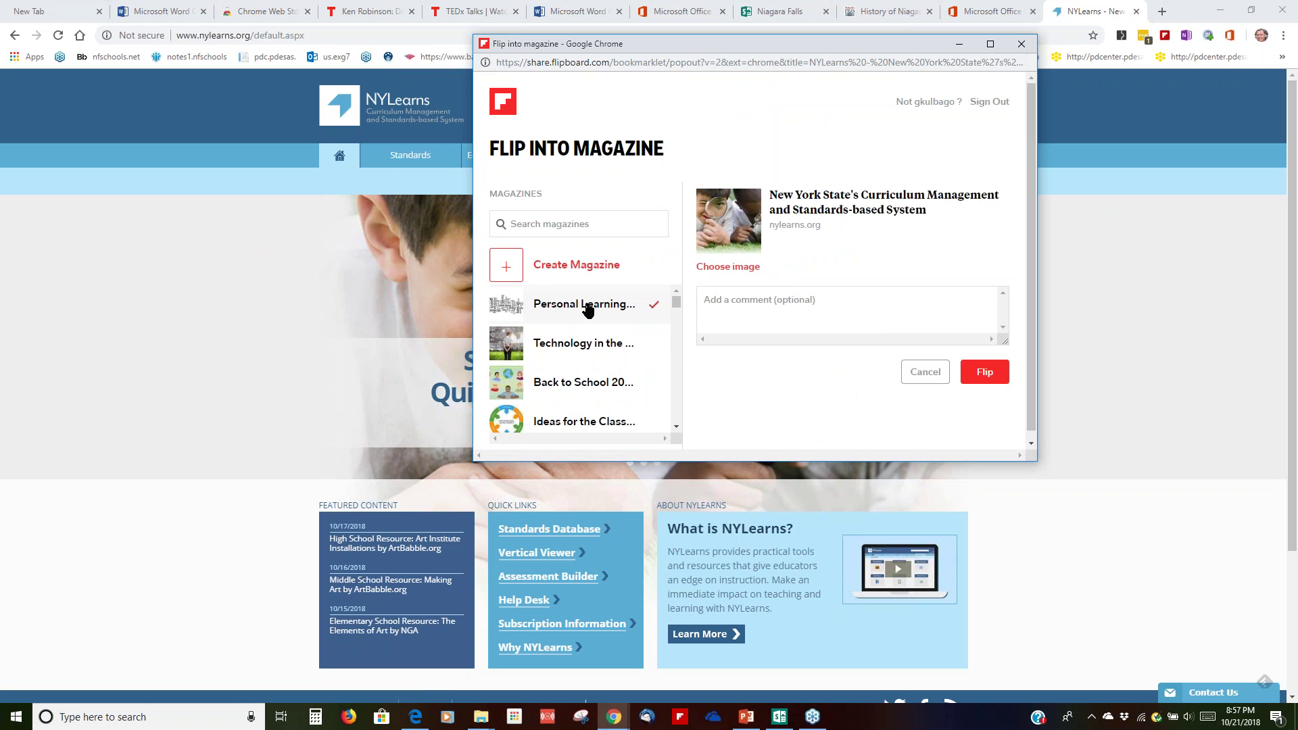
{"action": "left_click", "coordinate": [1028, 48]}
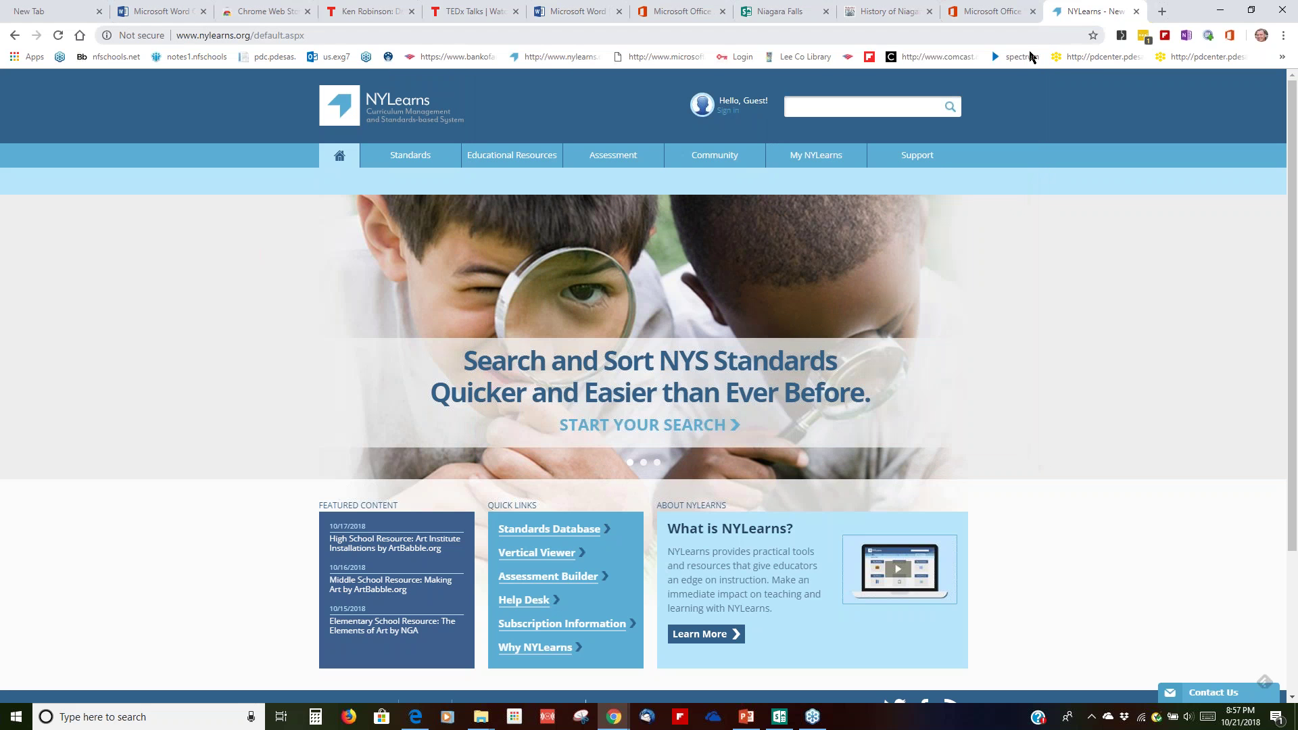